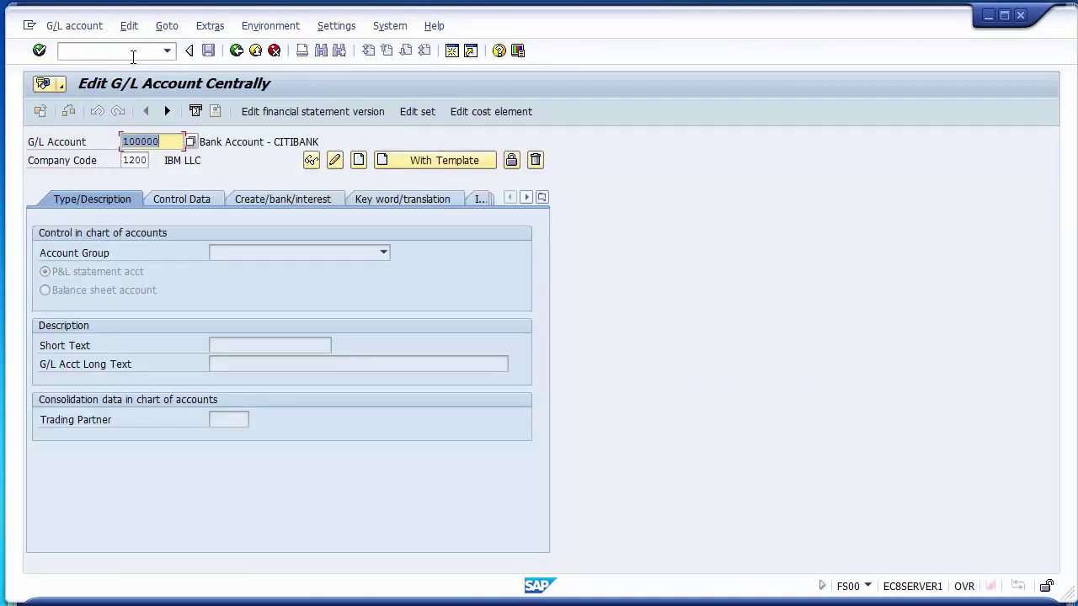
# - List the existing G/L accounts in chart of accounts 1000 and pick 100007, Advance to Capital Vendors Account
pyautogui.press('Delete')
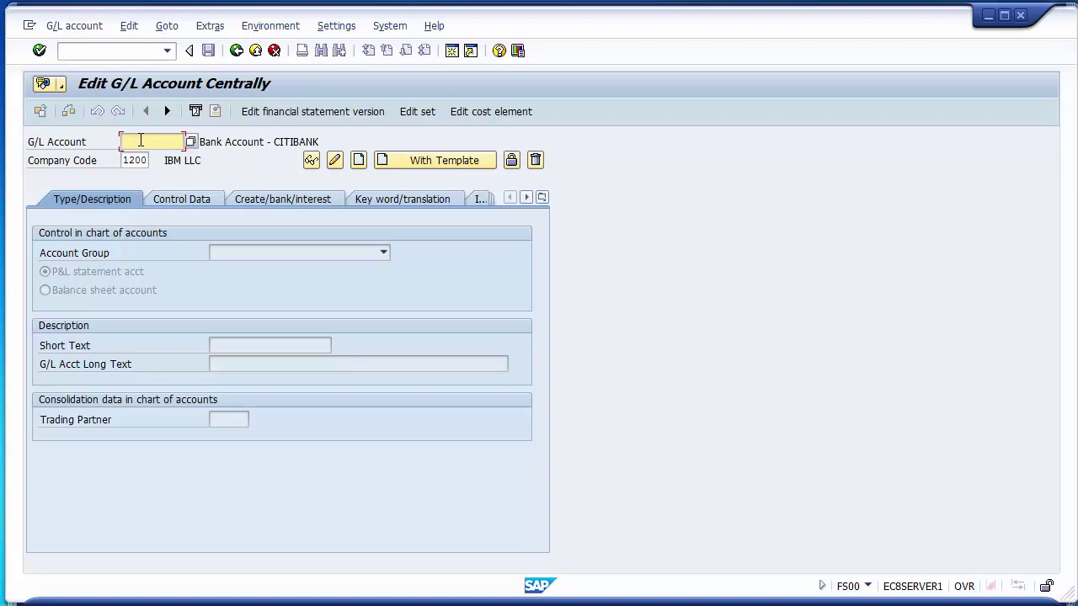
pyautogui.click(191, 141)
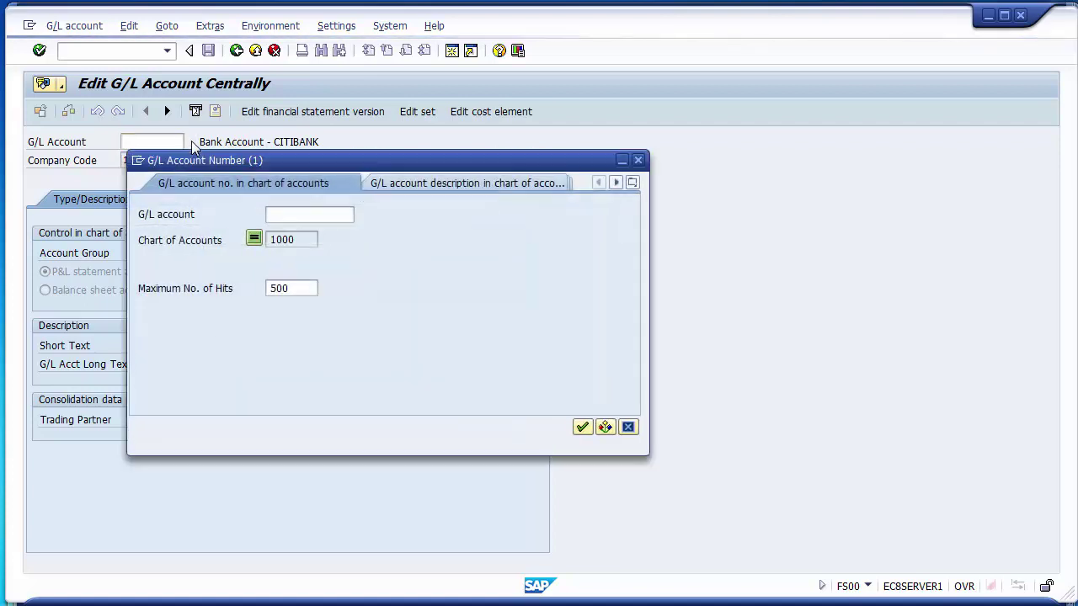
pyautogui.click(583, 427)
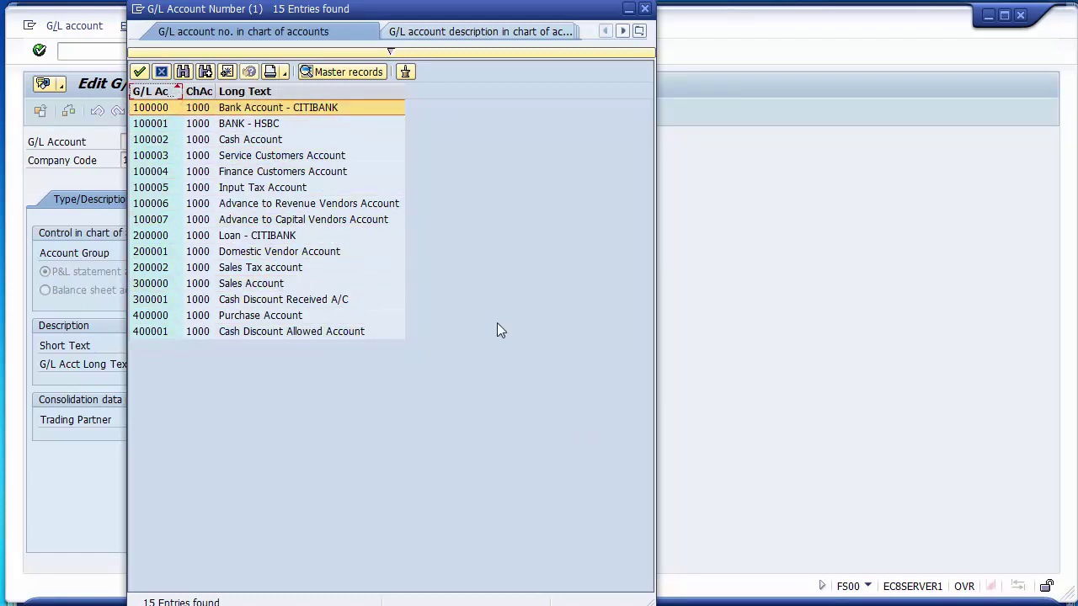
pyautogui.click(169, 109)
pyautogui.click(156, 220)
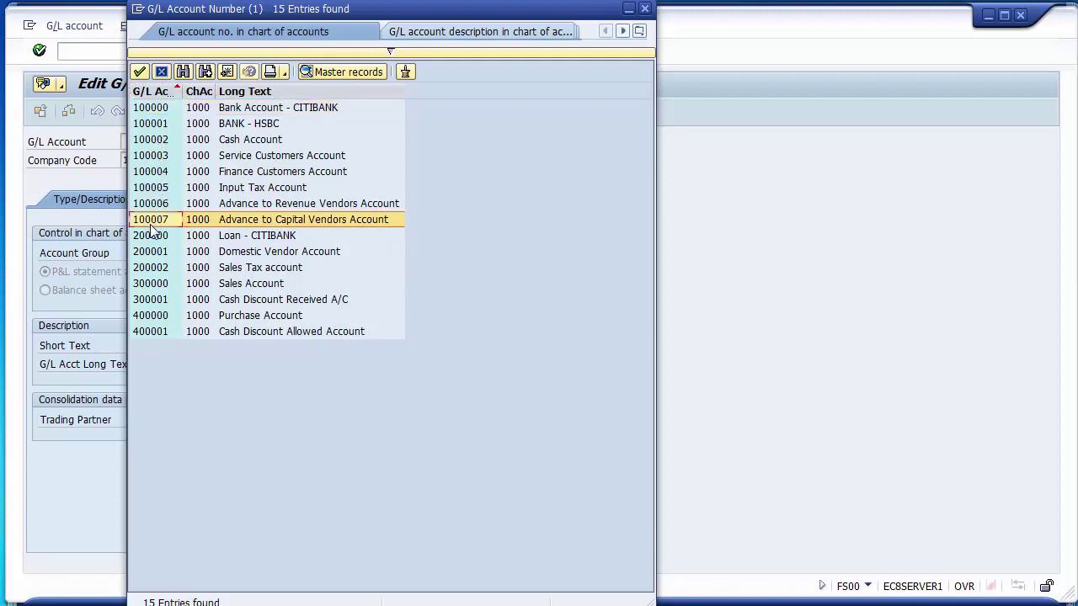
pyautogui.click(151, 112)
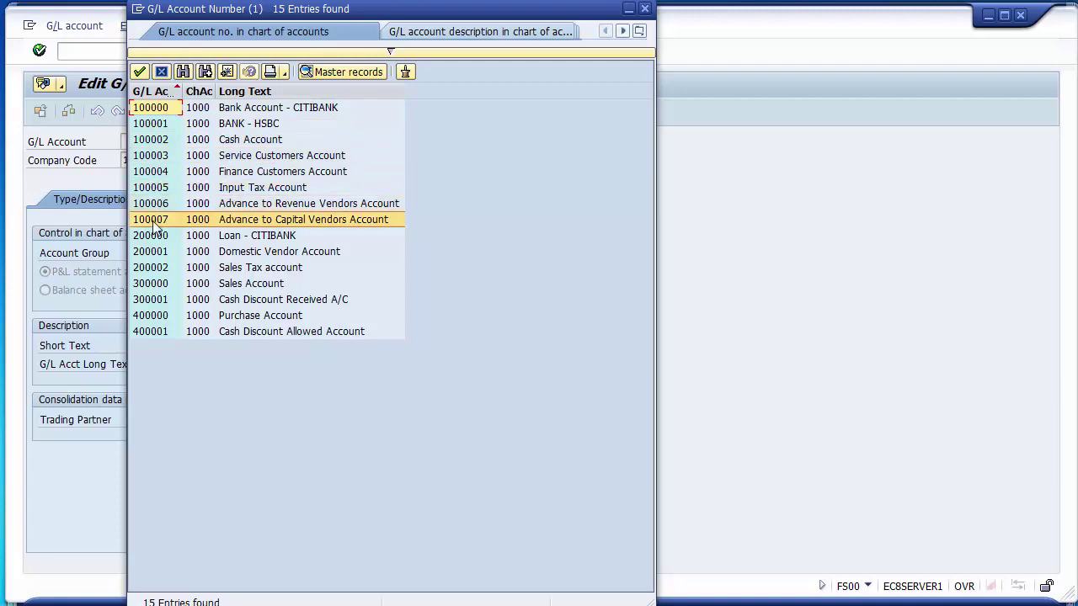
pyautogui.click(156, 220)
pyautogui.click(160, 111)
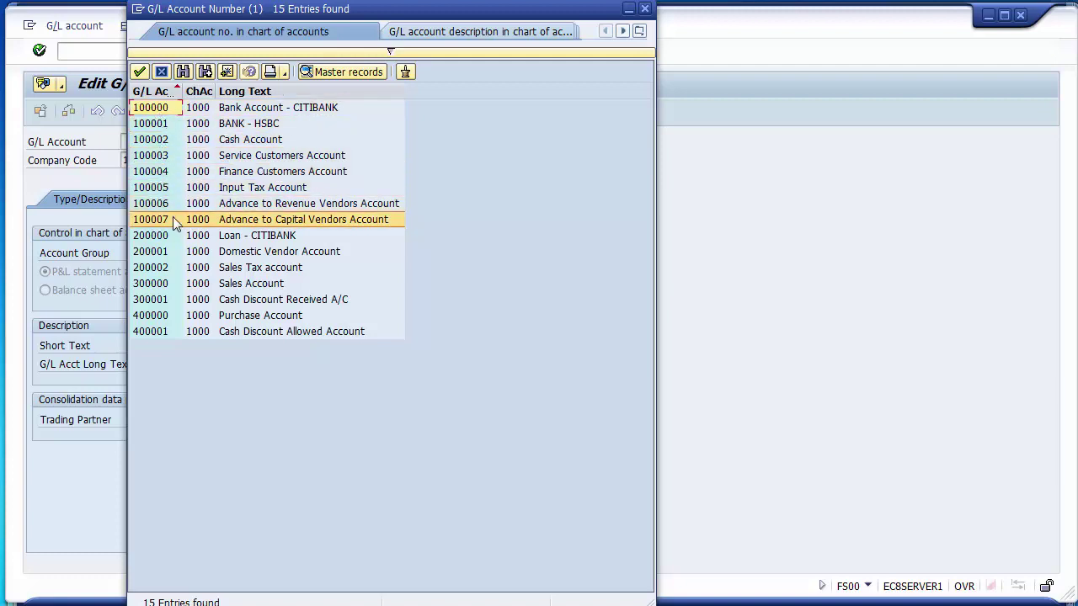
pyautogui.click(164, 111)
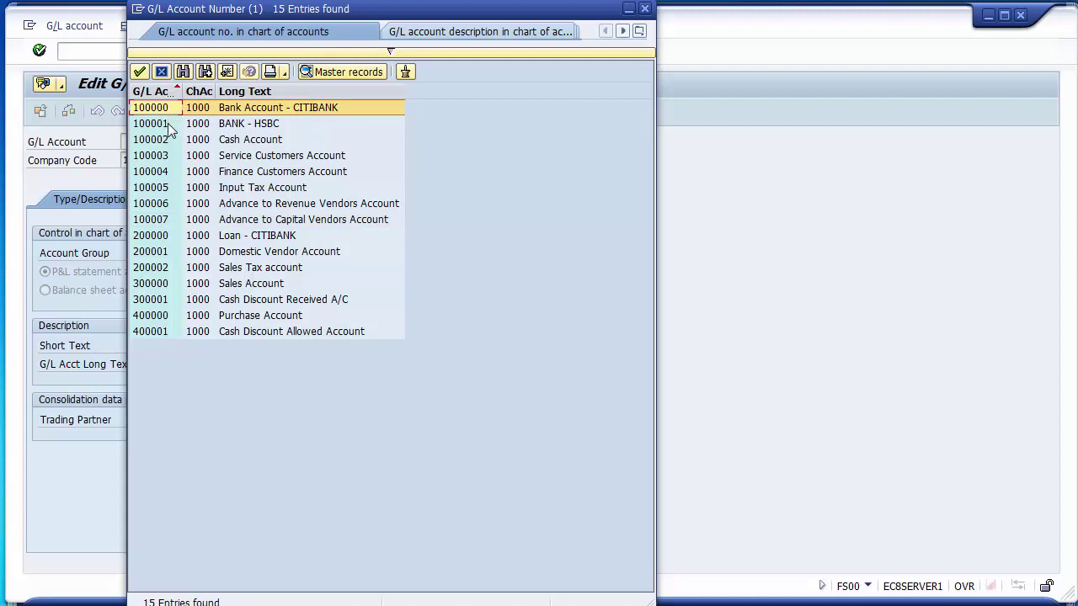
pyautogui.doubleClick(150, 220)
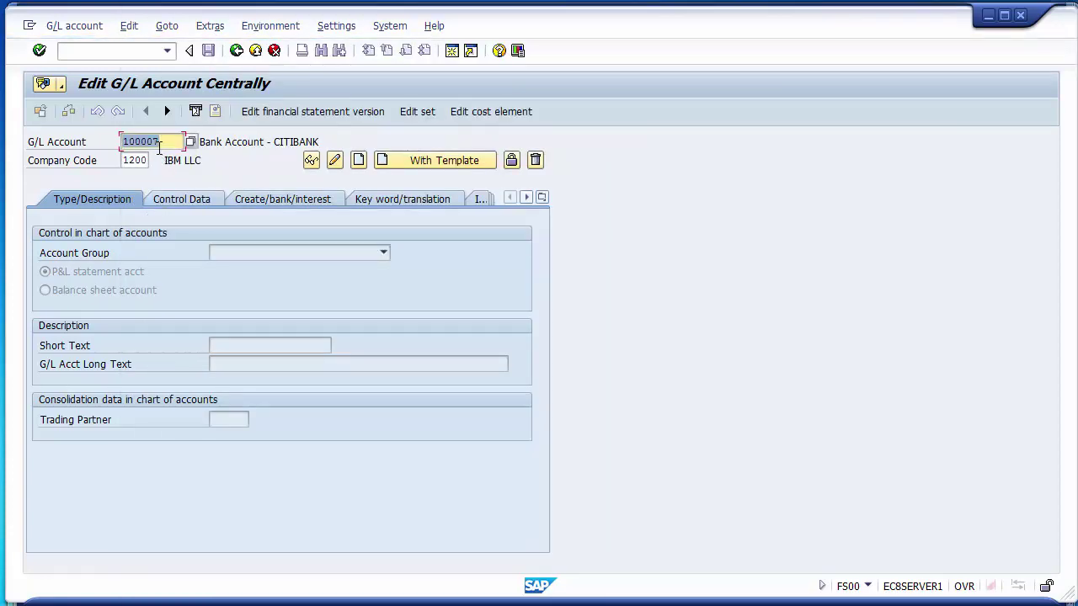
# - Change the G/L account number to 100010 and start creating that account in company code 1200
pyautogui.click(149, 143)
pyautogui.write('10')
pyautogui.press('Return')
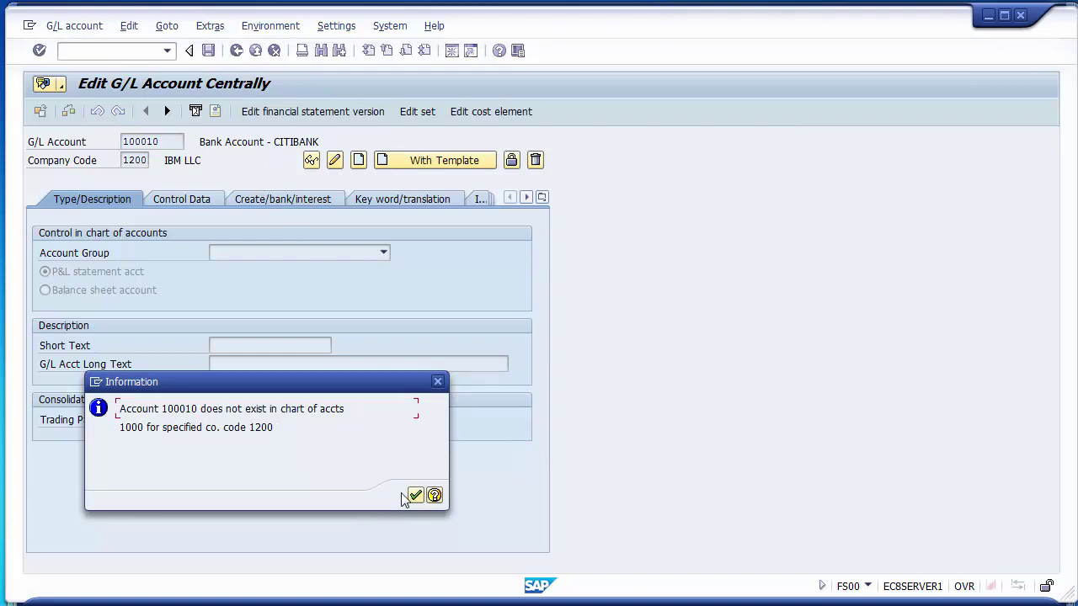
pyautogui.click(415, 495)
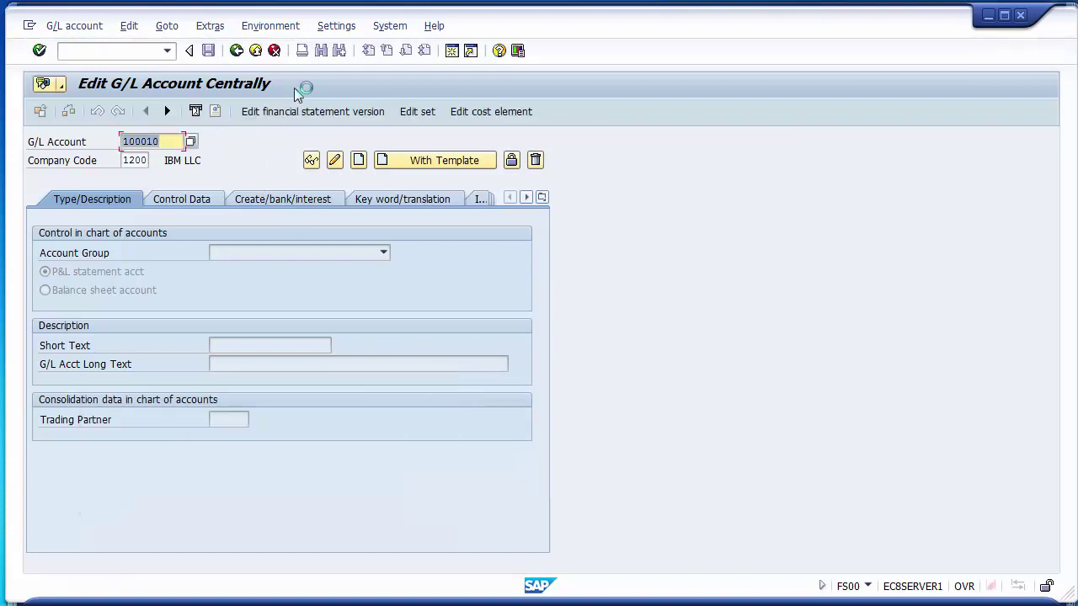
pyautogui.click(360, 161)
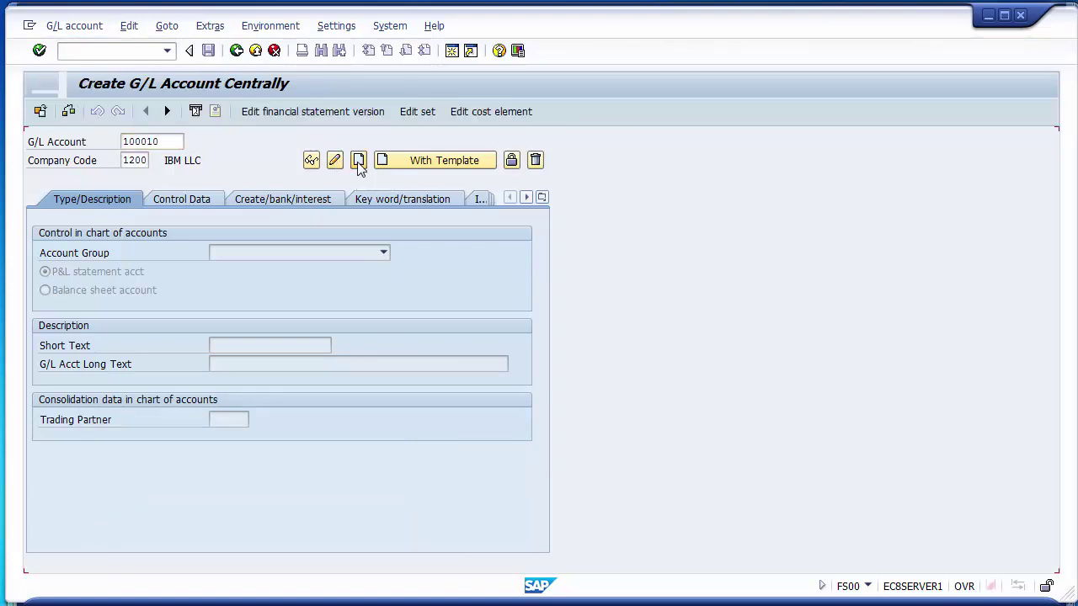
# - Assign the new account to the Assets account group and make it a balance sheet account
pyautogui.click(241, 248)
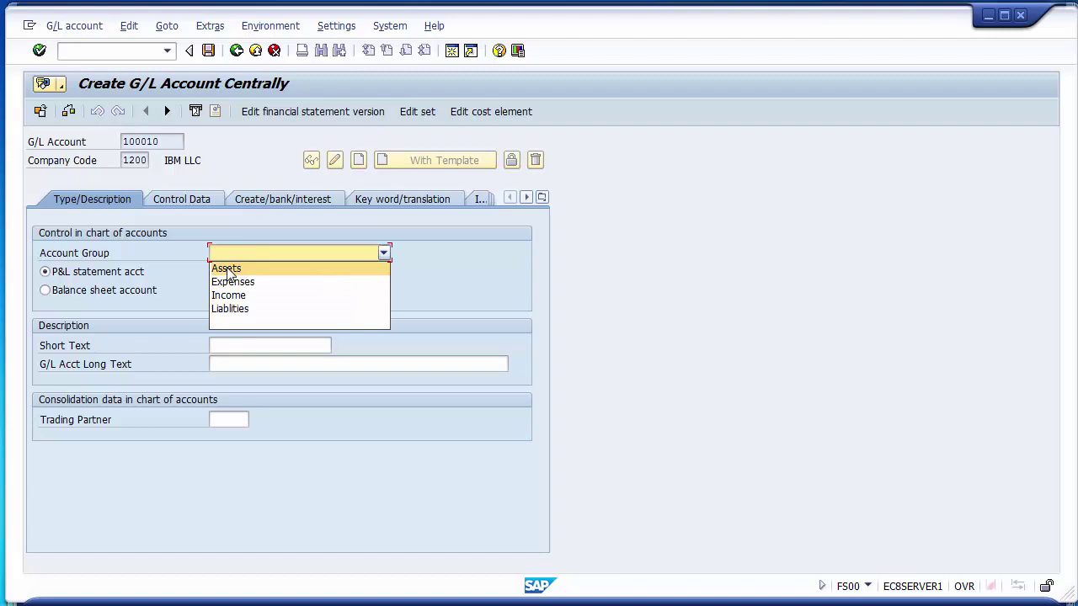
pyautogui.click(227, 269)
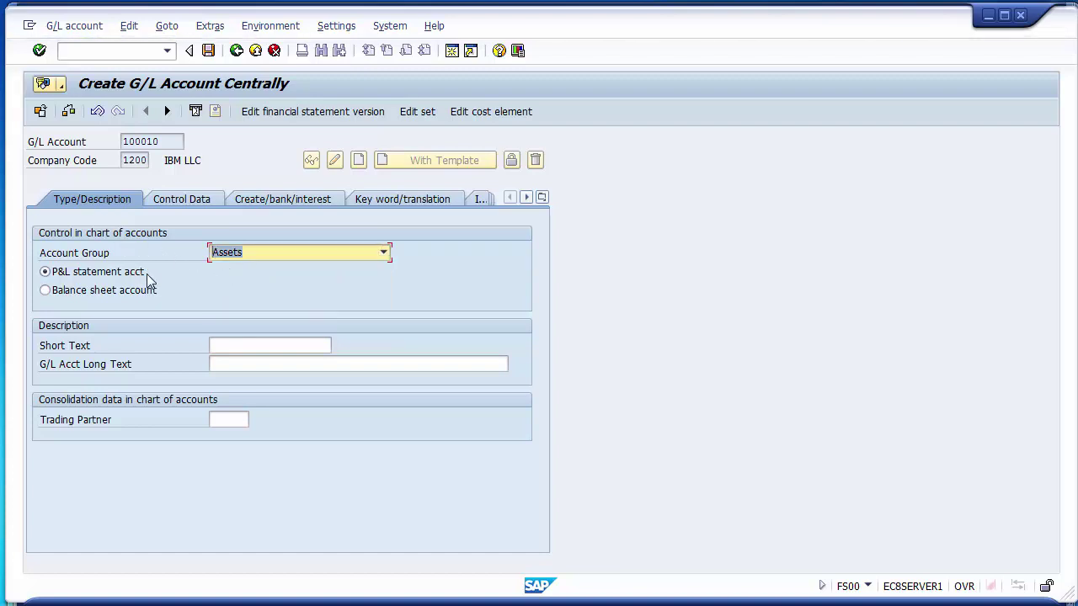
pyautogui.click(46, 290)
# - Enter CITIBANK as the account's short text and CITIBANK ACCOUNT as its long text
pyautogui.click(220, 346)
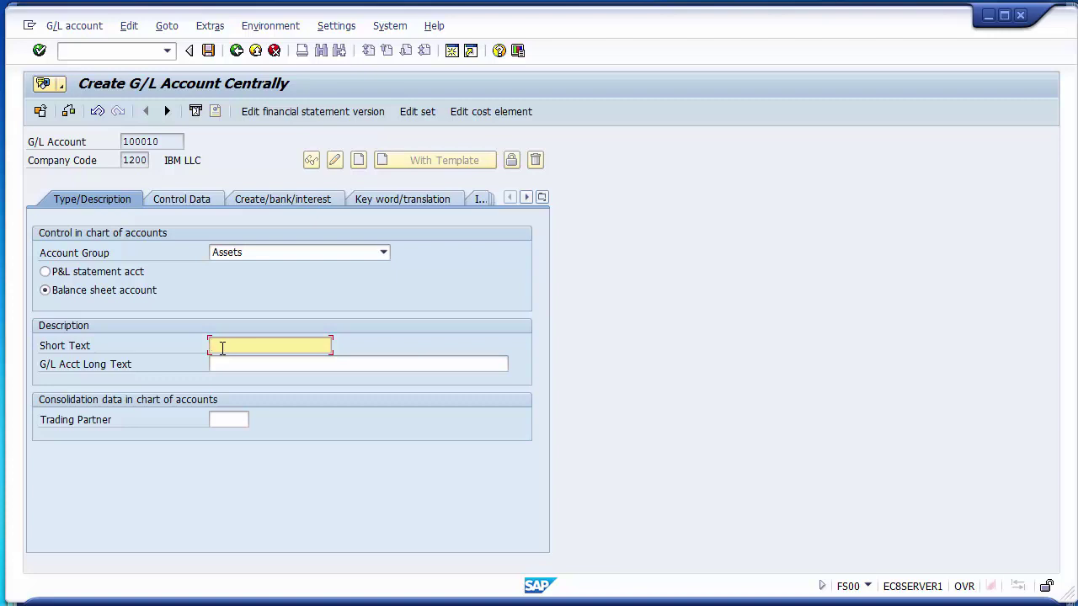
pyautogui.write('C')
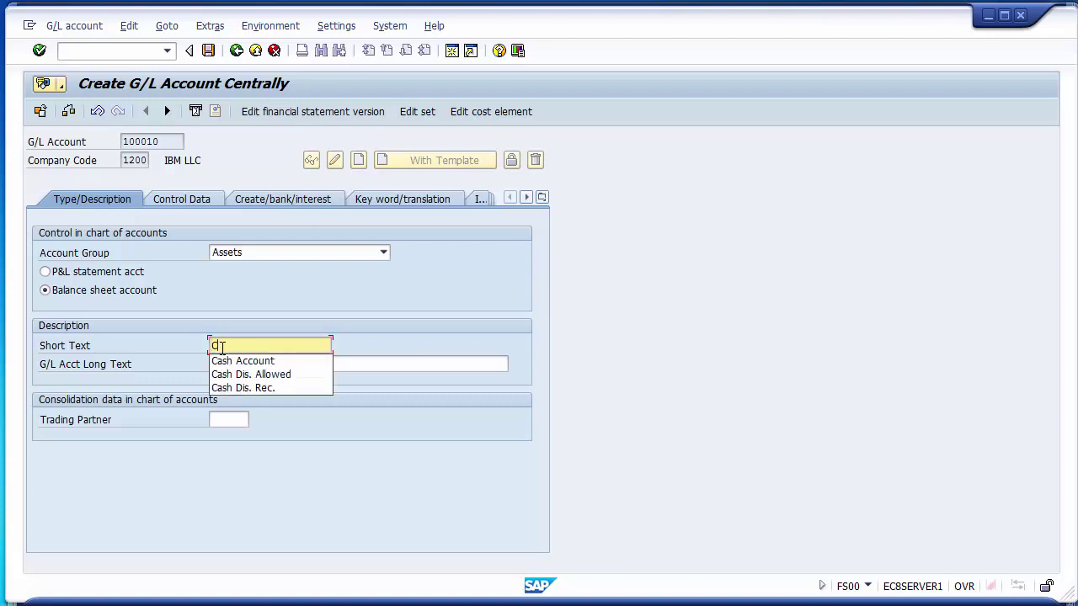
pyautogui.write('ITIBANK')
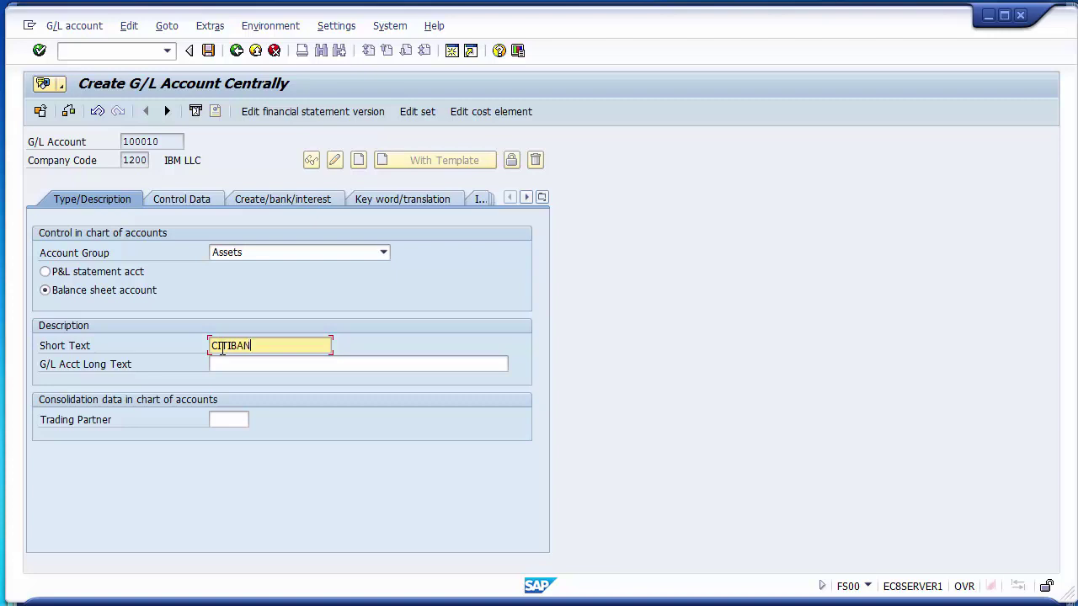
pyautogui.click(228, 370)
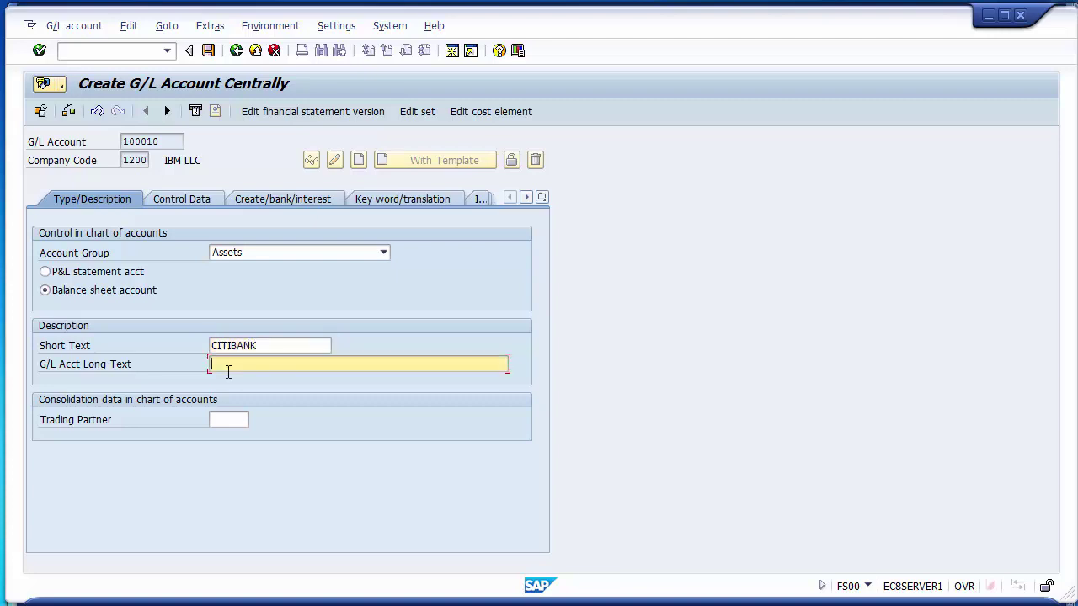
pyautogui.write('CITIBANK ACCOUNT')
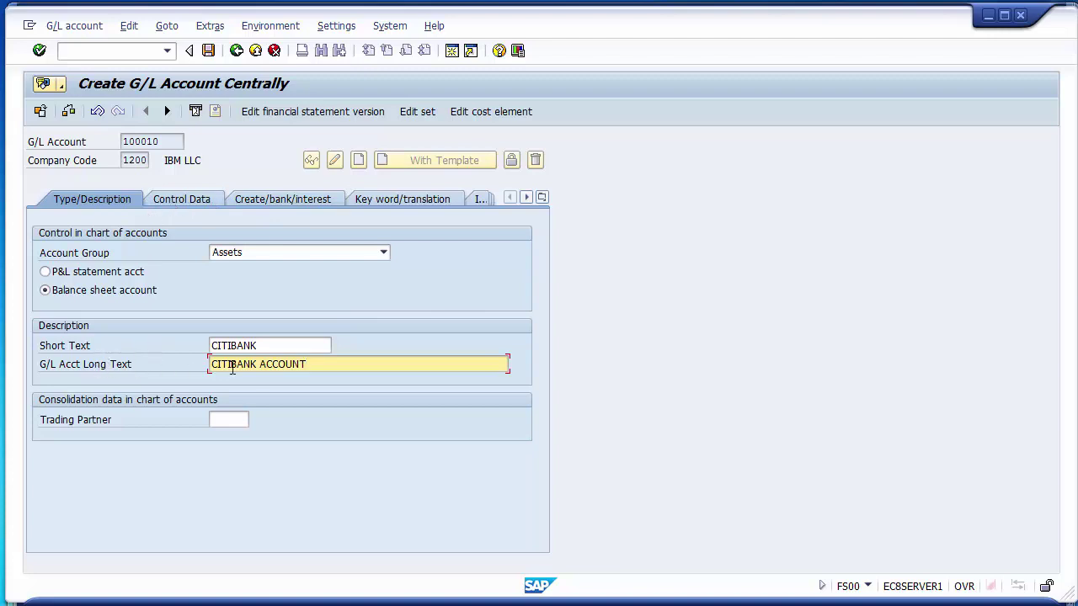
# - Enable line item display for the account and set its field status group to G005, Bank accounts (obligatory value date)
pyautogui.click(185, 198)
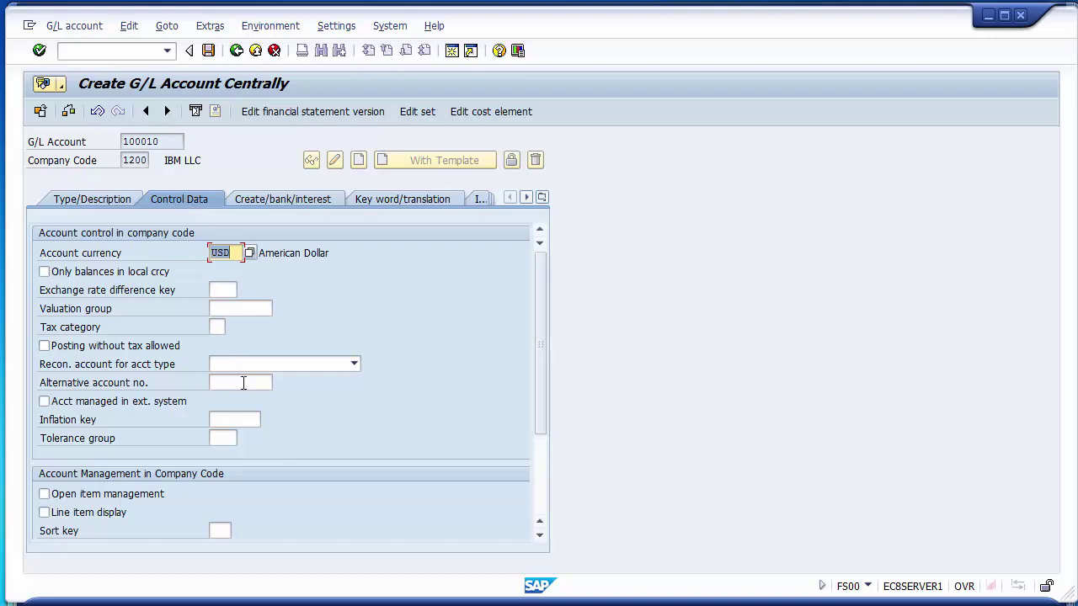
pyautogui.click(62, 516)
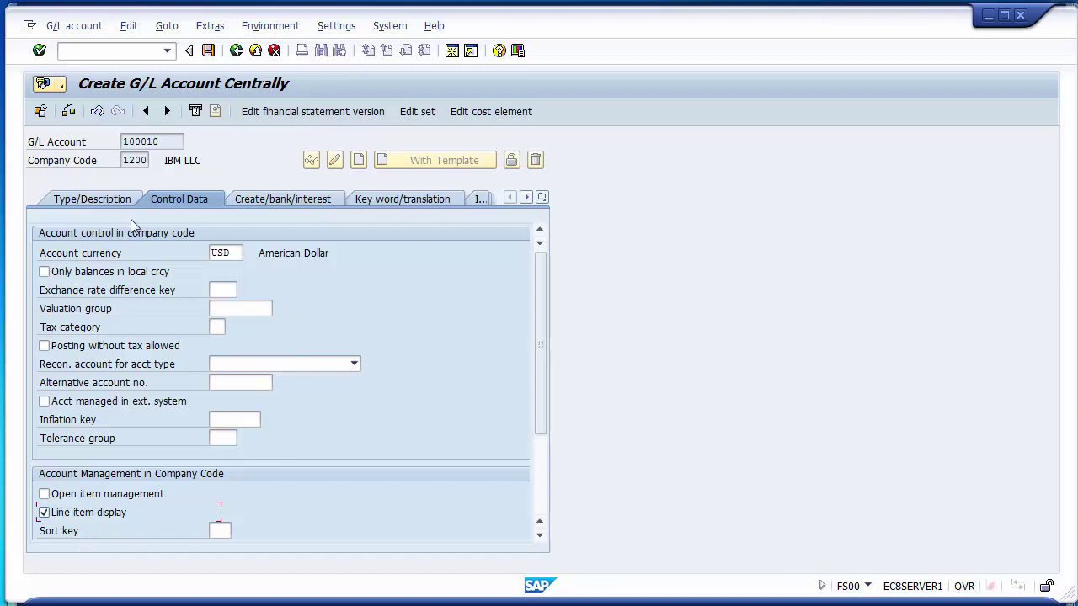
pyautogui.click(286, 203)
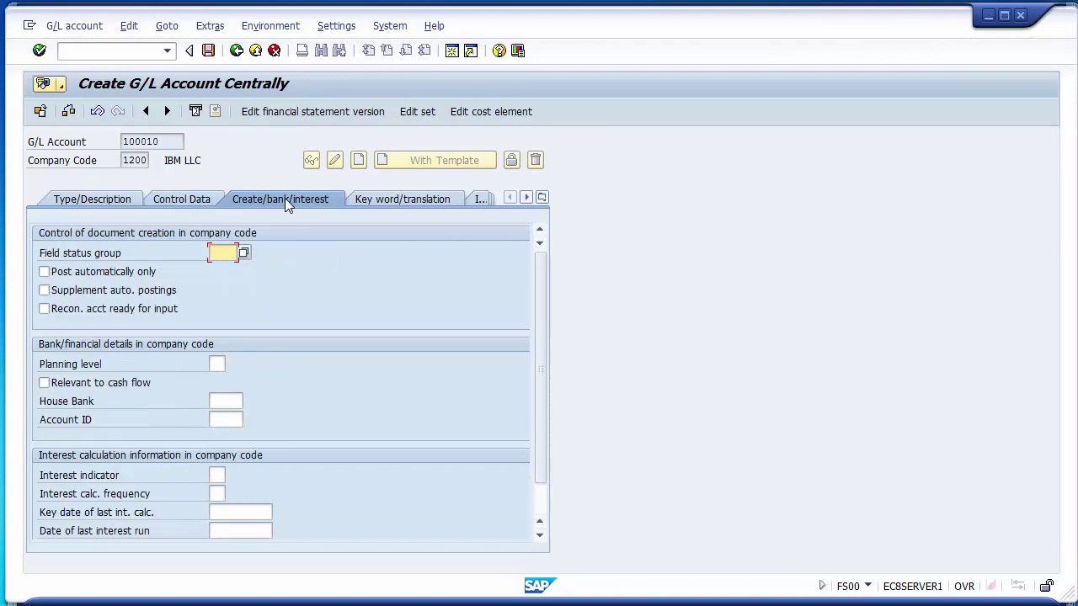
pyautogui.click(241, 253)
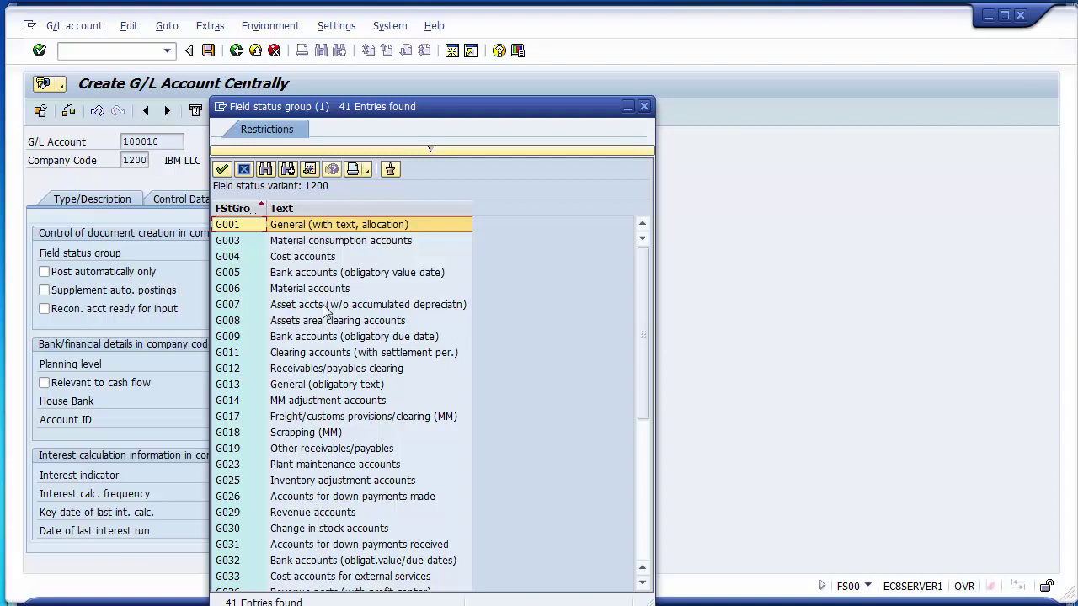
pyautogui.click(236, 277)
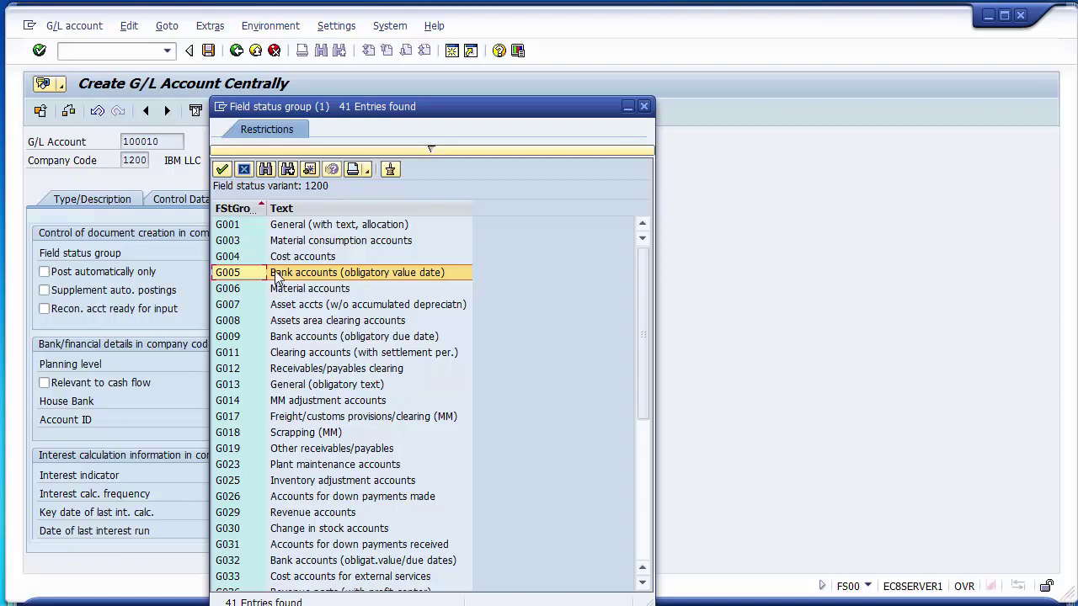
pyautogui.doubleClick(272, 272)
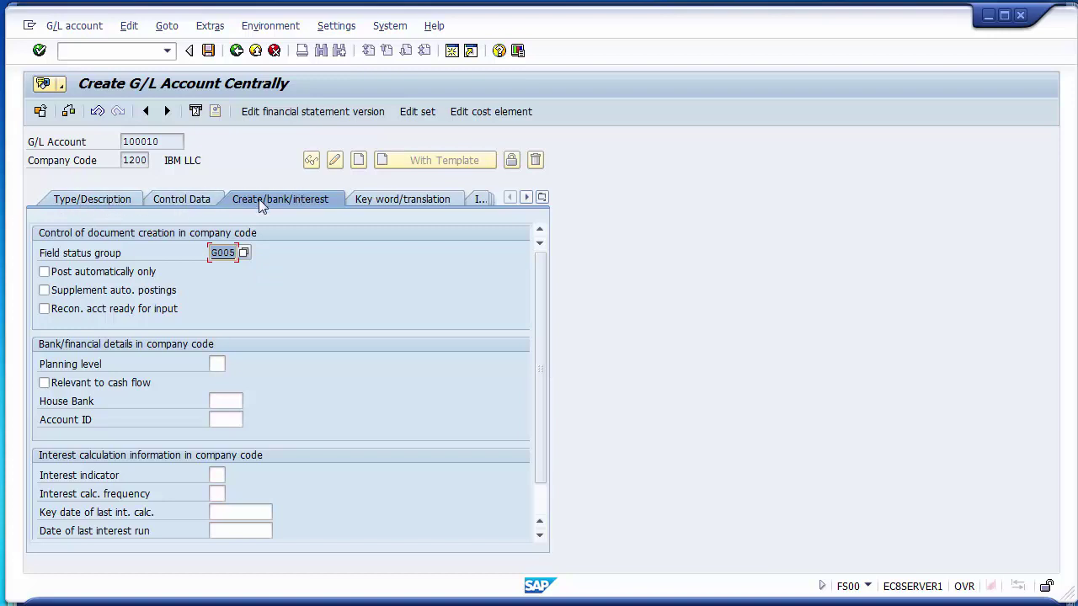
# - Save the new G/L account, accepting the messages, and display its type, control data and bank settings for review
pyautogui.click(208, 51)
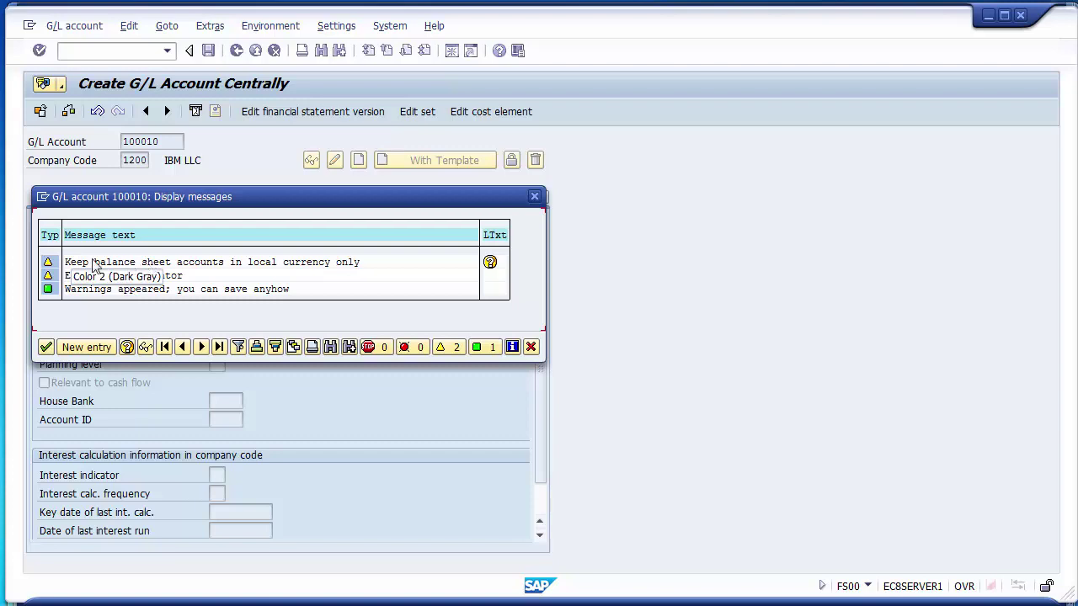
pyautogui.click(45, 347)
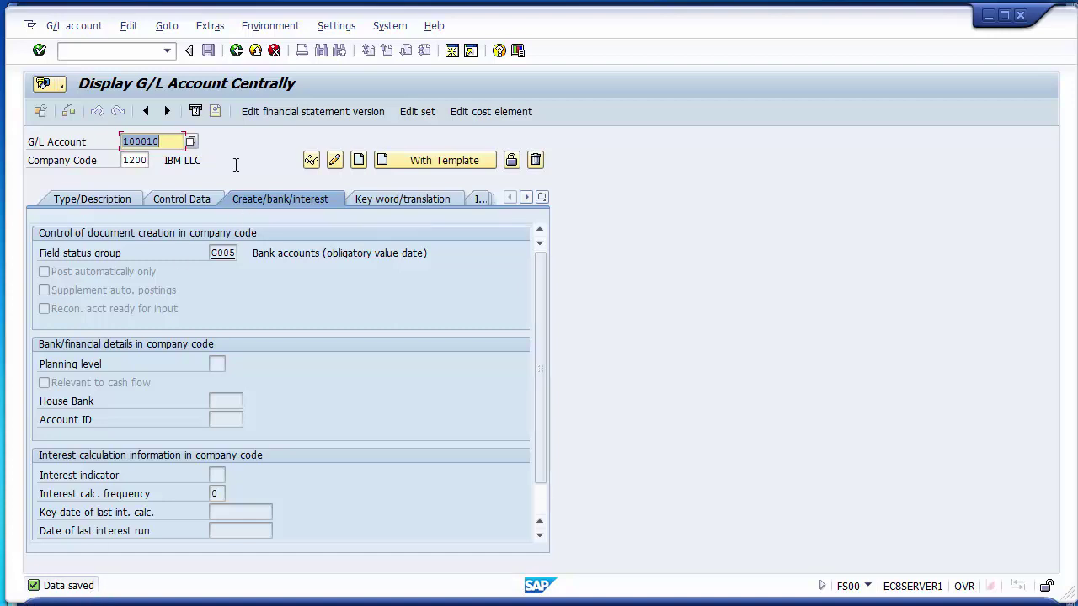
pyautogui.click(311, 161)
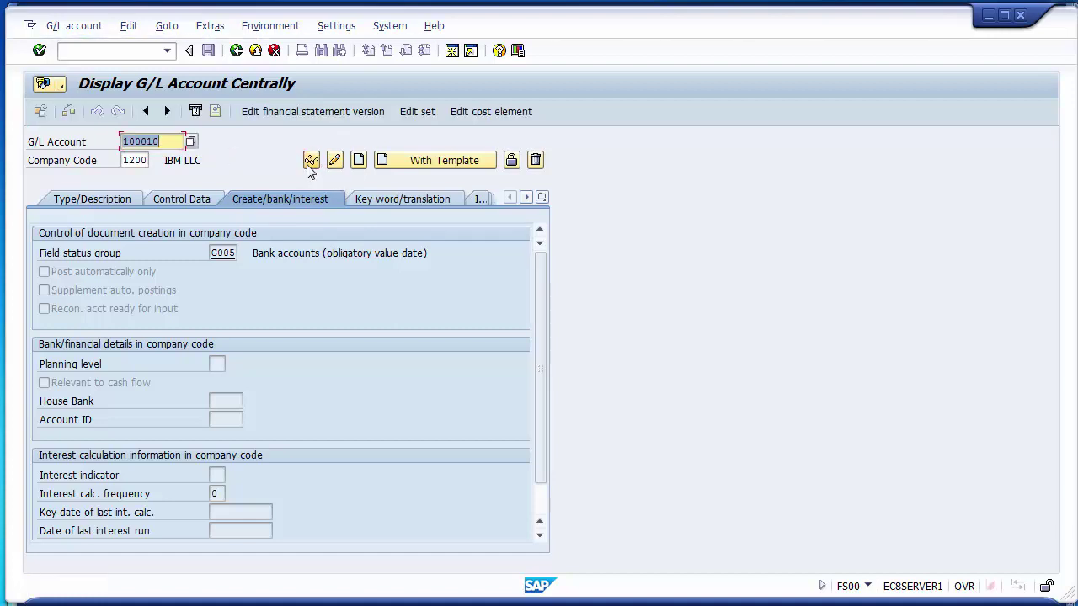
pyautogui.click(95, 204)
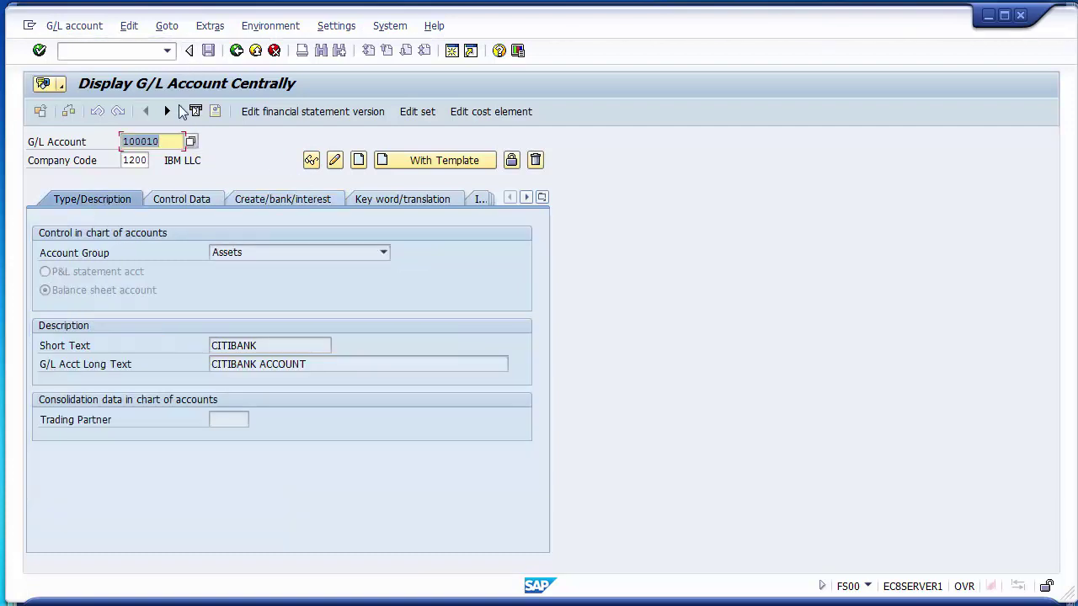
pyautogui.click(190, 201)
pyautogui.click(270, 201)
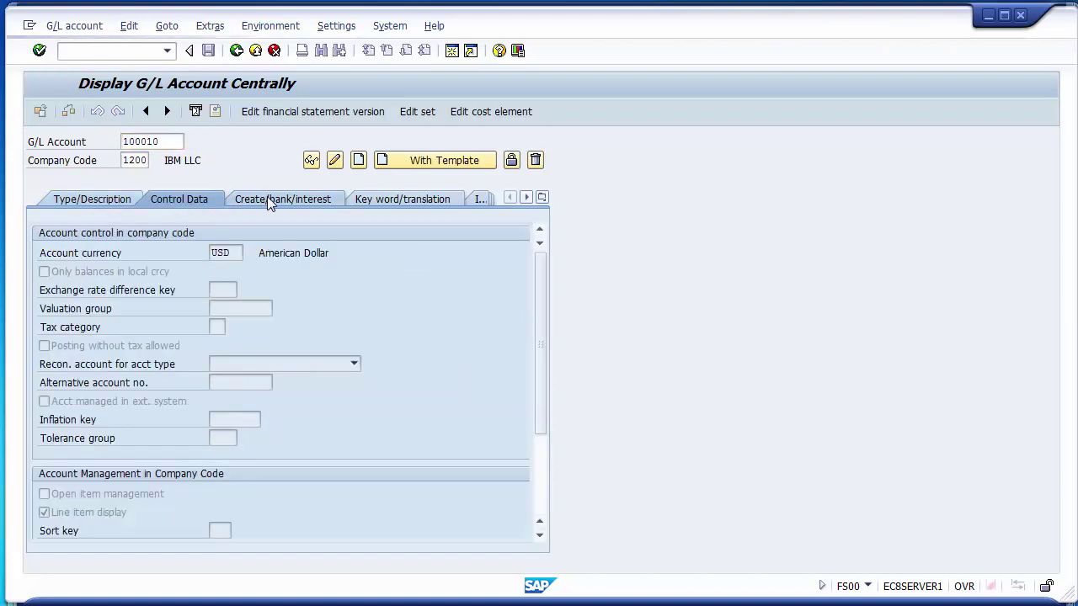
pyautogui.click(95, 202)
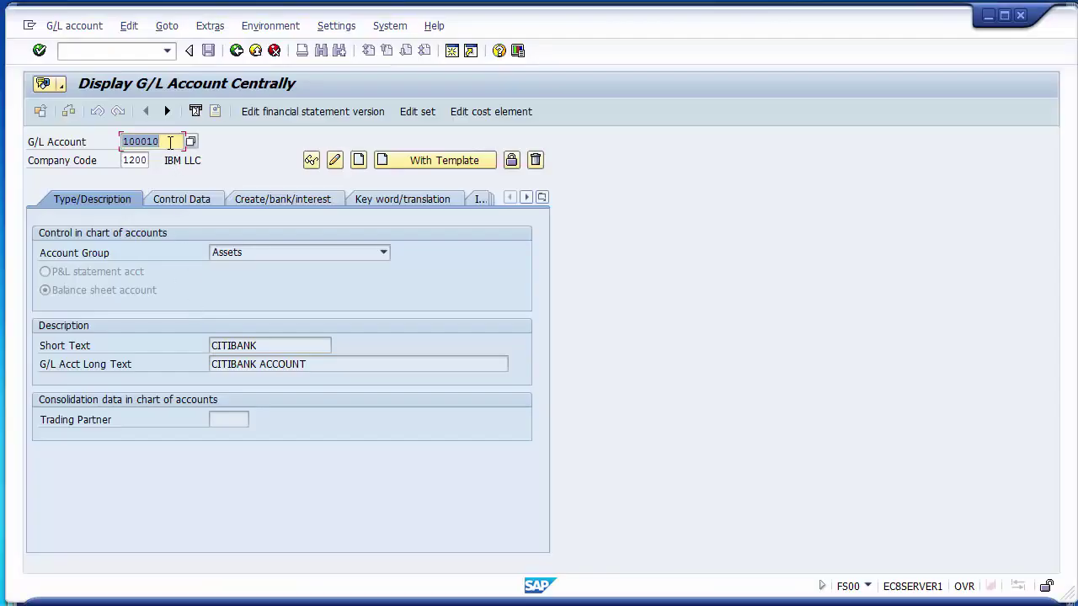
# - Open transaction FBL3N and run the open line item display for G/L account 100010 in company code 1200
pyautogui.click(169, 141)
pyautogui.moveTo(169, 142); pyautogui.dragTo(123, 141)
pyautogui.click(109, 51)
pyautogui.write('/n')
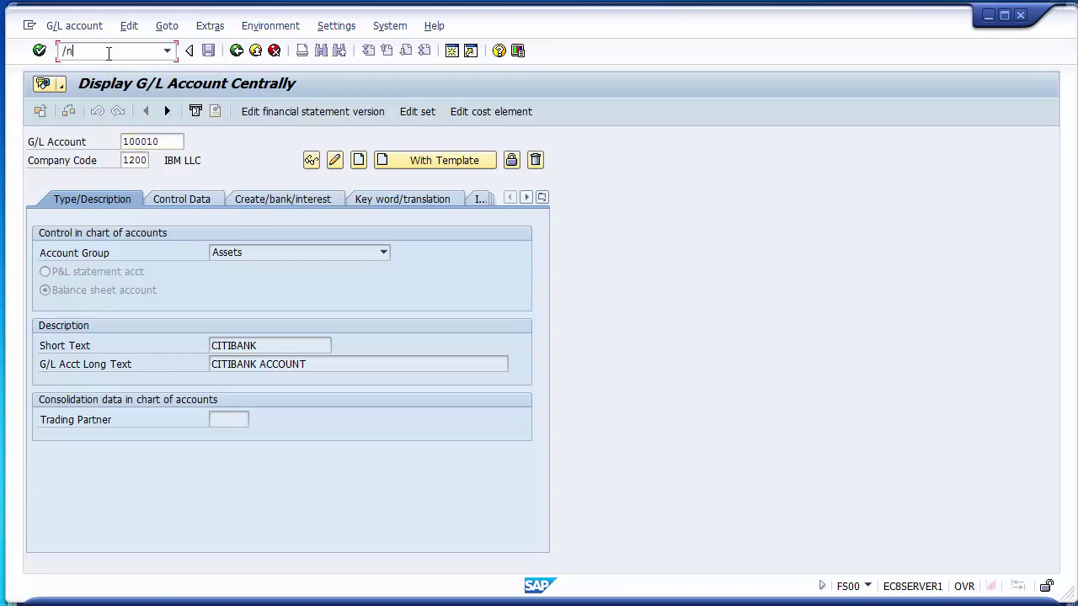
pyautogui.write('fbl3n')
pyautogui.press('Return')
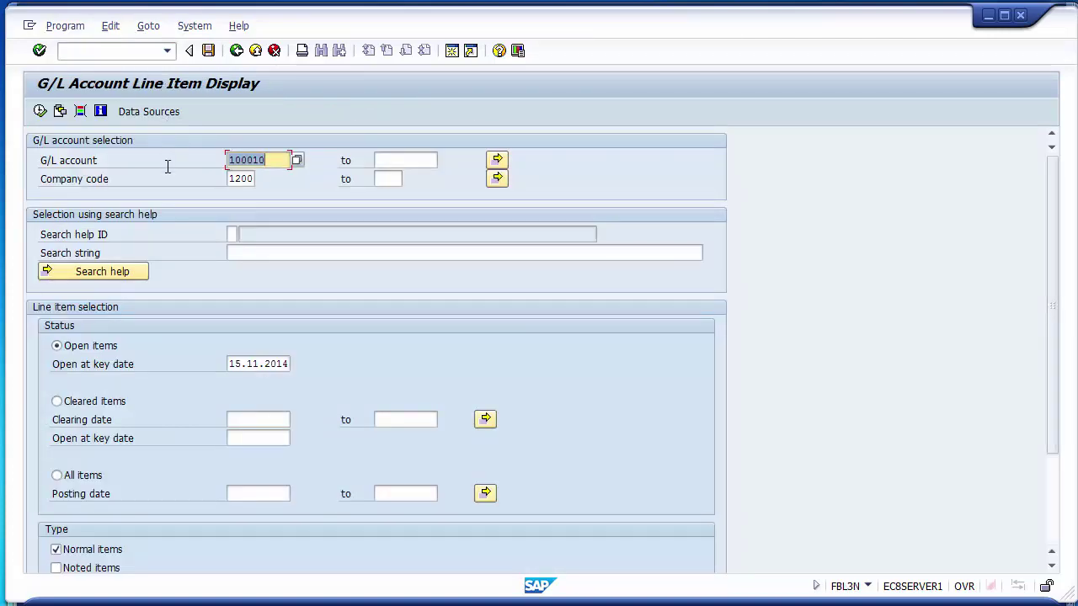
pyautogui.click(39, 112)
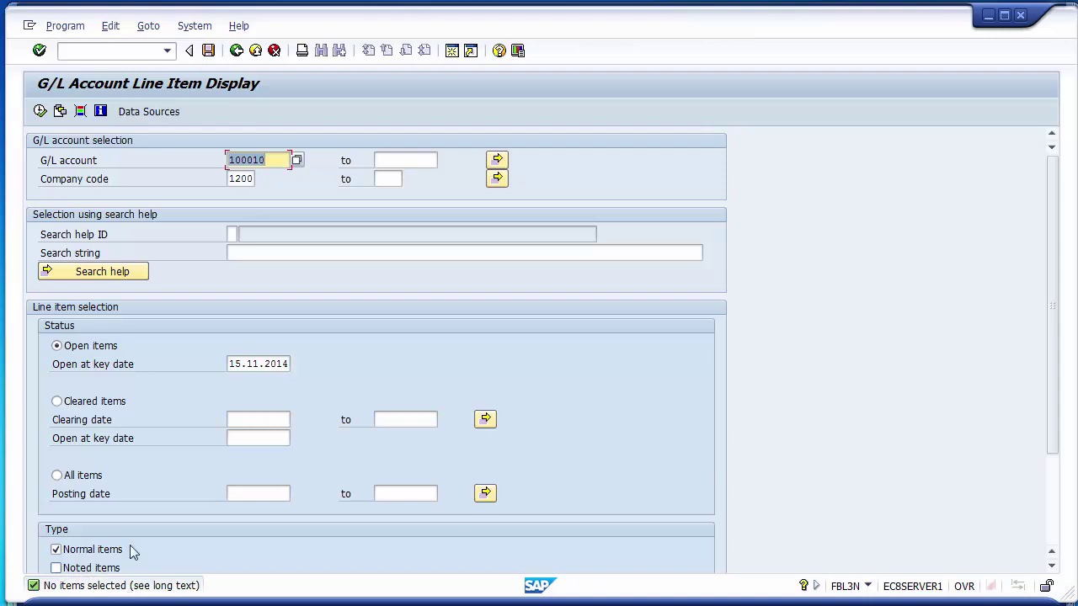
# - Leave the G/L account line item display using the transaction command /n
pyautogui.click(84, 51)
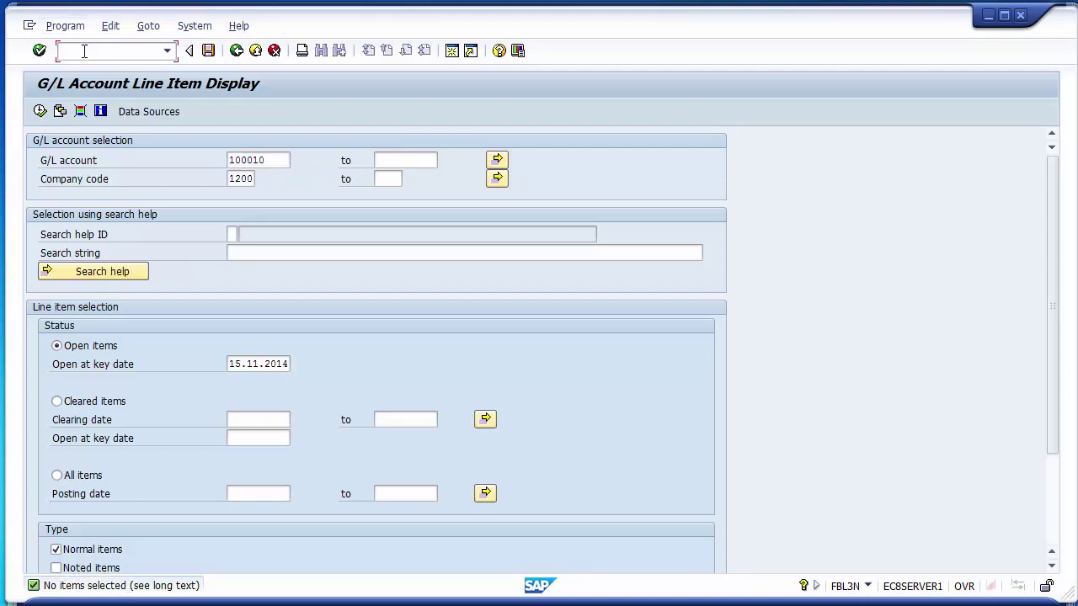
pyautogui.write('/n')
pyautogui.press('Return')
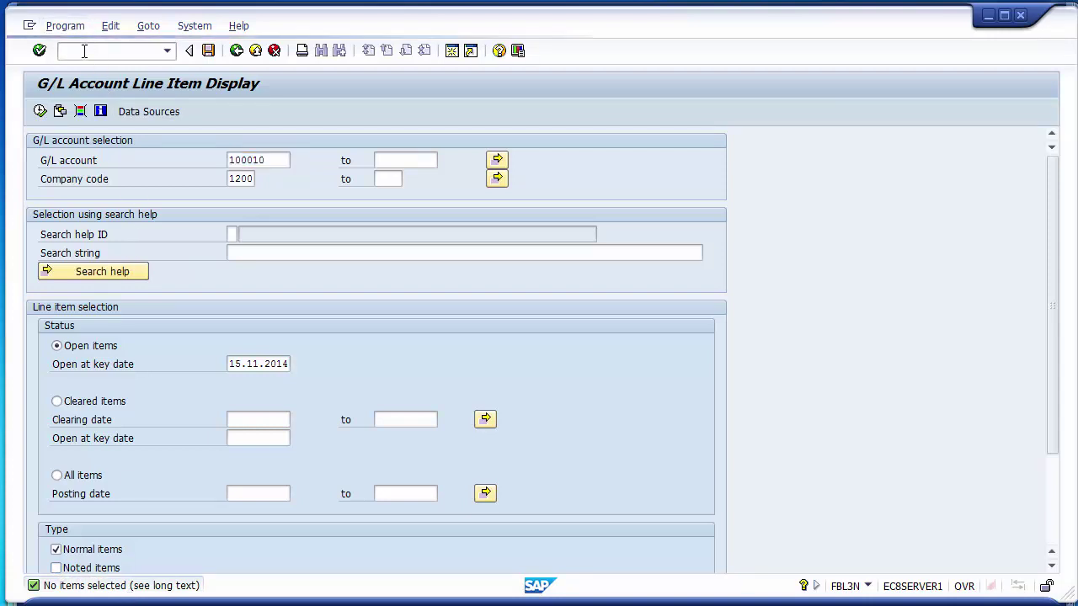
# - Switch to the PowerPoint presentation and read the transactions listed on the Manual Payment – Unit Testing slide
pyautogui.hotkey('alt', 'Tab')
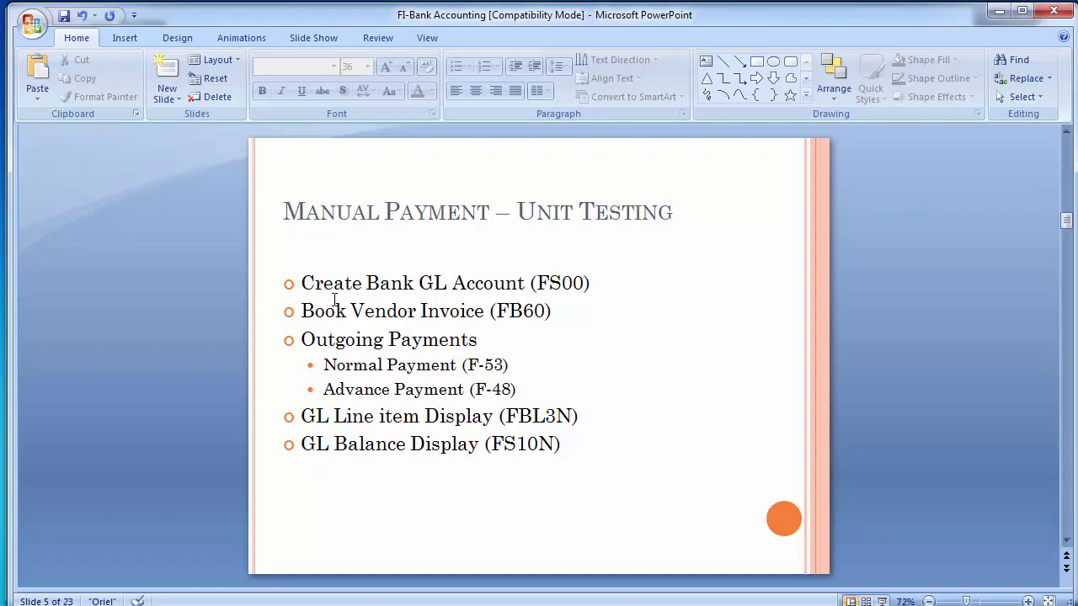
pyautogui.hotkey('alt', 'Tab')
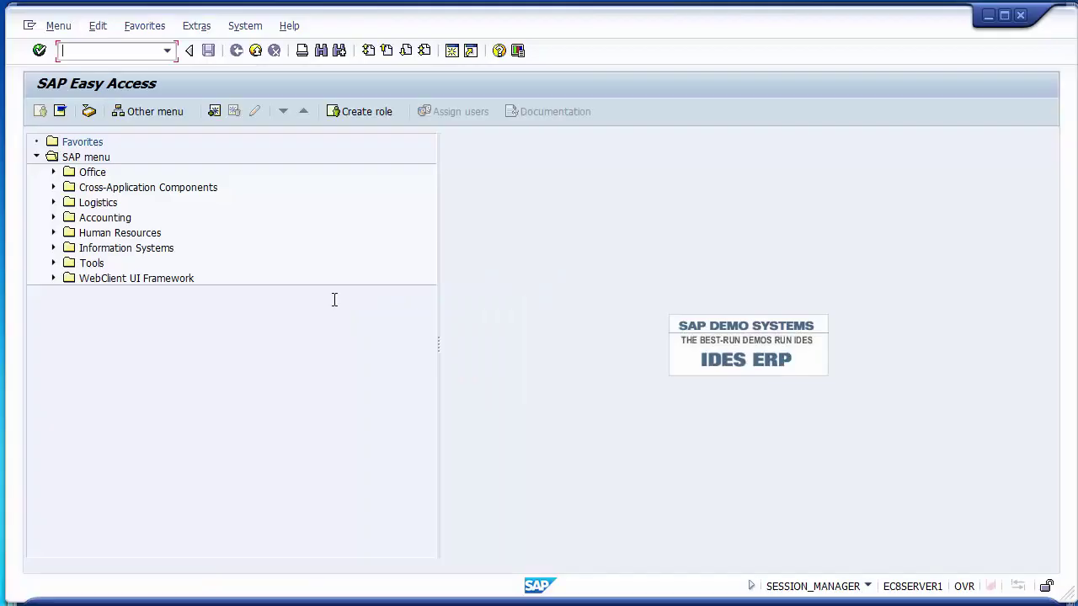
pyautogui.hotkey('alt', 'Tab')
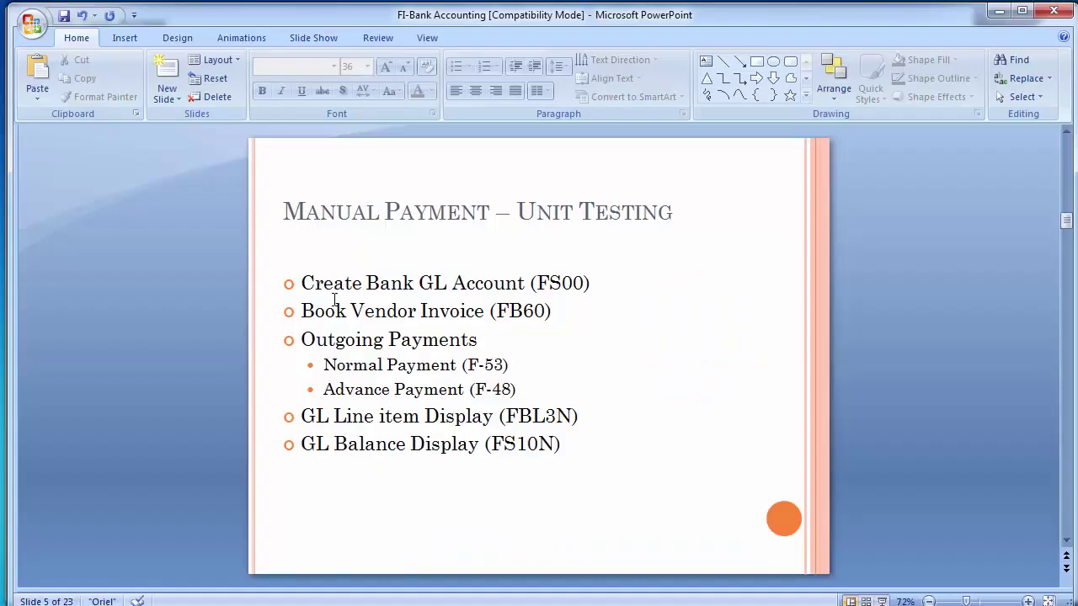
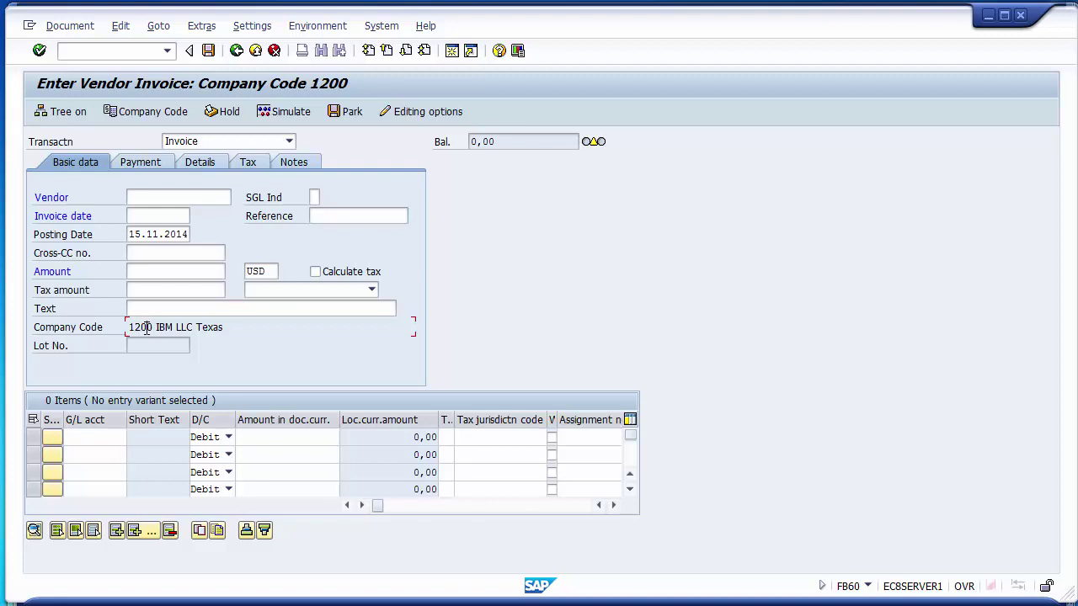
# - Change the vendor invoice's company code to 1100 and set it back to 1200
pyautogui.moveTo(129, 327); pyautogui.dragTo(155, 327)
pyautogui.click(132, 113)
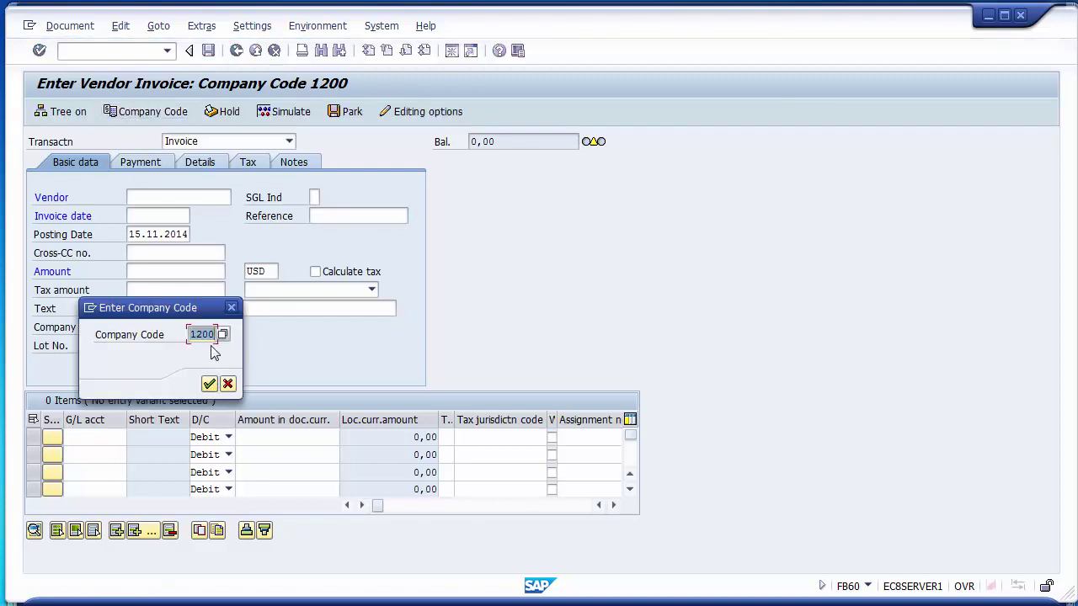
pyautogui.write('1100')
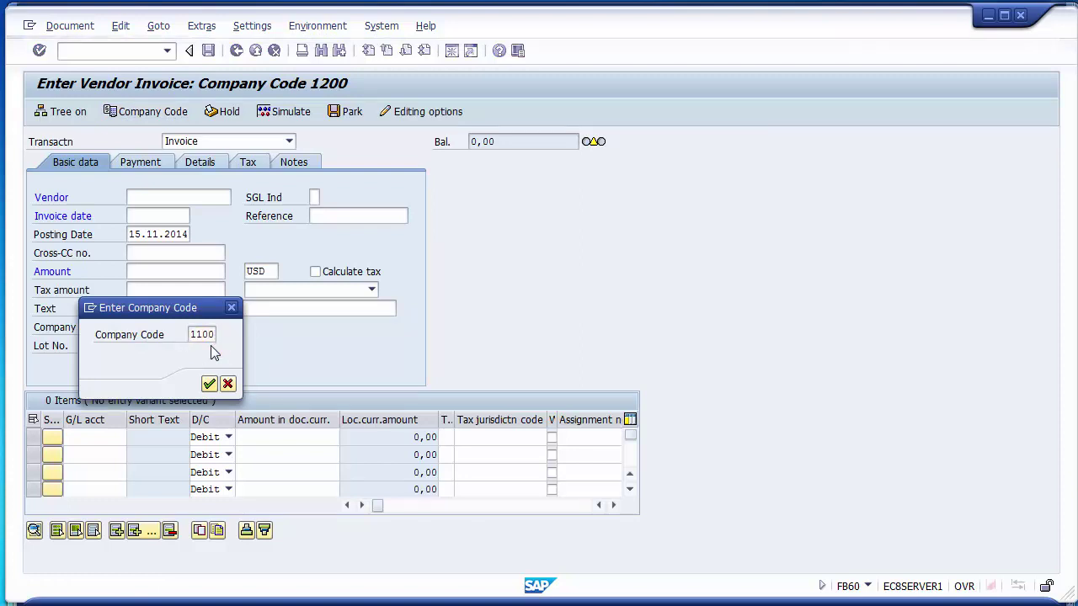
pyautogui.press('Return')
pyautogui.click(141, 334)
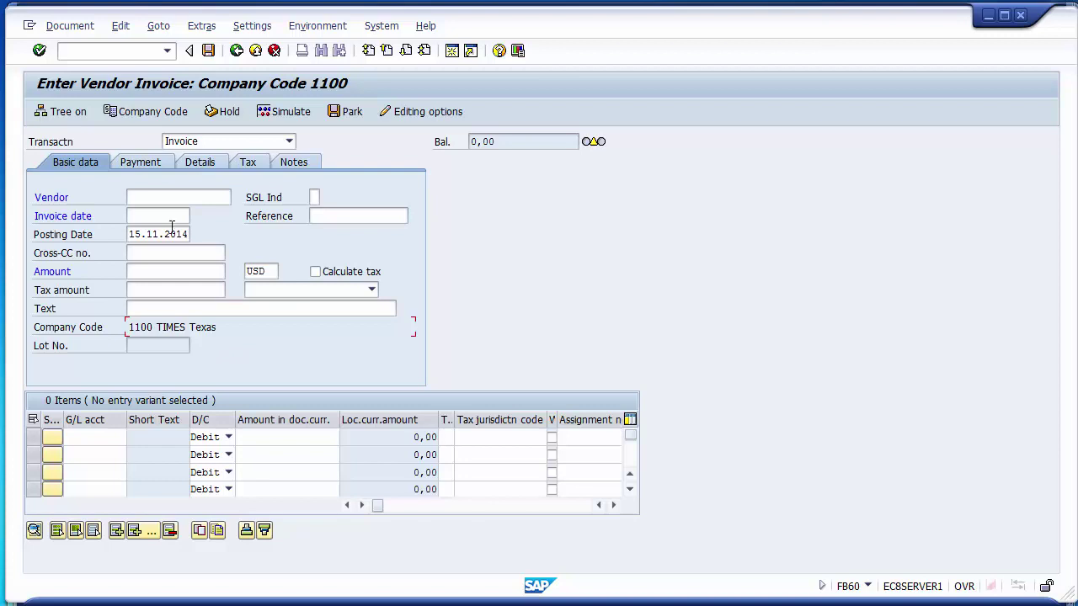
pyautogui.click(136, 118)
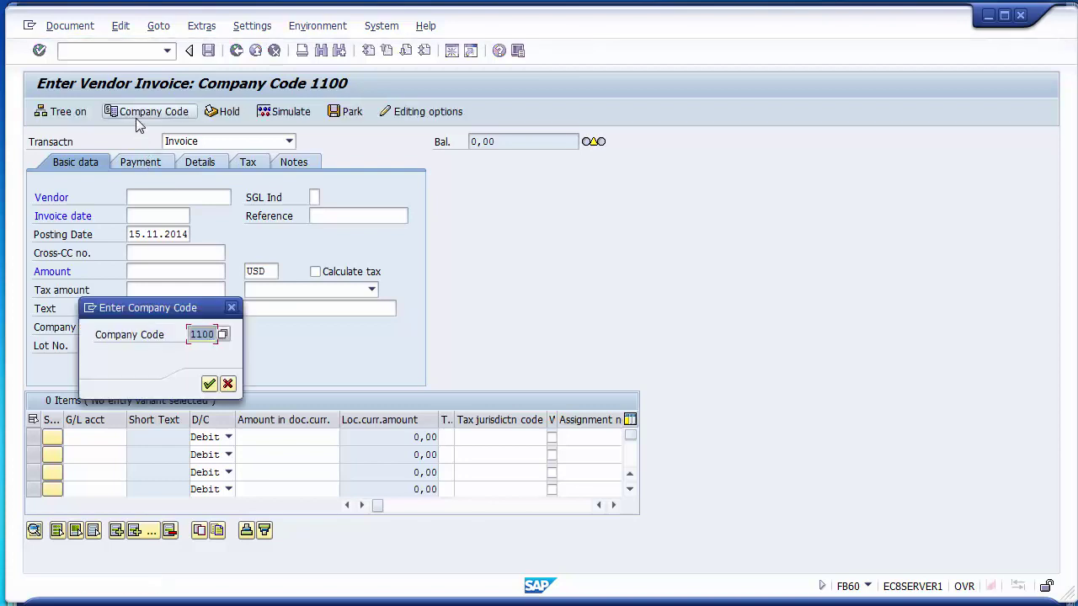
pyautogui.write('1200')
pyautogui.press('Return')
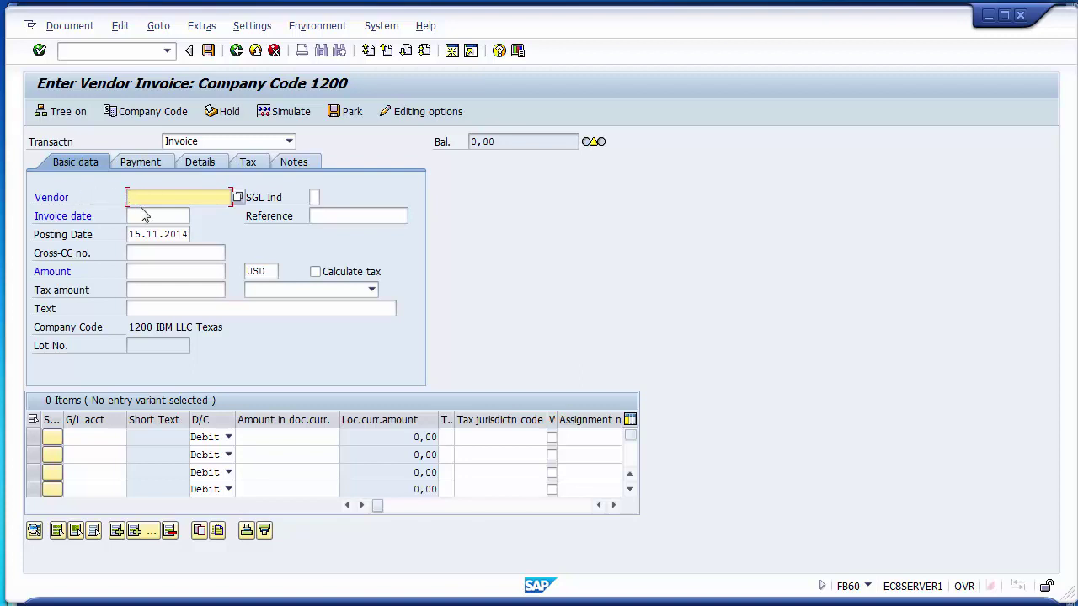
# - Search the vendors of company code 1200 and select TCS, New York, as the invoice vendor
pyautogui.click(239, 198)
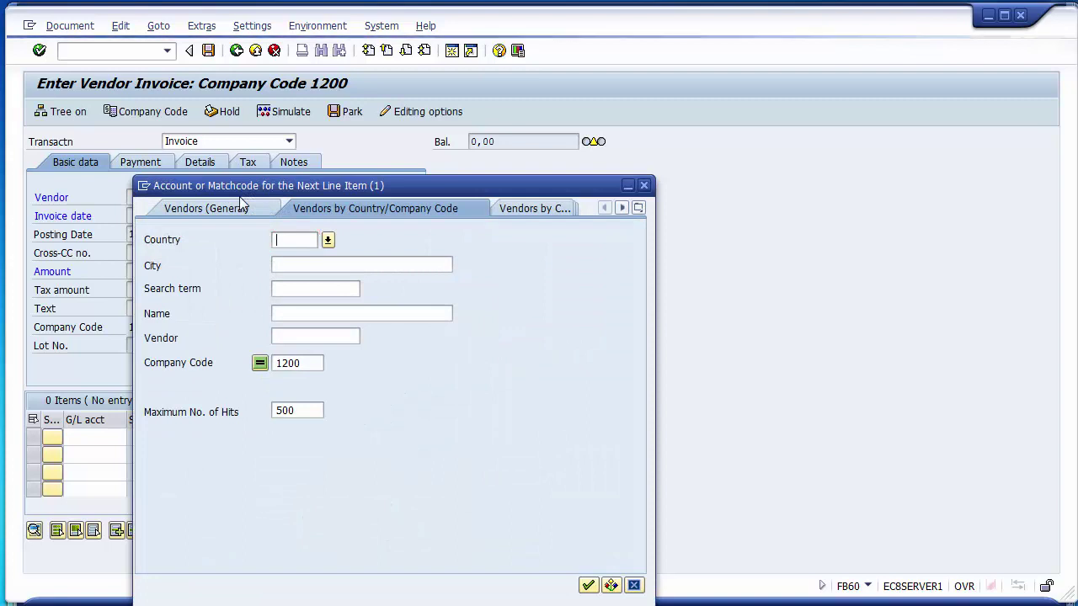
pyautogui.click(588, 585)
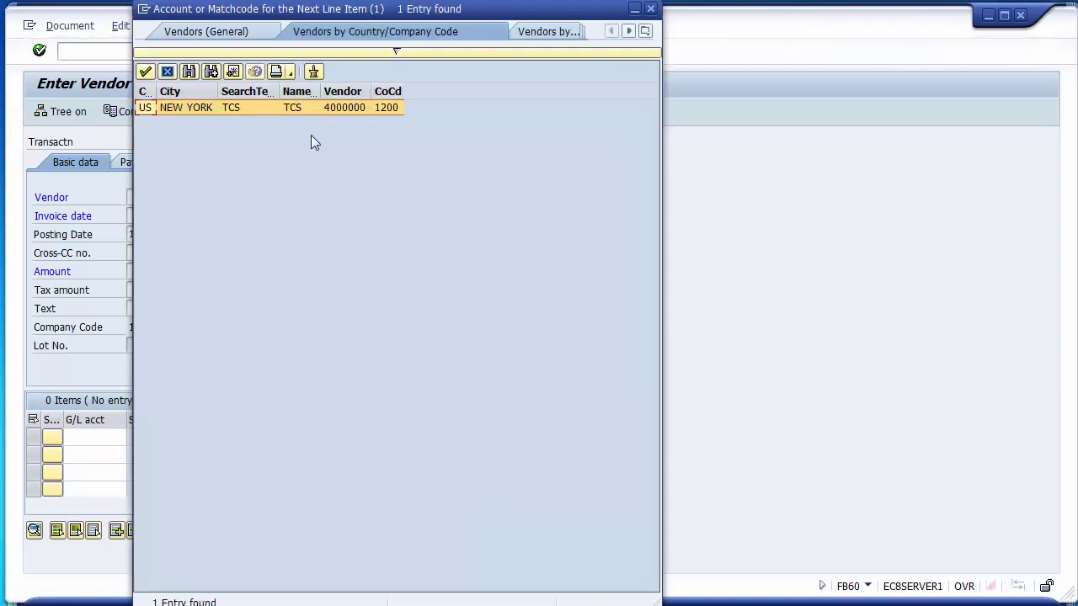
pyautogui.click(341, 111)
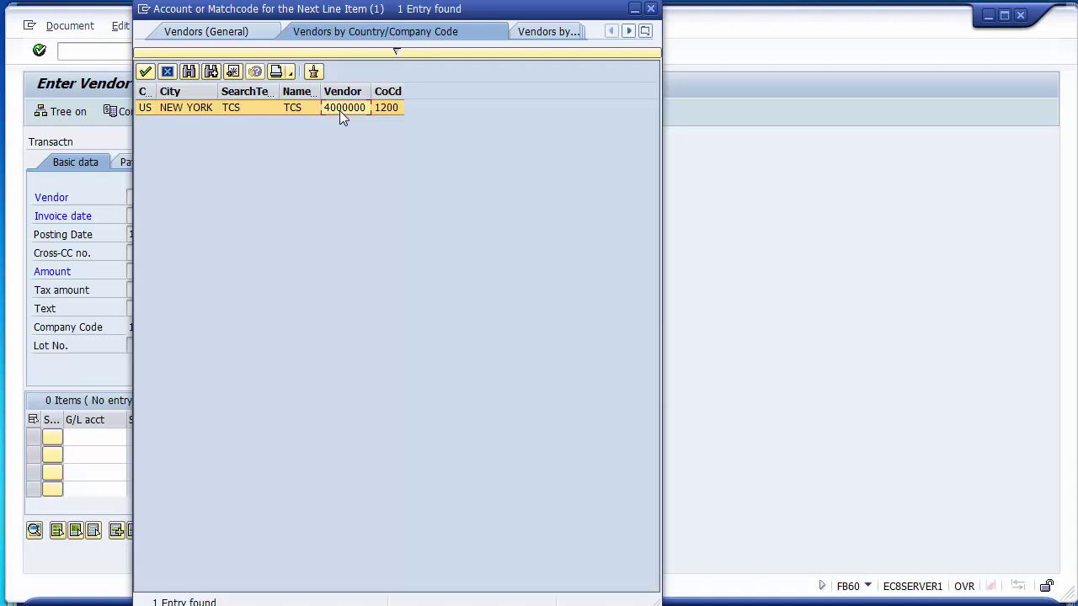
pyautogui.doubleClick(339, 110)
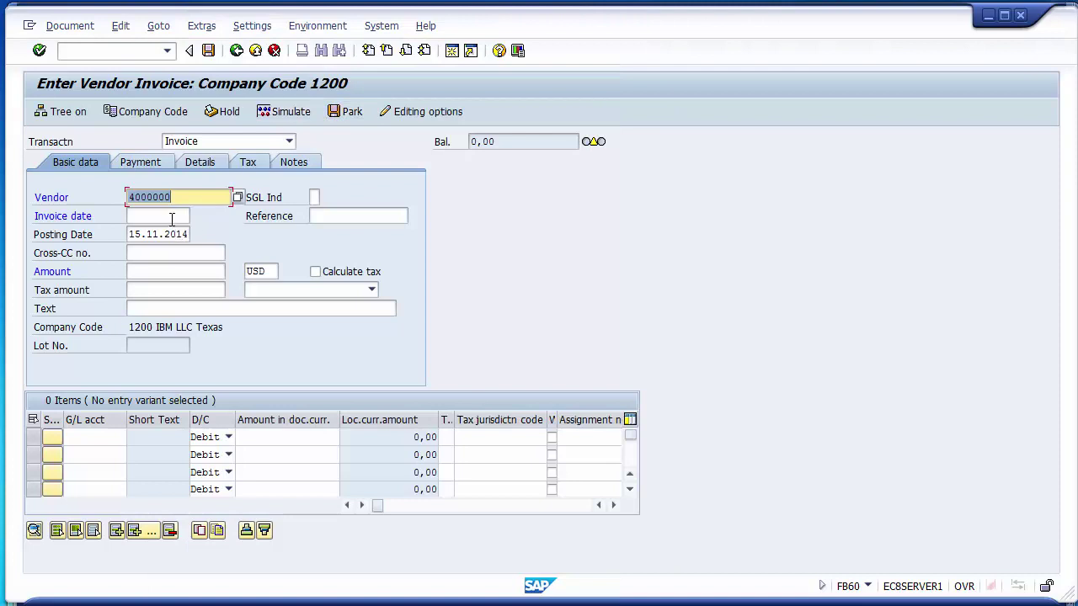
# - Set both the invoice date and the posting date of the vendor invoice to 12.11.2014
pyautogui.click(172, 219)
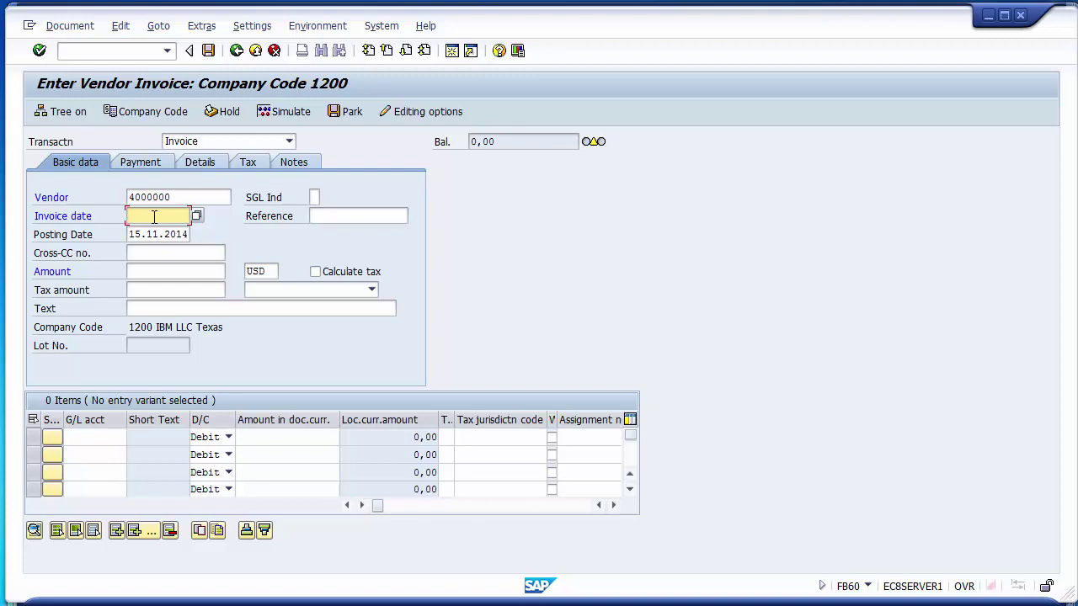
pyautogui.write('12')
pyautogui.press('Down')
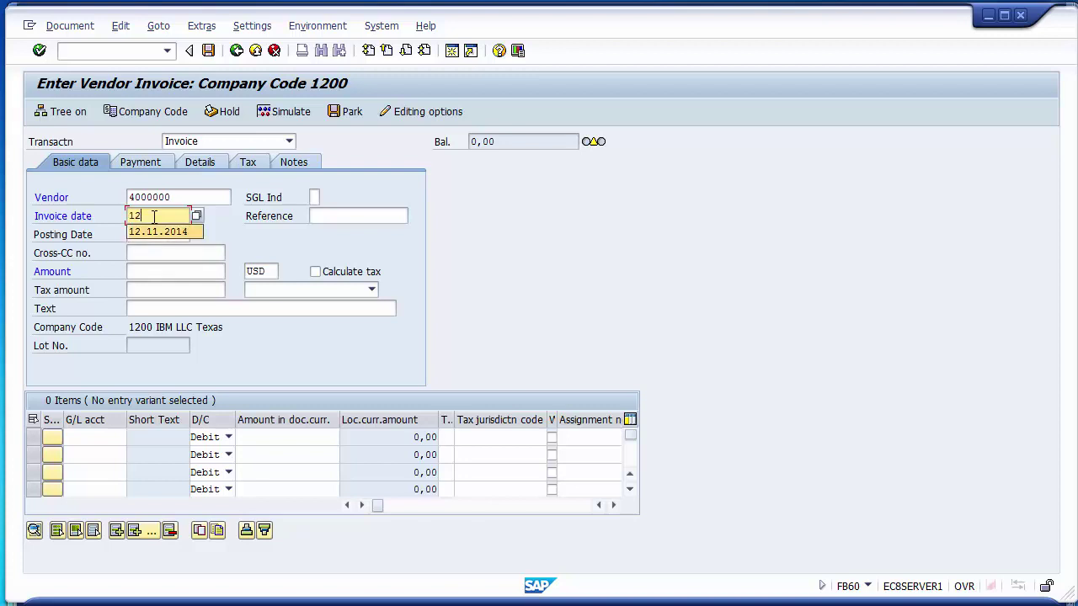
pyautogui.press('Return')
pyautogui.press('Tab')
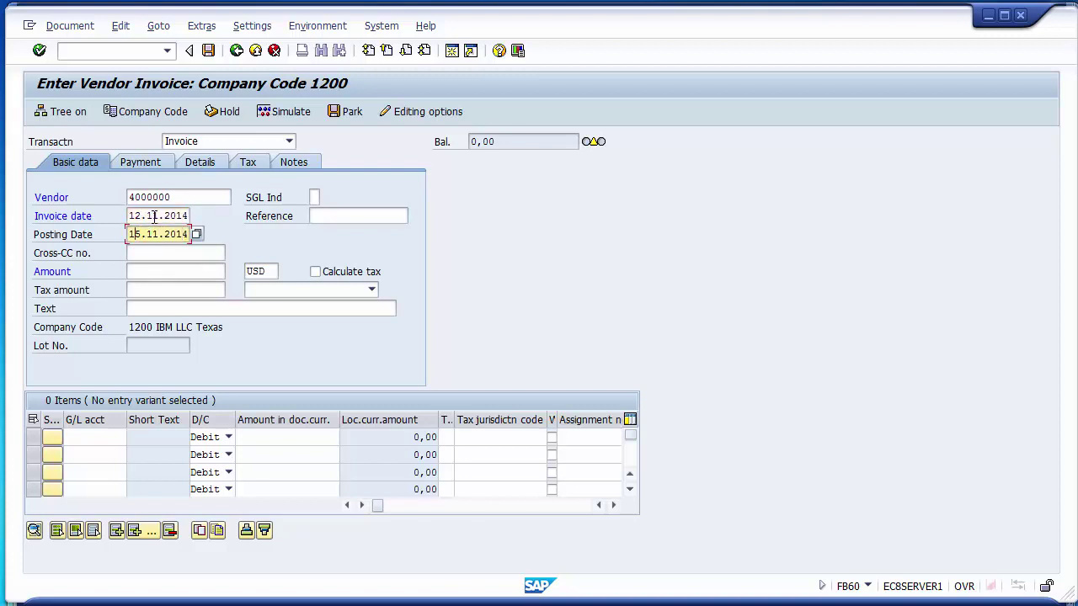
pyautogui.write('12')
pyautogui.press('Tab')
pyautogui.press('Tab')
pyautogui.press('Tab')
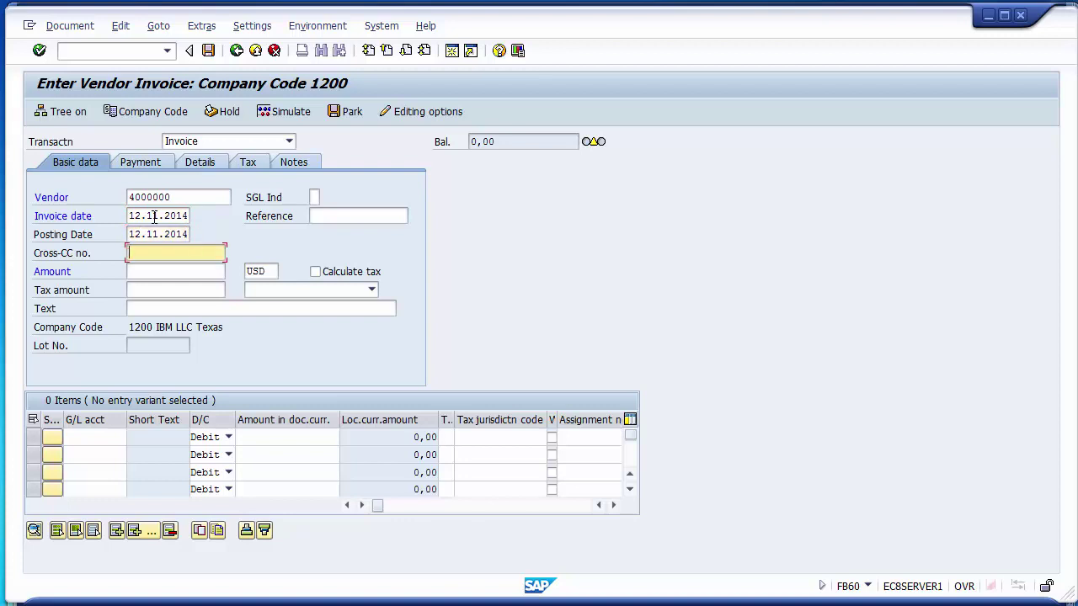
pyautogui.hotkey('shift', 'Tab')
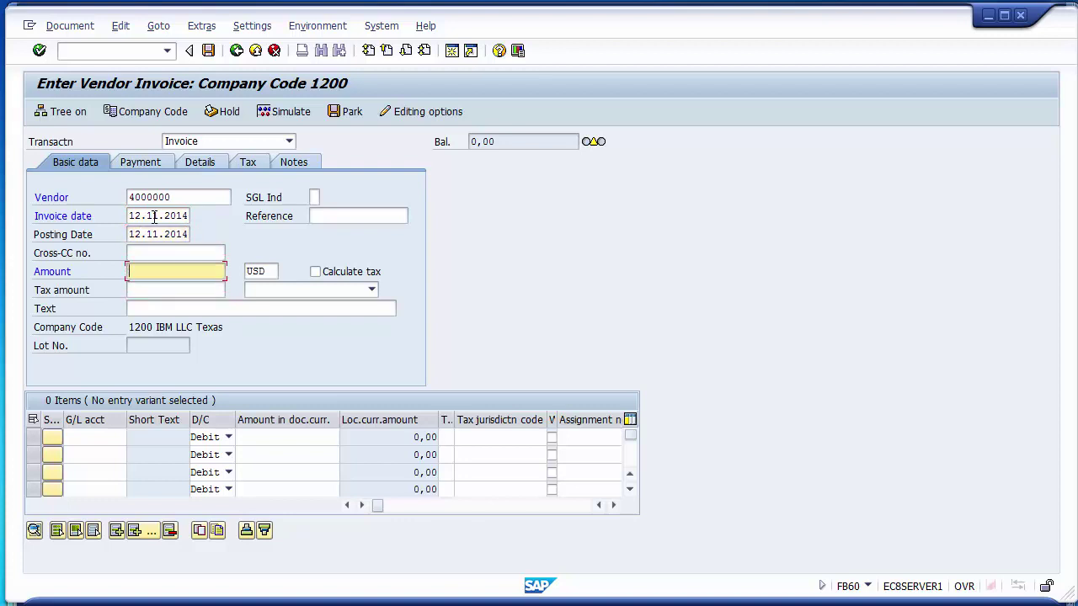
pyautogui.press('Tab')
pyautogui.press('Tab')
pyautogui.hotkey('shift', 'Tab')
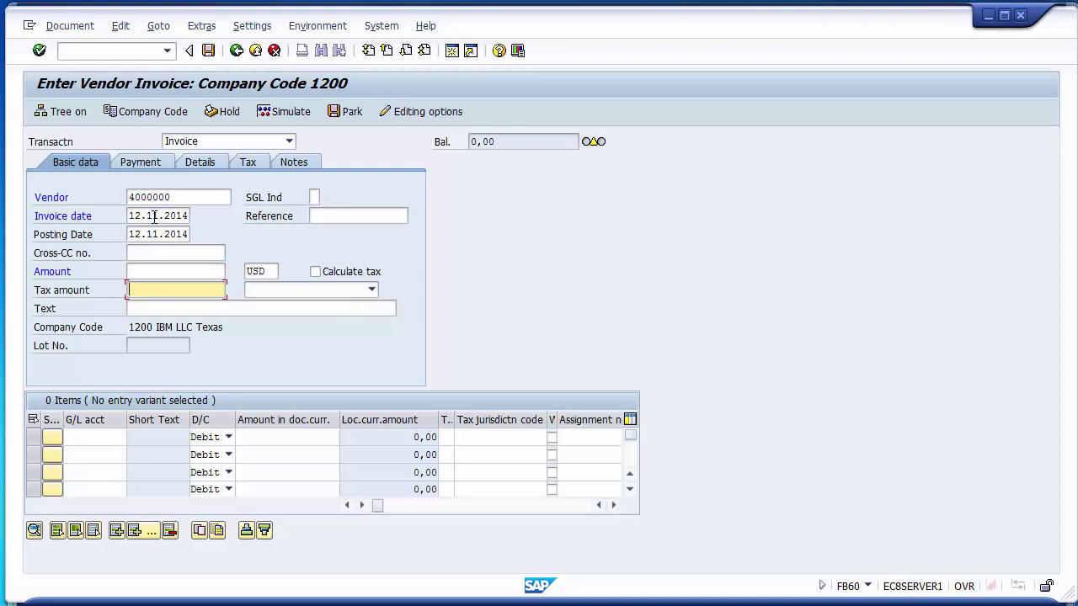
pyautogui.hotkey('shift', 'Tab')
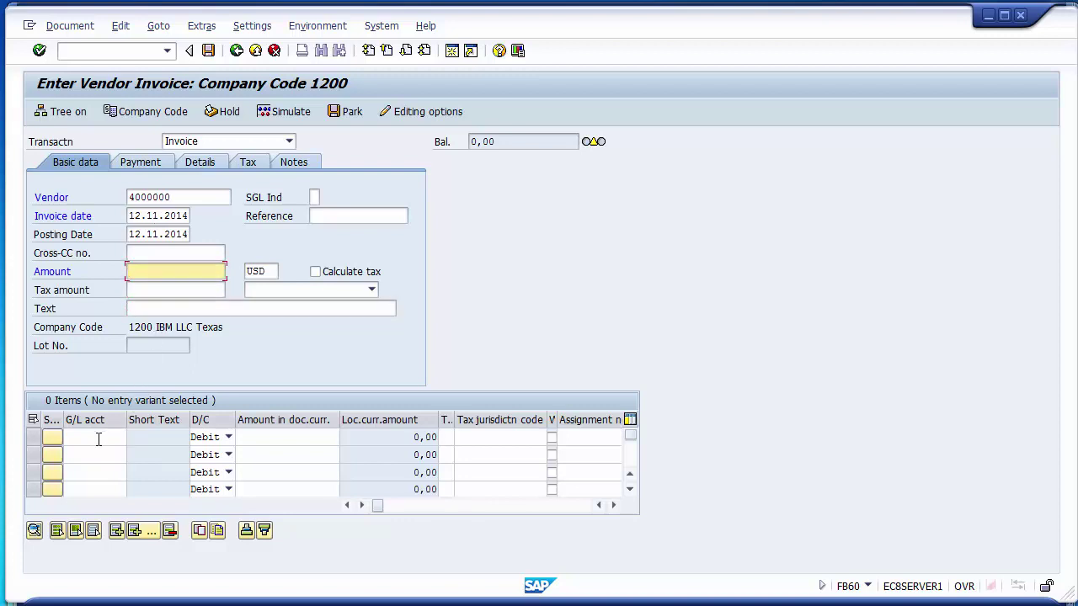
# - Look up the G/L accounts and assign 400000, Purchase Account, to the first invoice item
pyautogui.click(98, 439)
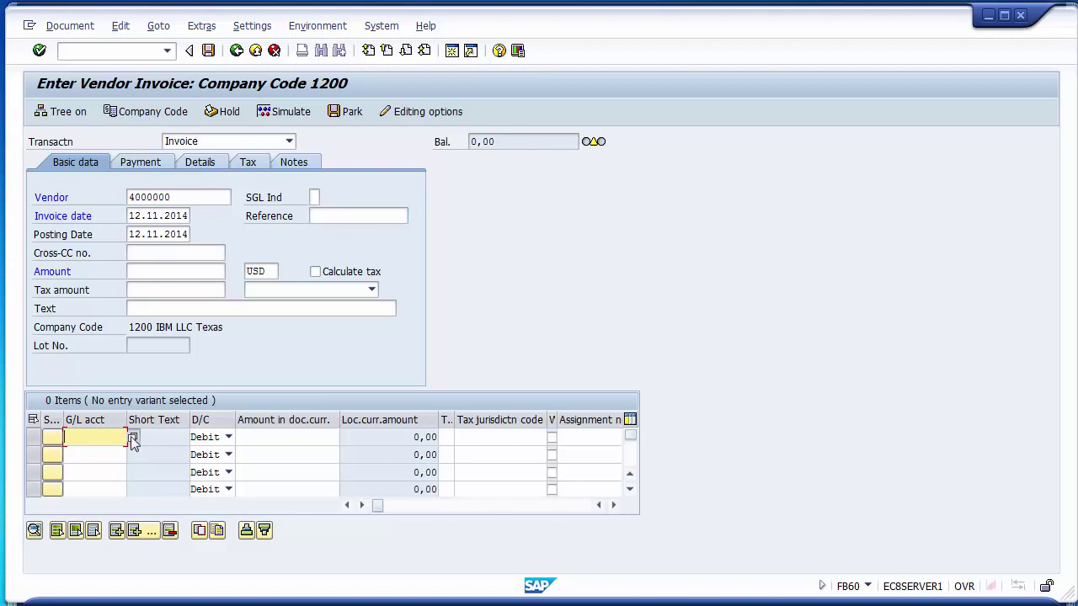
pyautogui.click(132, 437)
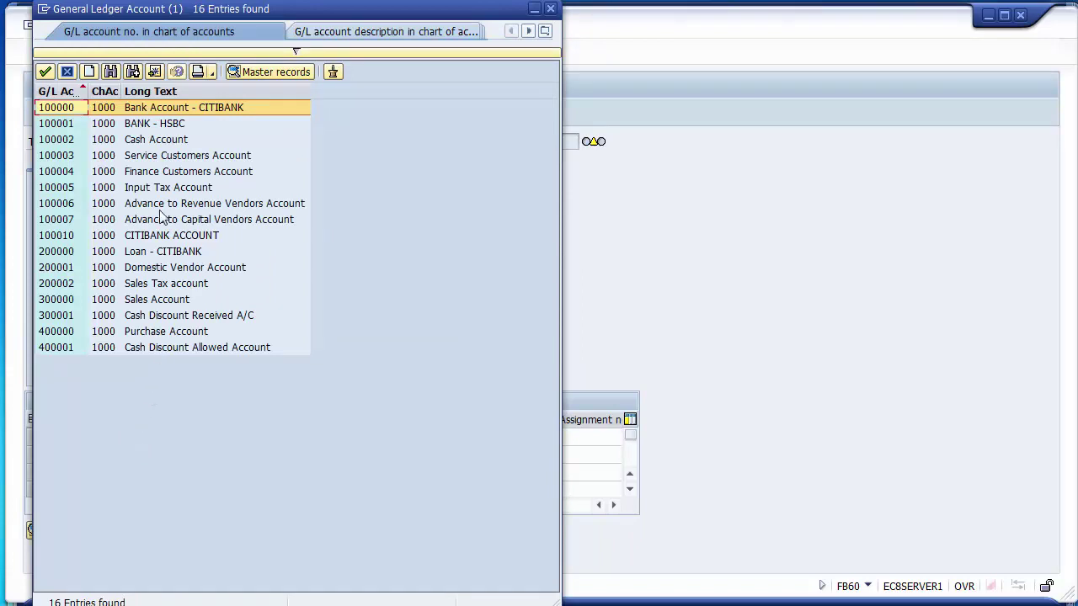
pyautogui.click(140, 334)
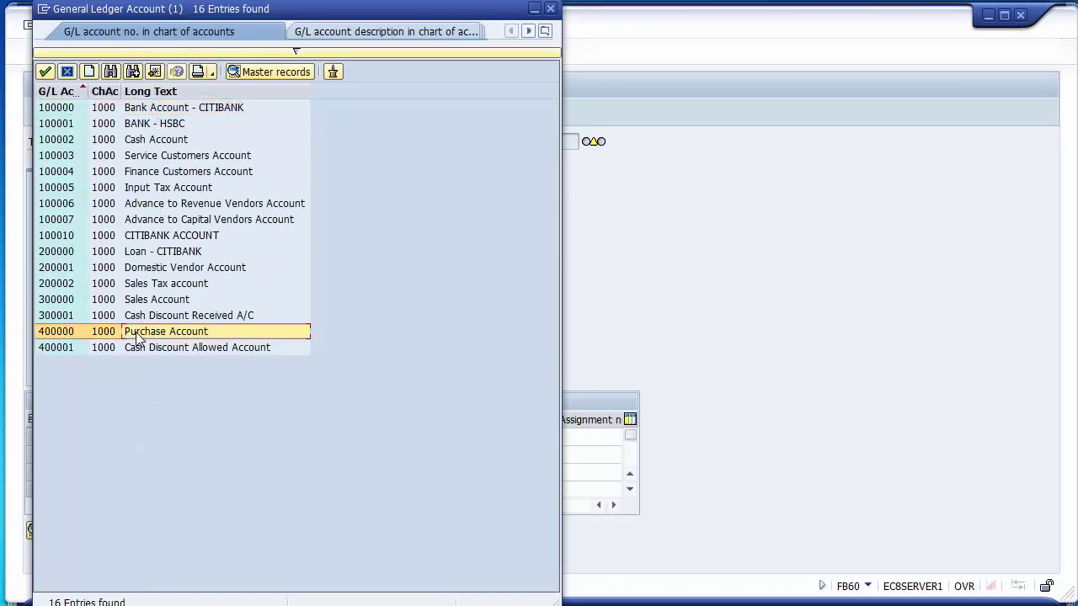
pyautogui.doubleClick(68, 330)
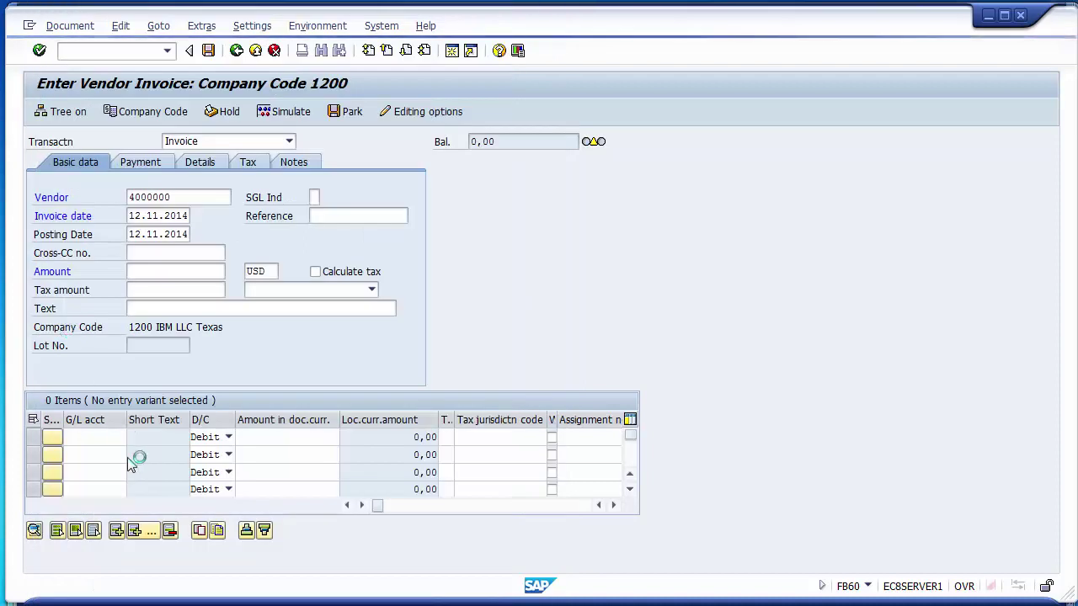
pyautogui.click(105, 436)
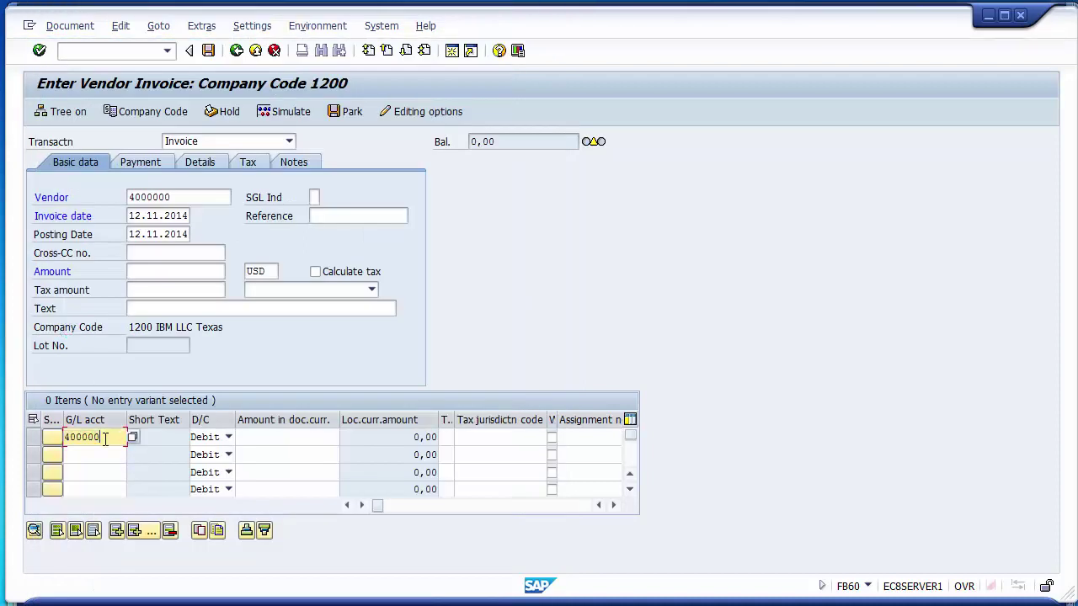
# - Enter 15000 as the document currency amount of the purchase account item
pyautogui.click(252, 436)
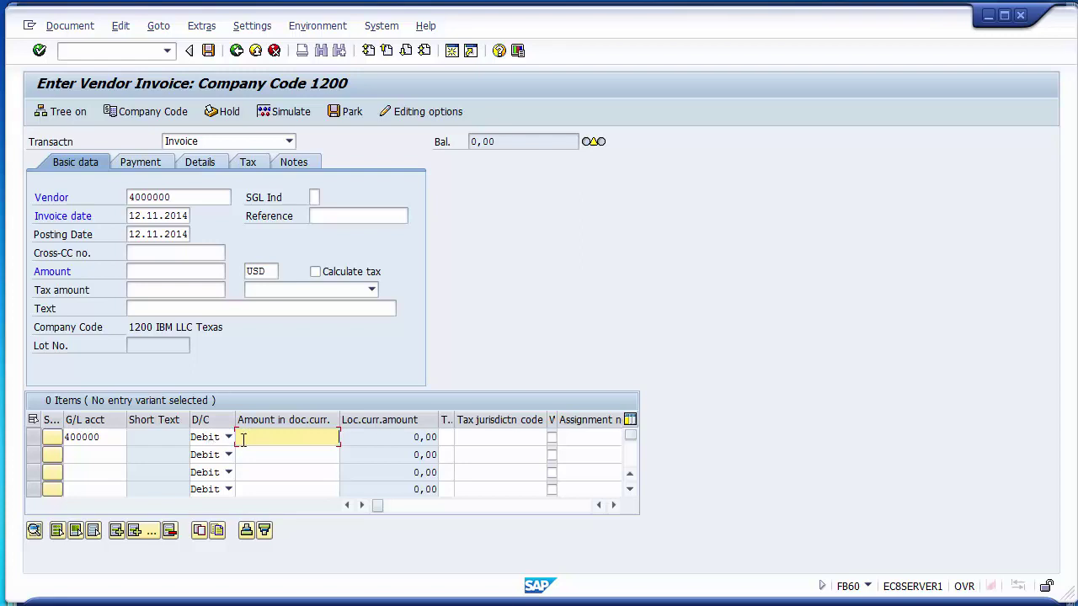
pyautogui.write('1000')
pyautogui.write('0')
pyautogui.press('BackSpace')
pyautogui.press('BackSpace')
pyautogui.press('BackSpace')
pyautogui.press('BackSpace')
pyautogui.write('5000')
pyautogui.click(271, 272)
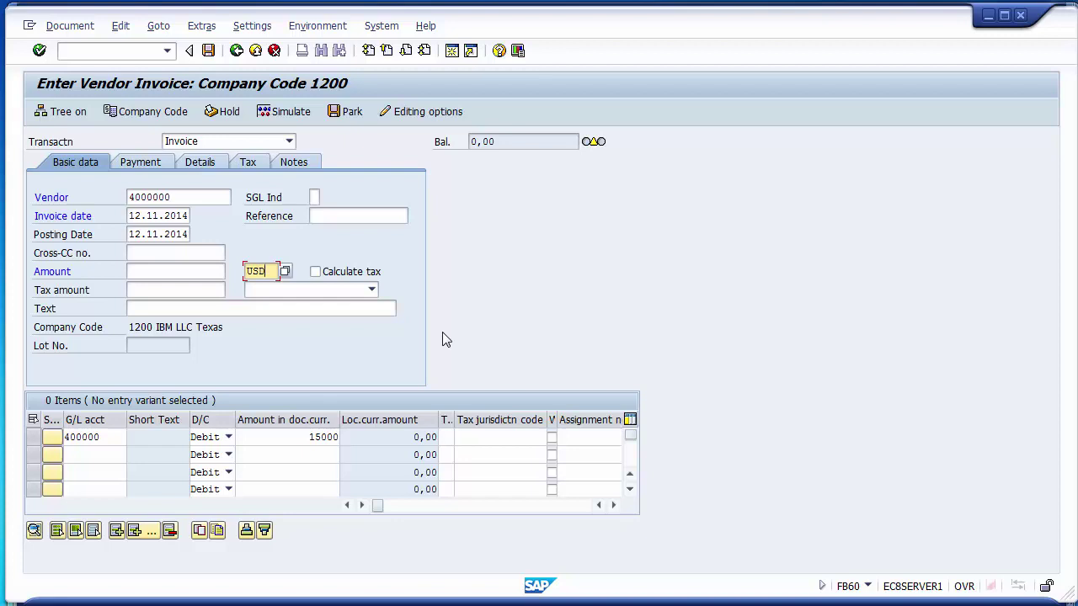
pyautogui.click(101, 436)
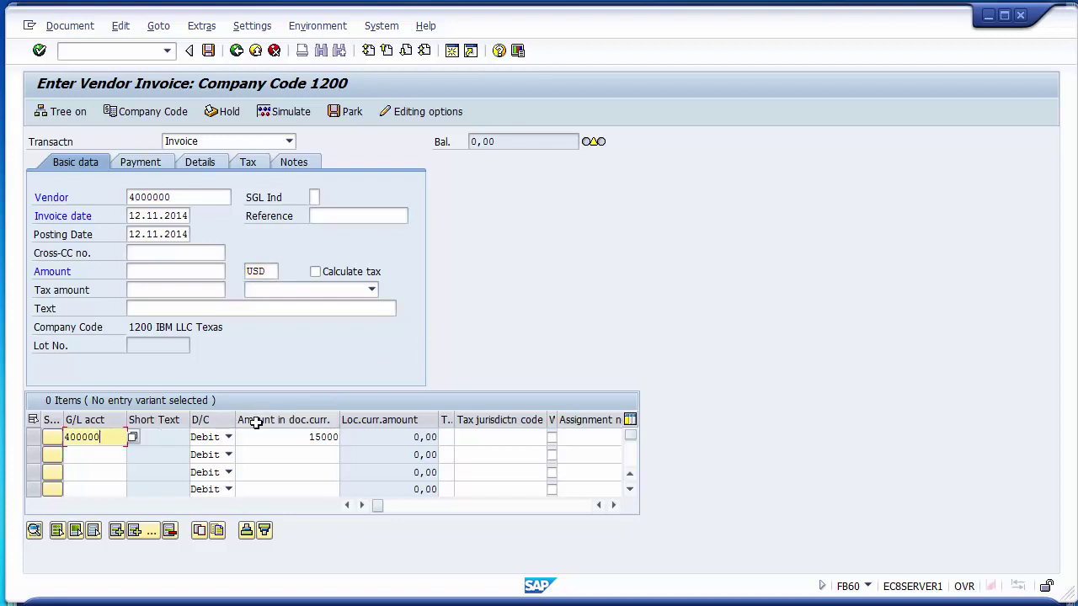
pyautogui.click(280, 437)
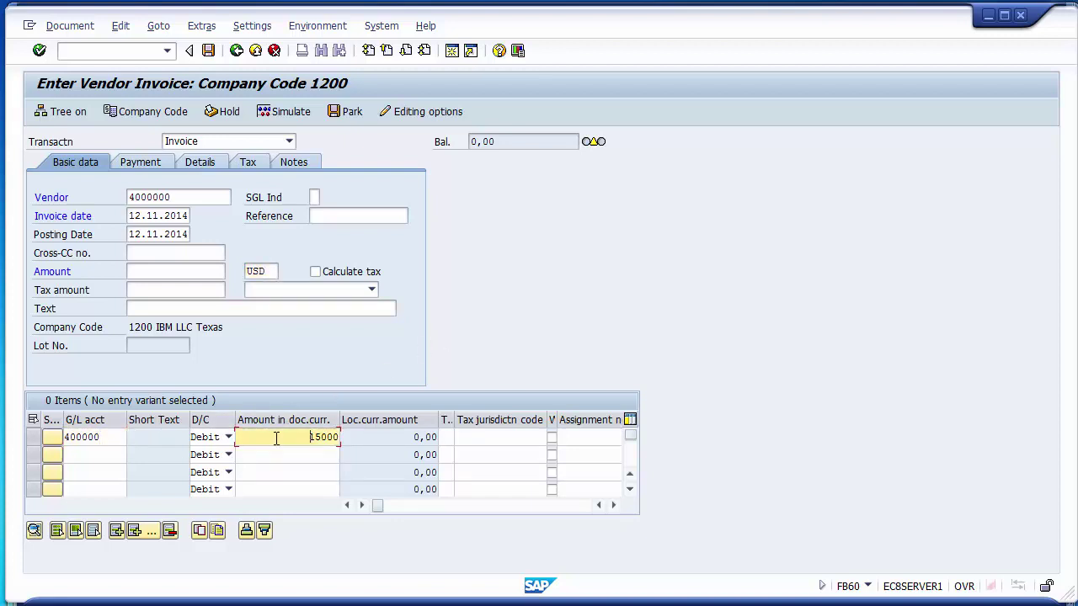
# - Assign tax code V8, Input tax charged to the company (8%), to the purchase account item
pyautogui.click(448, 436)
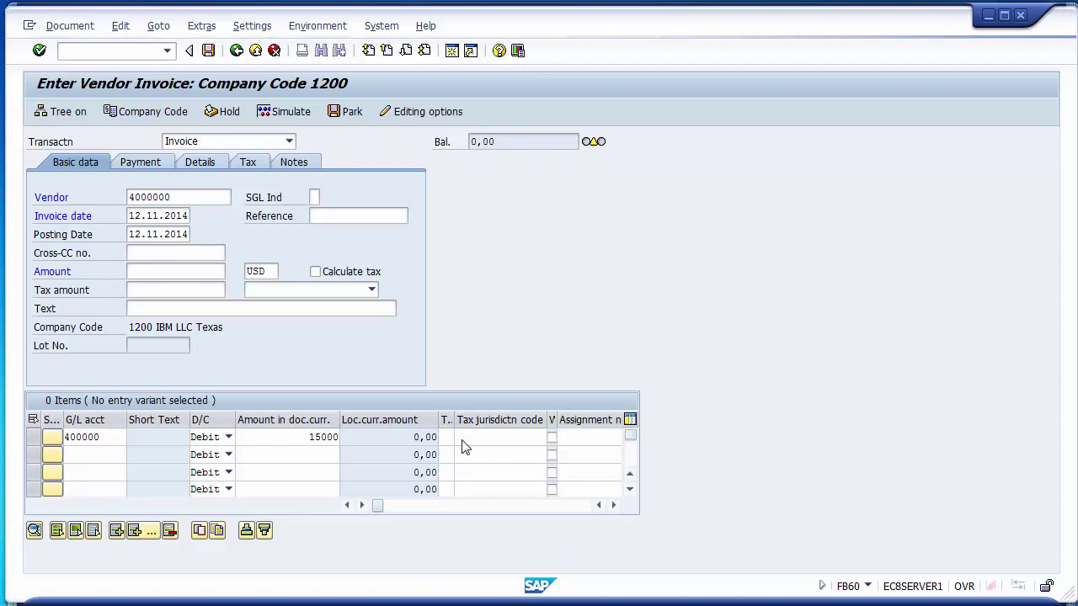
pyautogui.click(463, 447)
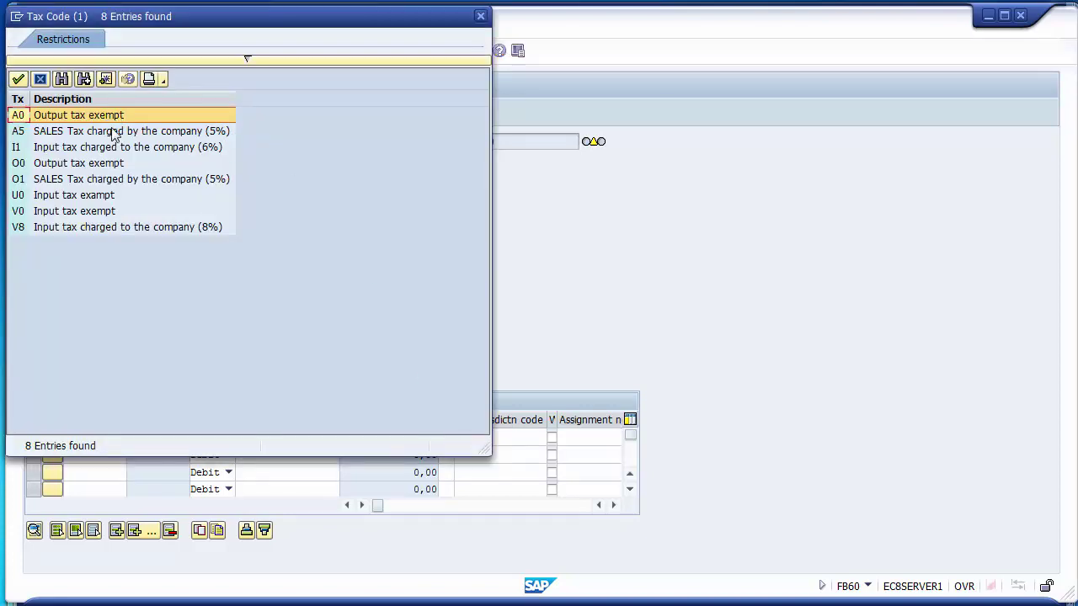
pyautogui.click(112, 229)
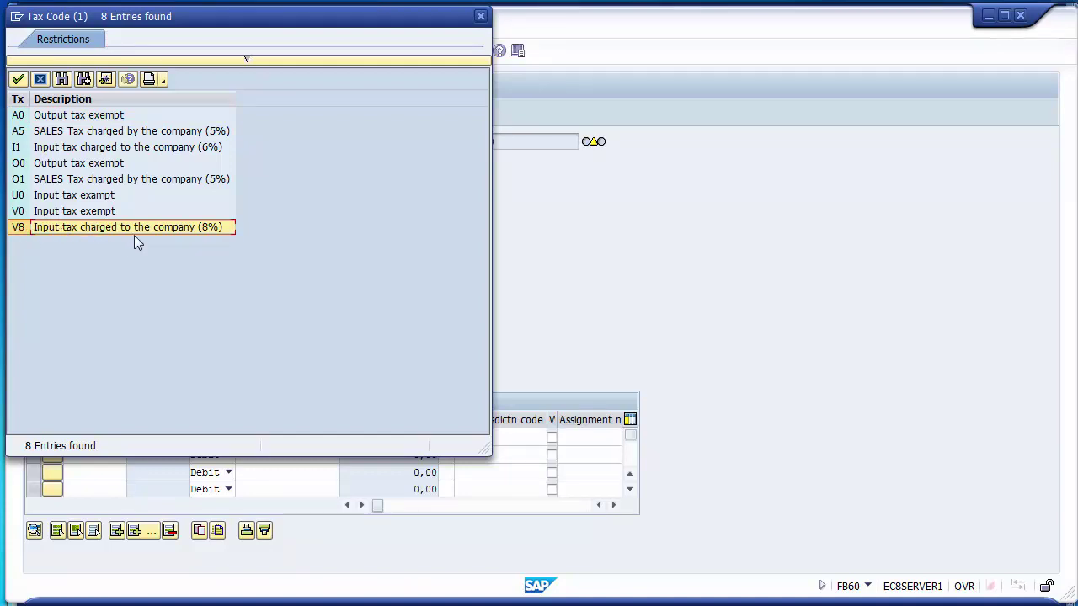
pyautogui.doubleClick(90, 226)
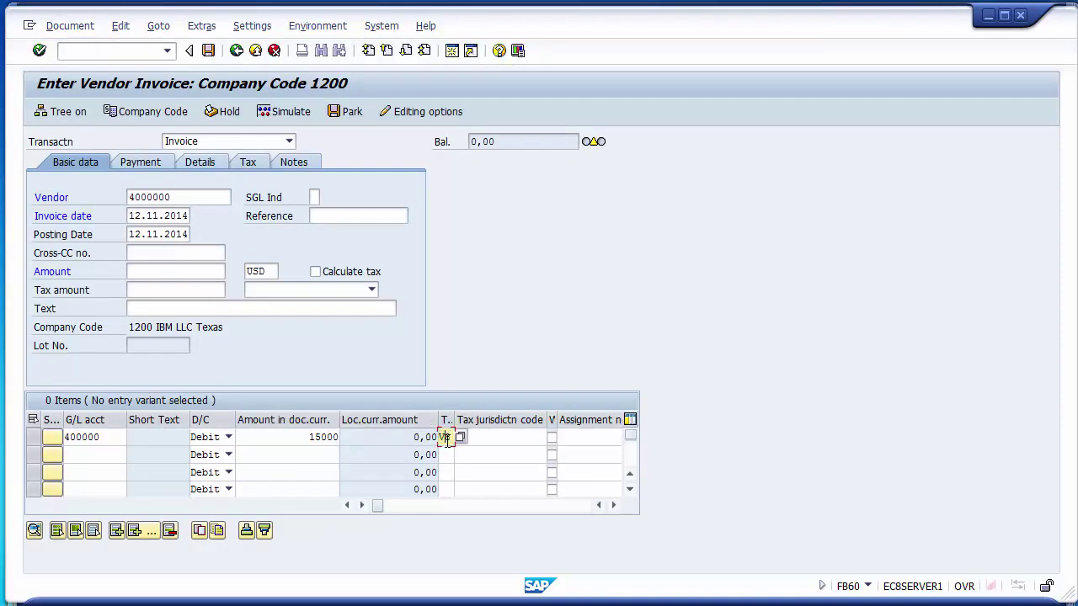
# - Look up tax jurisdictions for county USA and assign TXUSAAUST, Austin, Texas, to the purchase account item
pyautogui.click(474, 438)
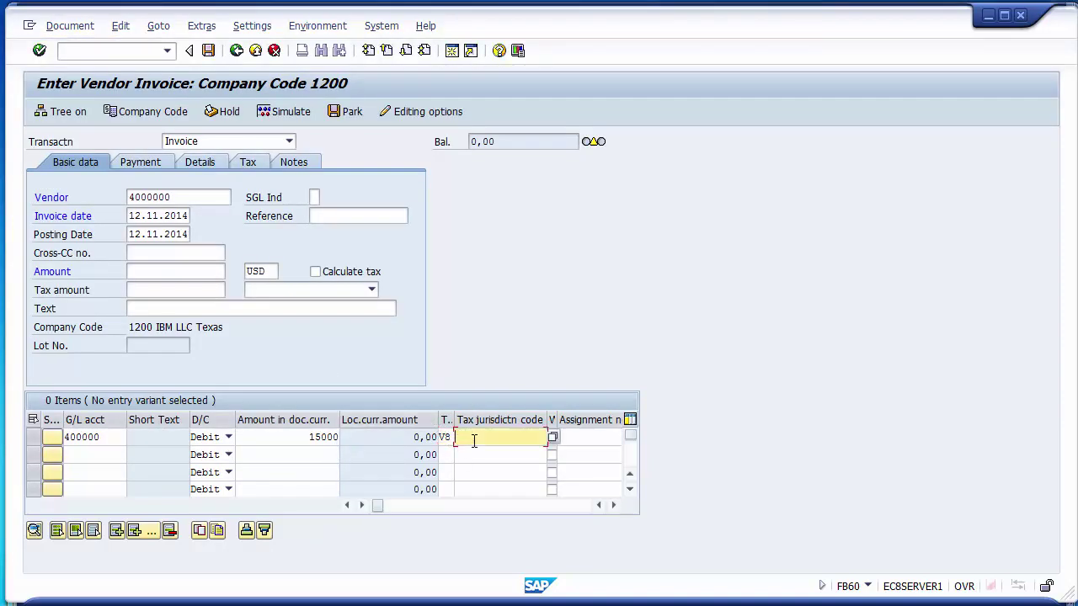
pyautogui.click(552, 438)
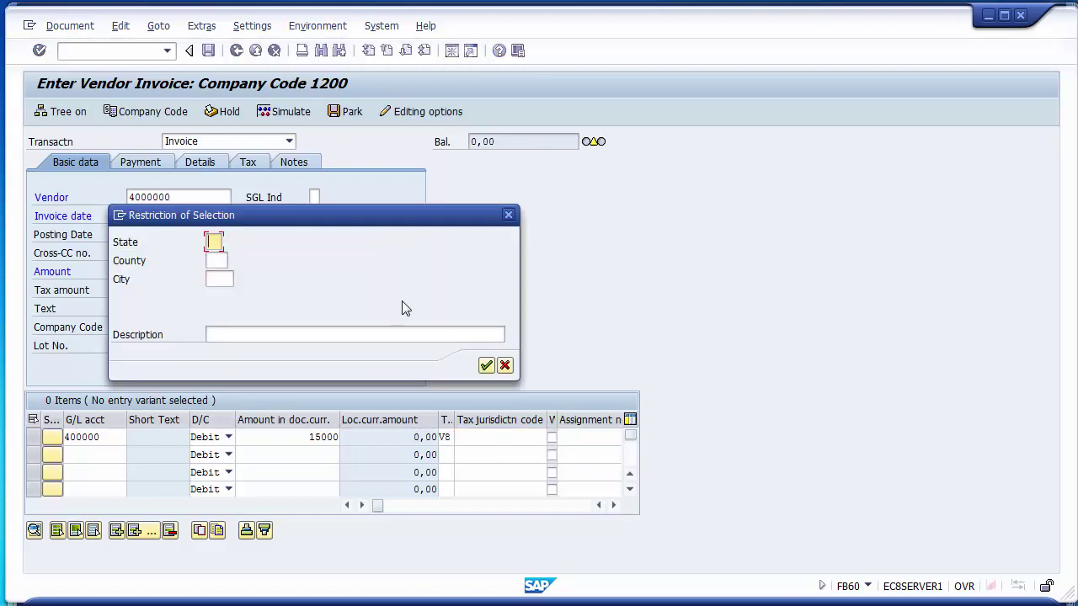
pyautogui.click(217, 263)
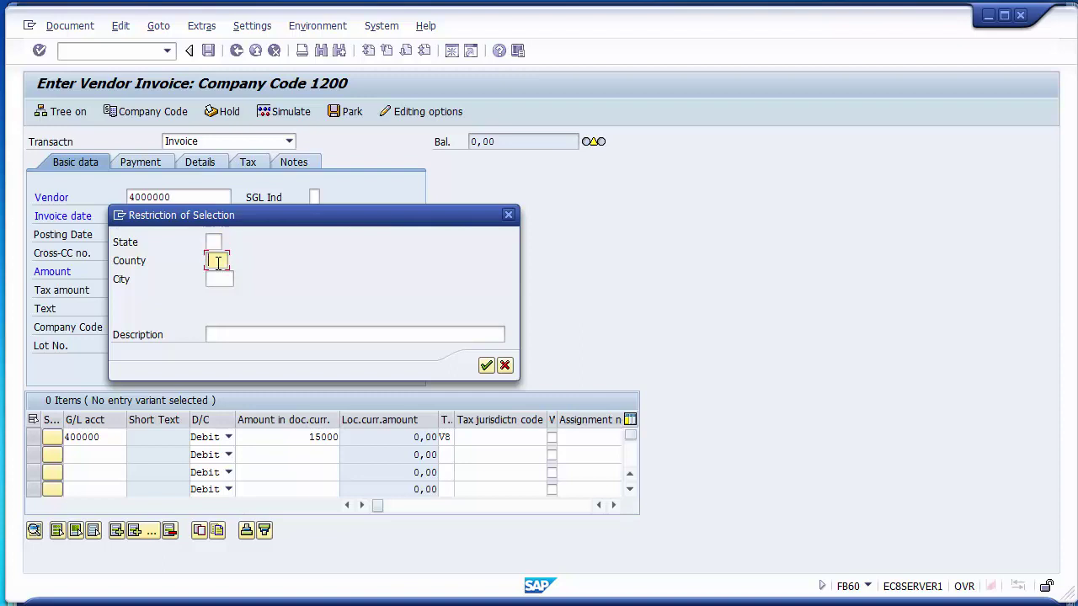
pyautogui.write('USA')
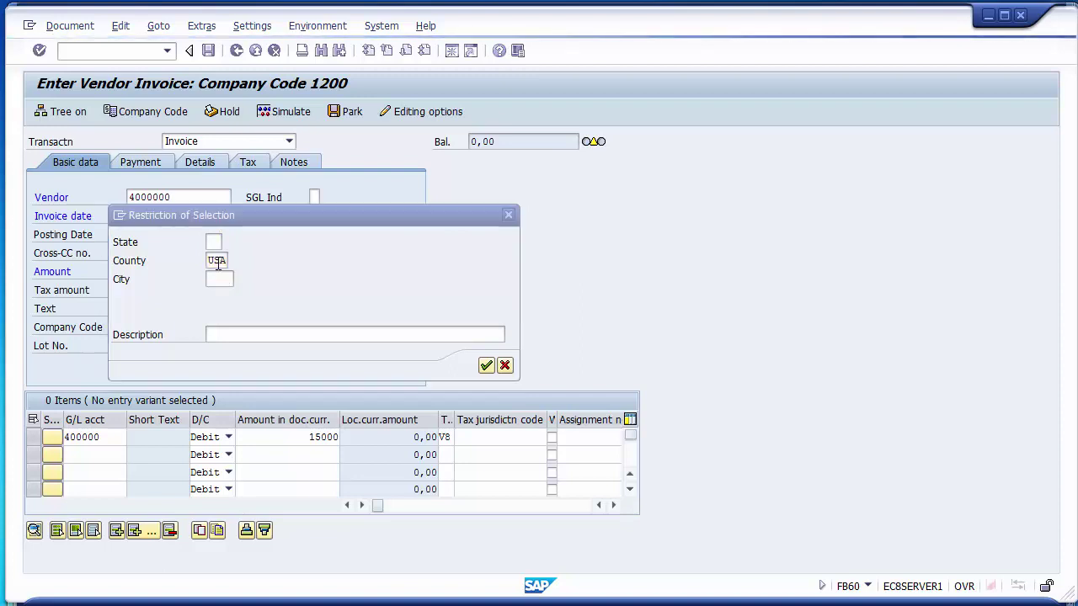
pyautogui.press('Return')
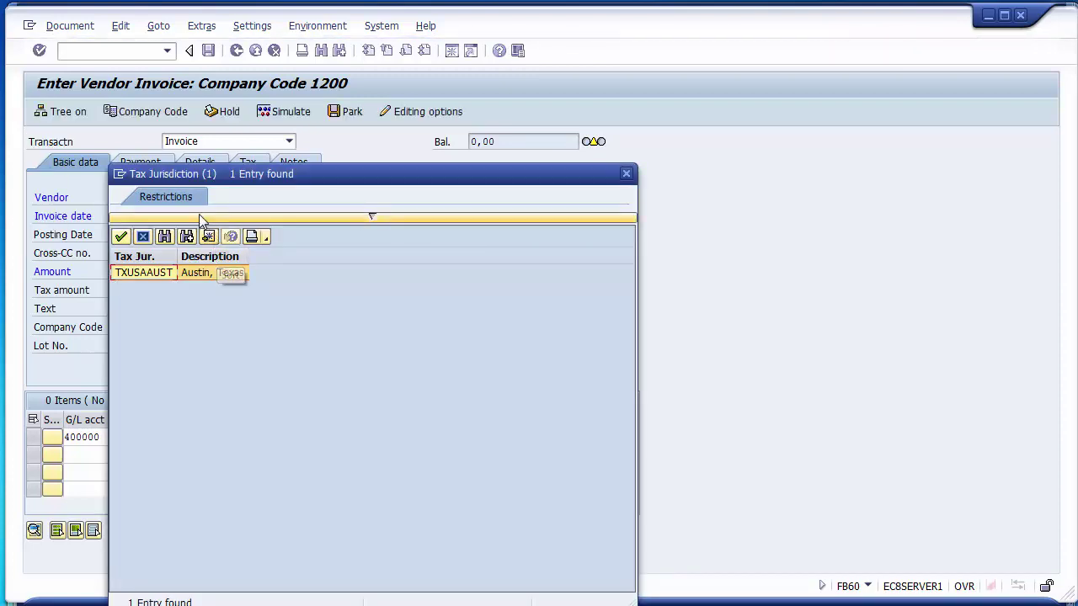
pyautogui.moveTo(172, 176); pyautogui.dragTo(566, 64)
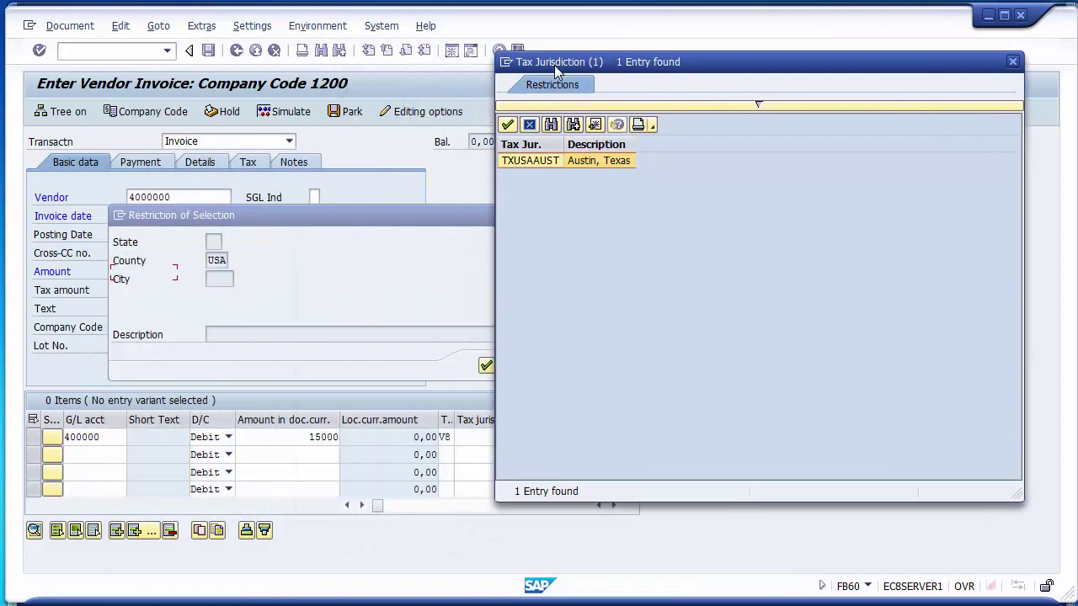
pyautogui.doubleClick(527, 160)
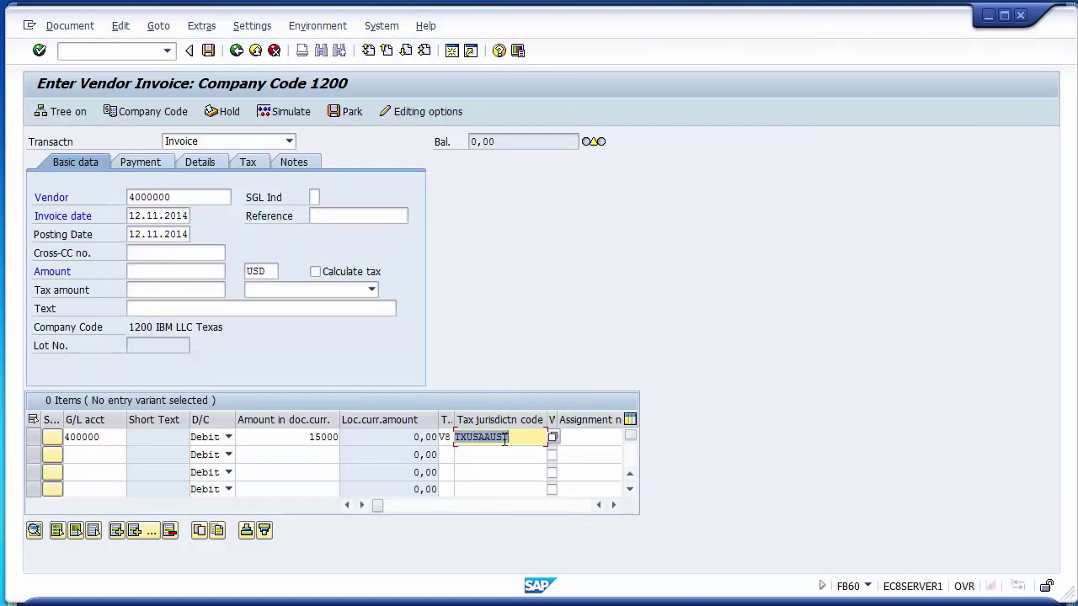
pyautogui.click(521, 444)
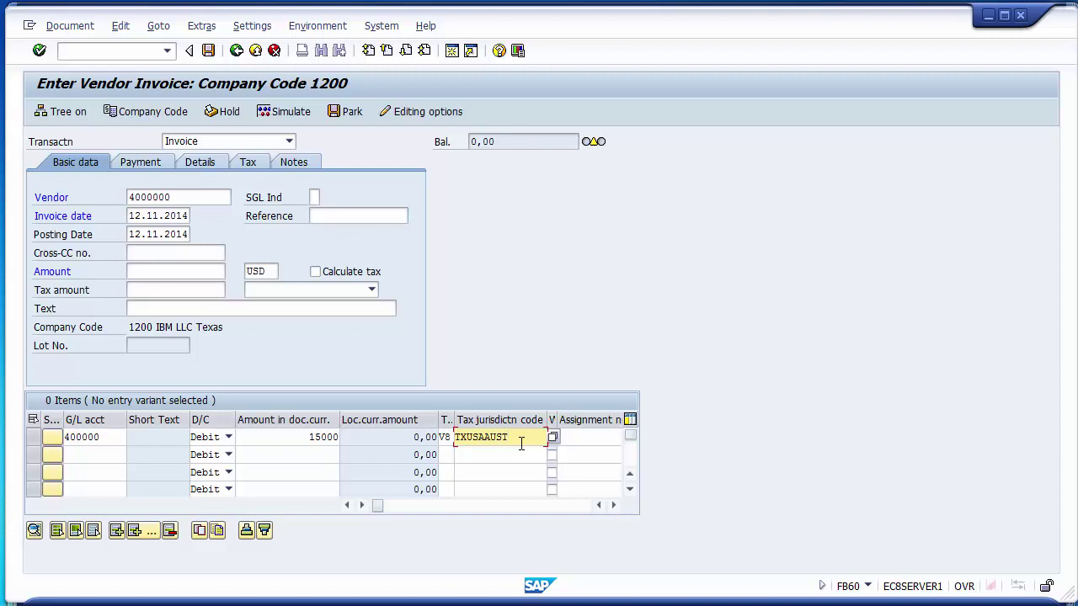
# - Enter Vendor Invoice as the line item text of the purchase account item
pyautogui.press('Tab')
pyautogui.press('Tab')
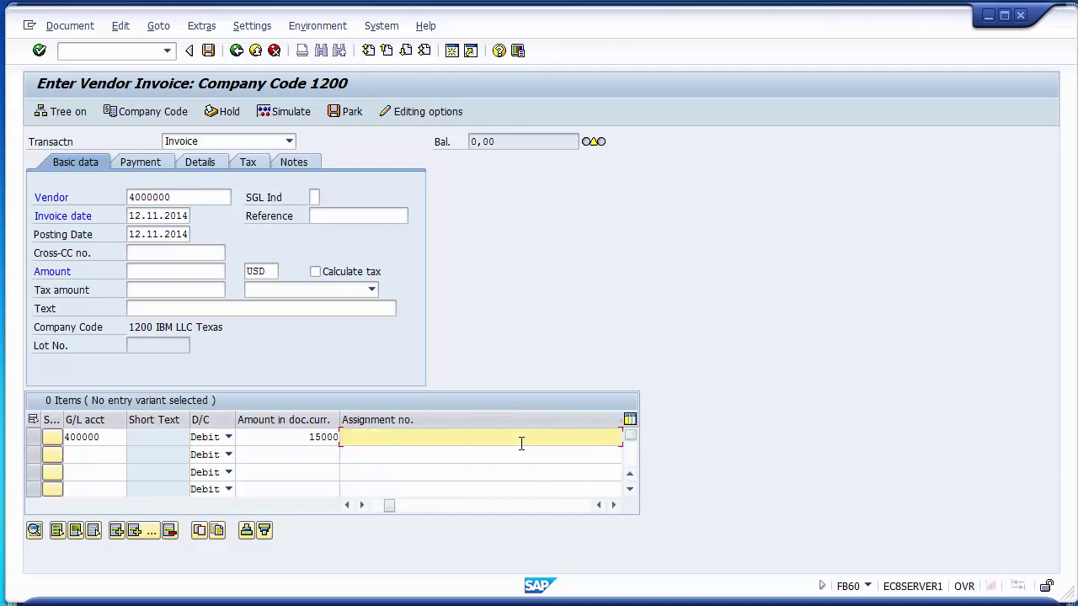
pyautogui.press('Tab')
pyautogui.press('Tab')
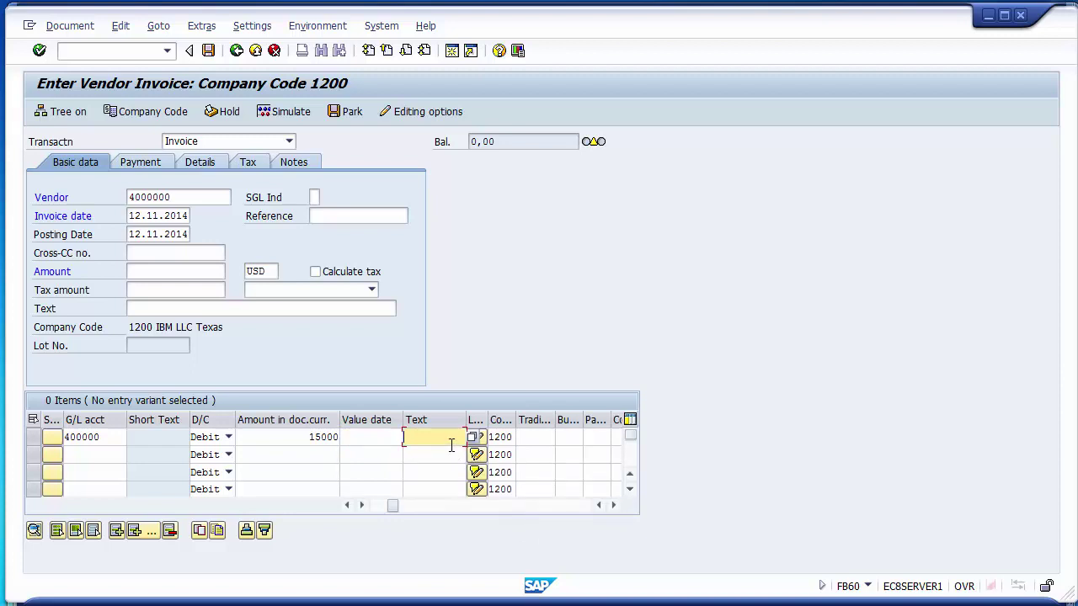
pyautogui.write('V')
pyautogui.click(452, 446)
# - Widen the business area column slightly and assign business area 1210 to the purchase account item
pyautogui.press('Tab')
pyautogui.press('Tab')
pyautogui.press('Tab')
pyautogui.press('Tab')
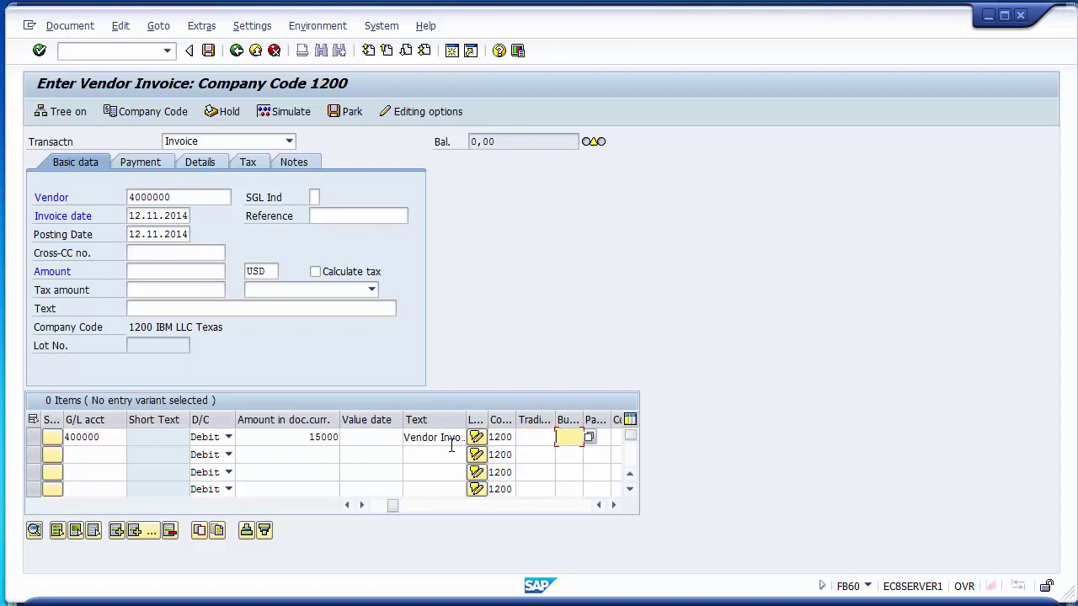
pyautogui.moveTo(586, 420); pyautogui.dragTo(588, 421)
pyautogui.click(593, 438)
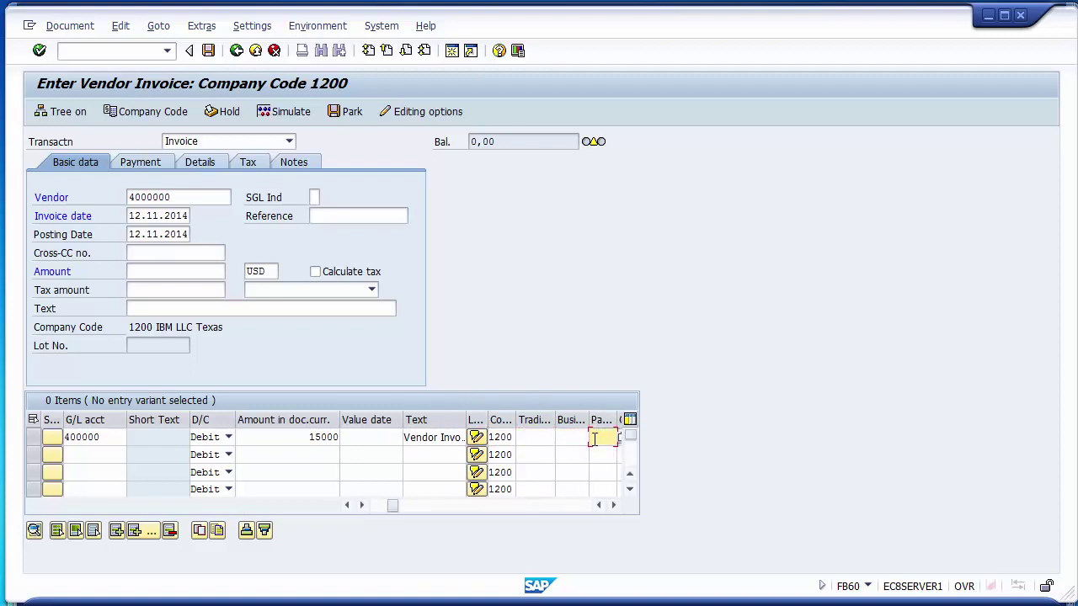
pyautogui.click(586, 438)
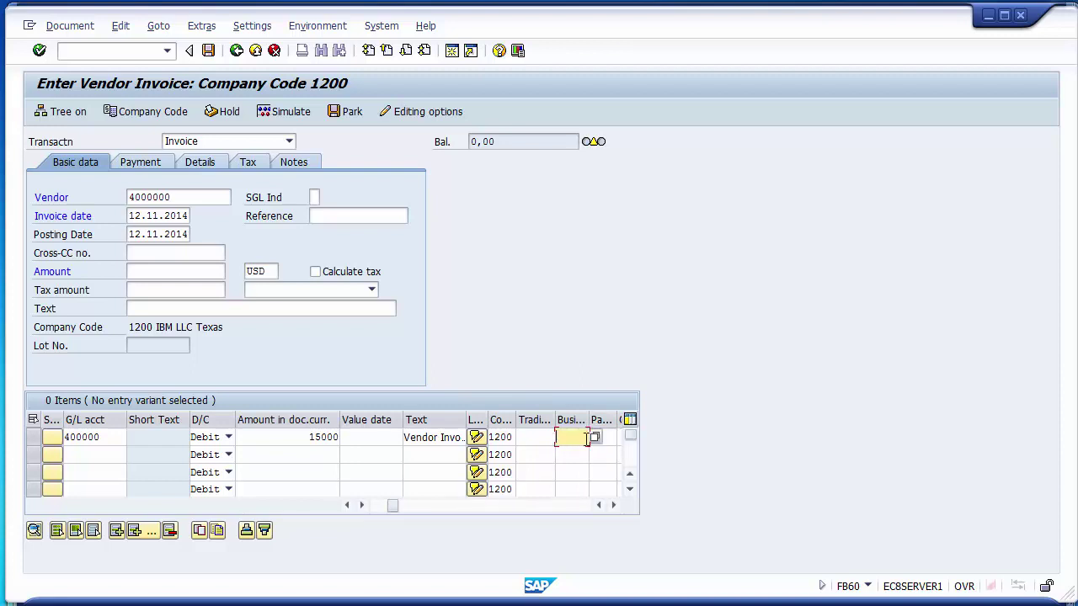
pyautogui.click(578, 436)
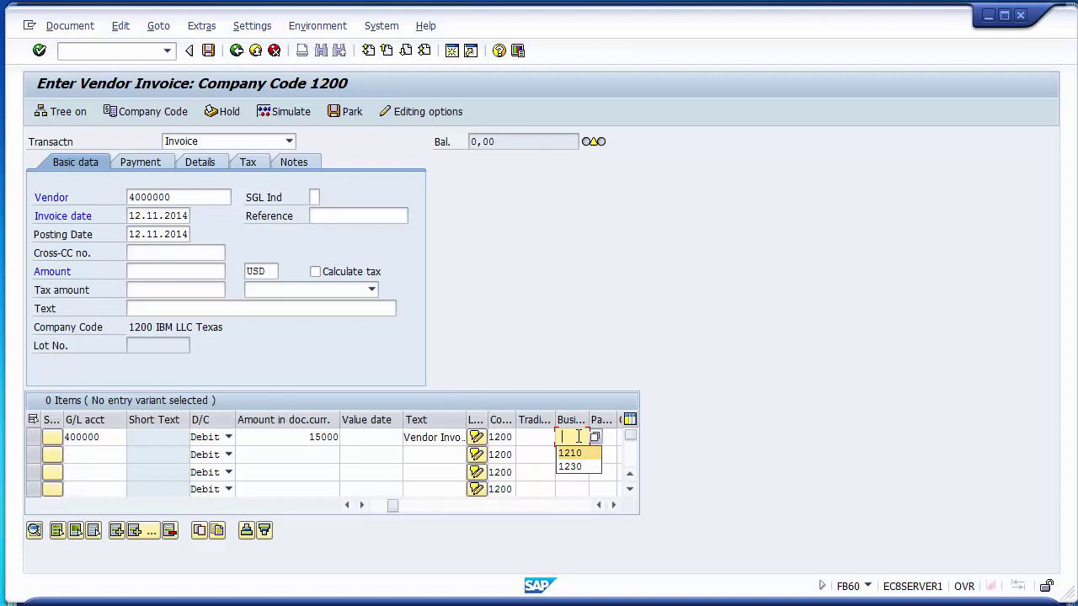
pyautogui.press('Return')
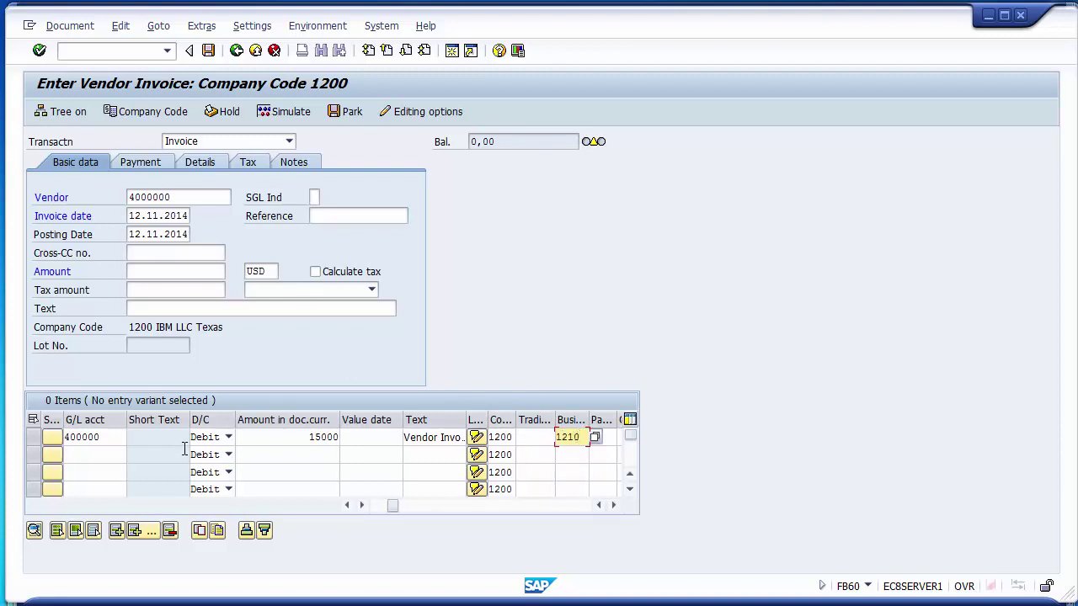
# - Review the purchase account item's G/L account, amount, text, business area and tax jurisdiction code
pyautogui.click(33, 436)
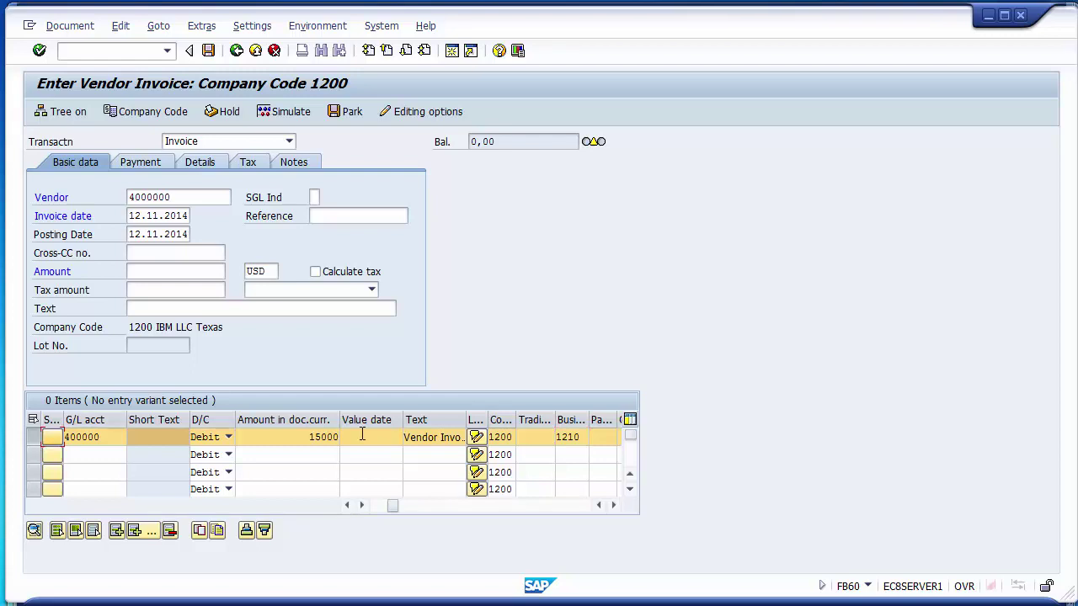
pyautogui.click(32, 439)
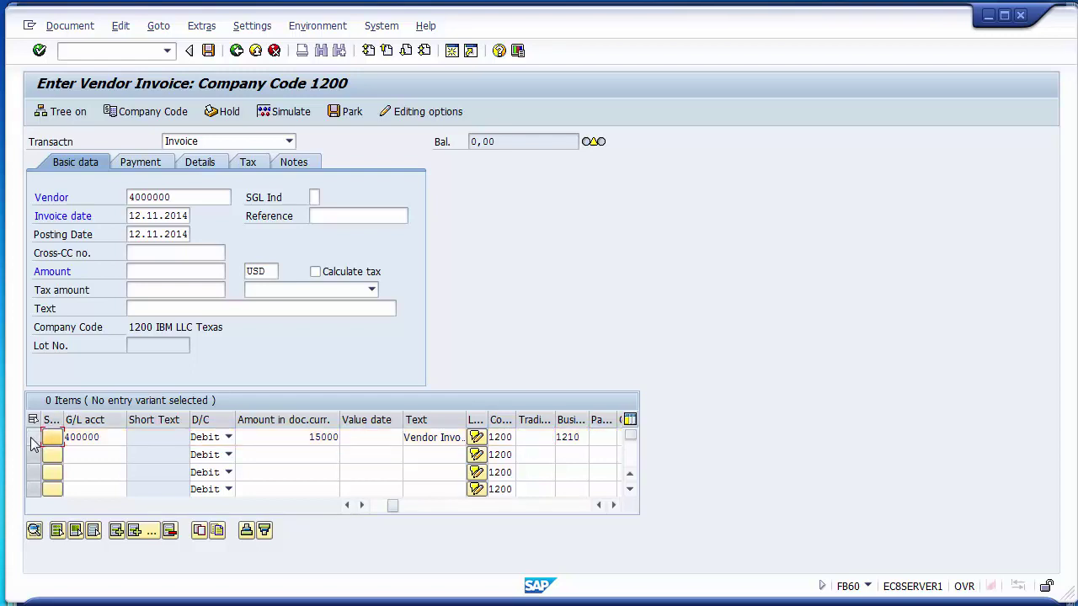
pyautogui.click(95, 434)
pyautogui.click(274, 437)
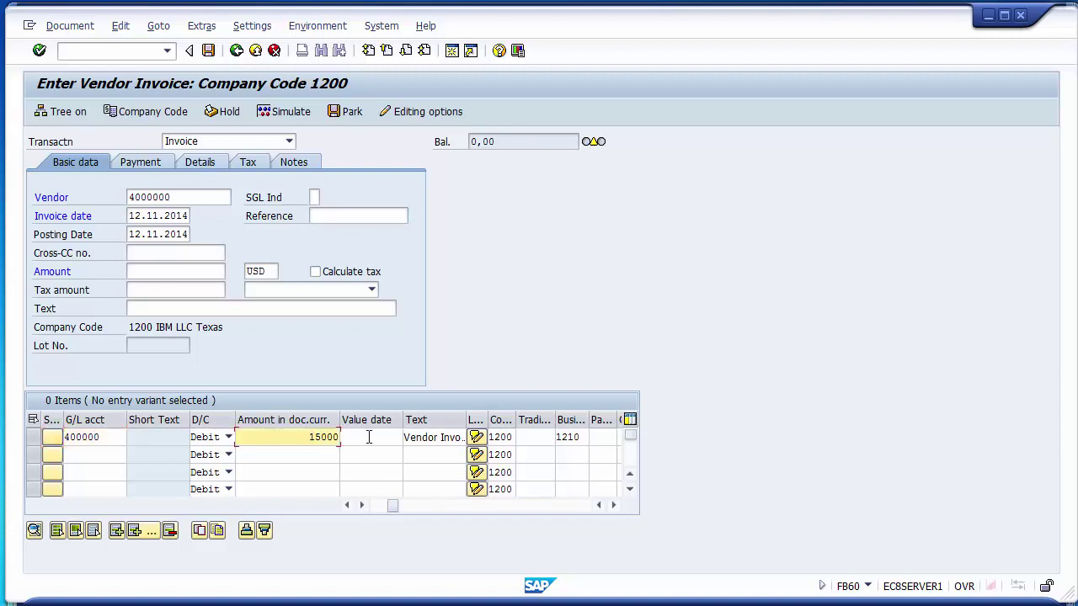
pyautogui.click(416, 438)
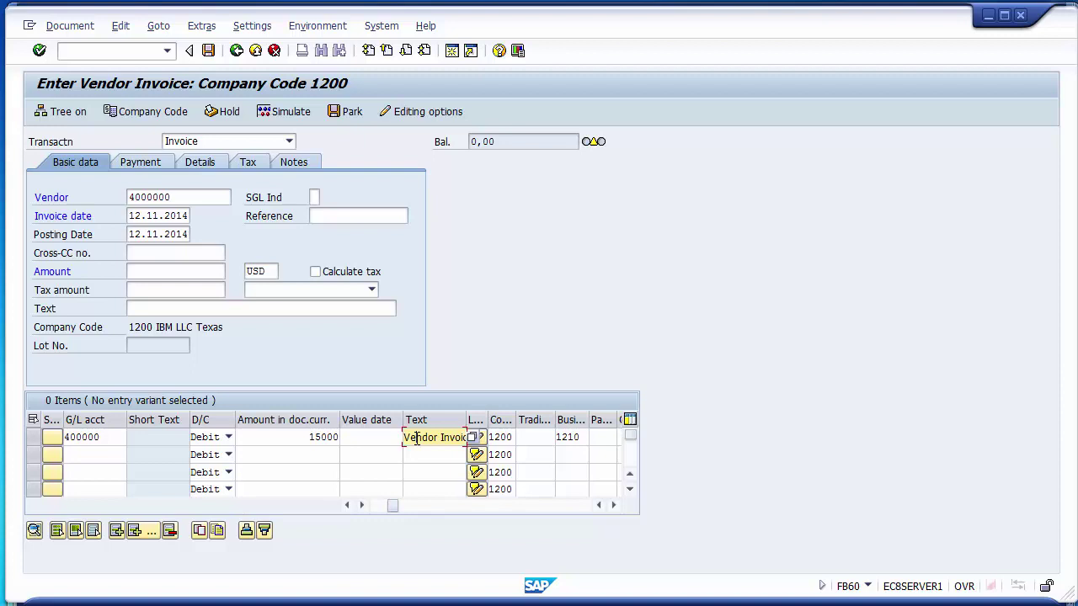
pyautogui.click(564, 445)
pyautogui.moveTo(389, 506); pyautogui.dragTo(345, 516)
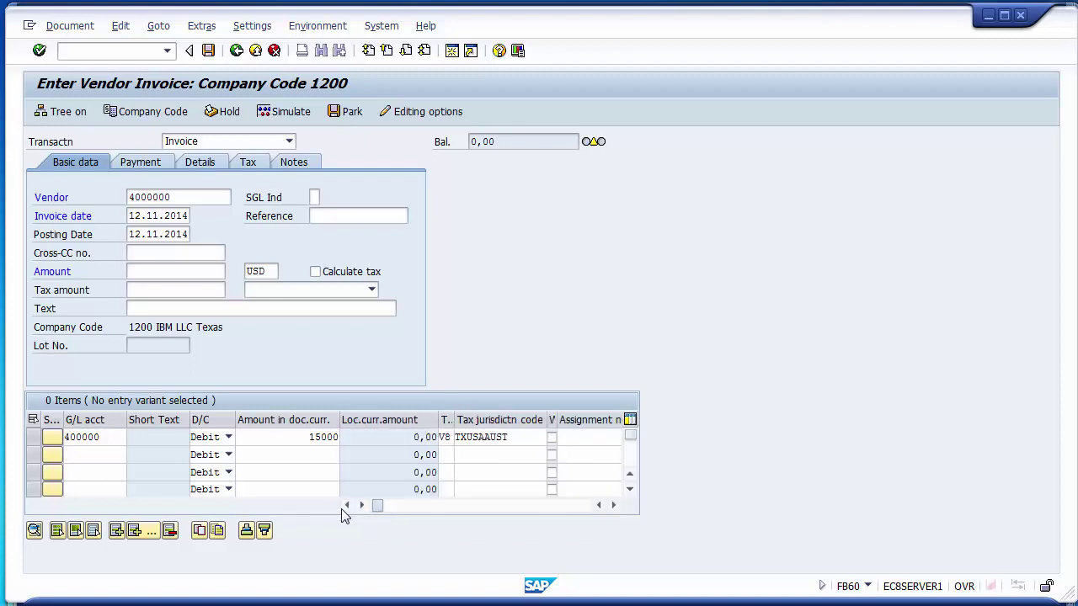
pyautogui.click(519, 437)
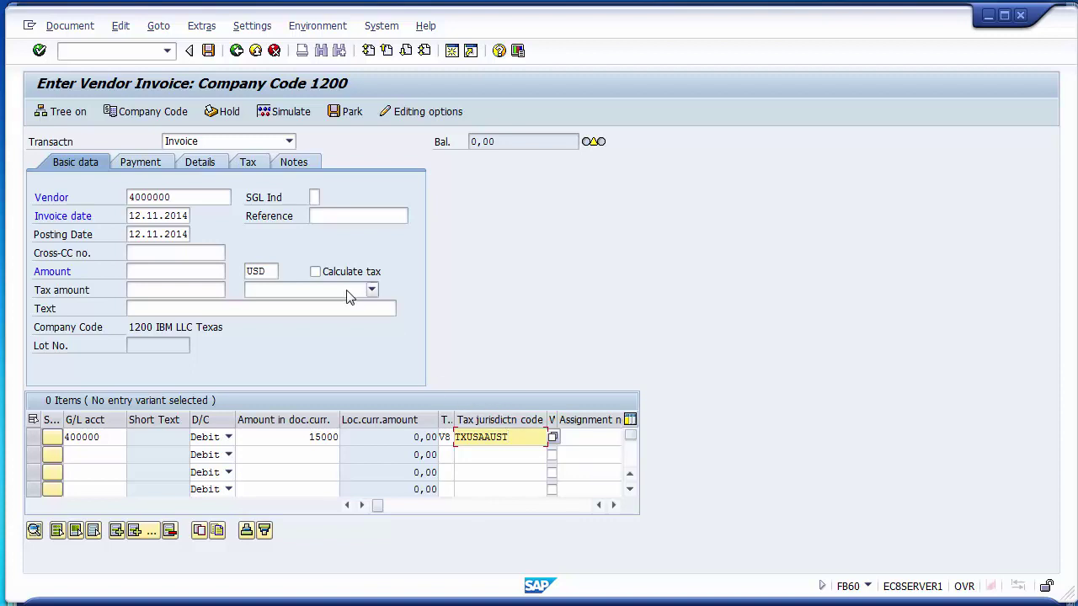
# - Set the invoice header text to Vendor Invoice and turn on automatic tax calculation
pyautogui.click(319, 308)
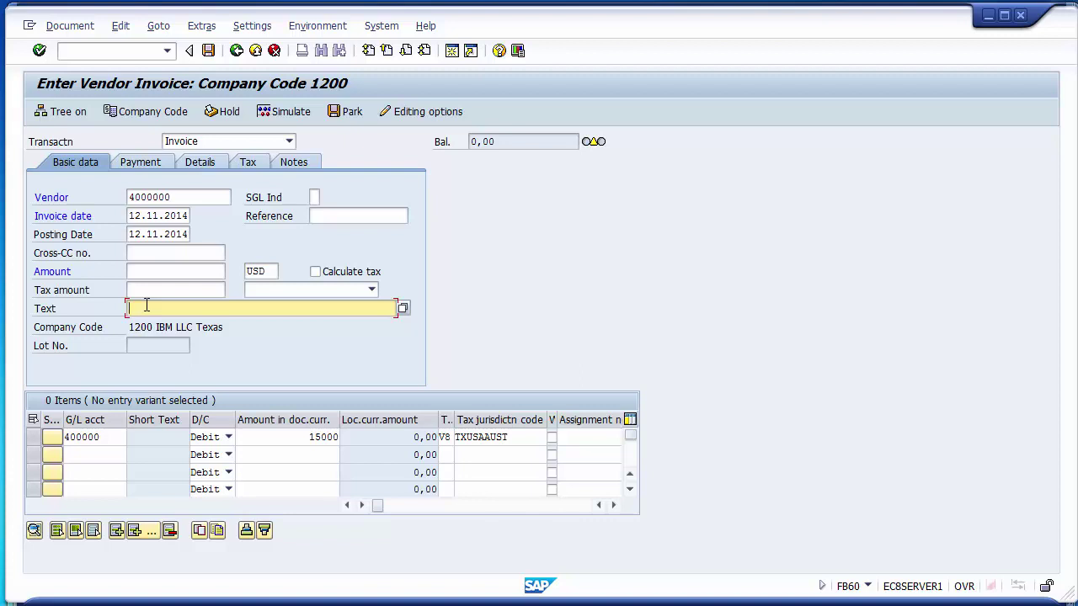
pyautogui.press('BackSpace')
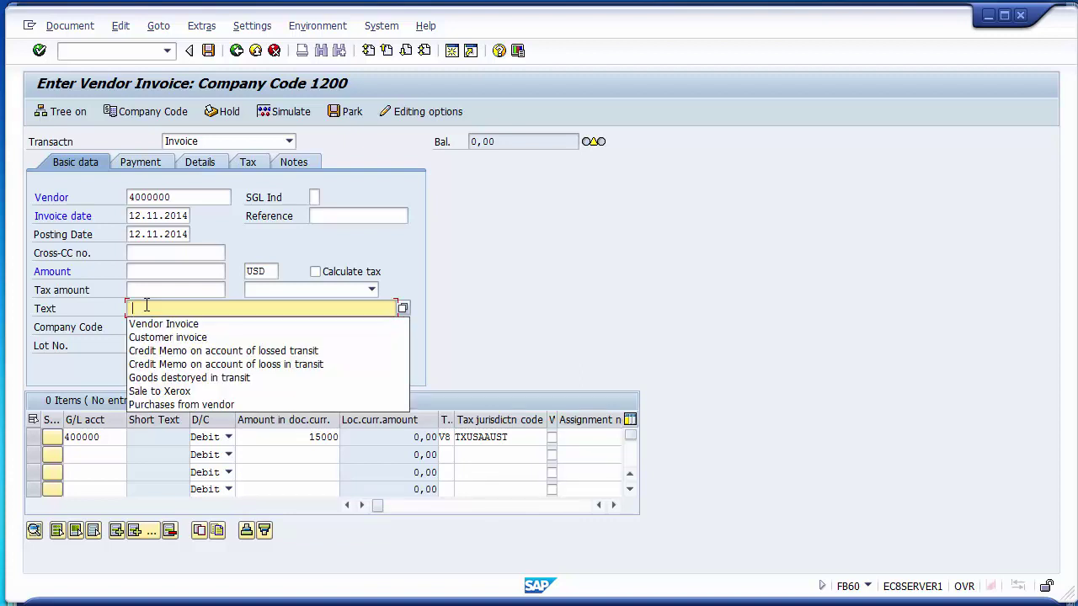
pyautogui.press('Down')
pyautogui.press('Return')
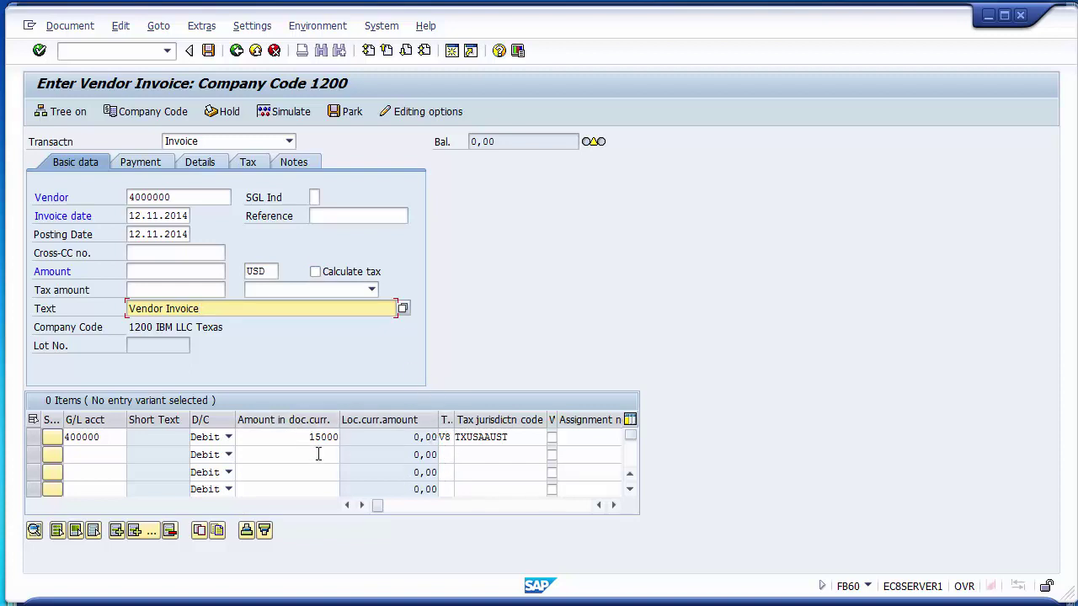
pyautogui.click(317, 275)
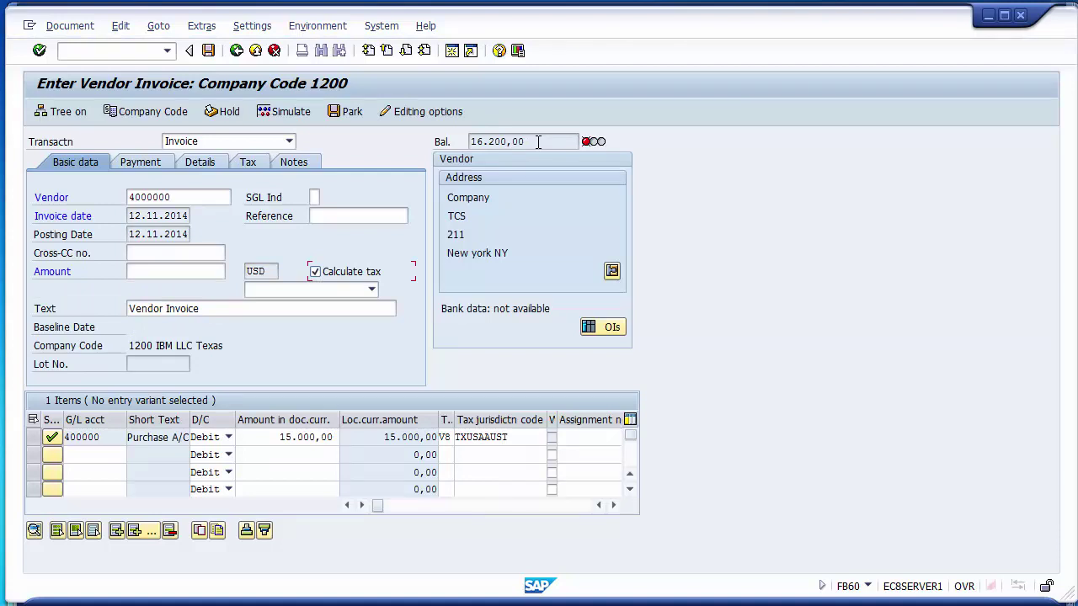
# - Copy the document balance into the invoice header as the amount, 16.200,00 USD, and validate the entry
pyautogui.moveTo(537, 142); pyautogui.dragTo(472, 142)
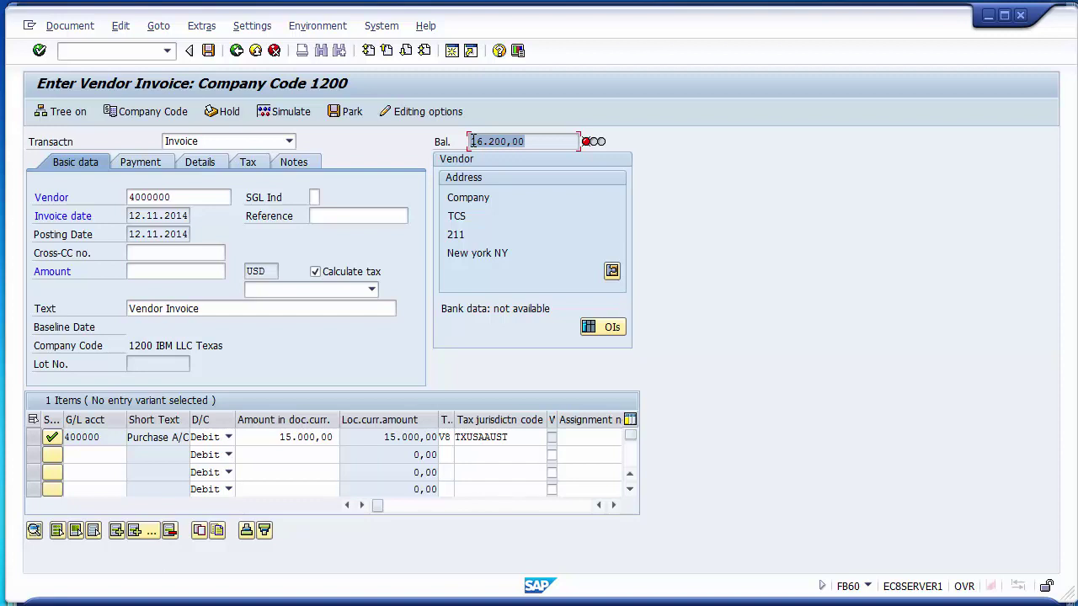
pyautogui.click(539, 141)
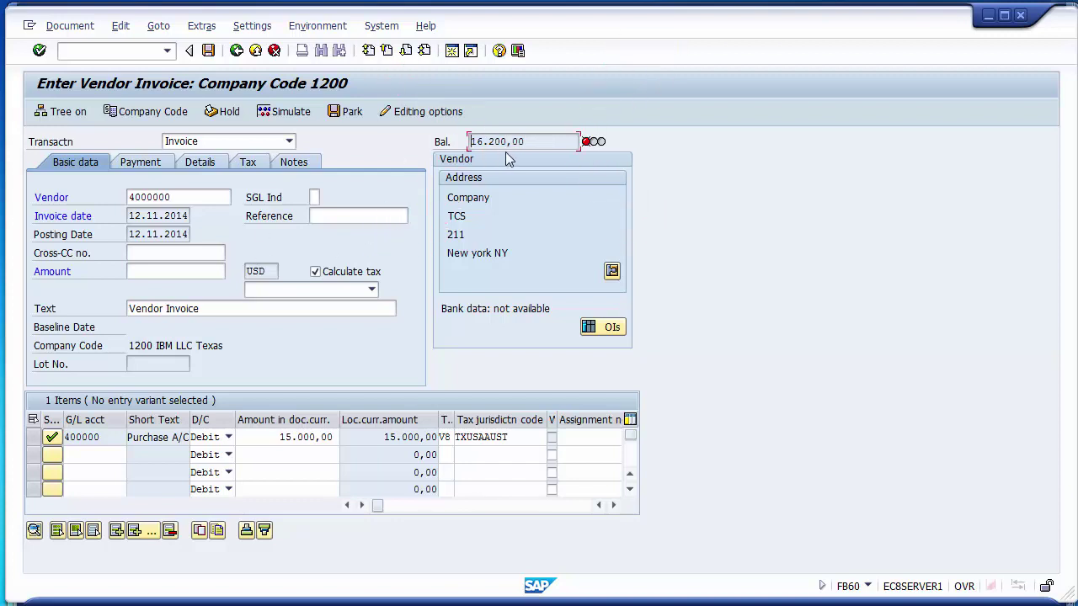
pyautogui.moveTo(527, 142); pyautogui.dragTo(464, 142)
pyautogui.hotkey('ctrl', 'c')
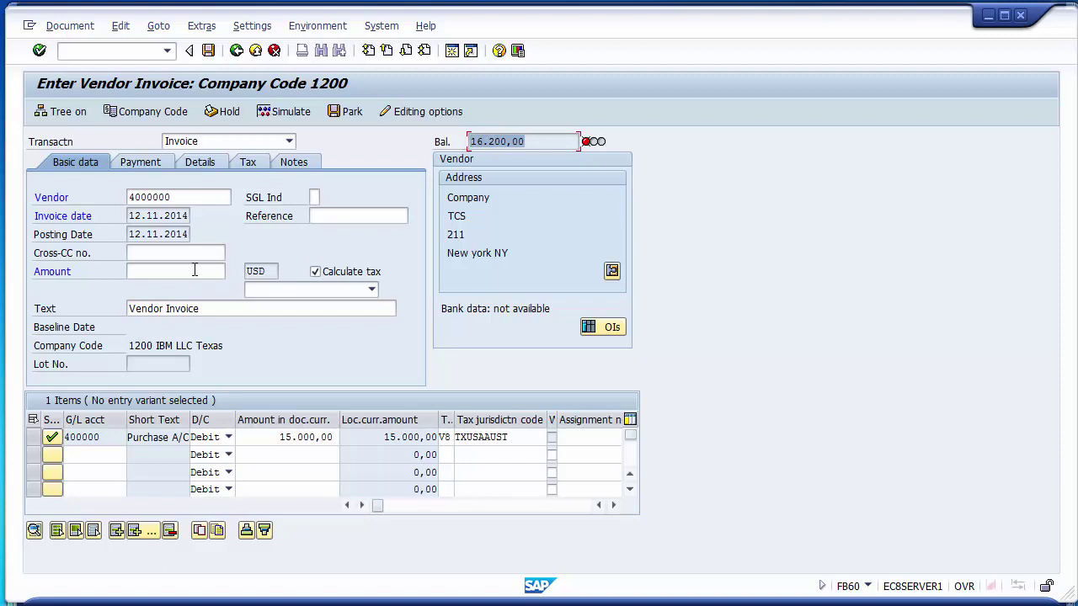
pyautogui.click(193, 270)
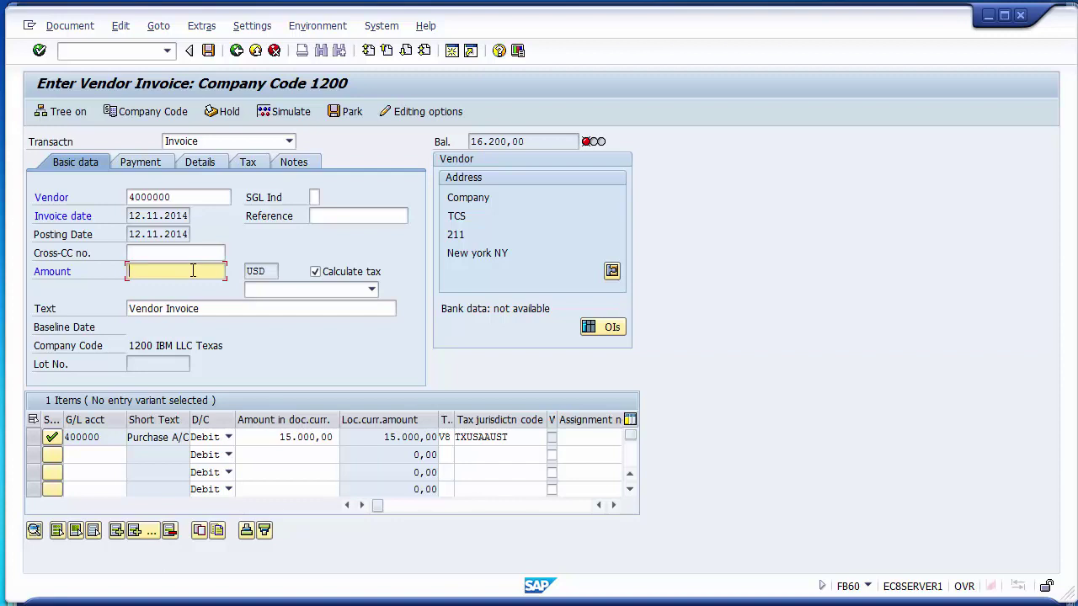
pyautogui.hotkey('ctrl', 'v')
pyautogui.moveTo(529, 143); pyautogui.dragTo(468, 142)
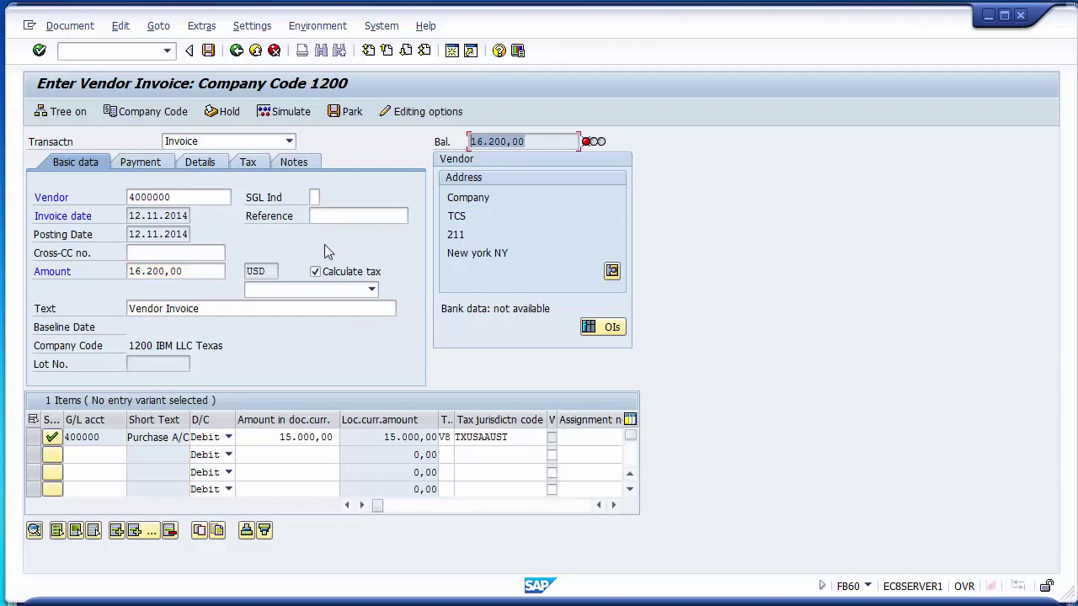
pyautogui.click(218, 268)
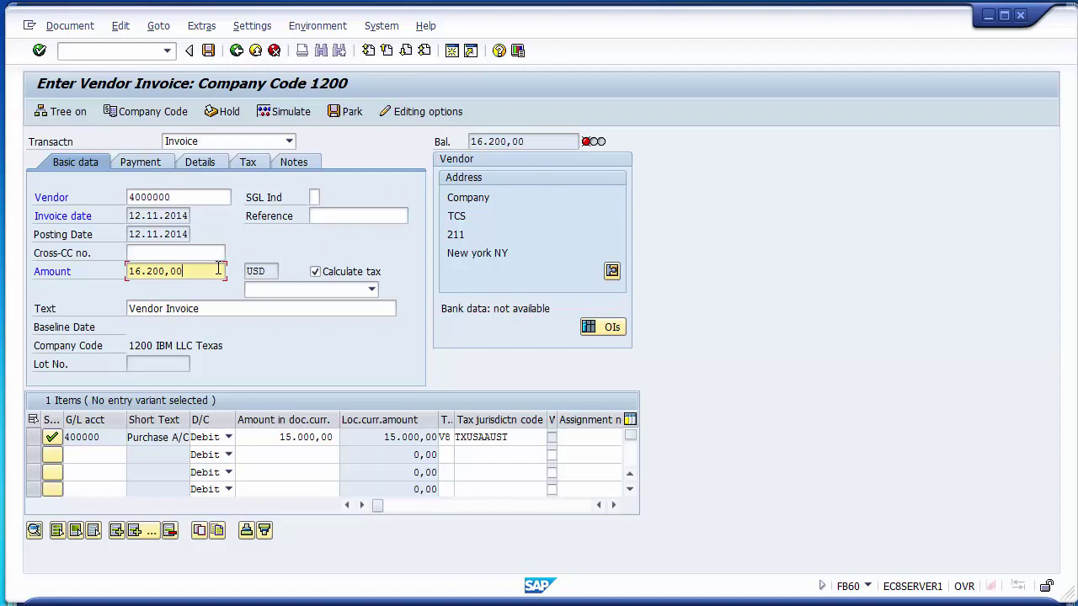
pyautogui.press('Return')
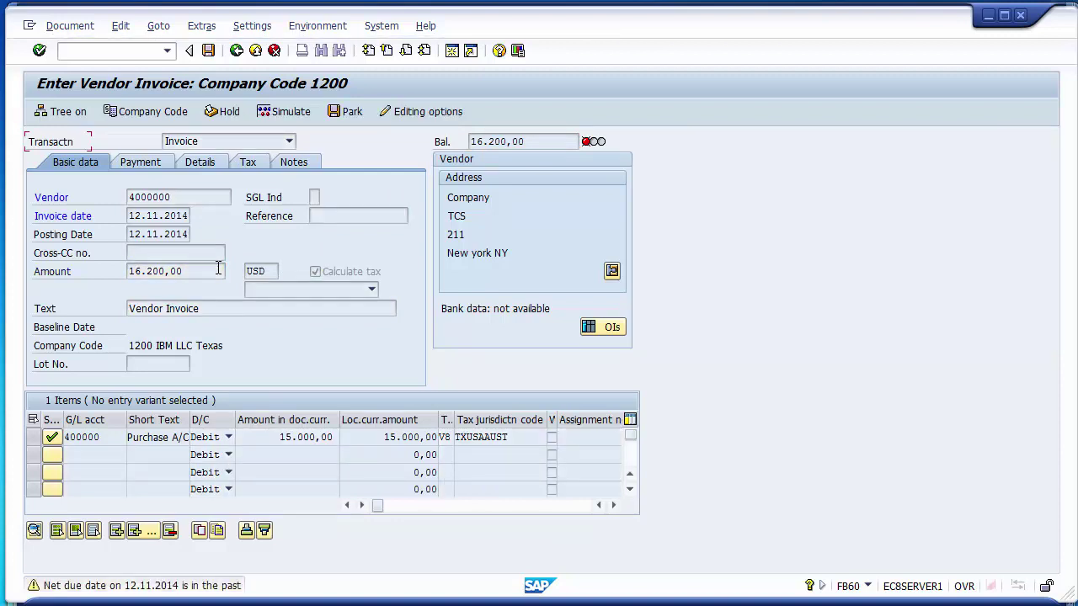
pyautogui.press('Return')
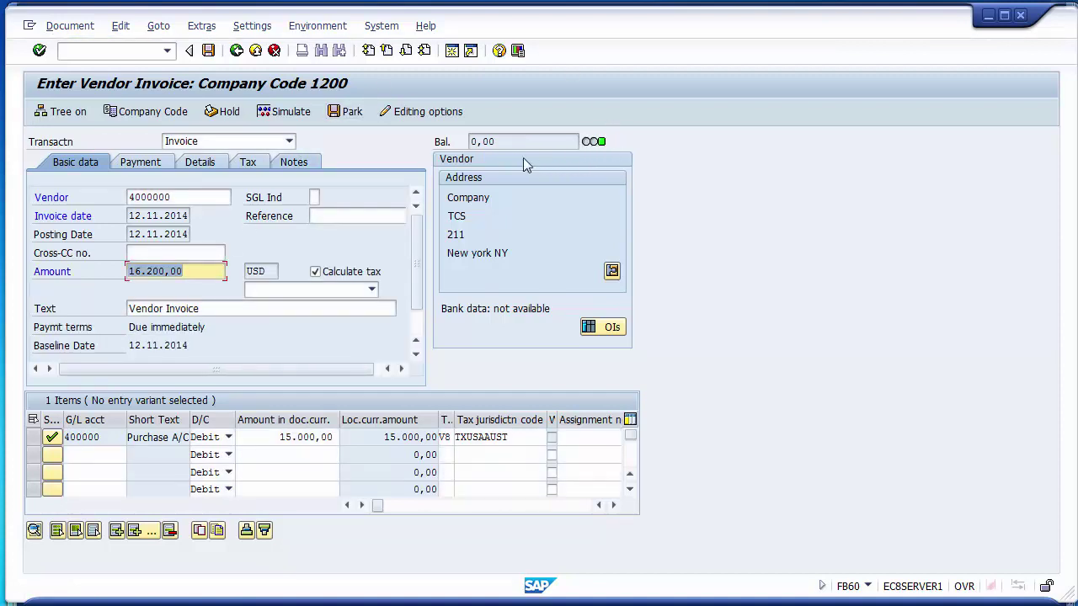
# - Check the invoice balance and simulate the posting to get the document overview
pyautogui.doubleClick(490, 142)
pyautogui.click(472, 141)
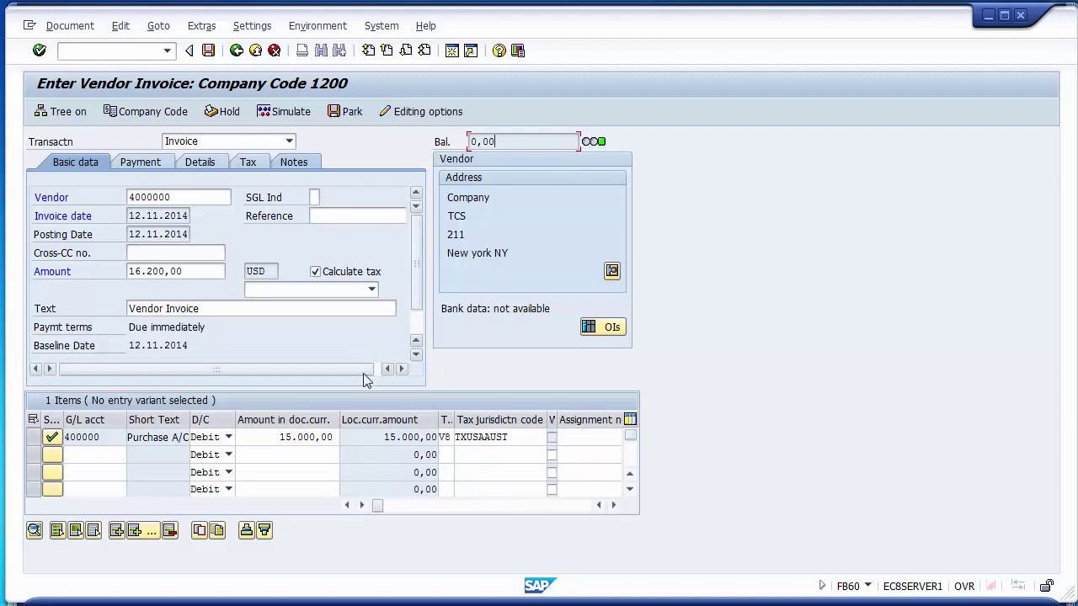
pyautogui.click(283, 118)
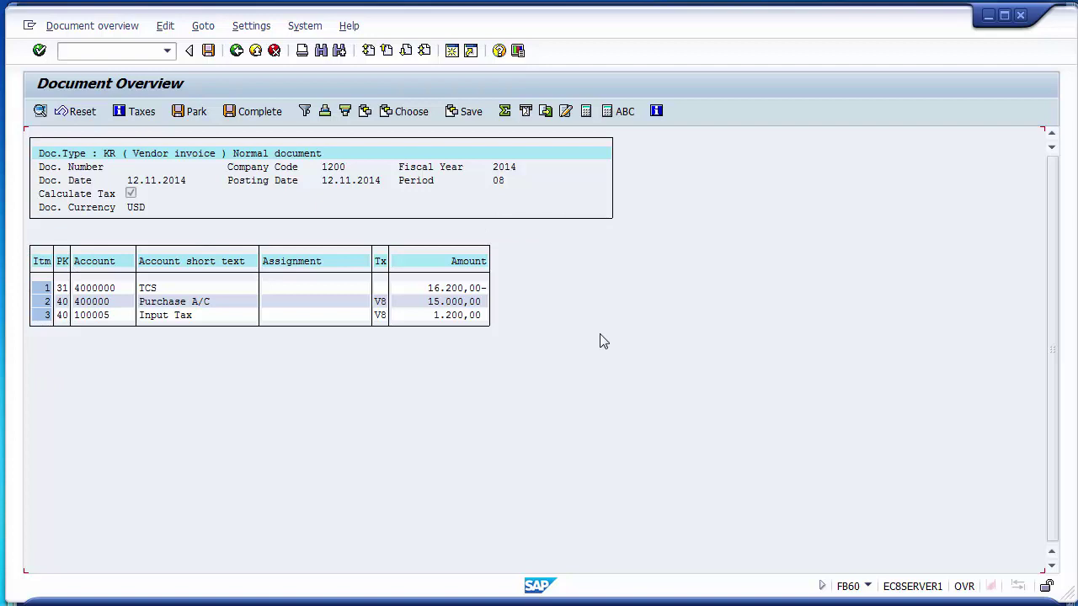
# - Review the simulated vendor, purchase account and input tax line items, and post the vendor invoice
pyautogui.click(101, 288)
pyautogui.click(435, 287)
pyautogui.click(212, 301)
pyautogui.click(448, 302)
pyautogui.click(181, 316)
pyautogui.click(459, 316)
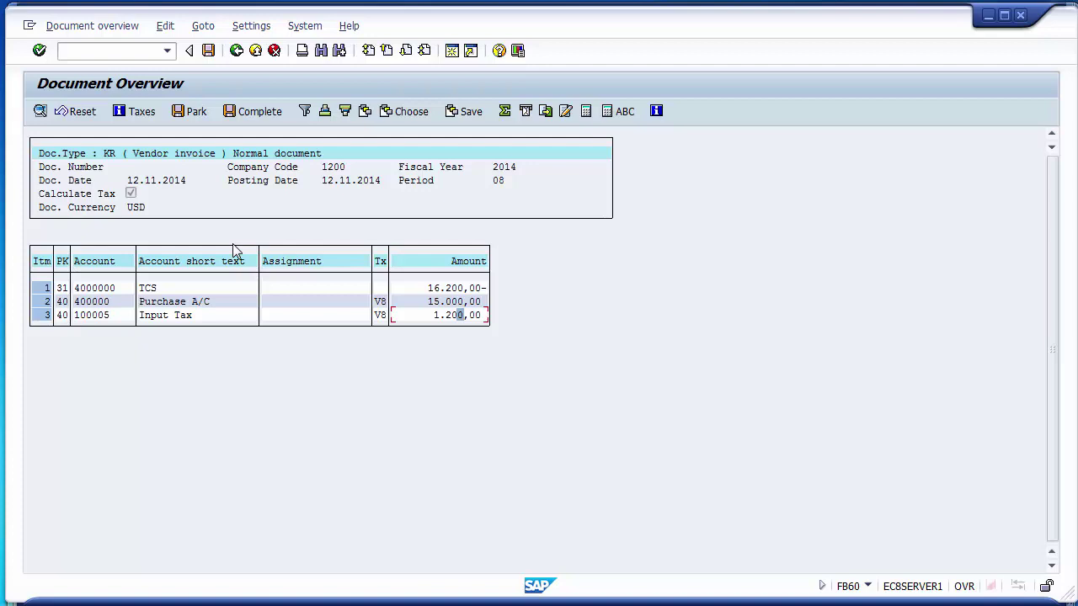
pyautogui.click(208, 54)
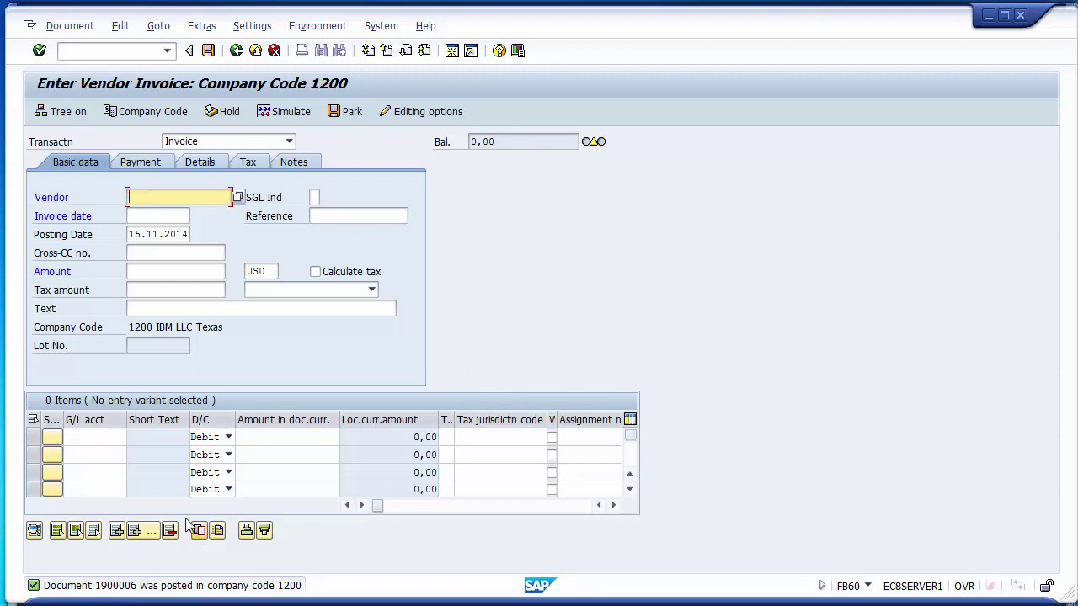
# - Display the posted invoice document, review its line items, and widen the tax code column to show the full codes
pyautogui.click(68, 28)
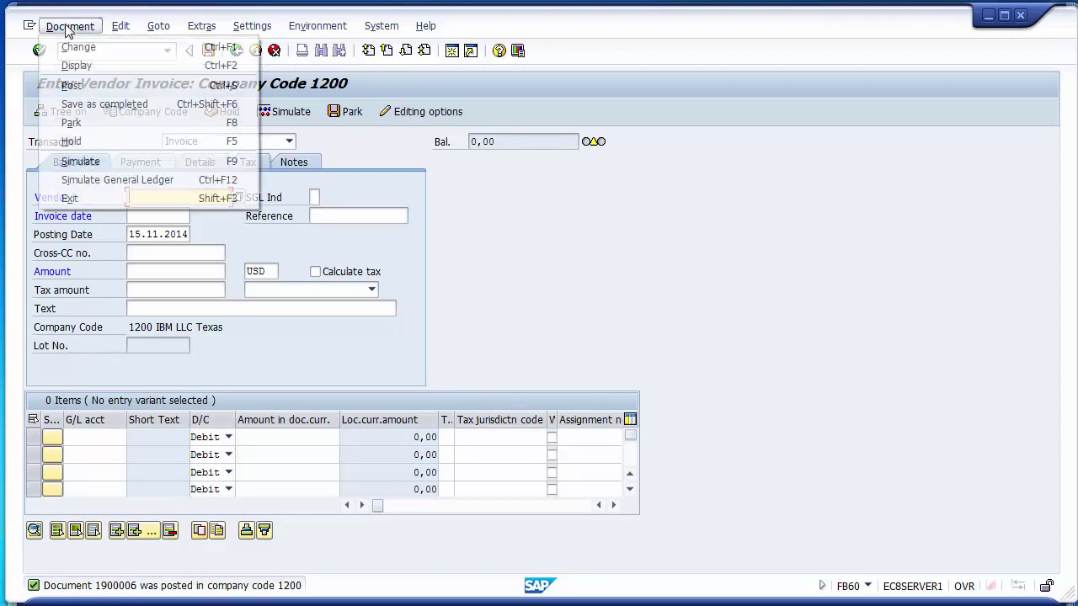
pyautogui.click(74, 66)
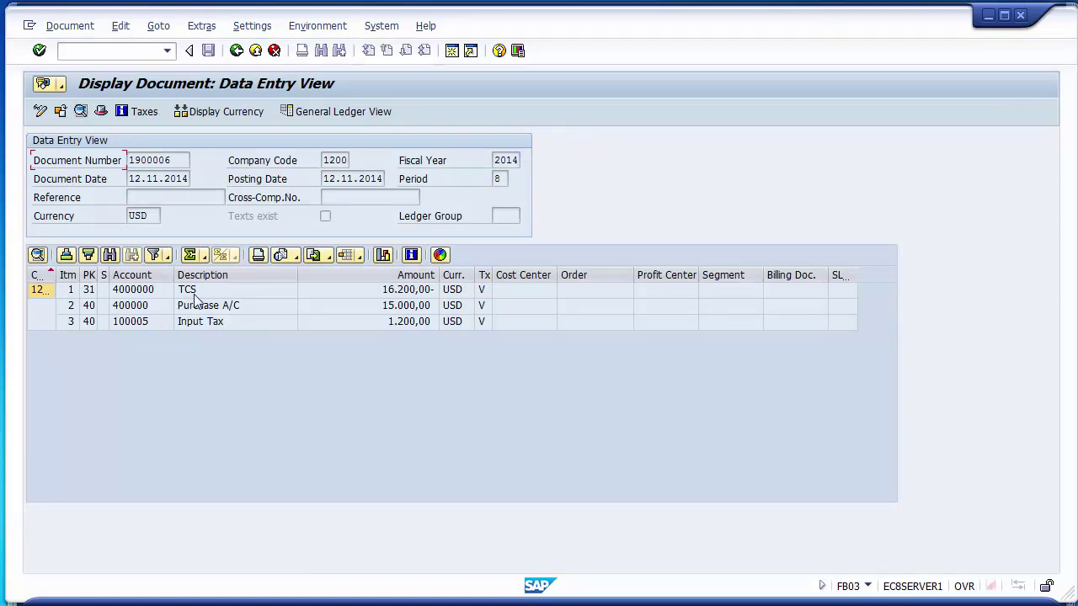
pyautogui.click(150, 291)
pyautogui.click(149, 321)
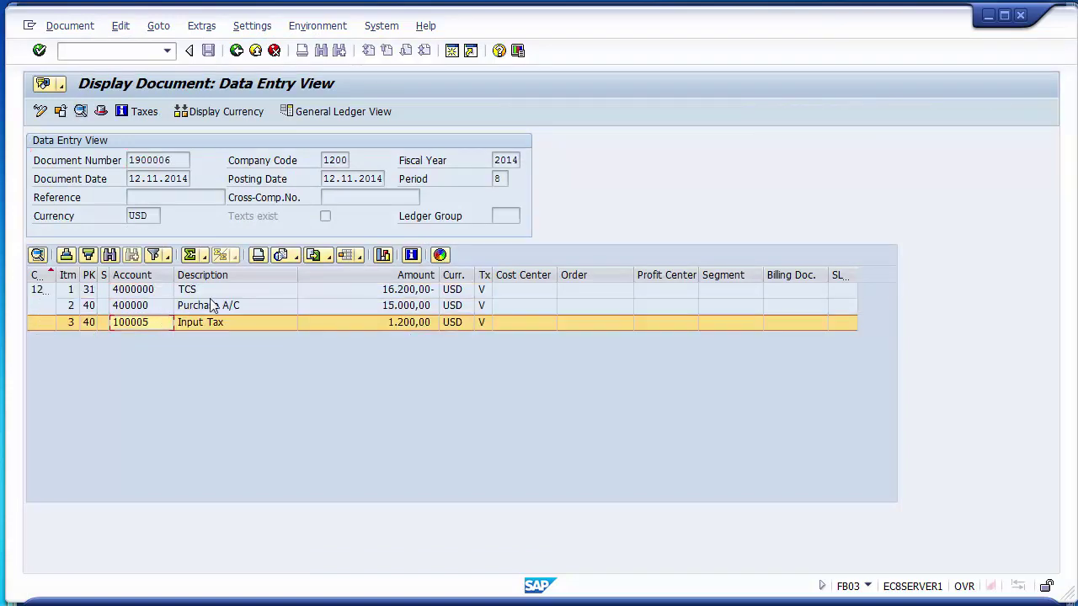
pyautogui.click(357, 292)
pyautogui.click(247, 308)
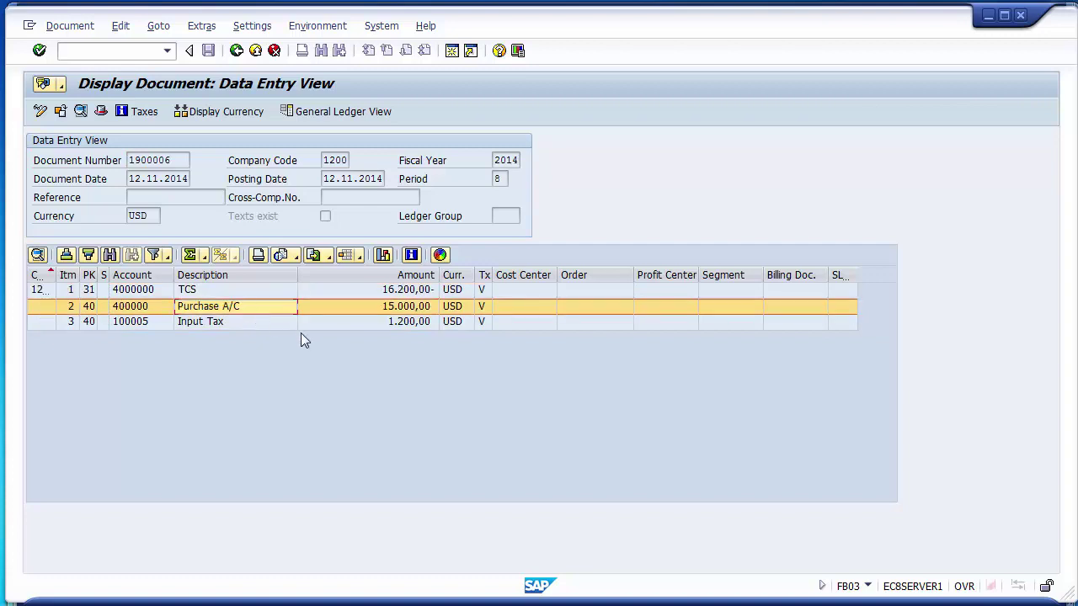
pyautogui.click(268, 327)
pyautogui.click(239, 291)
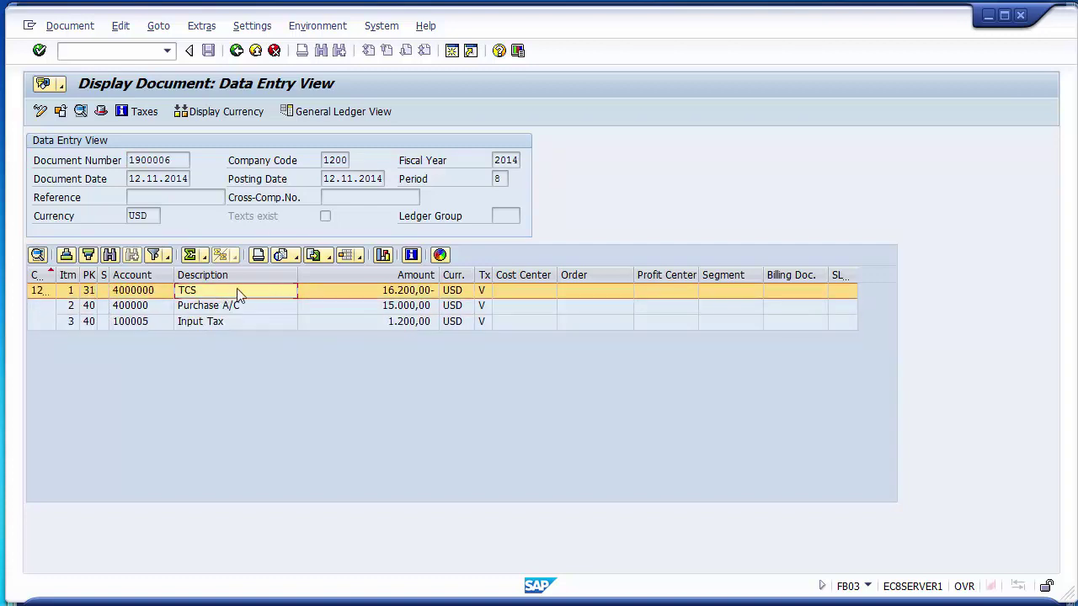
pyautogui.moveTo(493, 274); pyautogui.dragTo(516, 270)
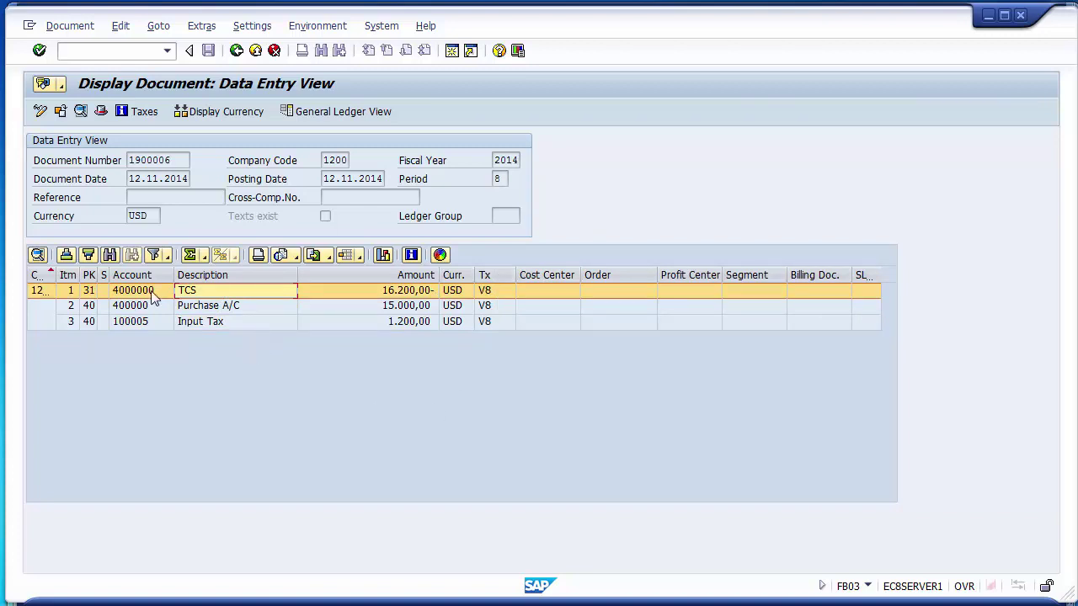
# - Check the posted document's header details for the entering user, transaction code and time of entry
pyautogui.click(101, 111)
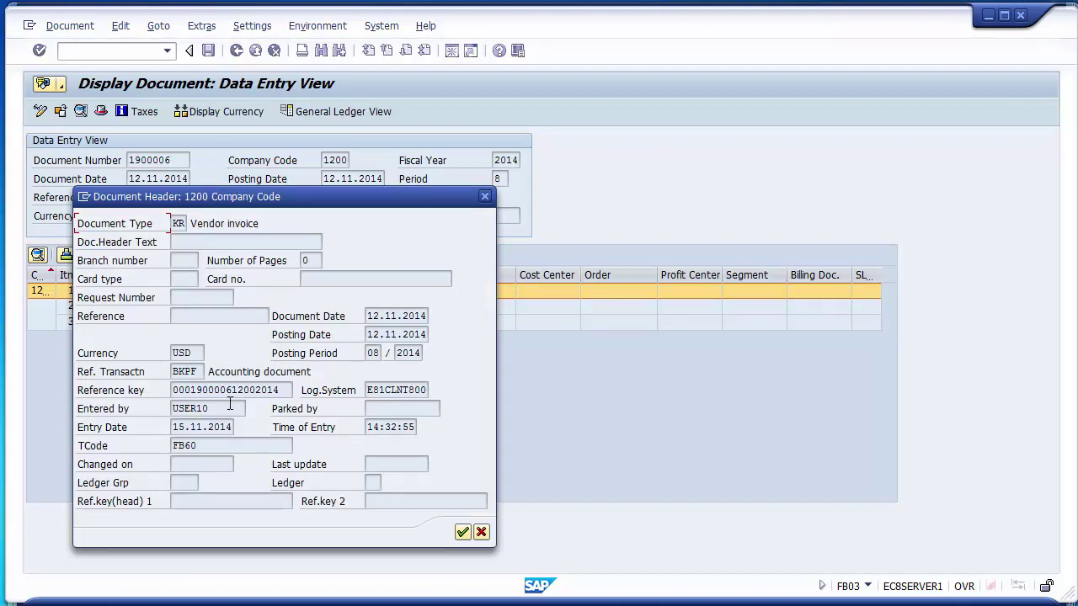
pyautogui.moveTo(230, 408); pyautogui.dragTo(176, 445)
pyautogui.moveTo(367, 426); pyautogui.dragTo(423, 427)
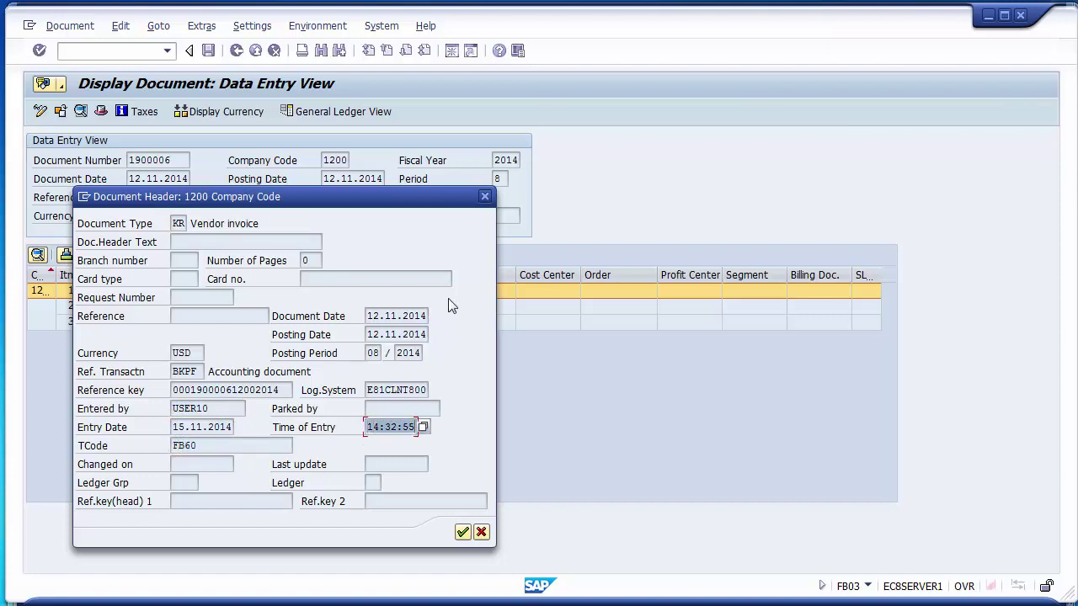
pyautogui.click(481, 532)
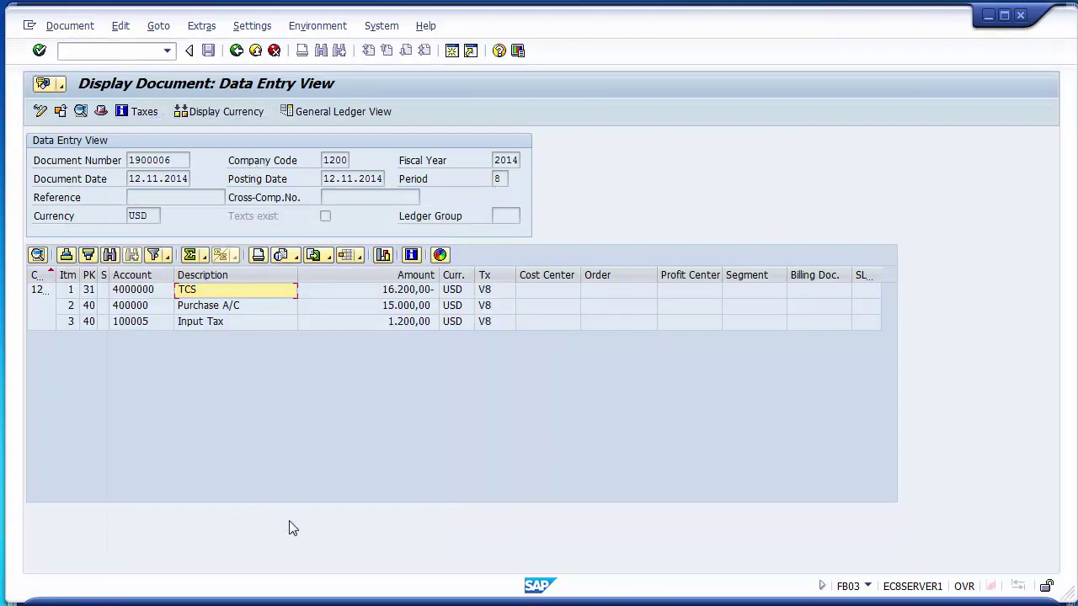
# - Run the vendor line item display (FBL1N) for the TCS vendor's open items in company code 1200 as of 15.11.2014
pyautogui.click(279, 603)
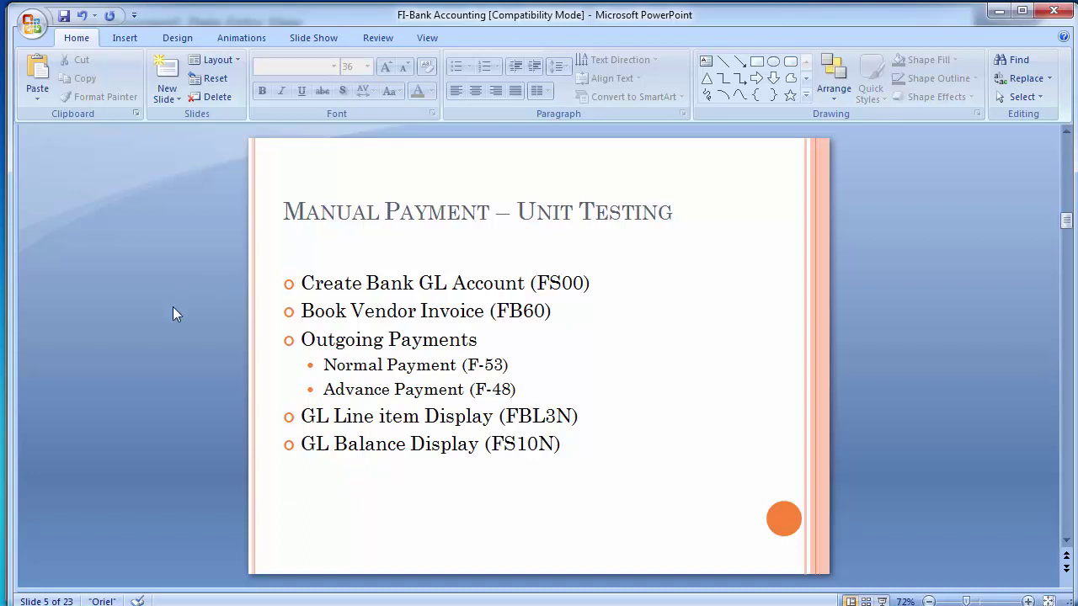
pyautogui.hotkey('alt', 'Tab')
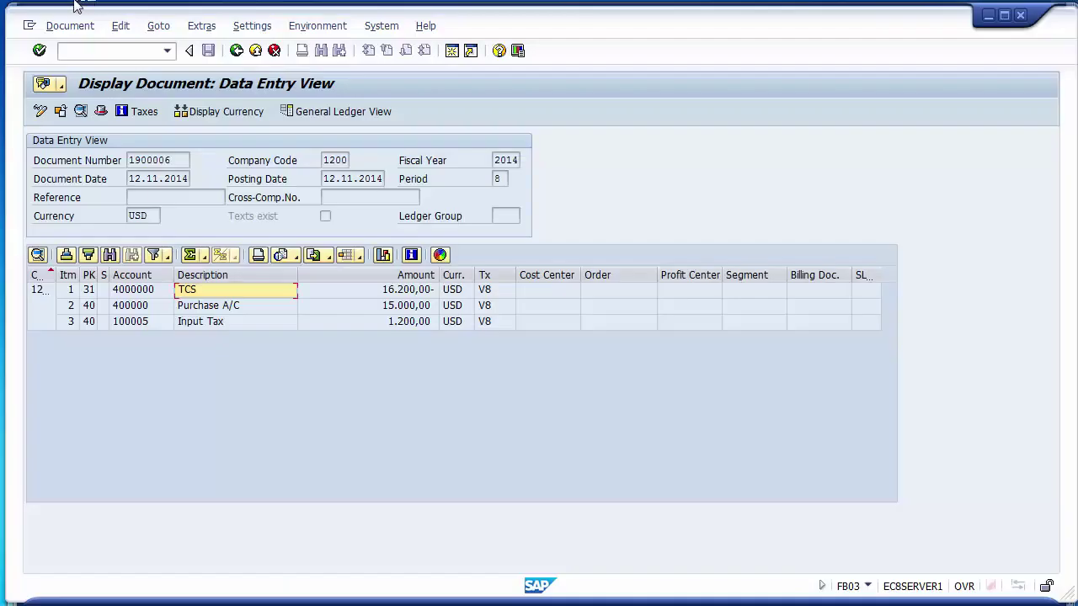
pyautogui.click(88, 51)
pyautogui.write('/nfbl')
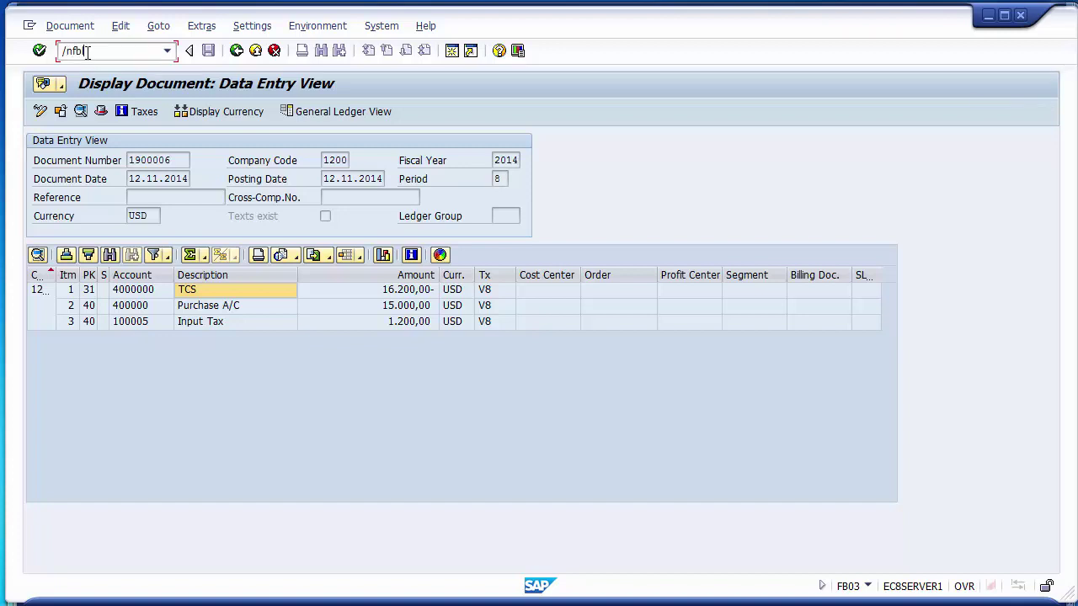
pyautogui.write('1n')
pyautogui.press('Return')
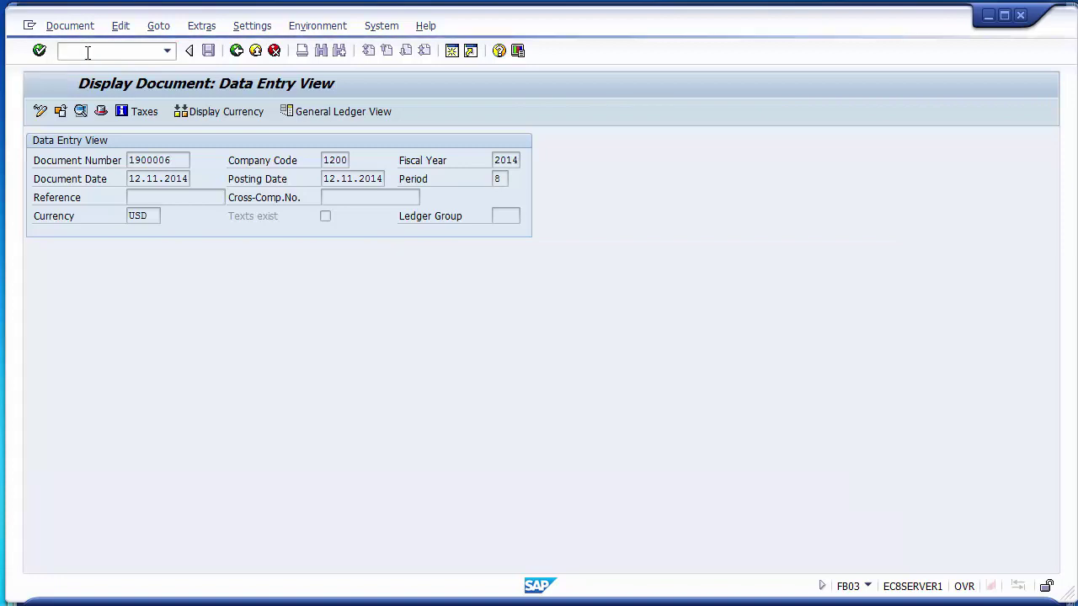
pyautogui.write('4000000')
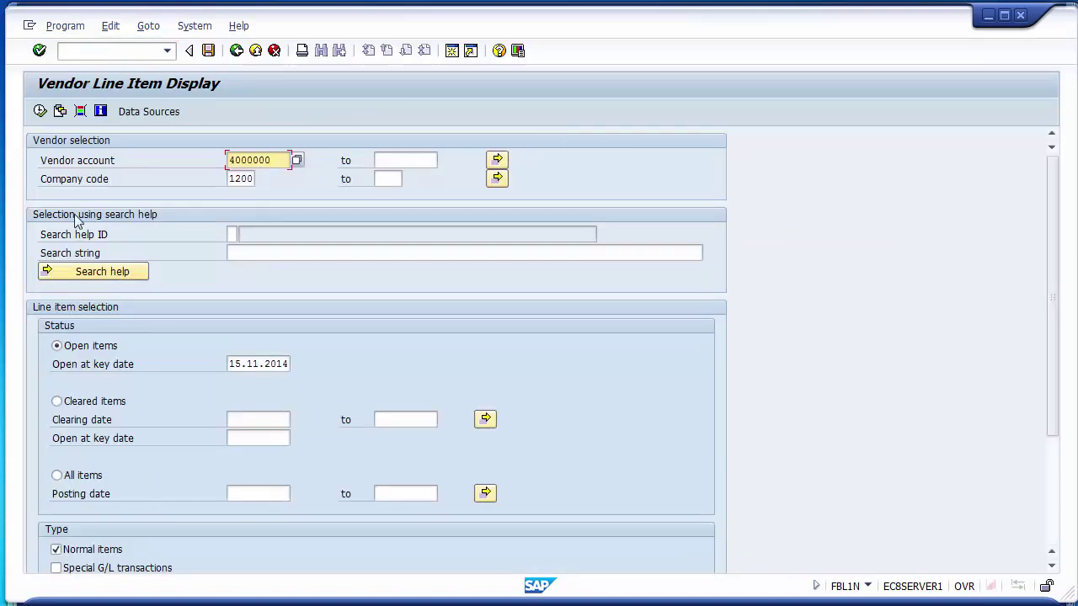
pyautogui.click(39, 111)
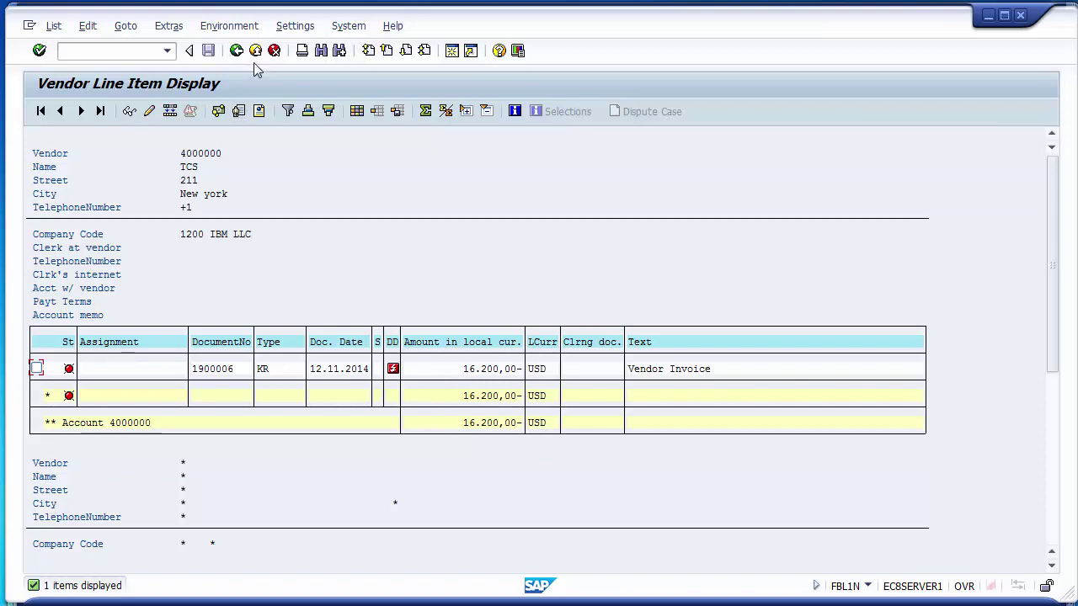
# - Run the vendor balance display (FK10N) for the TCS vendor in company code 1200, fiscal year 2014
pyautogui.click(139, 50)
pyautogui.write('/nfk10n')
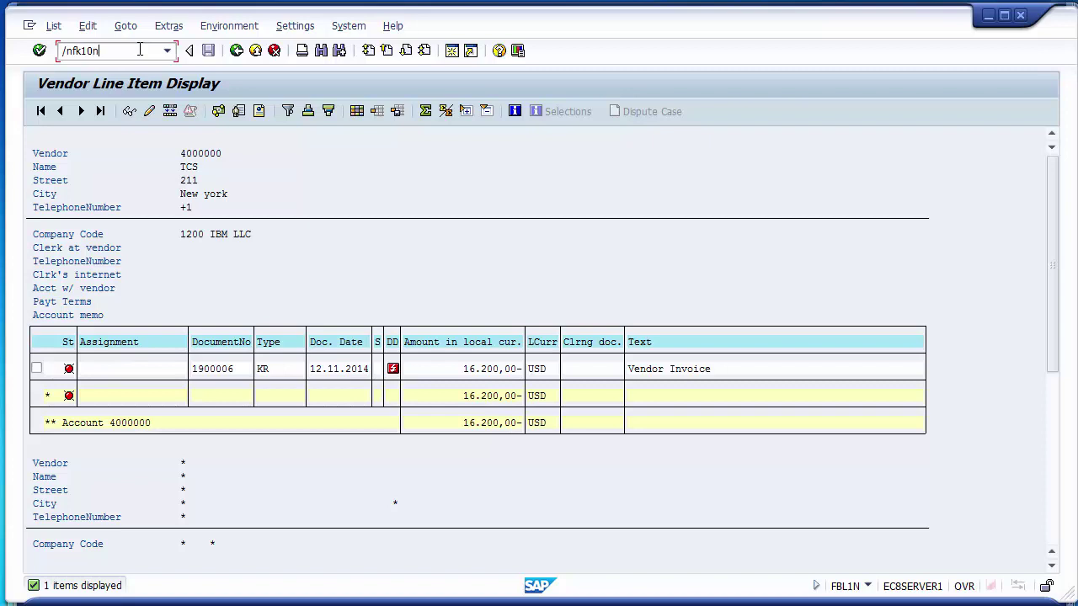
pyautogui.press('Return')
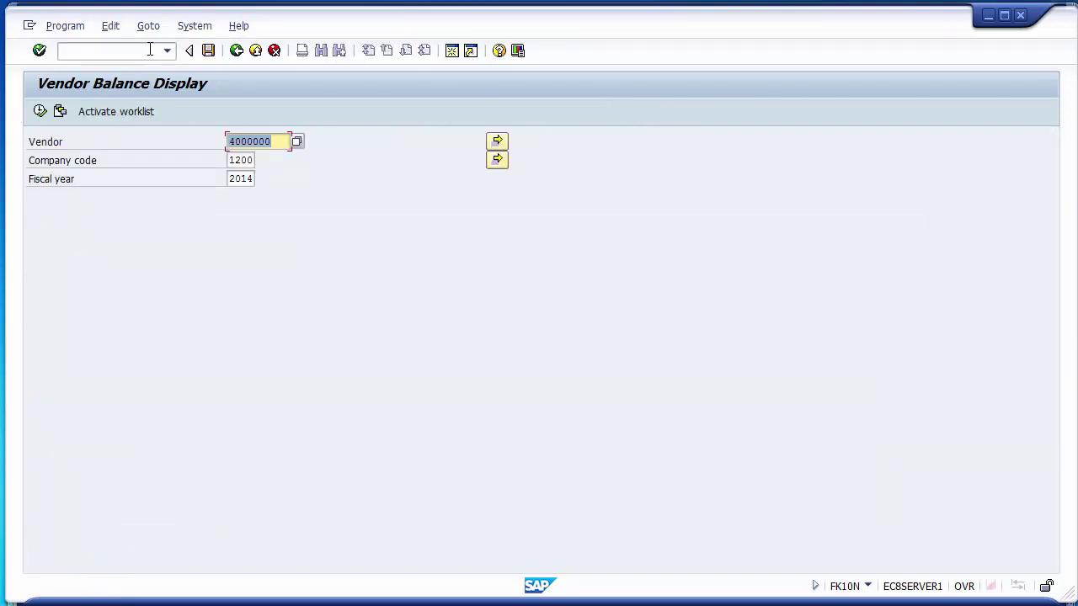
pyautogui.click(282, 142)
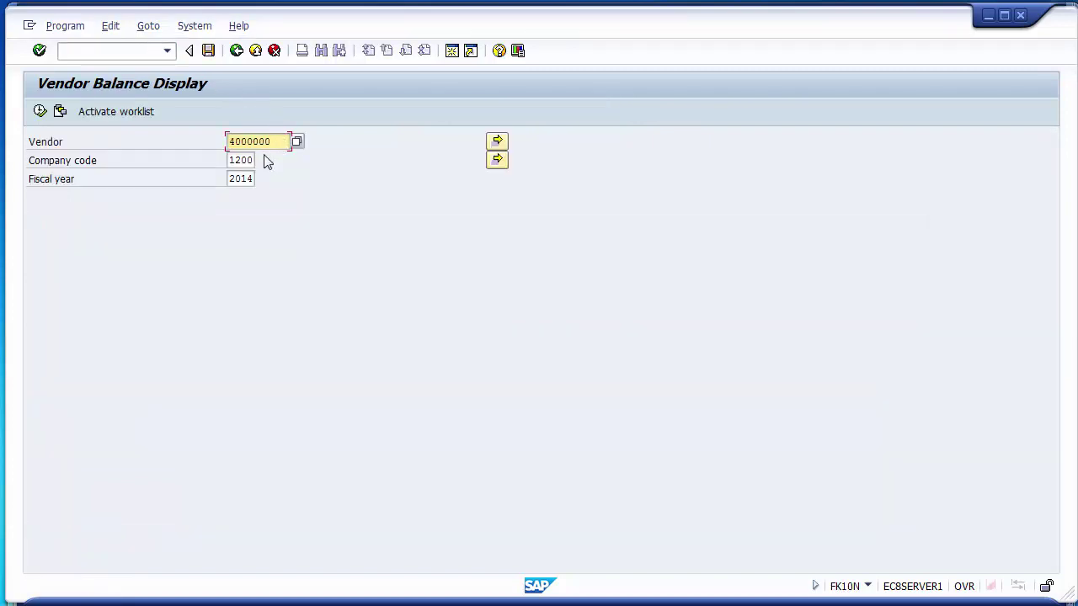
pyautogui.click(255, 159)
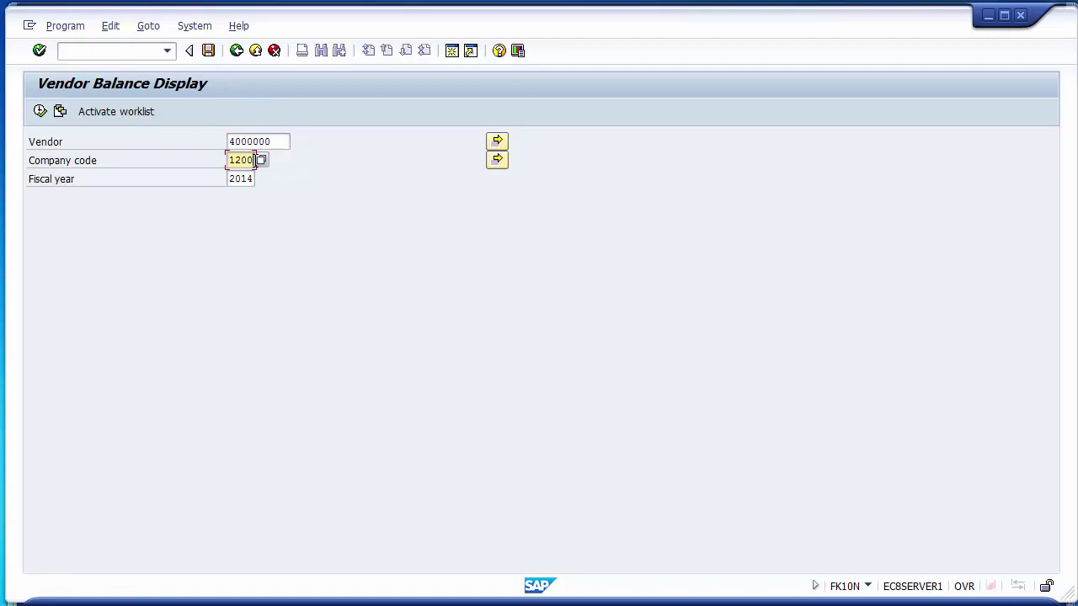
pyautogui.click(252, 179)
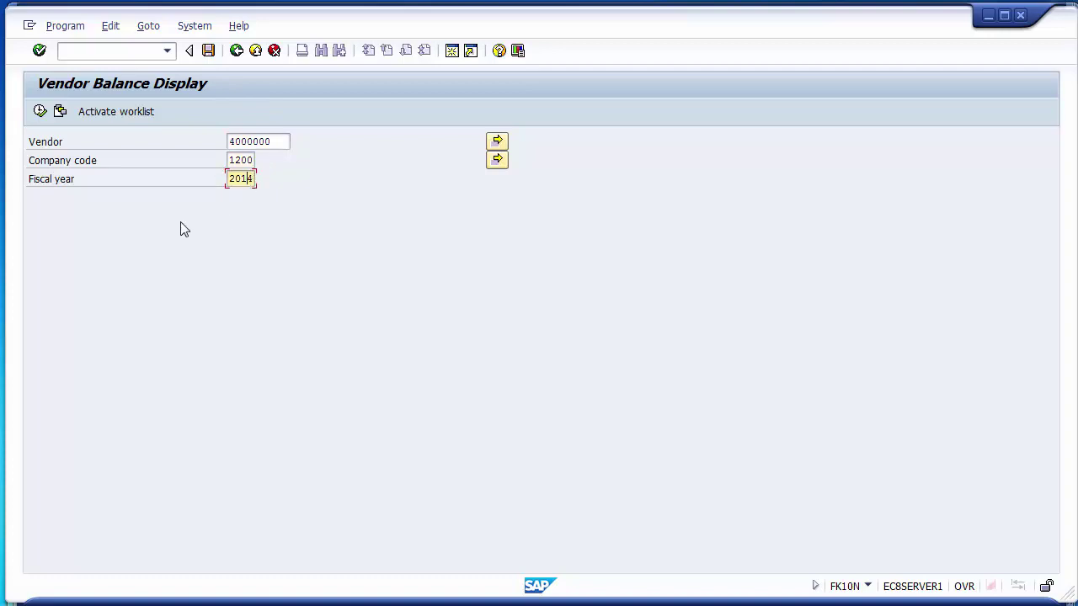
pyautogui.click(40, 112)
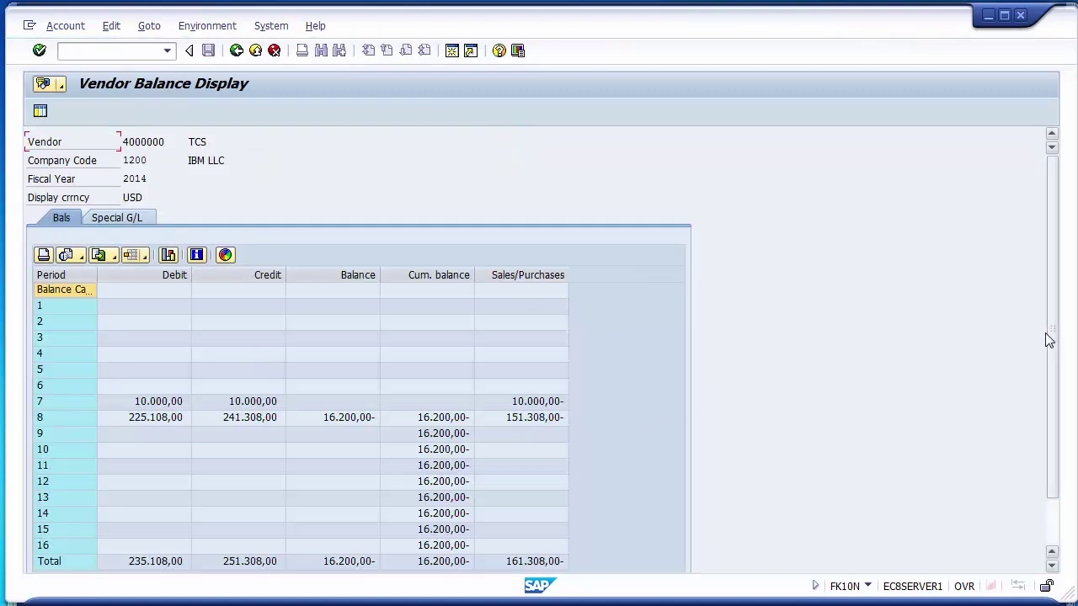
# - Examine the TCS vendor's period 8 balance in the balance column and leave the balance display
pyautogui.moveTo(1050, 353); pyautogui.dragTo(1049, 407)
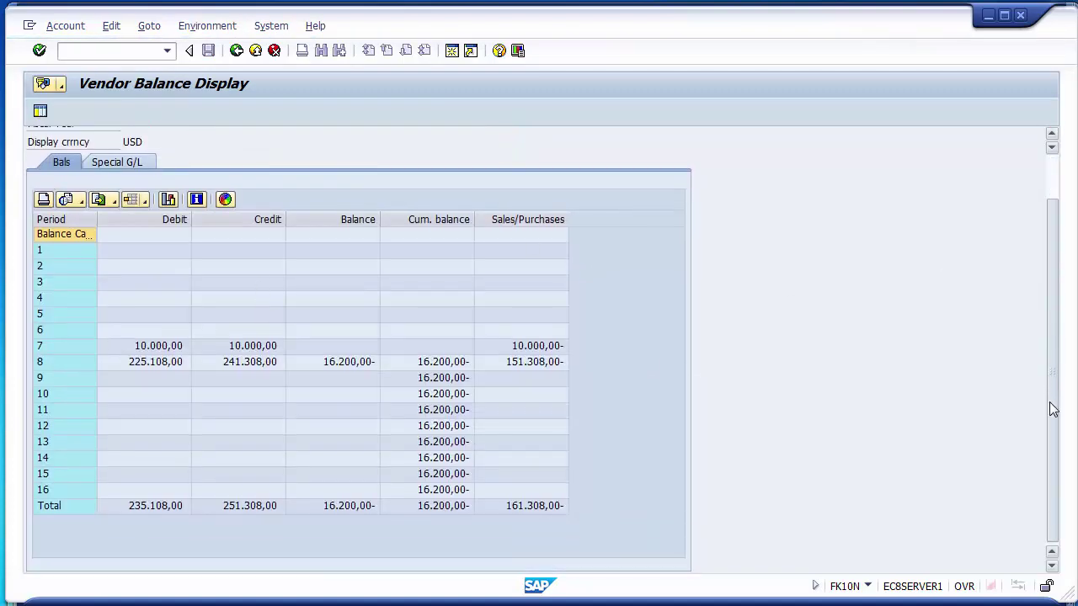
pyautogui.click(331, 363)
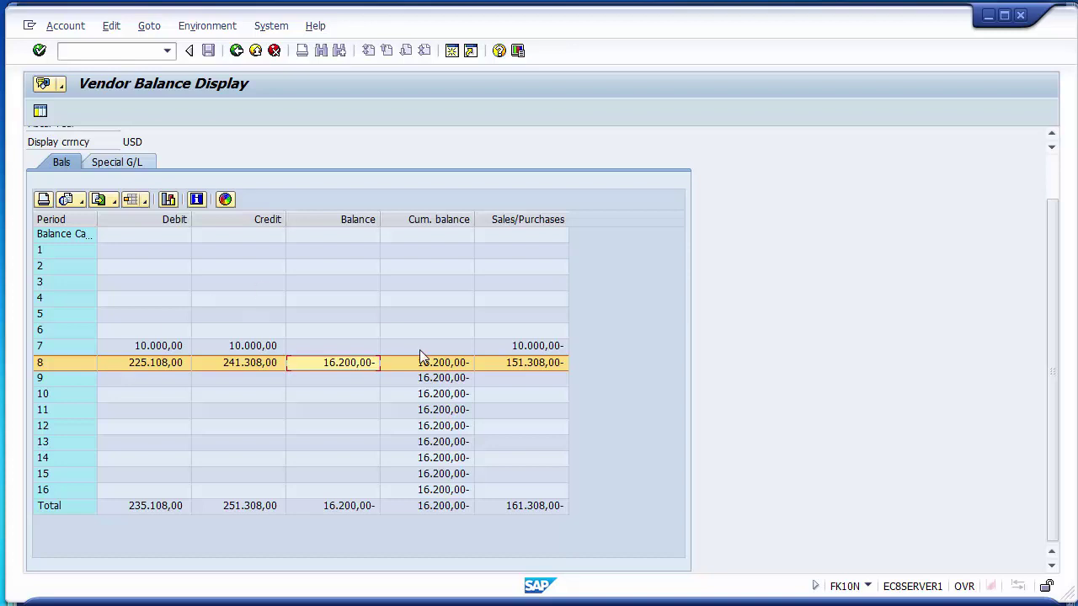
pyautogui.click(336, 217)
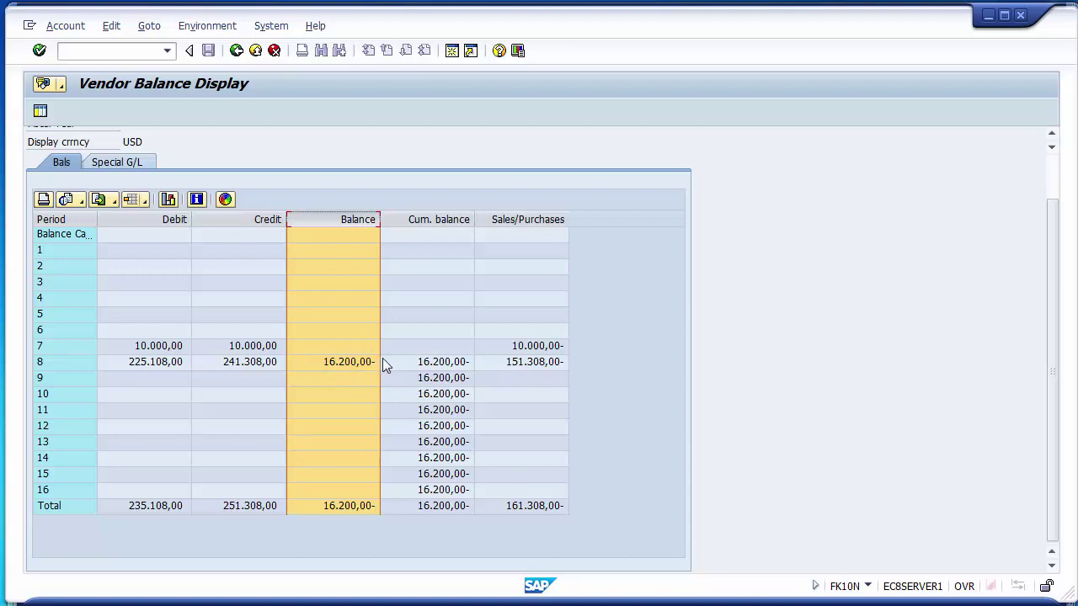
pyautogui.click(237, 51)
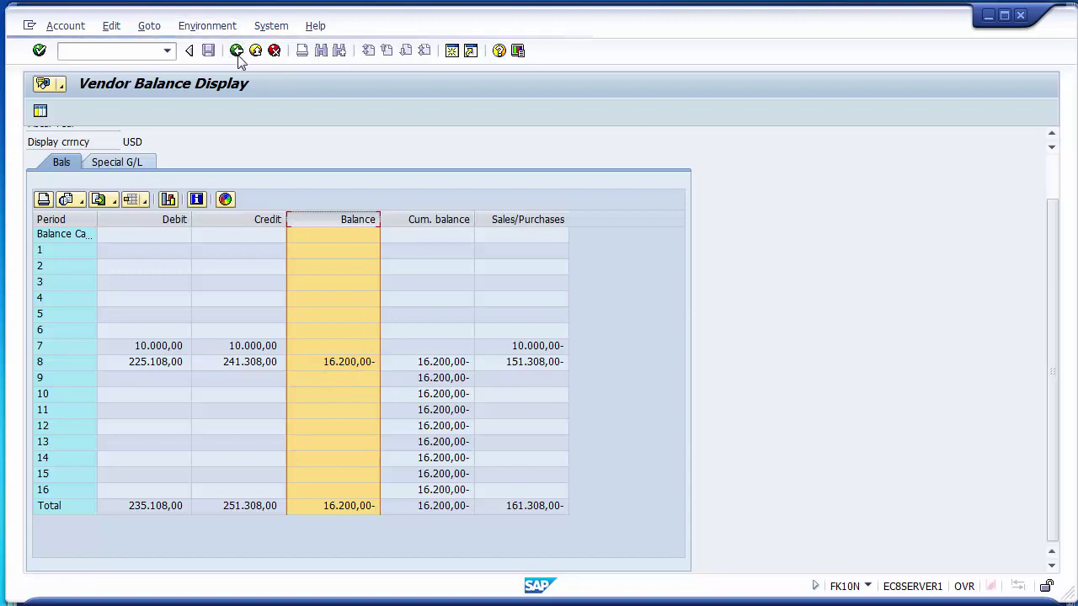
pyautogui.click(236, 51)
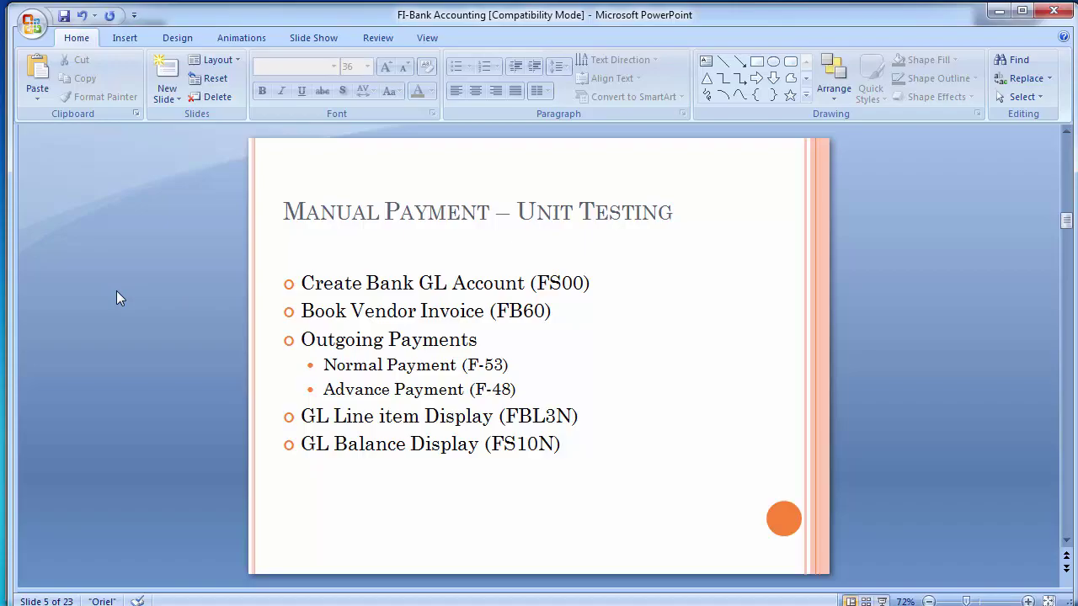
# - Start an outgoing payment in transaction F-53 and set its document date to 15.11.2014
pyautogui.hotkey('alt', 'Tab')
pyautogui.click(87, 52)
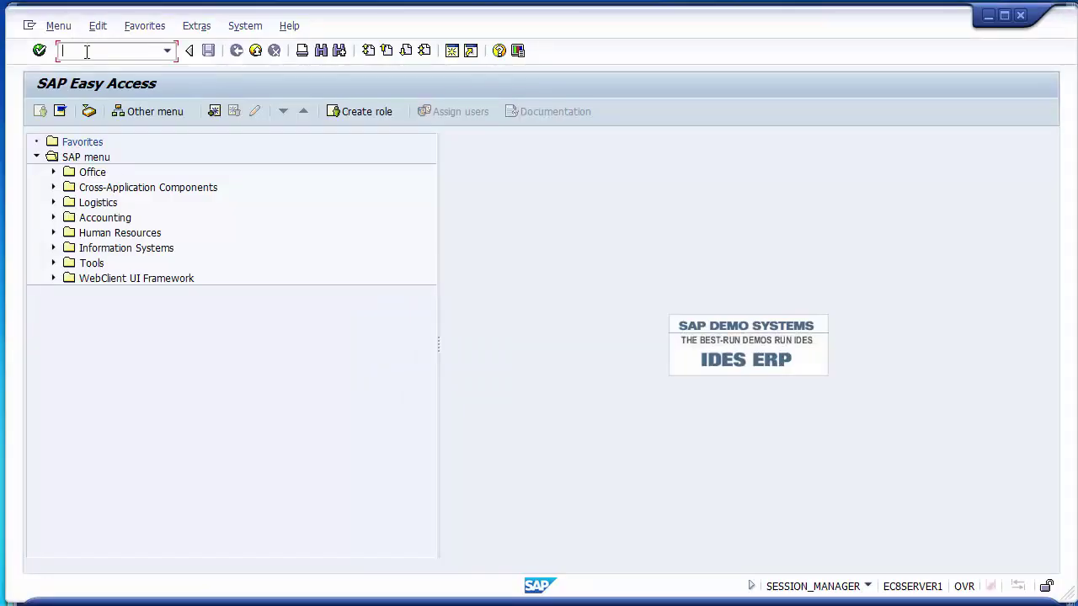
pyautogui.write('f-53')
pyautogui.press('Return')
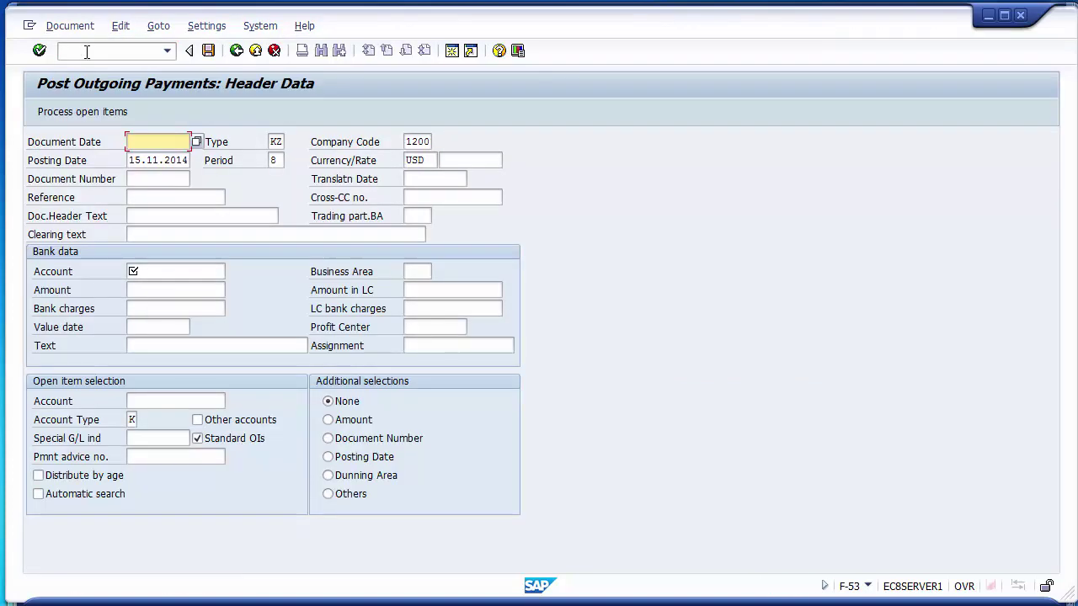
pyautogui.press('BackSpace')
pyautogui.press('Down')
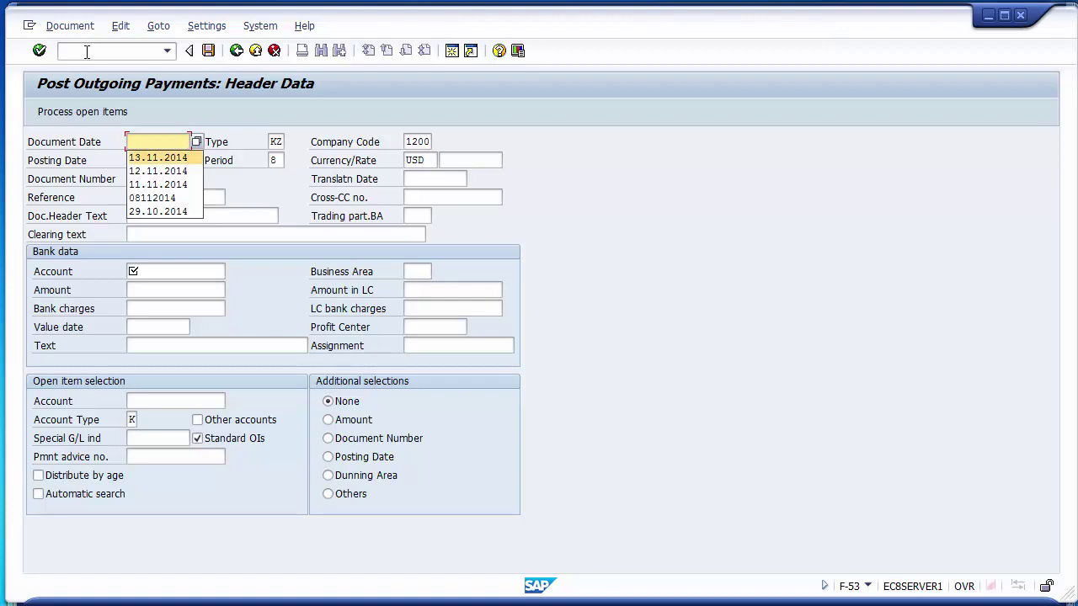
pyautogui.press('Return')
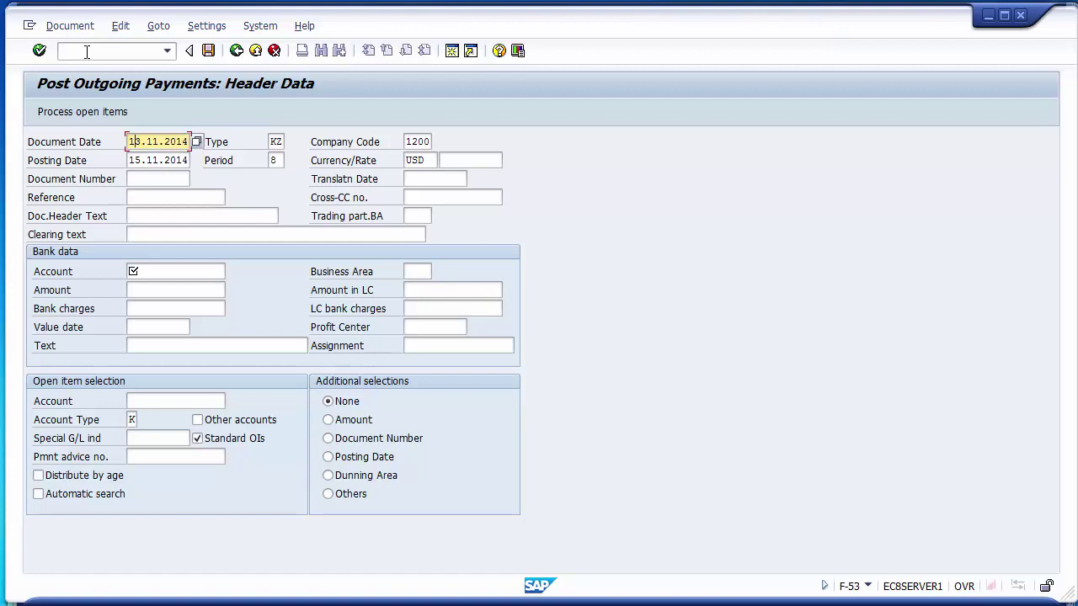
pyautogui.write('5')
# - Review the outgoing payment header's document type, currency and company code
pyautogui.press('Tab')
pyautogui.press('Tab')
pyautogui.press('Tab')
pyautogui.press('Tab')
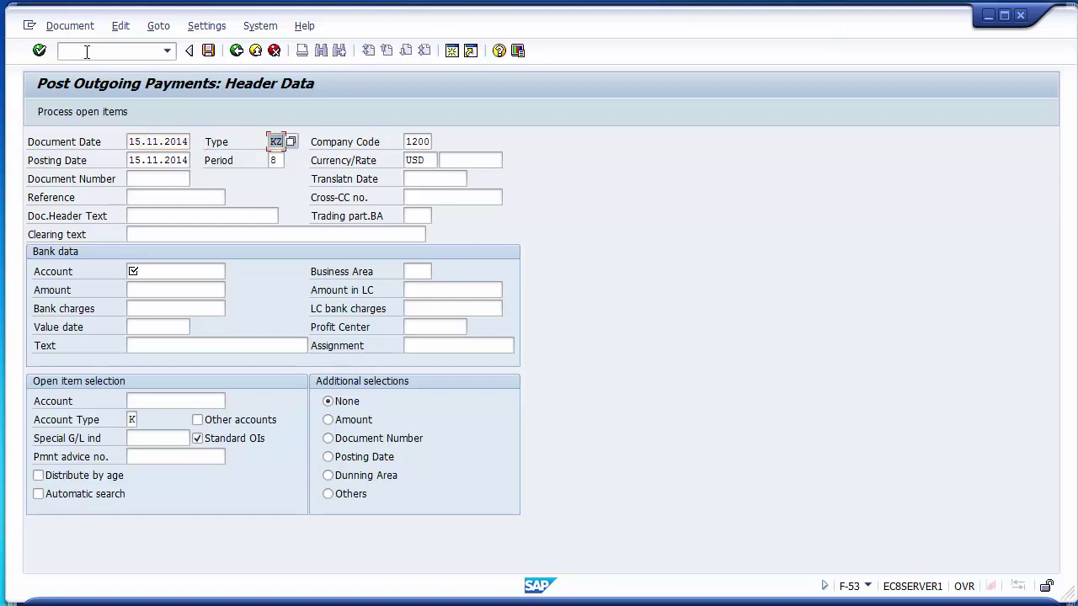
pyautogui.press('Tab')
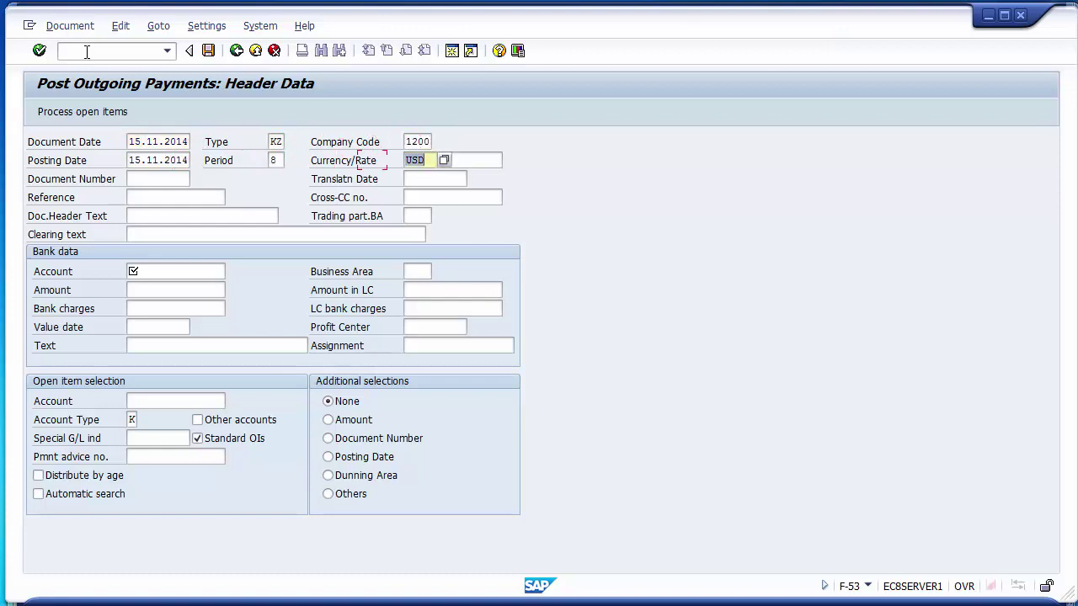
pyautogui.press('Up')
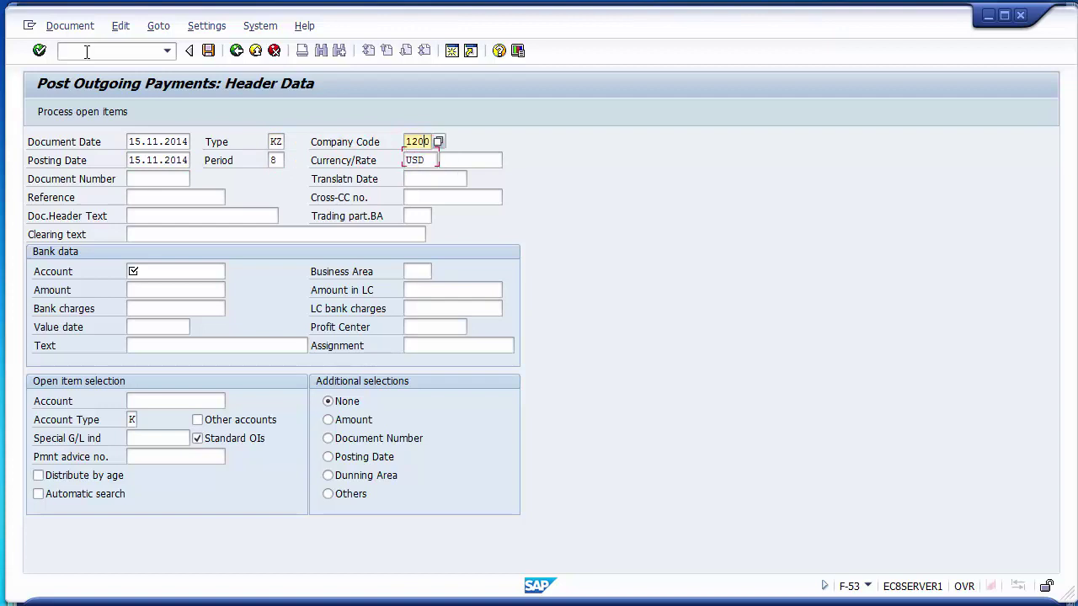
# - Choose the CITIBANK ACCOUNT G/L account of chart of accounts 1000 as the payment's bank account
pyautogui.press('Down')
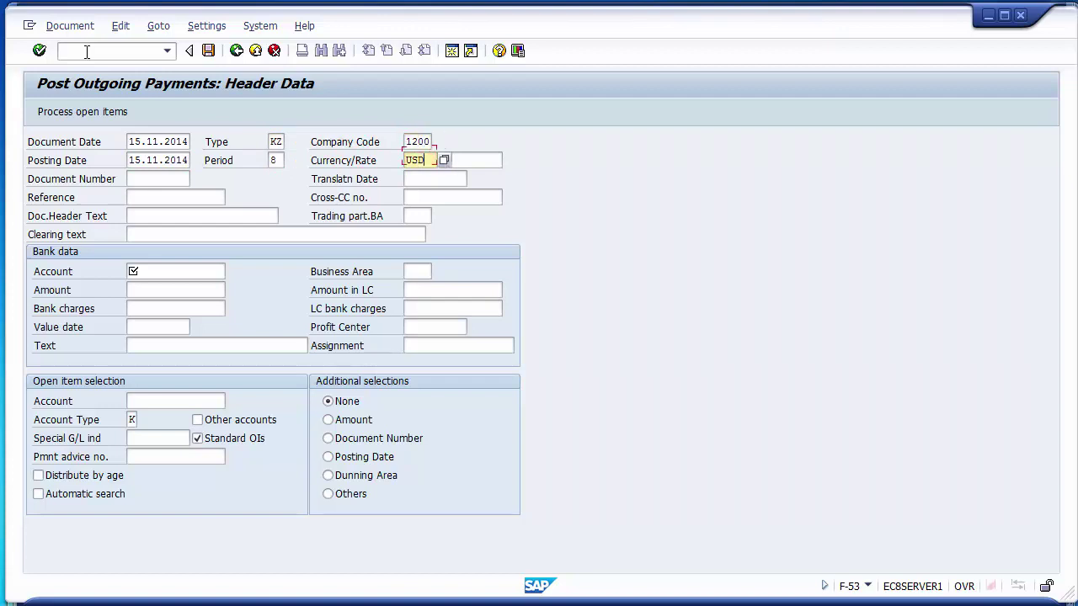
pyautogui.press('Tab')
pyautogui.press('Tab')
pyautogui.press('Tab')
pyautogui.press('Tab')
pyautogui.press('Tab')
pyautogui.press('Tab')
pyautogui.press('Tab')
pyautogui.press('Tab')
pyautogui.press('Tab')
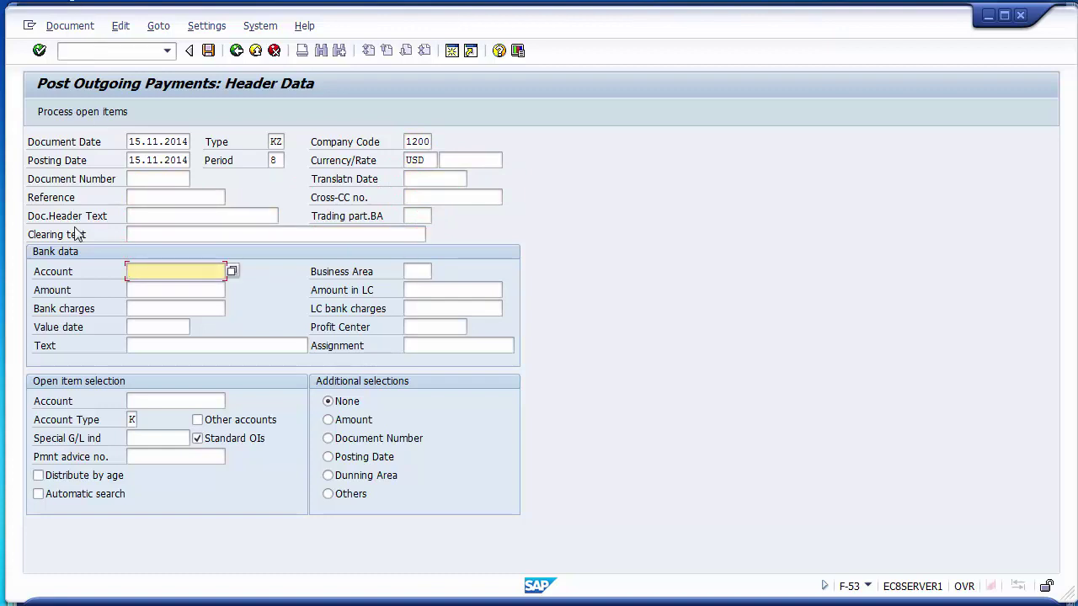
pyautogui.click(59, 278)
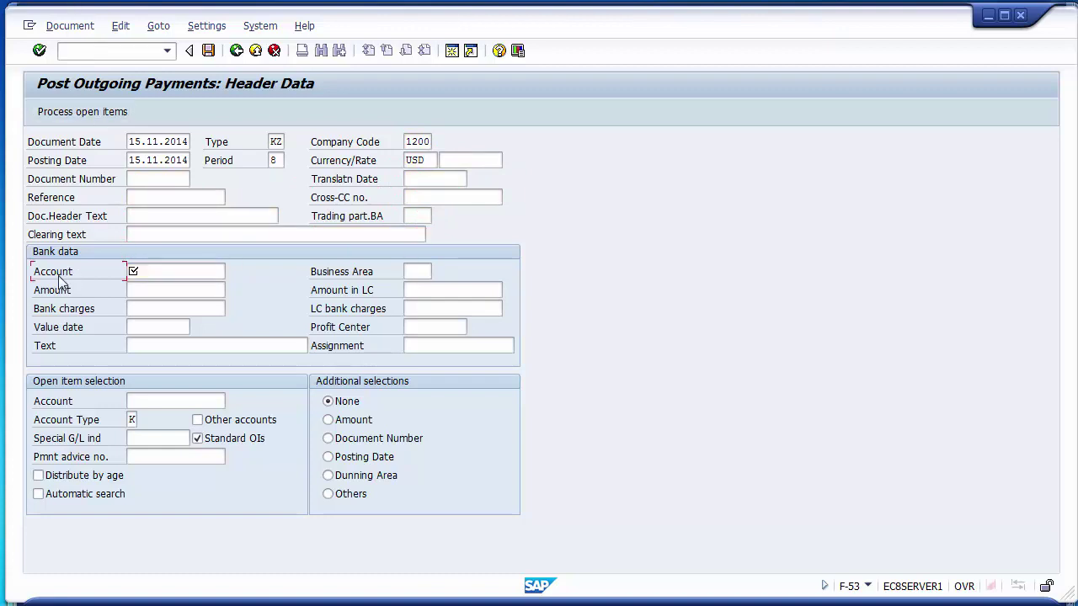
pyautogui.click(160, 269)
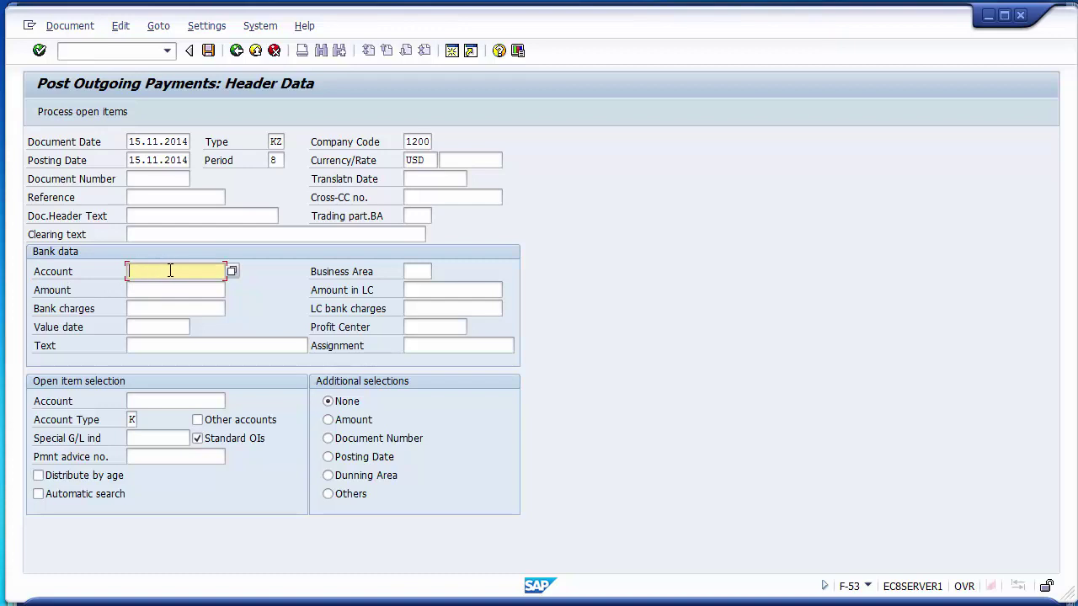
pyautogui.click(232, 272)
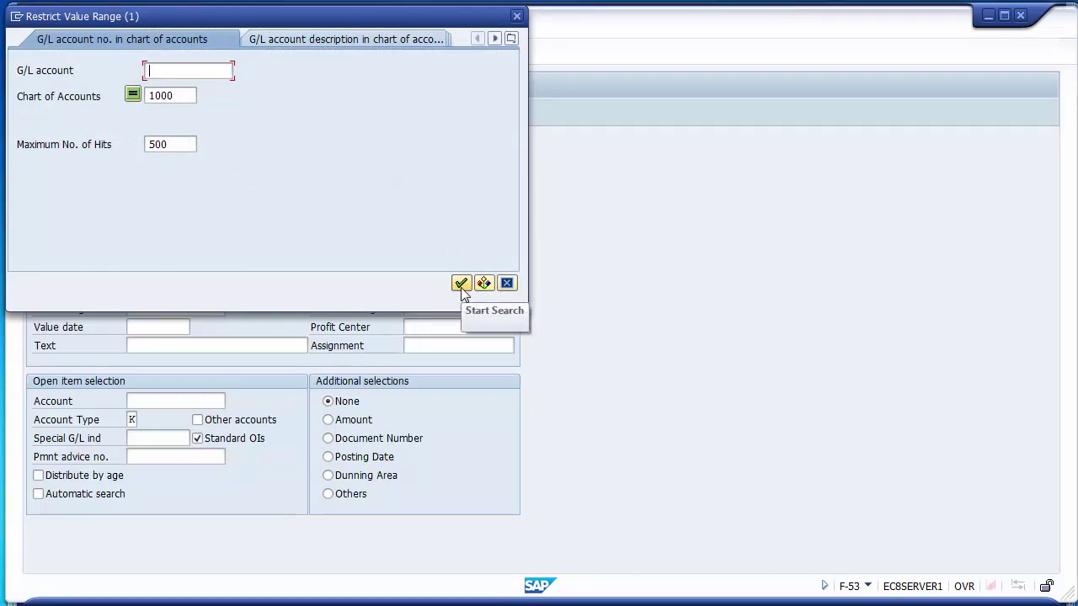
pyautogui.click(462, 285)
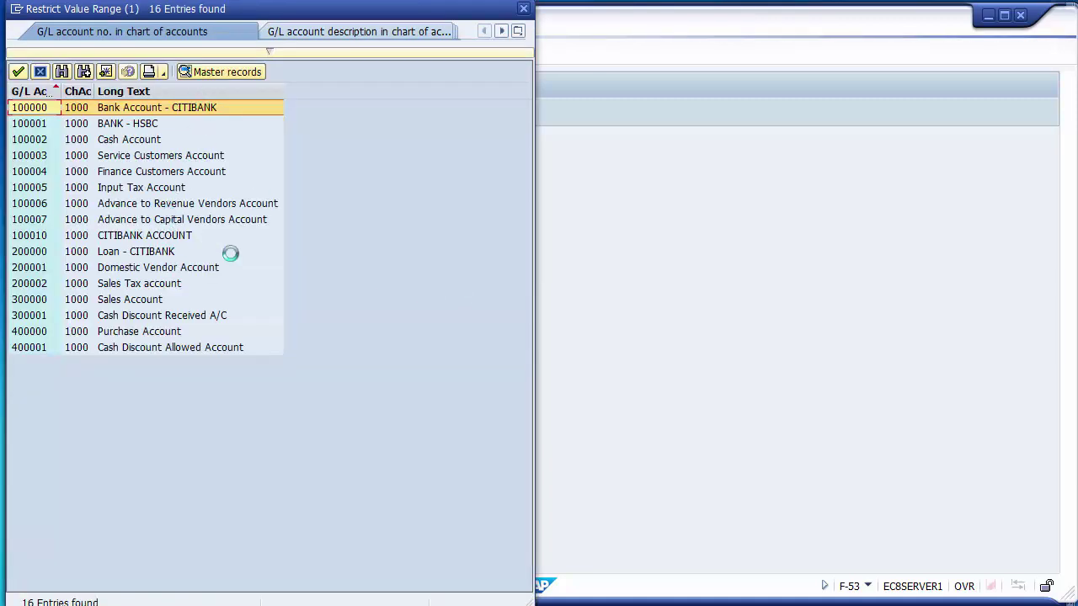
pyautogui.click(101, 239)
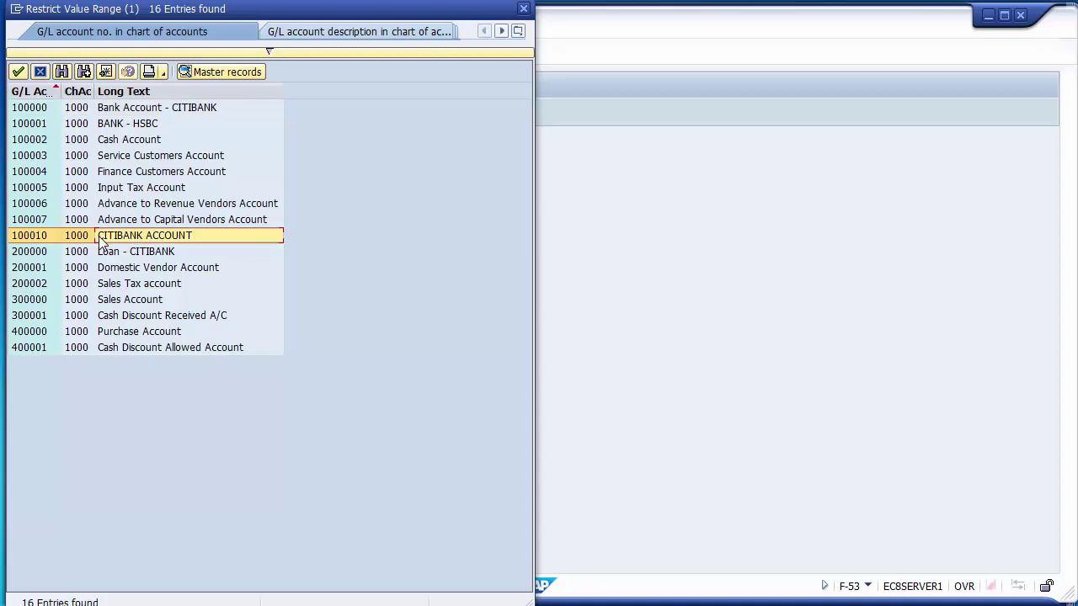
pyautogui.doubleClick(38, 239)
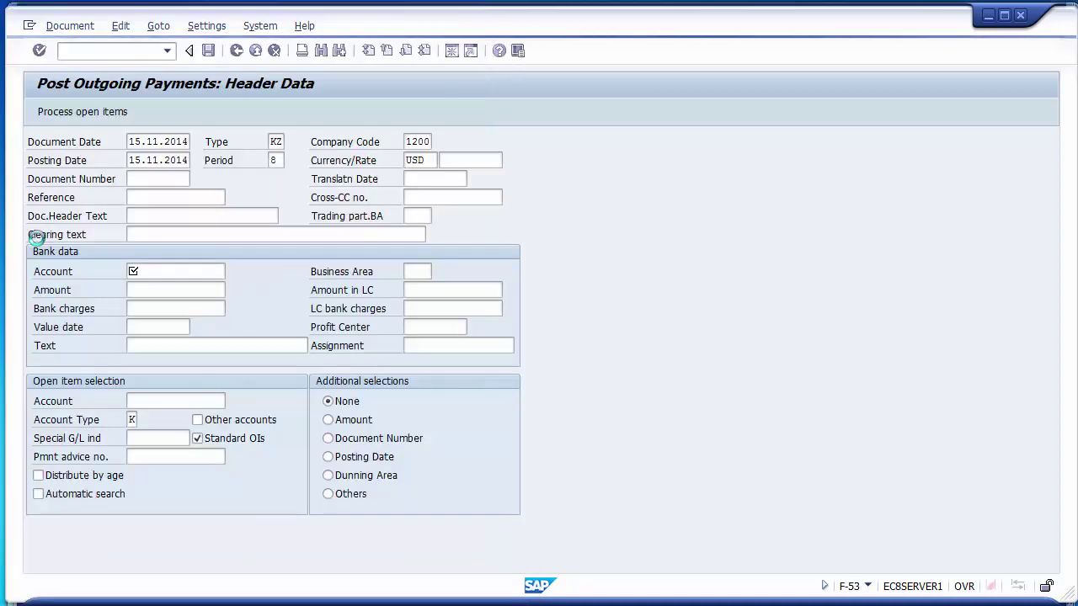
# - Set the bank data amount to 16200 and its text to "Vendor payment"
pyautogui.click(147, 293)
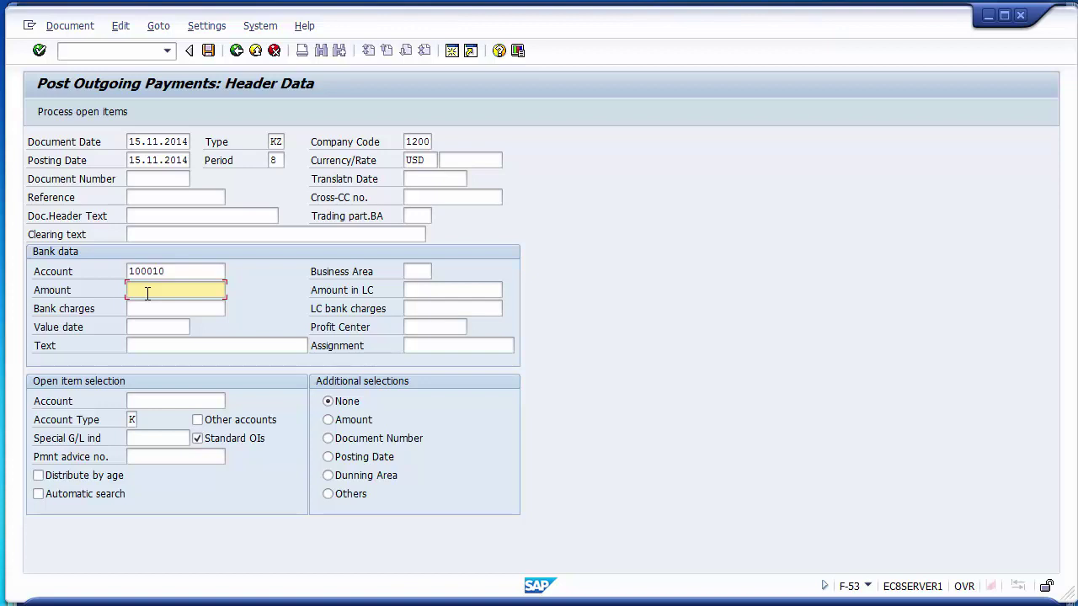
pyautogui.write('16200')
pyautogui.press('Tab')
pyautogui.press('Tab')
pyautogui.press('Tab')
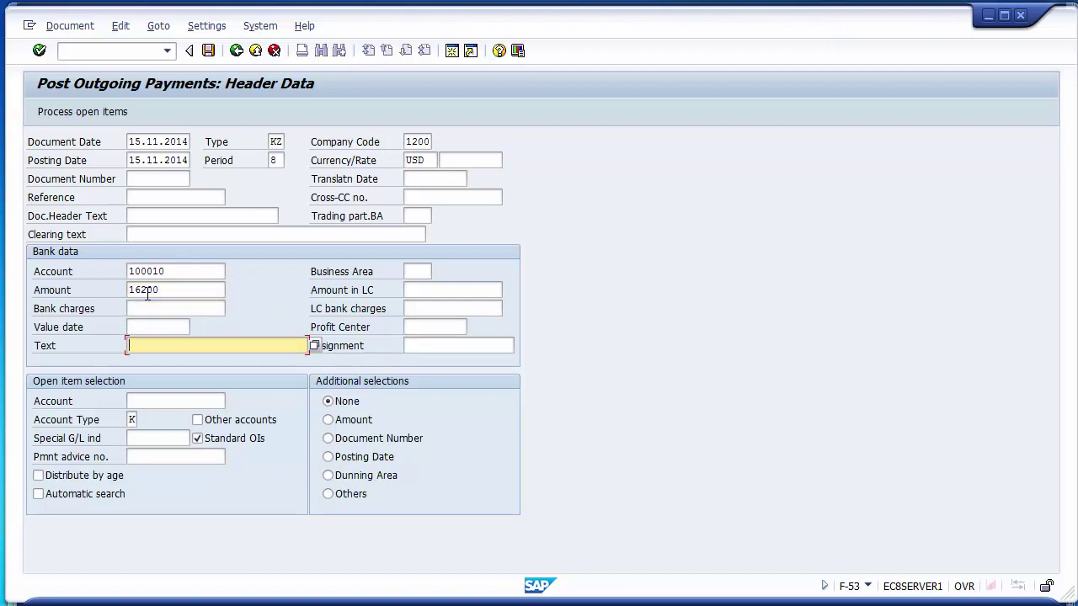
pyautogui.write('Vendor payment')
pyautogui.press('Tab')
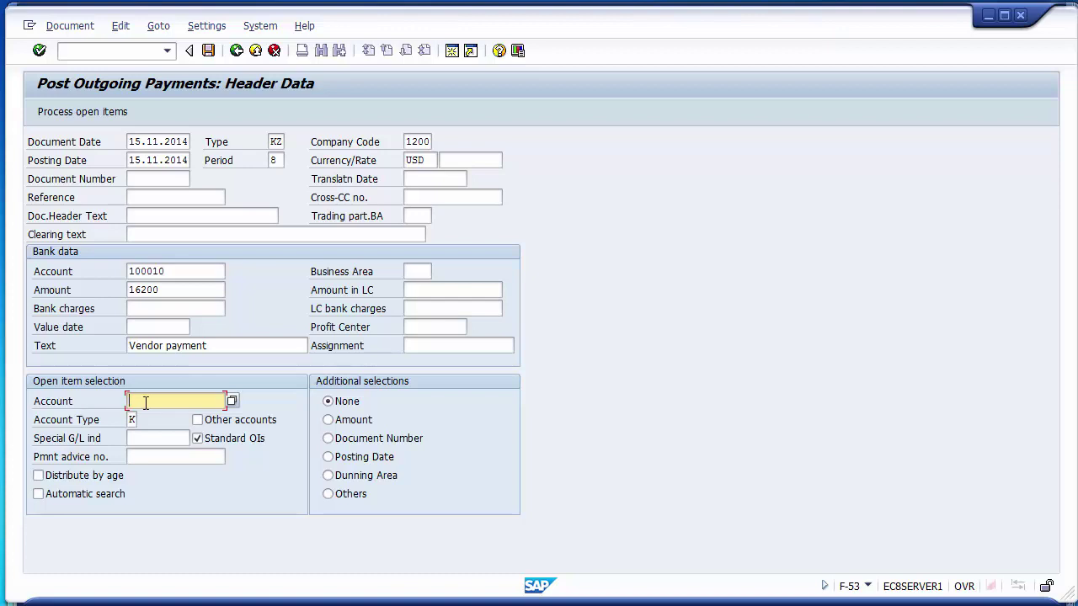
# - Look up vendors by country and company code, and choose TCS as the account for open item selection
pyautogui.click(232, 403)
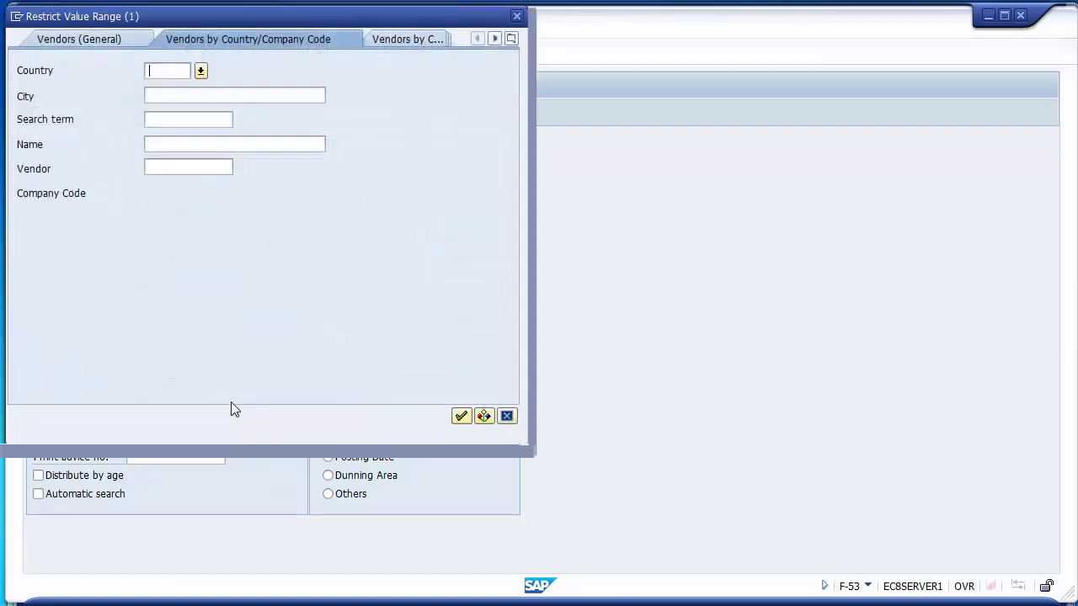
pyautogui.click(461, 418)
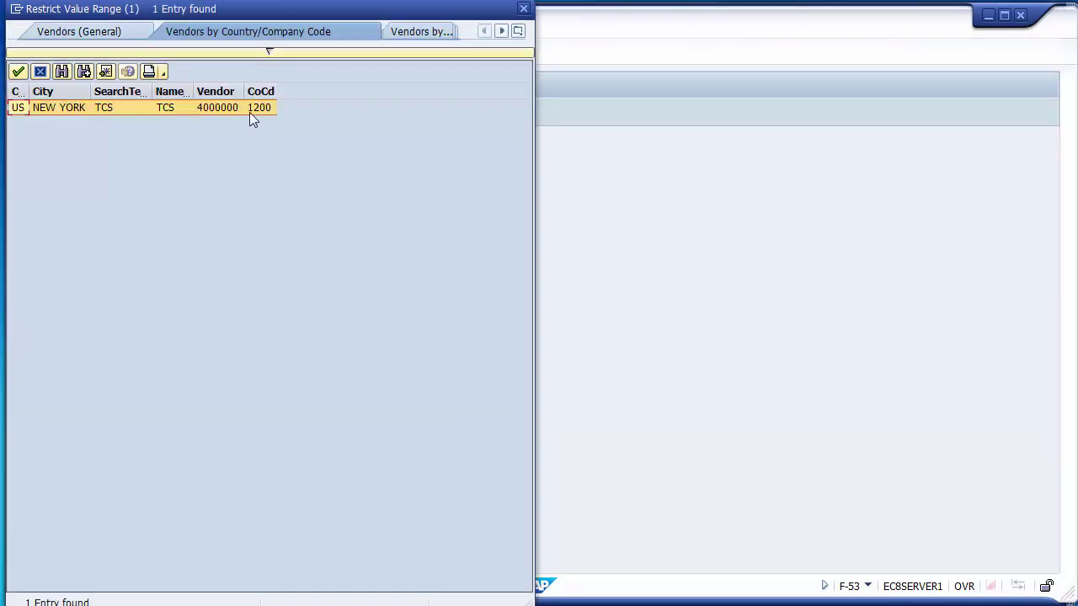
pyautogui.click(227, 112)
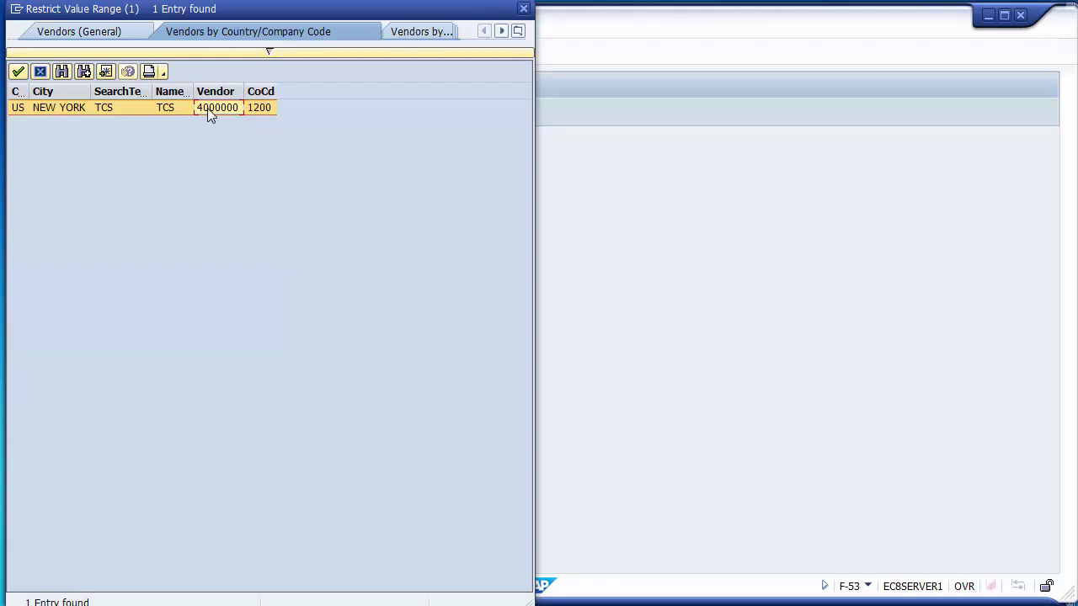
pyautogui.doubleClick(207, 108)
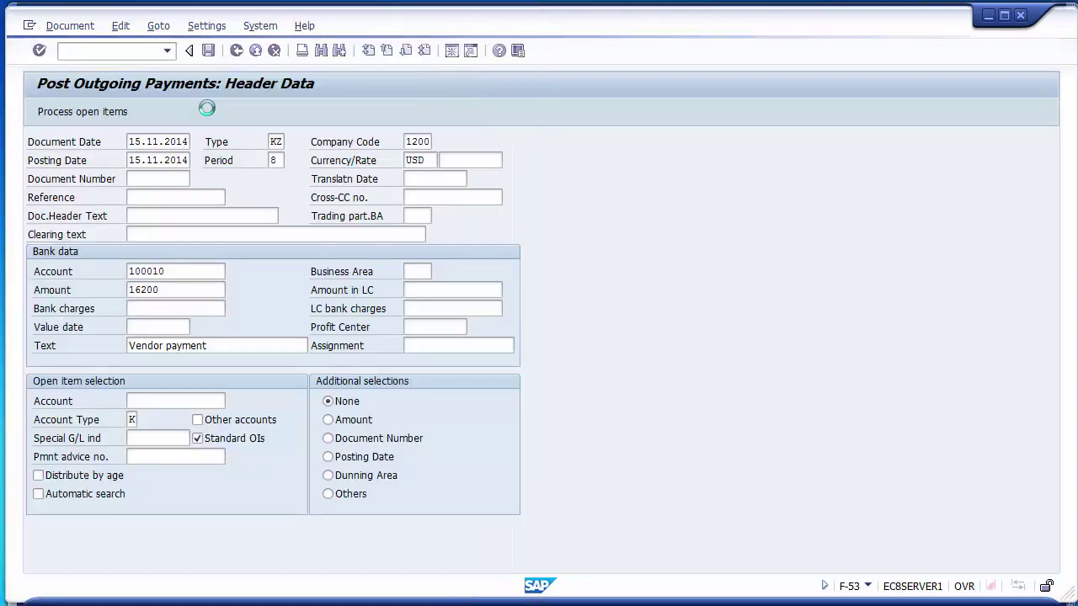
pyautogui.doubleClick(166, 400)
pyautogui.click(165, 400)
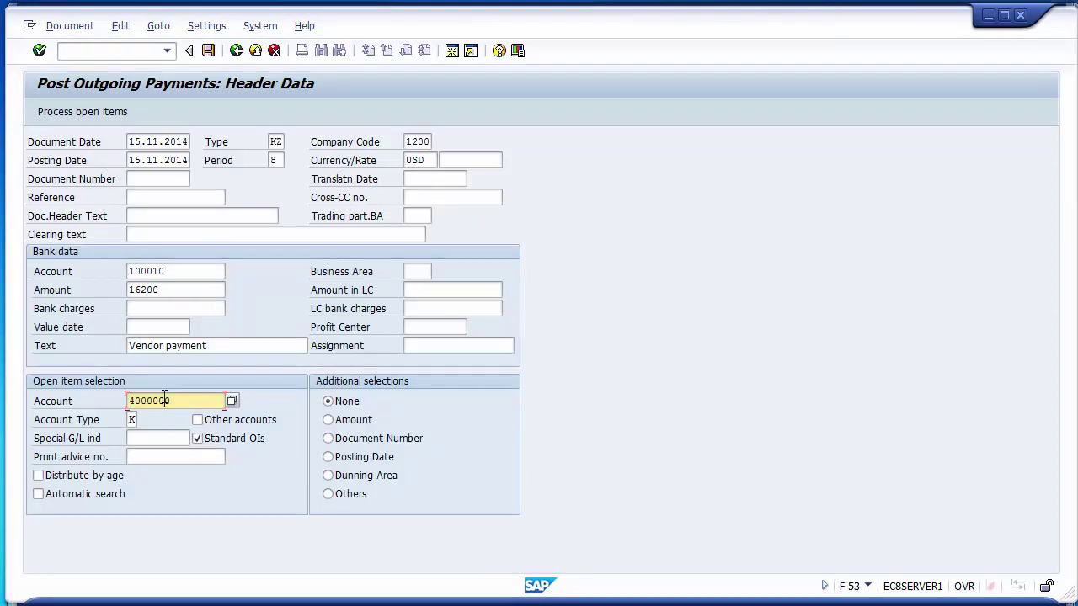
# - Set the bank data value date to 15.11.2014 and proceed to processing the vendor's open items
pyautogui.click(90, 111)
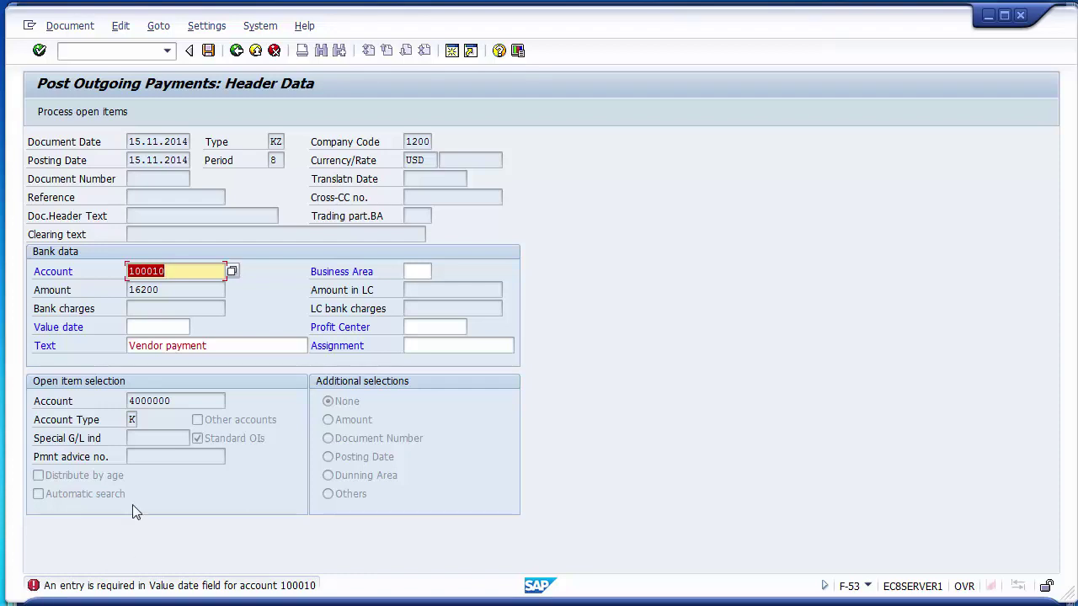
pyautogui.click(157, 326)
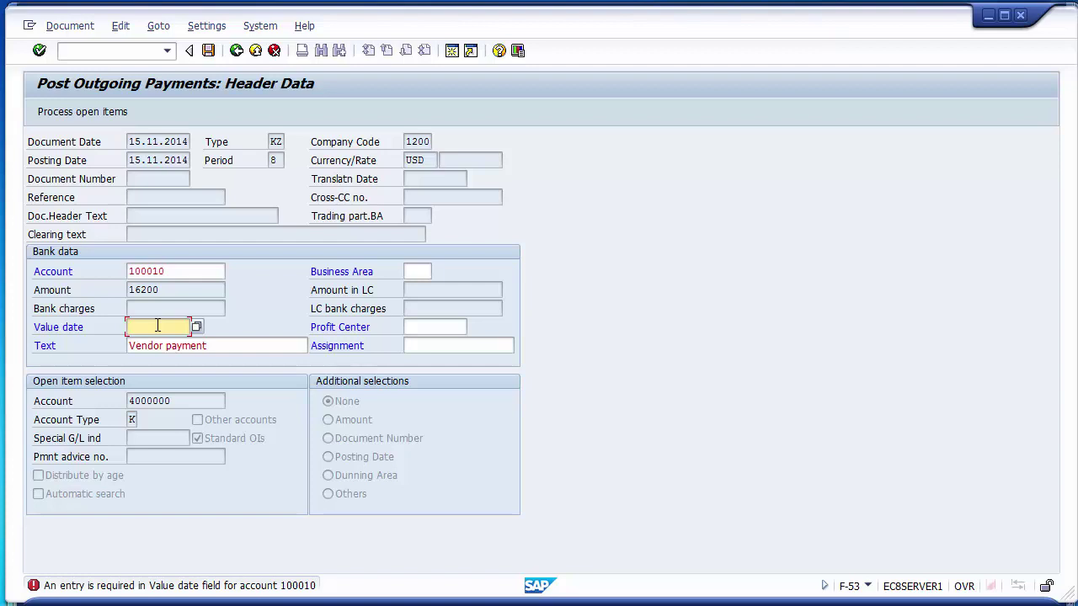
pyautogui.write('1')
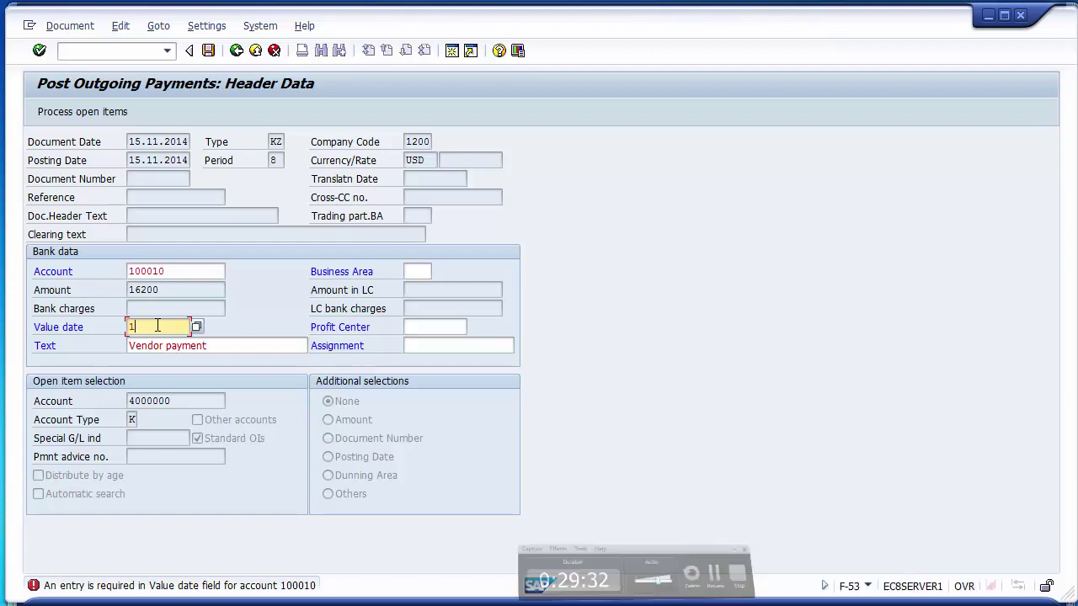
pyautogui.write('5')
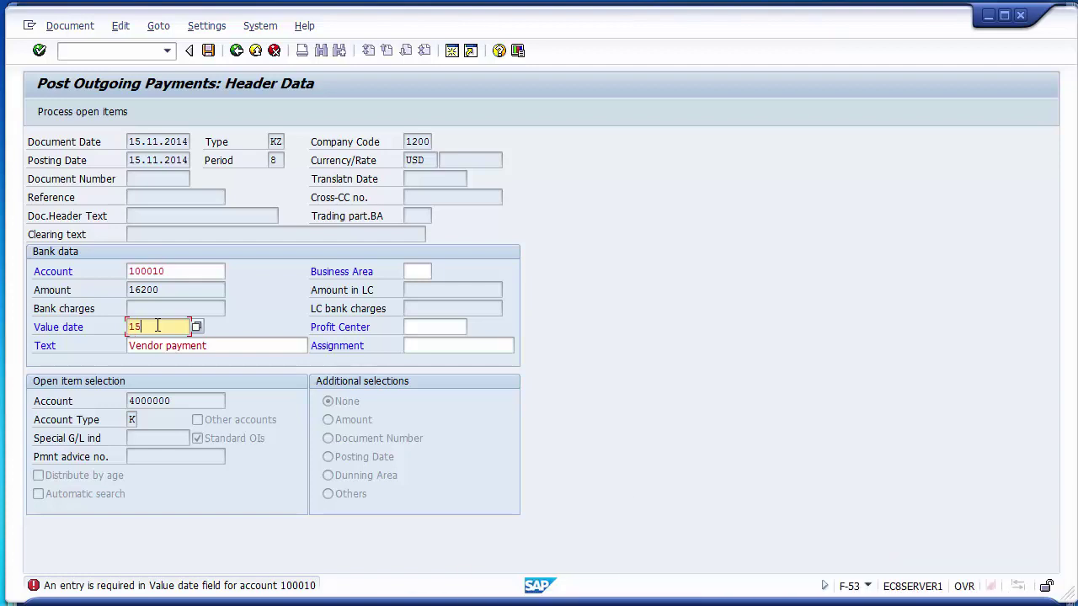
pyautogui.write('.11.2014')
pyautogui.click(91, 120)
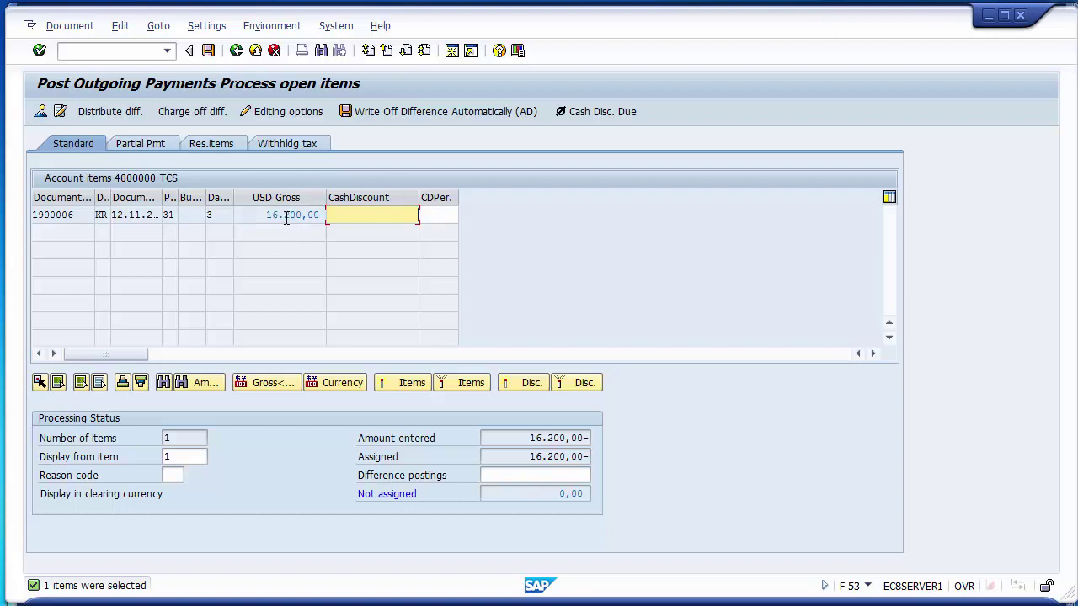
# - Deactivate the TCS invoice's open item, check its effect on the assigned amount, and activate the item again
pyautogui.moveTo(266, 215); pyautogui.dragTo(323, 217)
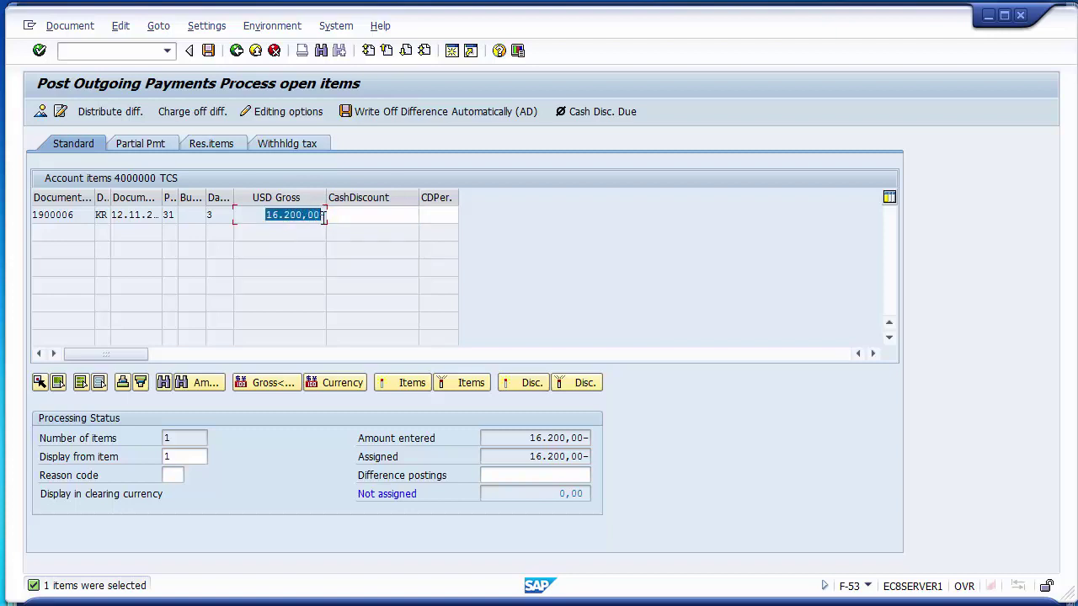
pyautogui.doubleClick(289, 215)
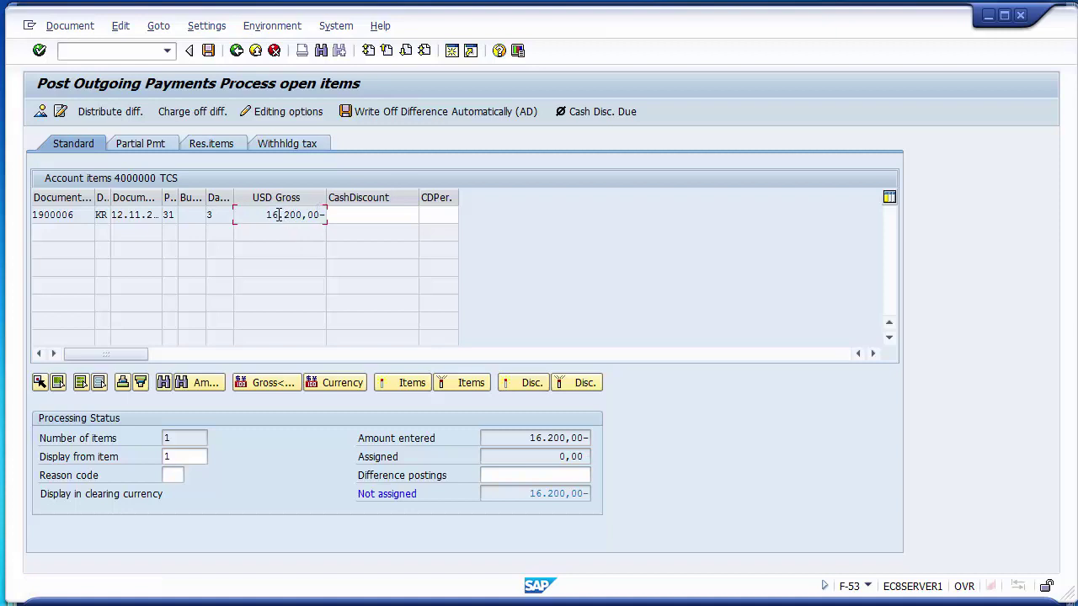
pyautogui.moveTo(562, 456); pyautogui.dragTo(590, 456)
pyautogui.click(544, 456)
pyautogui.click(302, 217)
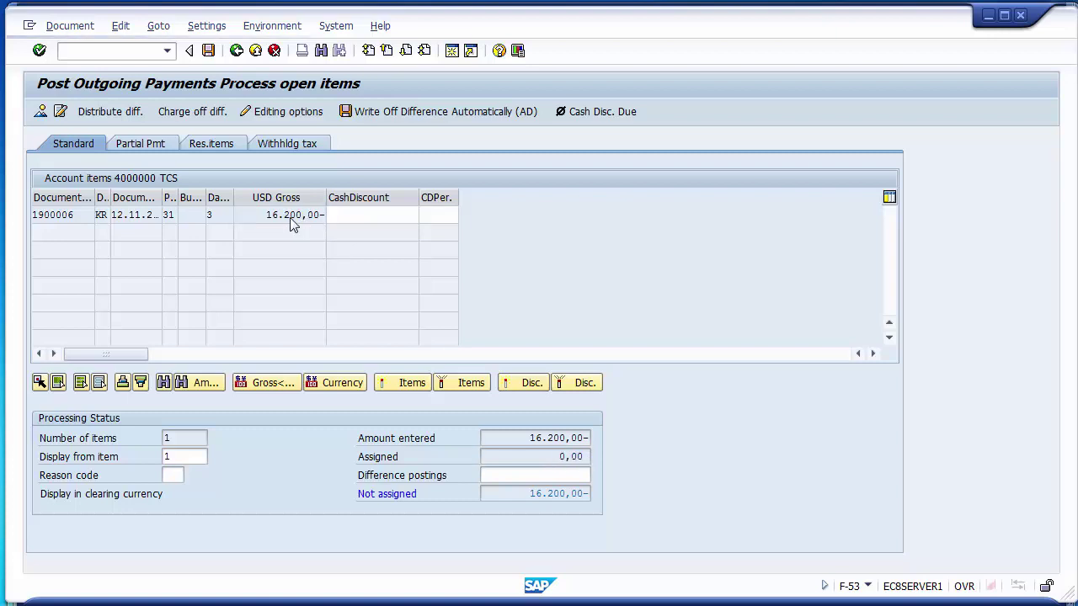
pyautogui.doubleClick(290, 216)
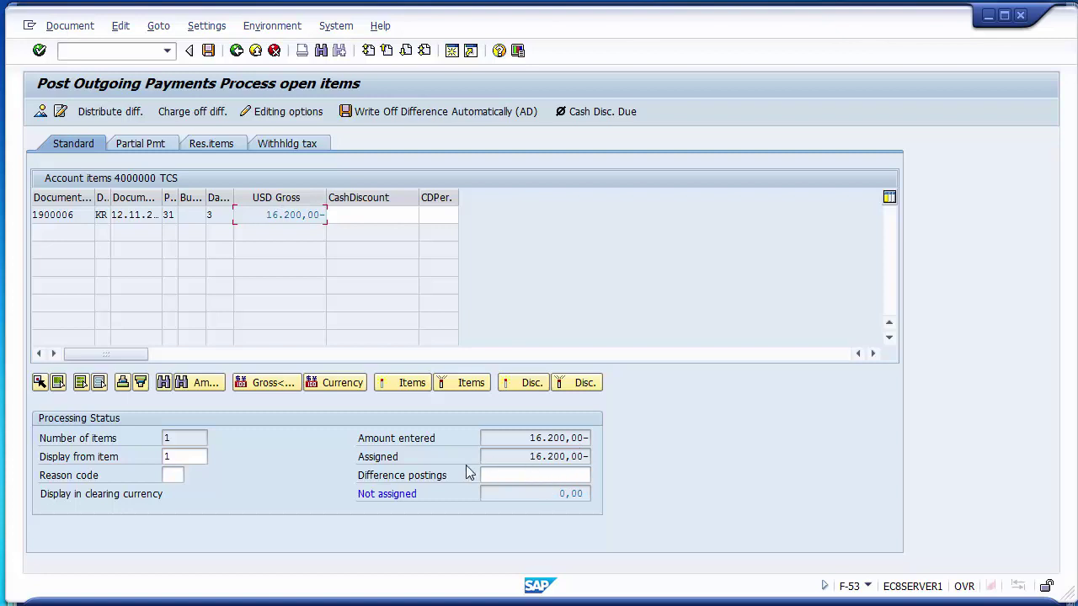
# - Compare the amount entered with the assigned and not assigned amounts in the processing status
pyautogui.moveTo(522, 455); pyautogui.dragTo(592, 454)
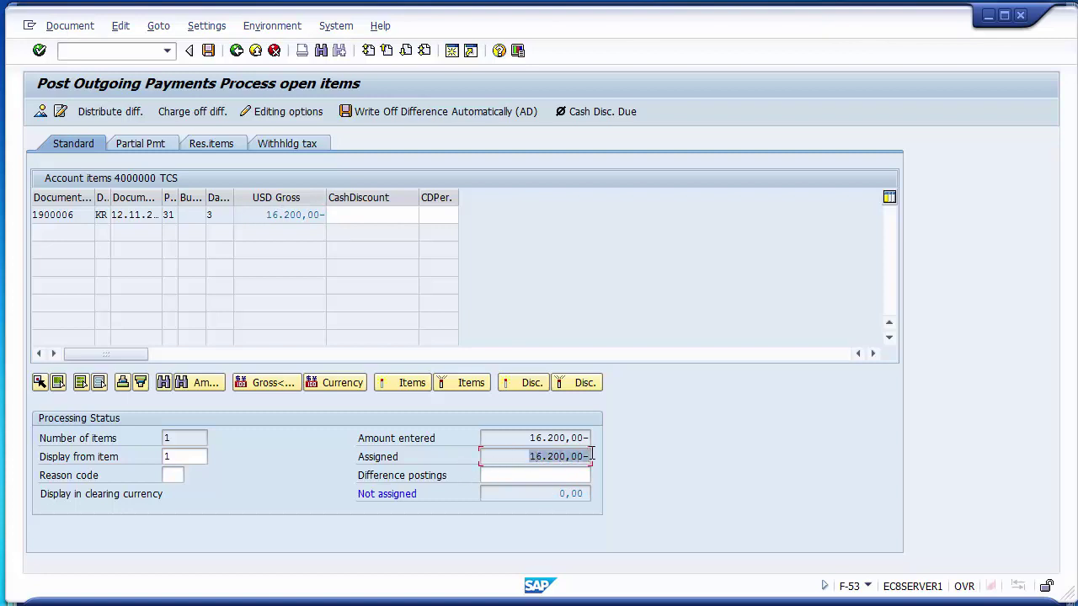
pyautogui.click(519, 437)
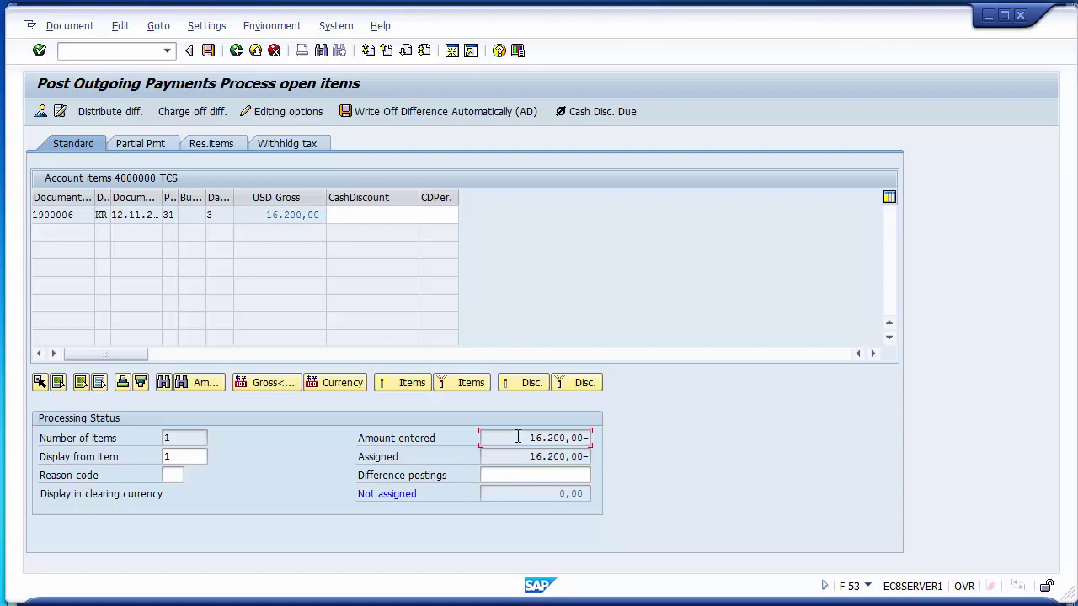
pyautogui.moveTo(519, 437); pyautogui.dragTo(596, 436)
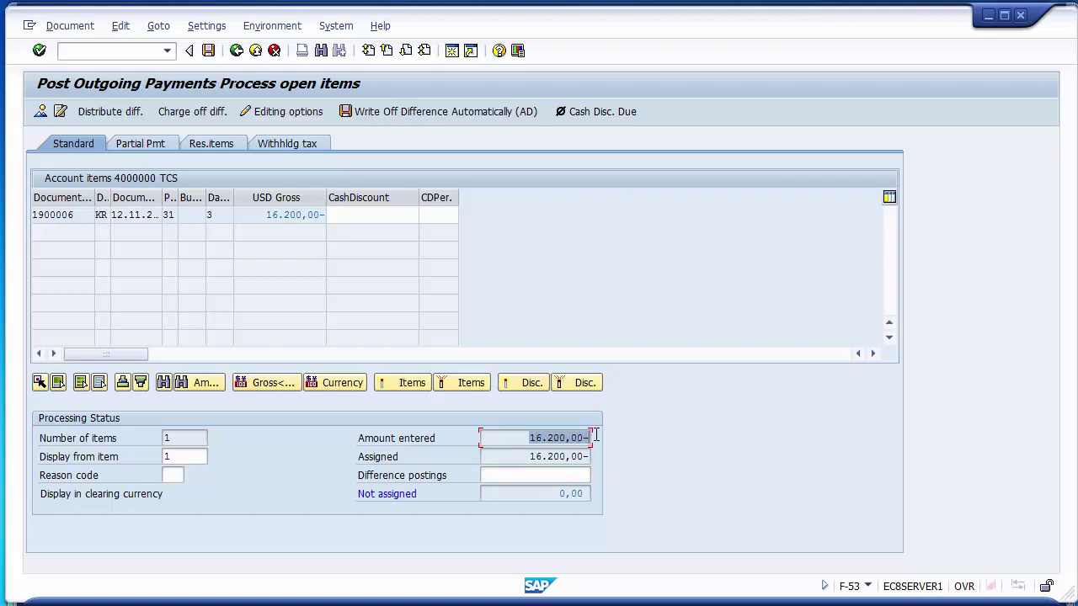
pyautogui.click(525, 437)
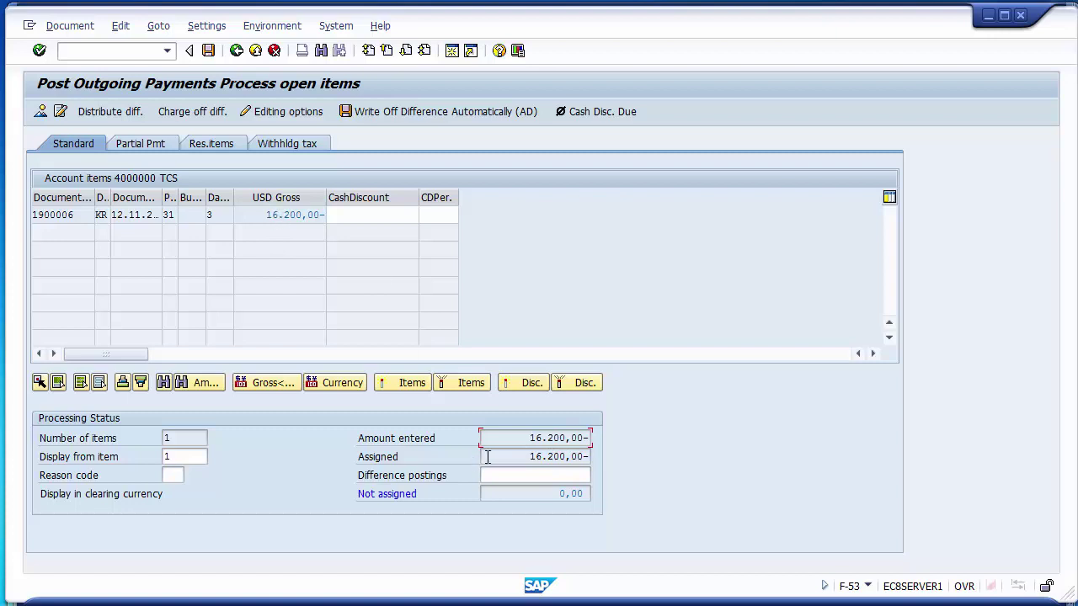
pyautogui.moveTo(505, 456); pyautogui.dragTo(591, 457)
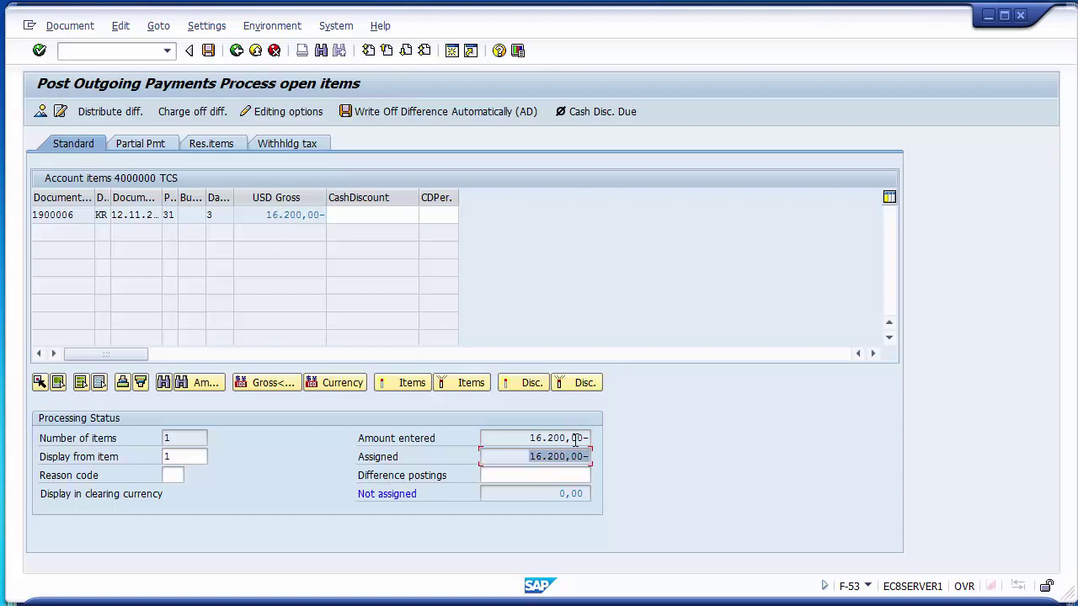
pyautogui.click(575, 439)
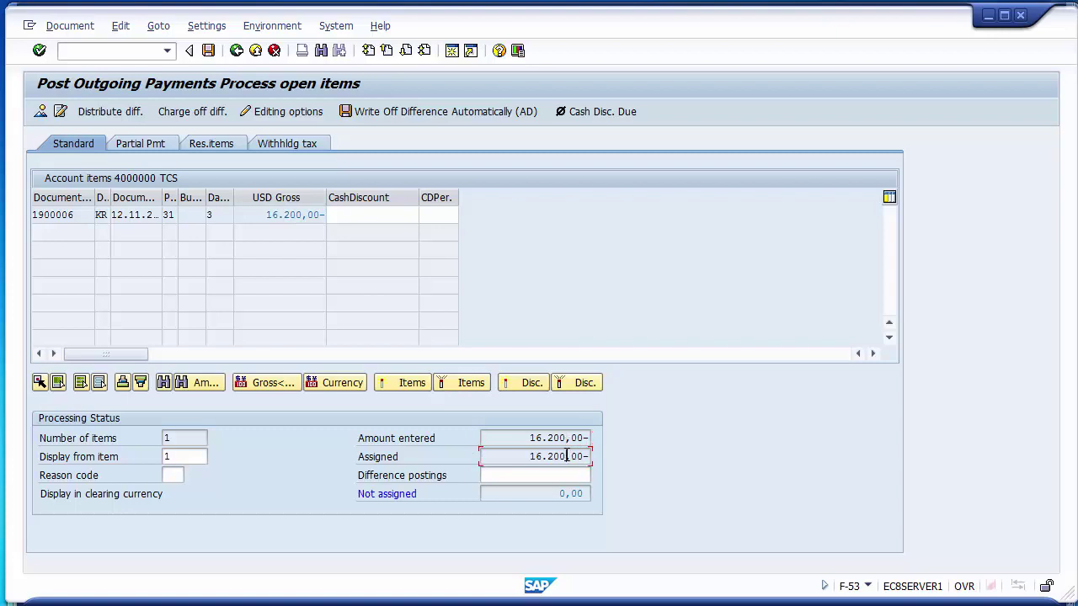
pyautogui.moveTo(553, 494); pyautogui.dragTo(580, 494)
# - Simulate the outgoing payment document to display its bank and vendor line items
pyautogui.click(68, 26)
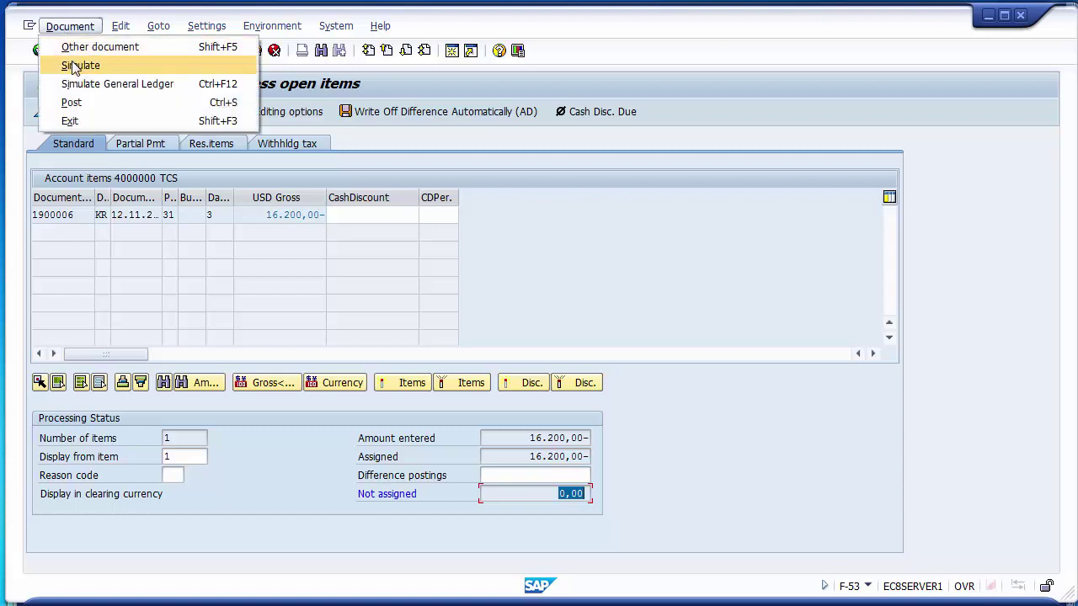
pyautogui.click(229, 333)
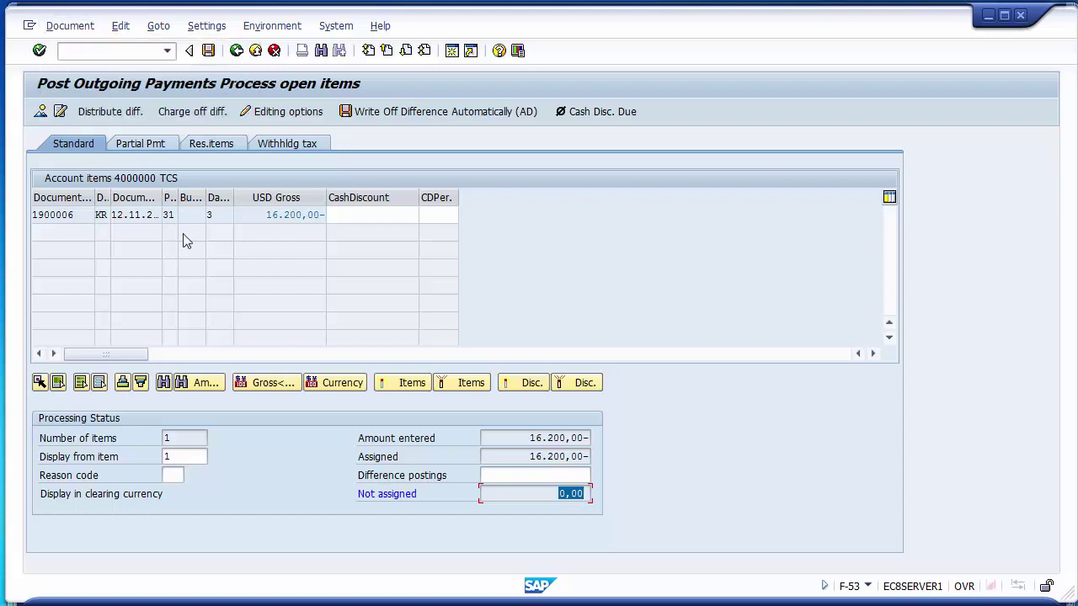
pyautogui.click(75, 30)
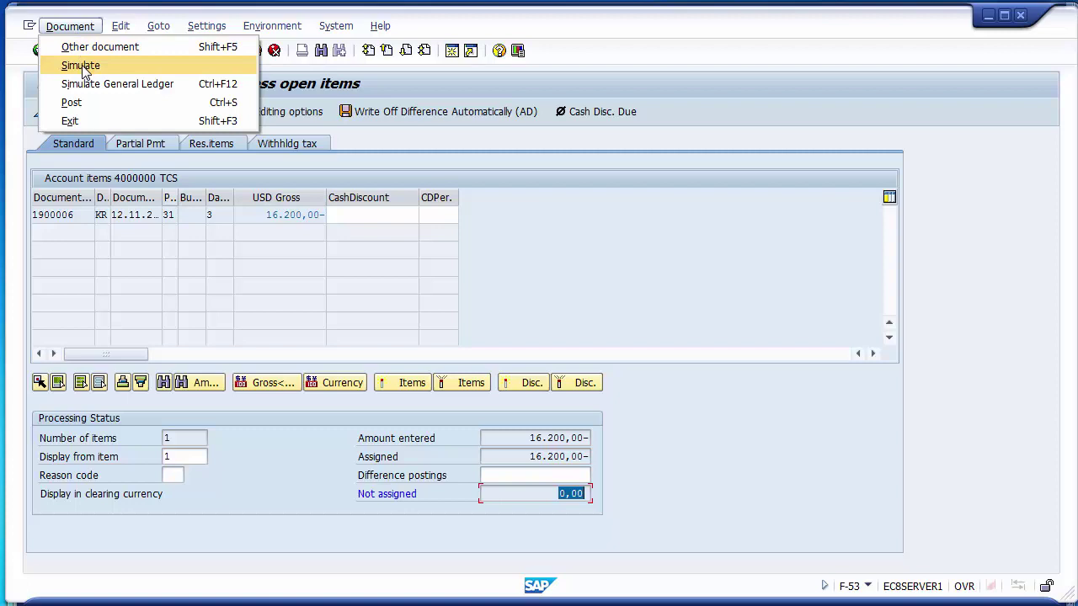
pyautogui.click(81, 65)
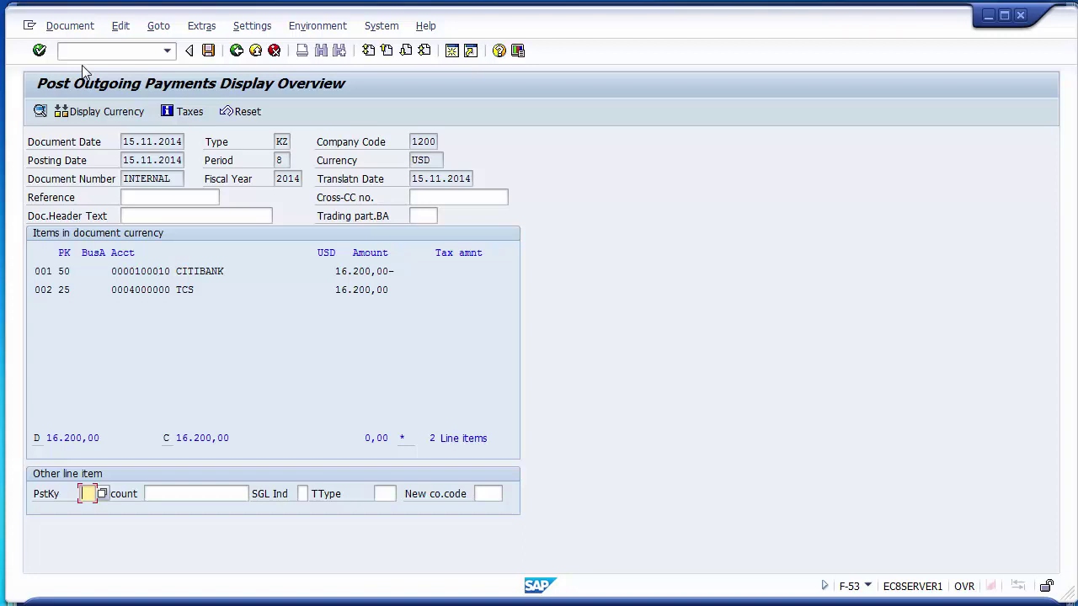
# - Review the amounts and posting keys of the simulated Citibank and TCS line items, and post the outgoing payment
pyautogui.click(392, 271)
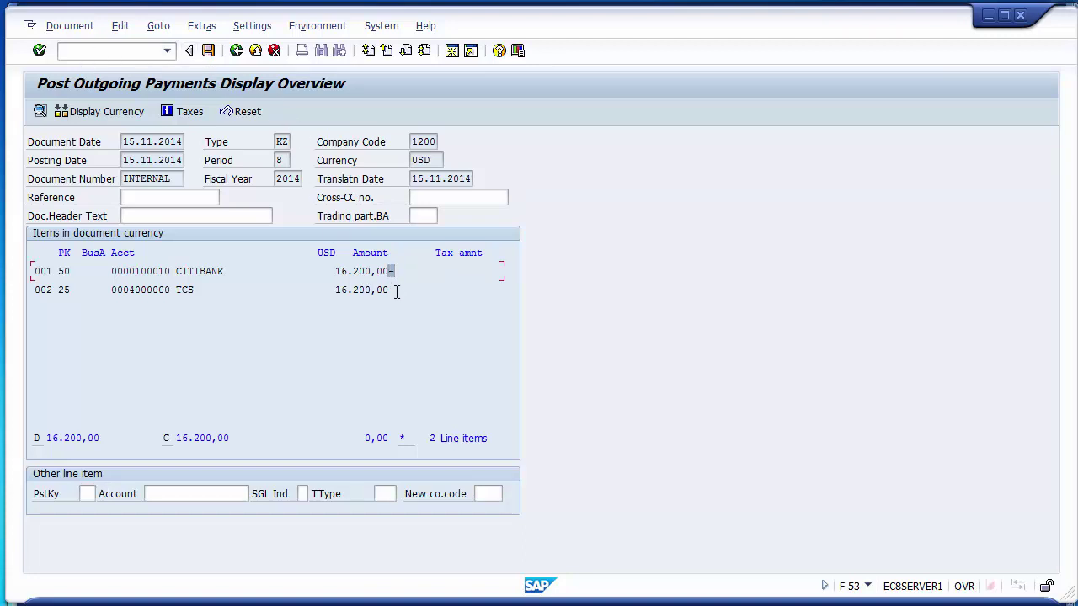
pyautogui.click(251, 295)
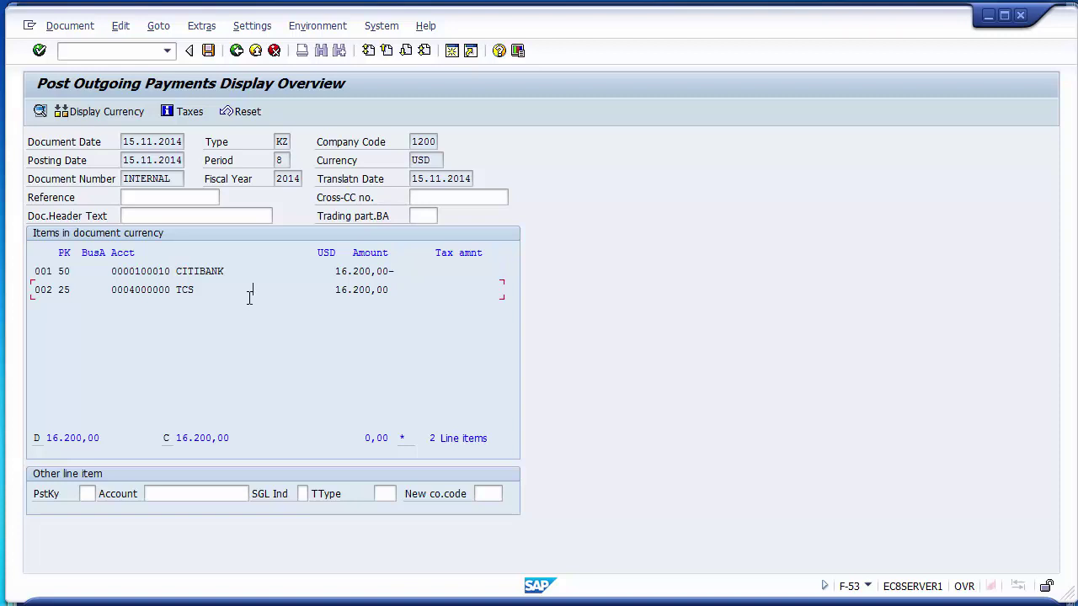
pyautogui.moveTo(71, 271)
pyautogui.mouseDown()
pyautogui.moveTo(59, 272)
pyautogui.moveTo(74, 271)
pyautogui.mouseUp()
pyautogui.click(60, 272)
pyautogui.moveTo(71, 289); pyautogui.dragTo(60, 293)
pyautogui.click(133, 321)
pyautogui.click(209, 54)
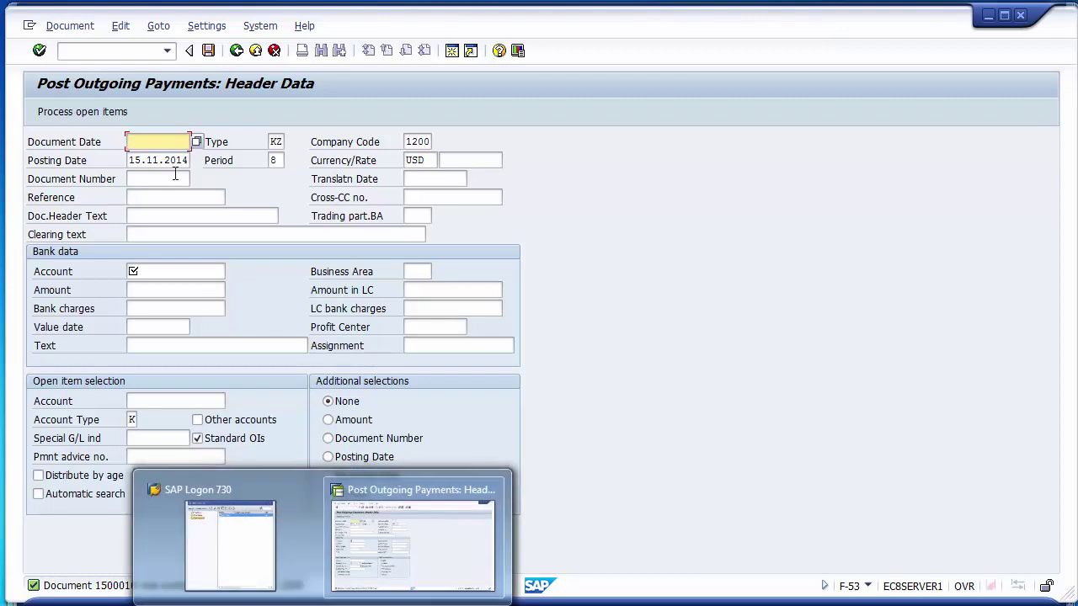
# - Open the vendor line item display (FBL1N) and run it for the TCS vendor's open items in company code 1200
pyautogui.click(104, 55)
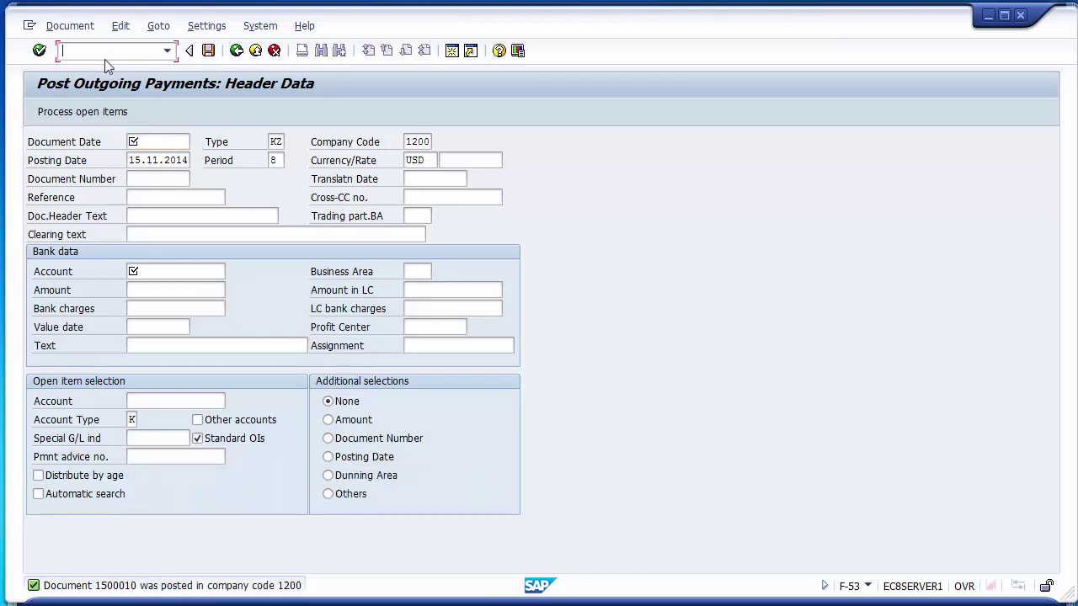
pyautogui.write('/nfbl1n')
pyautogui.press('Return')
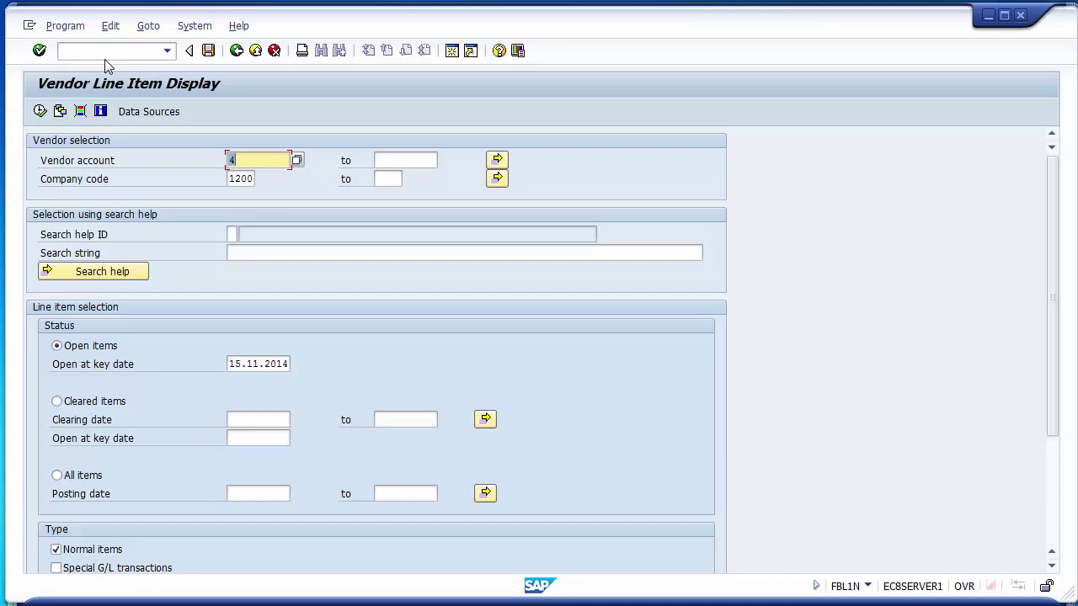
pyautogui.press('BackSpace')
pyautogui.write('4')
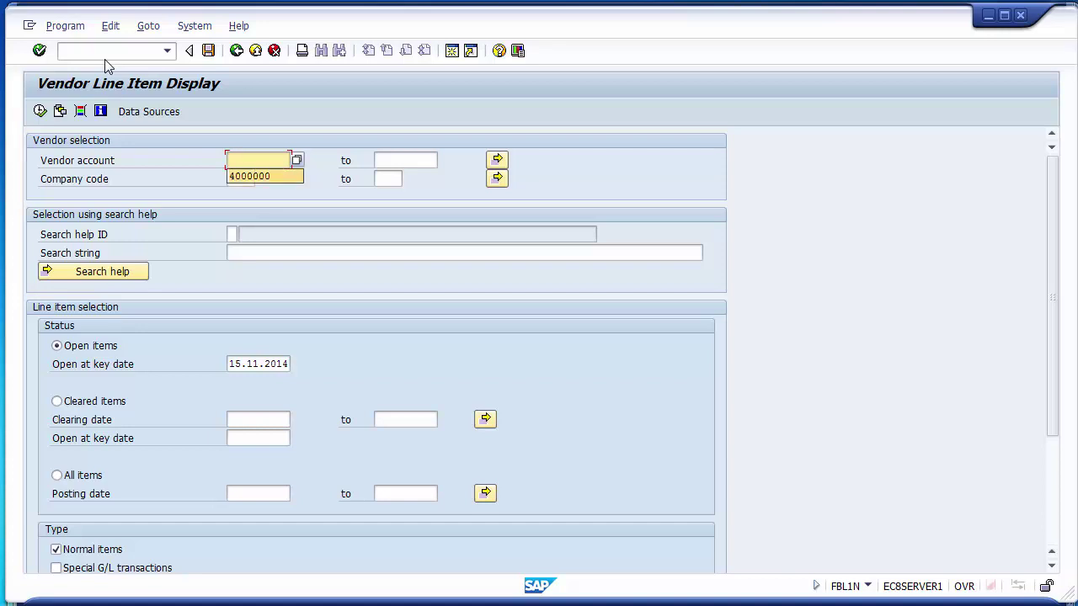
pyautogui.press('Down')
pyautogui.press('Return')
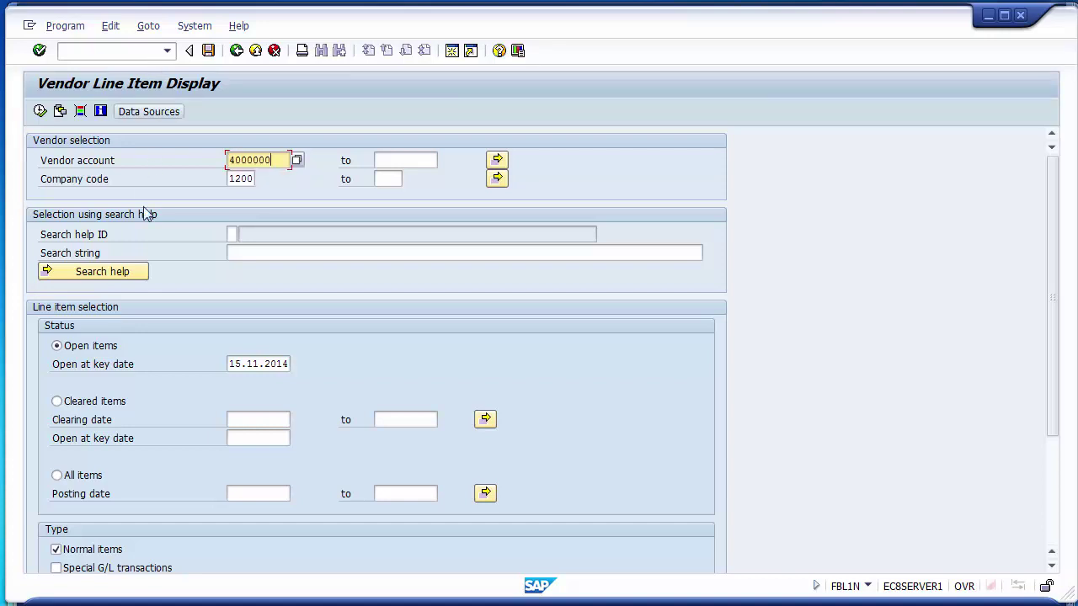
pyautogui.click(39, 111)
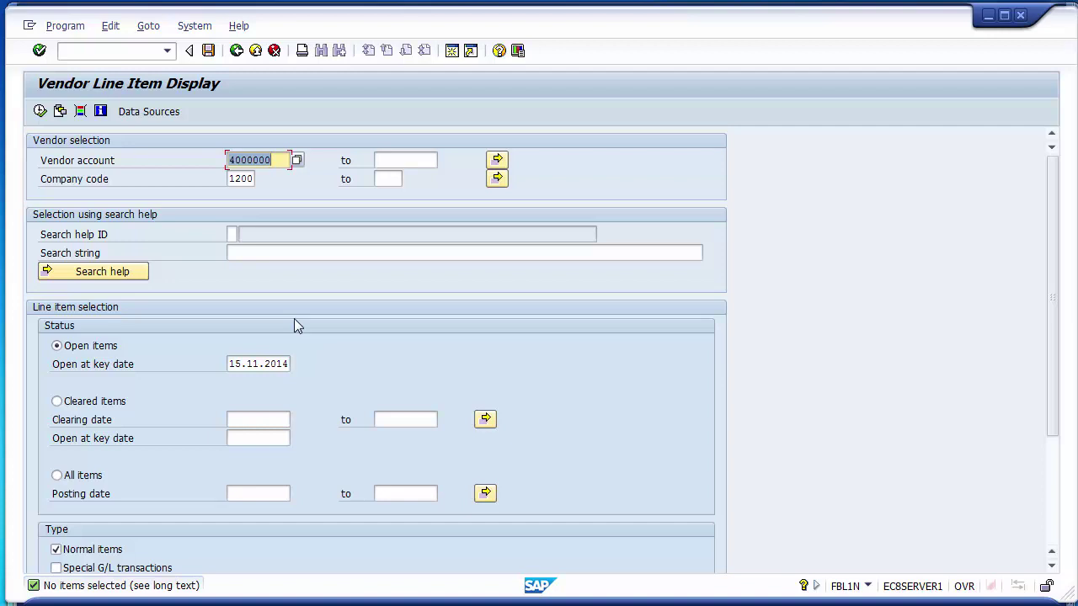
# - List the vendor's cleared items with clearing dates from 15.11.2014 to 15.11.2014
pyautogui.click(58, 404)
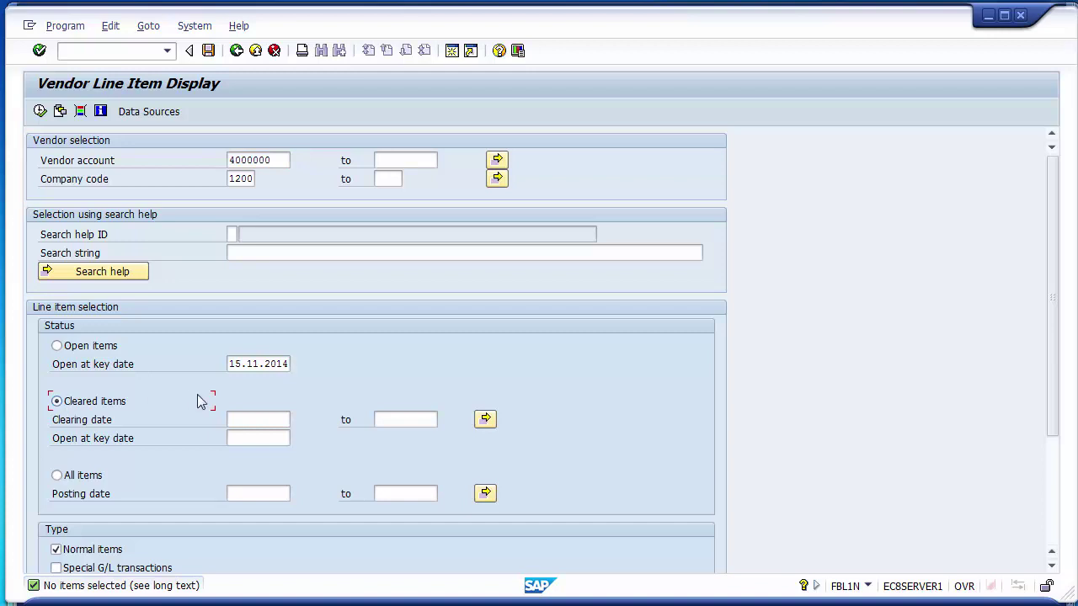
pyautogui.click(267, 421)
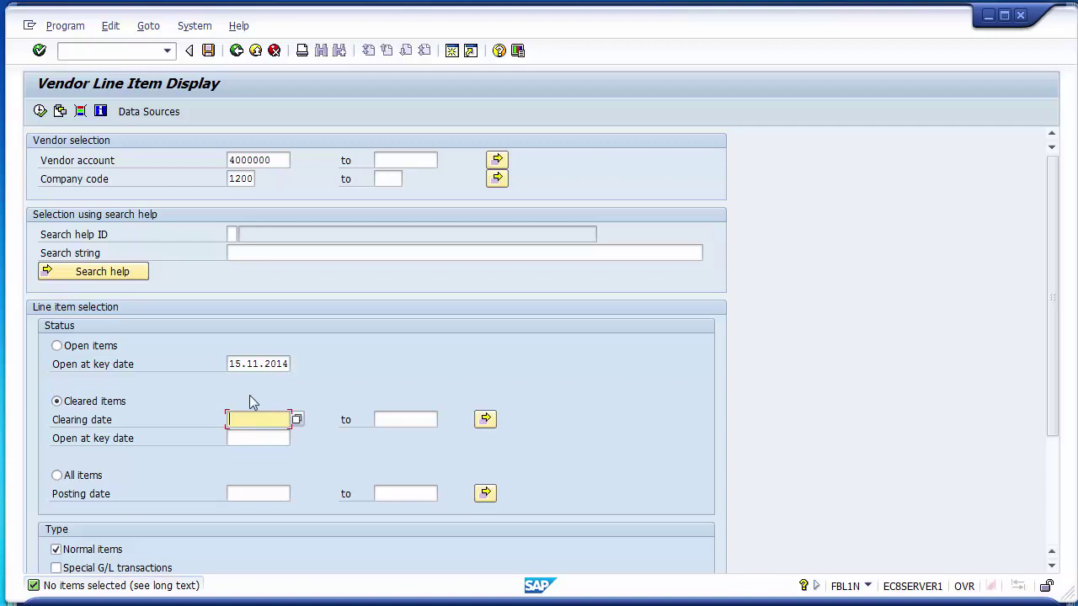
pyautogui.moveTo(231, 364); pyautogui.dragTo(292, 364)
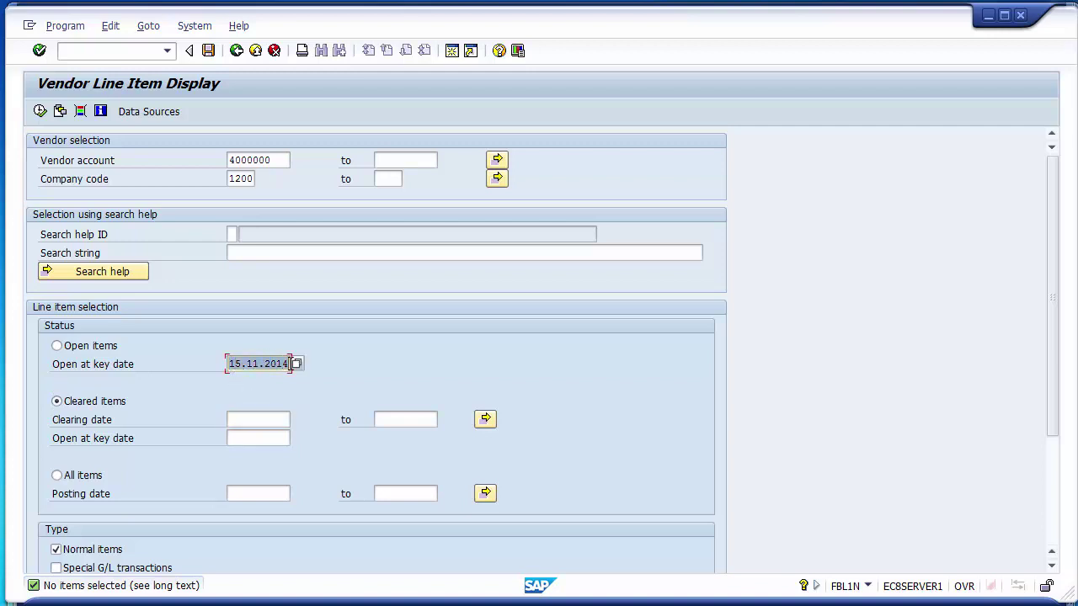
pyautogui.hotkey('ctrl', 'c')
pyautogui.click(271, 419)
pyautogui.hotkey('ctrl', 'v')
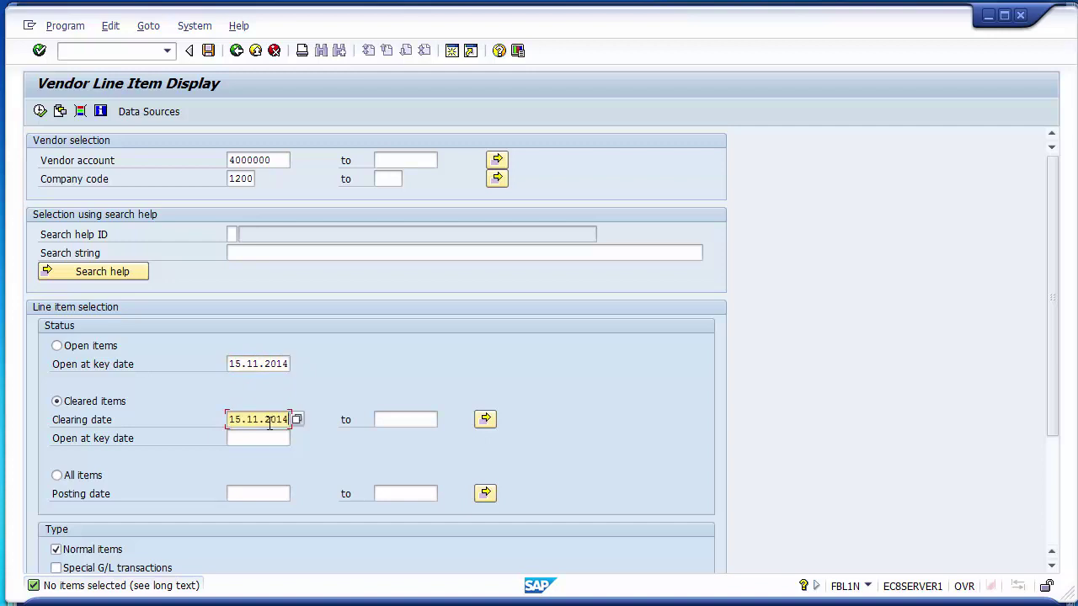
pyautogui.press('Tab')
pyautogui.hotkey('ctrl', 'v')
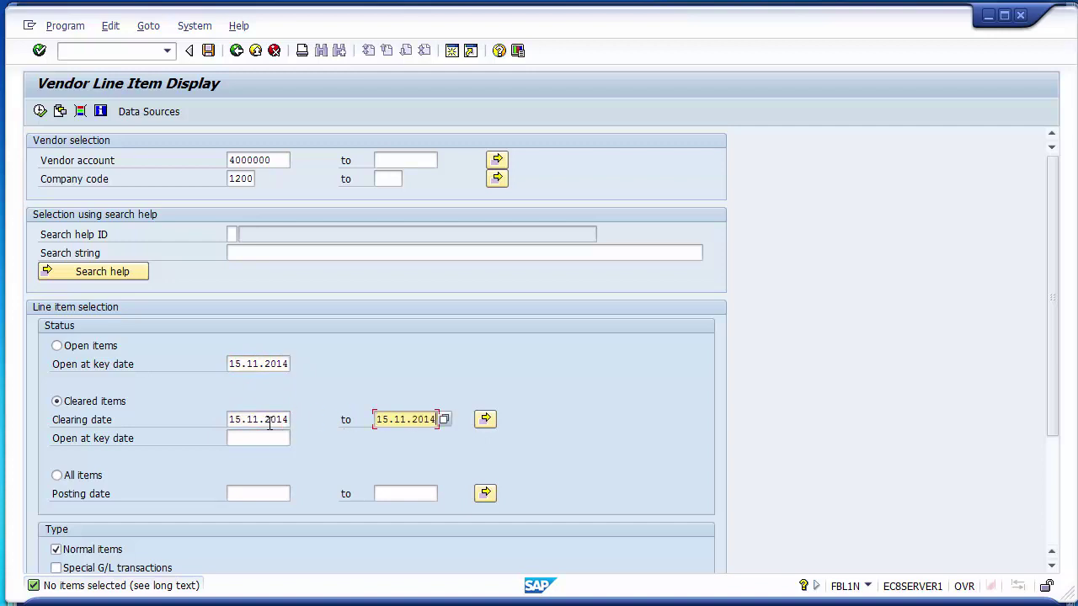
pyautogui.click(271, 418)
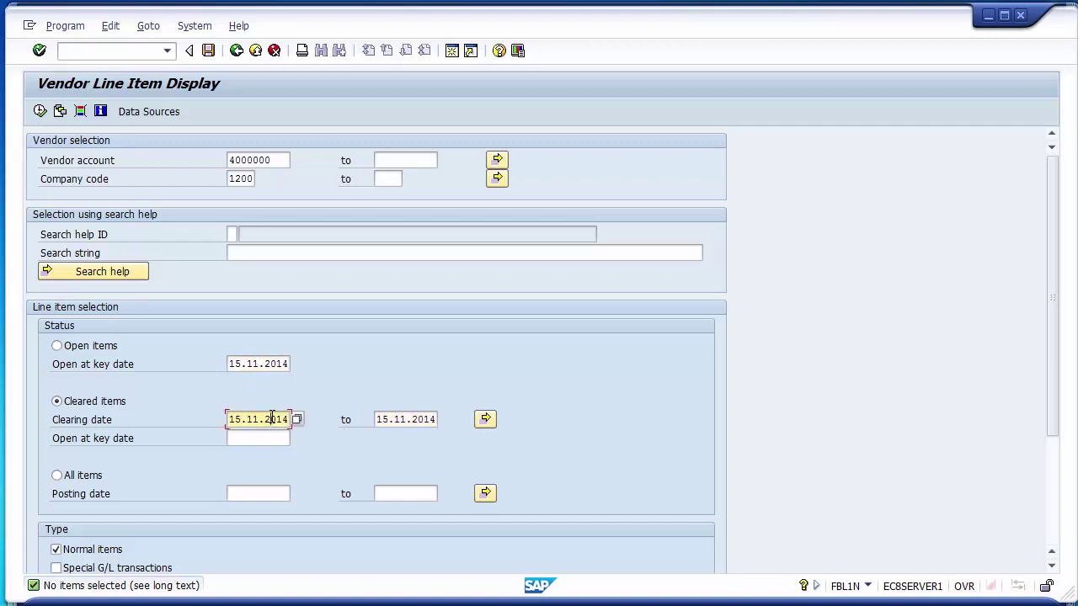
pyautogui.click(395, 425)
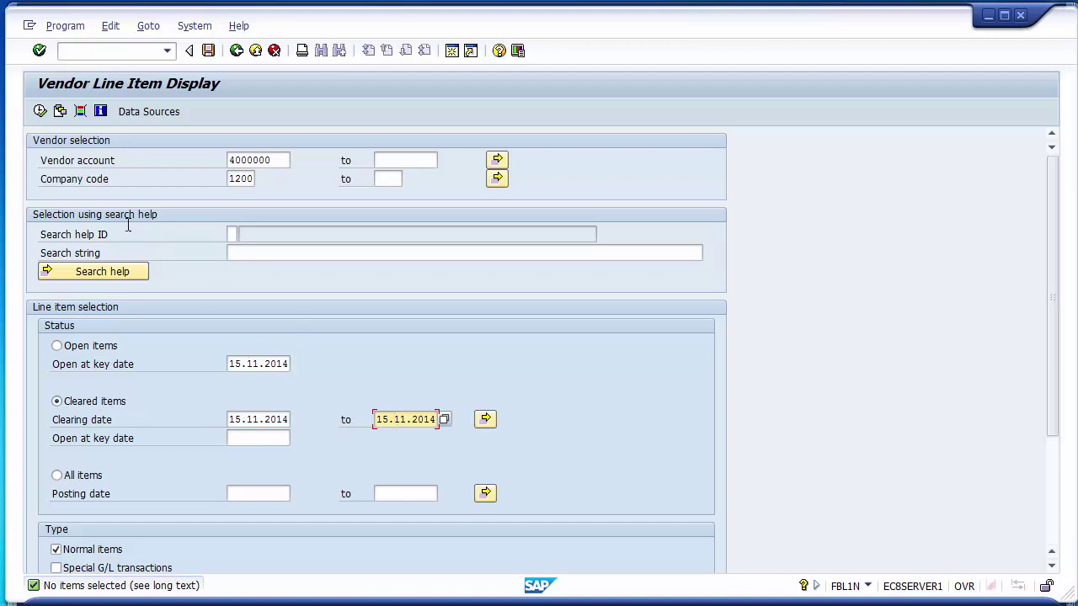
pyautogui.click(41, 112)
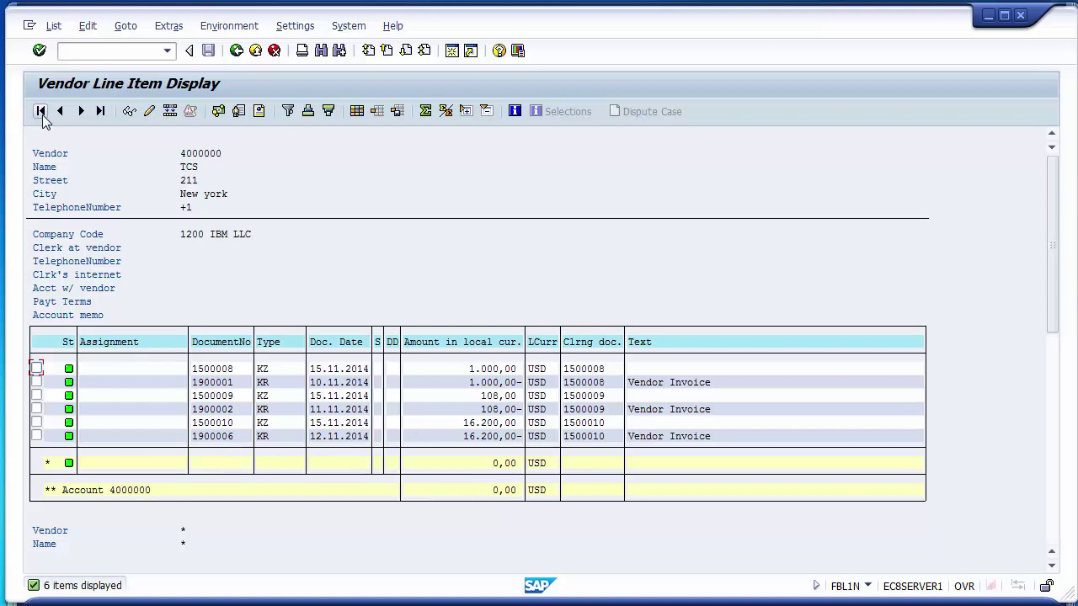
# - Compare the 16.200,00 USD payment with its vendor invoice by document number, date, amount and clearing document
pyautogui.click(472, 428)
pyautogui.click(580, 425)
pyautogui.click(194, 440)
pyautogui.click(313, 445)
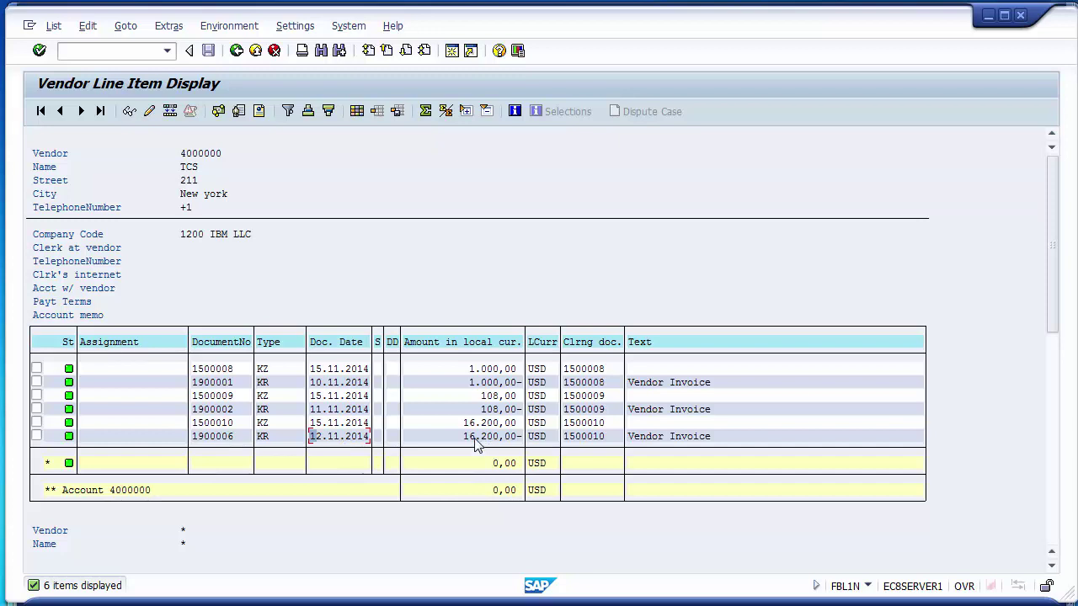
pyautogui.click(199, 426)
pyautogui.click(469, 428)
# - Return to the line item selection and run it again for open items at key date 15.11.2014
pyautogui.click(236, 50)
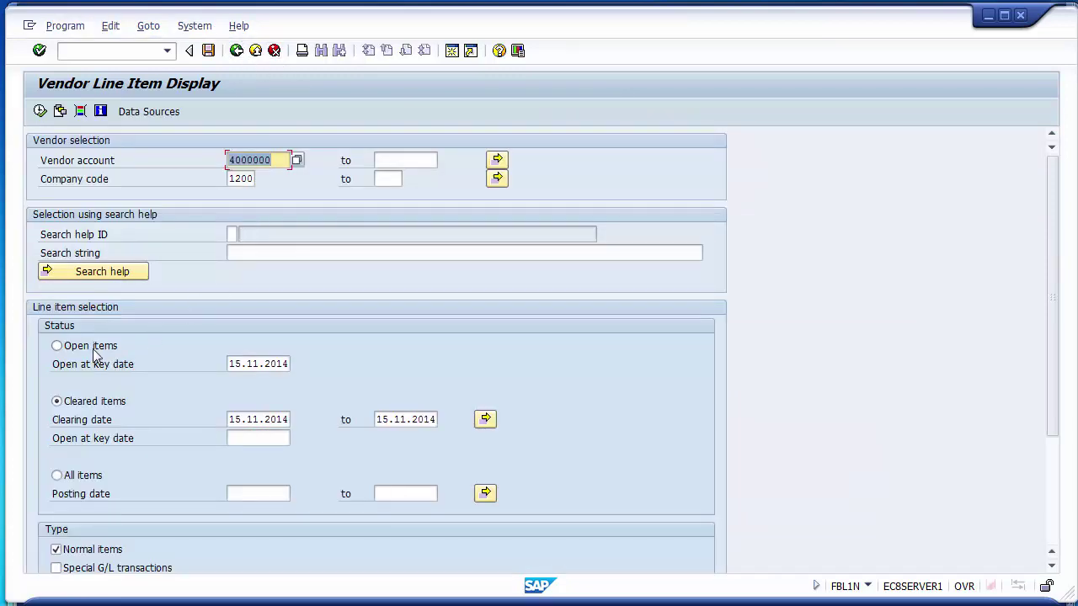
pyautogui.click(94, 352)
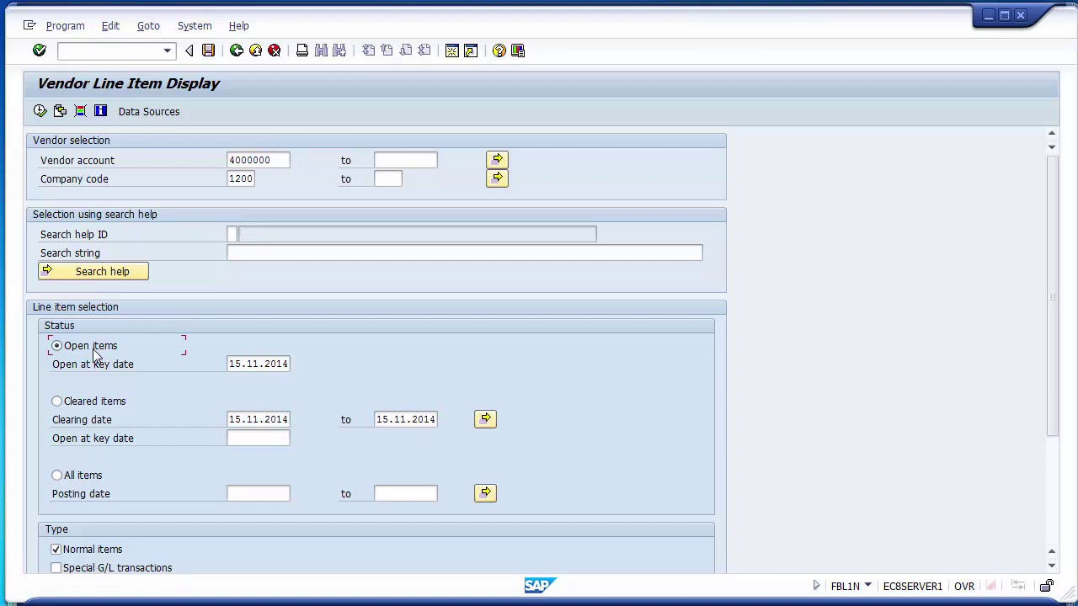
pyautogui.click(40, 111)
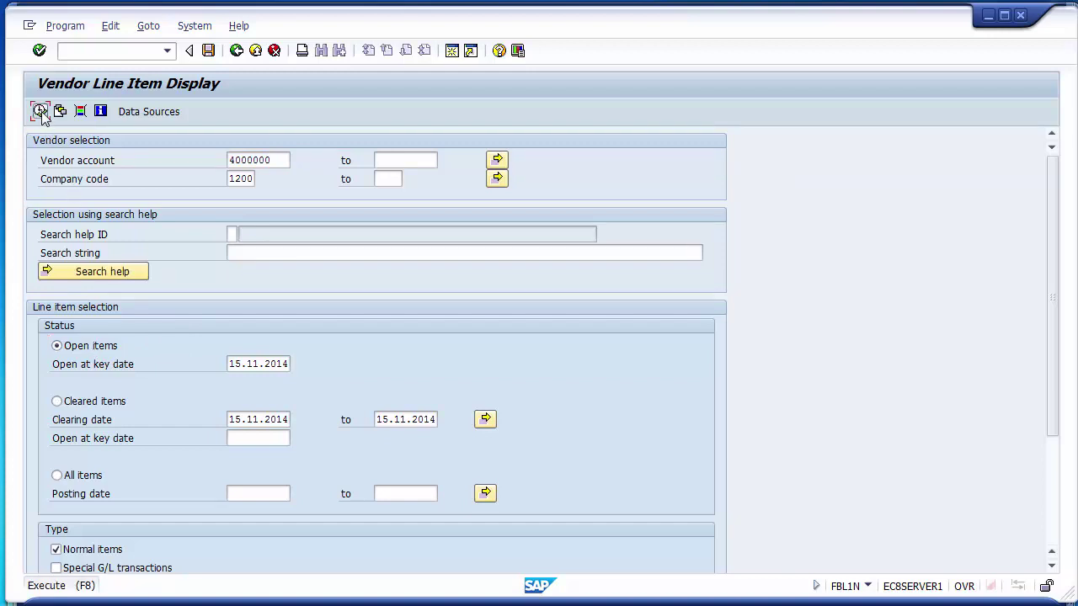
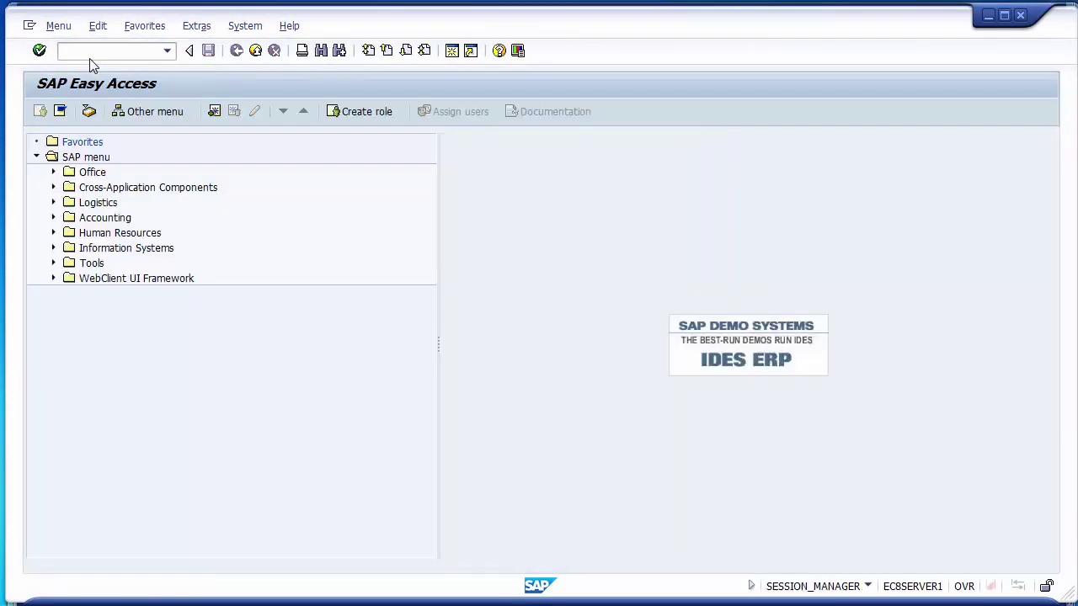
# - Start a vendor down payment posting (F-48) and set both the document date and posting date to 10.11.2014
pyautogui.write('f-48')
pyautogui.press('Return')
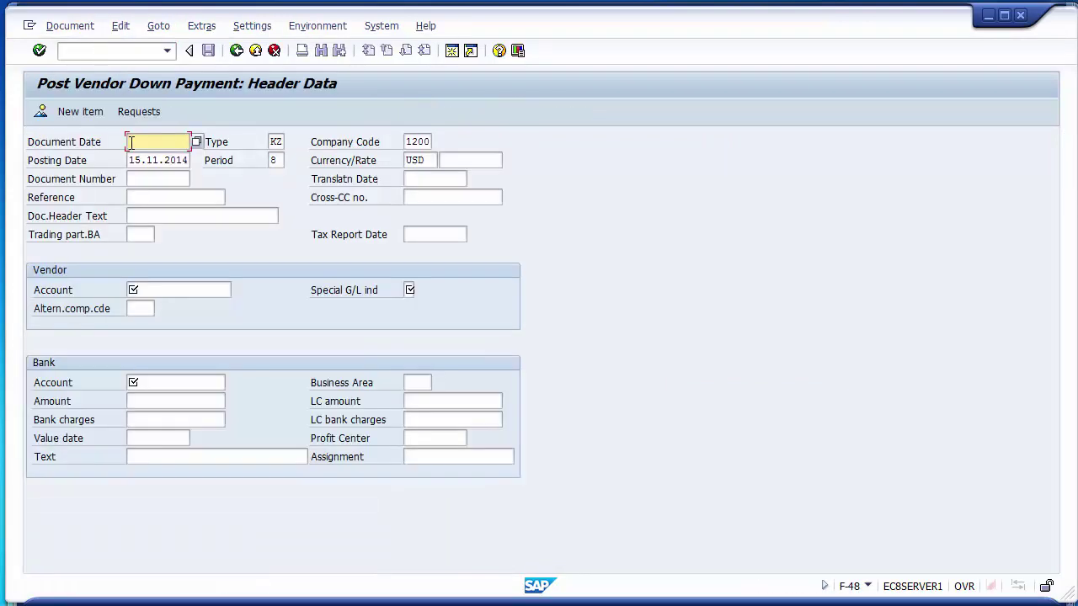
pyautogui.click(131, 144)
pyautogui.press('Down')
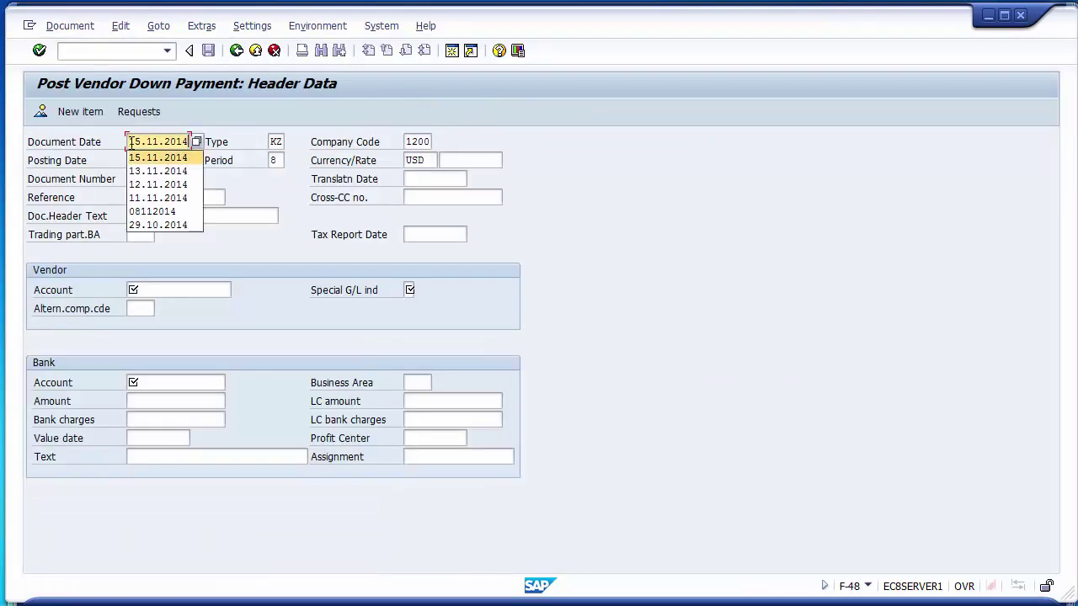
pyautogui.press('Return')
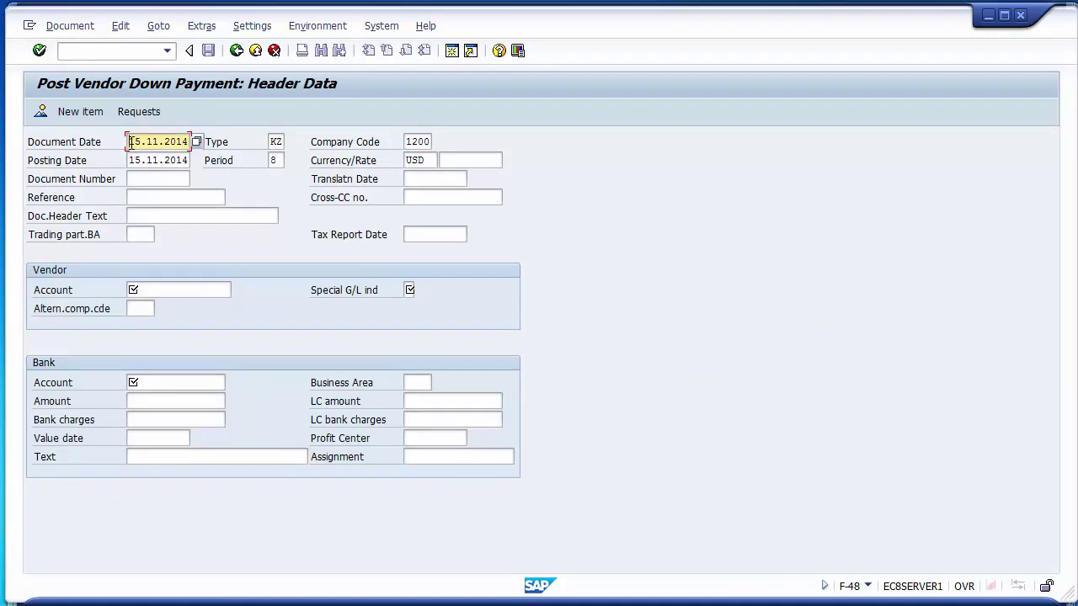
pyautogui.write('10')
pyautogui.press('Down')
pyautogui.write('0')
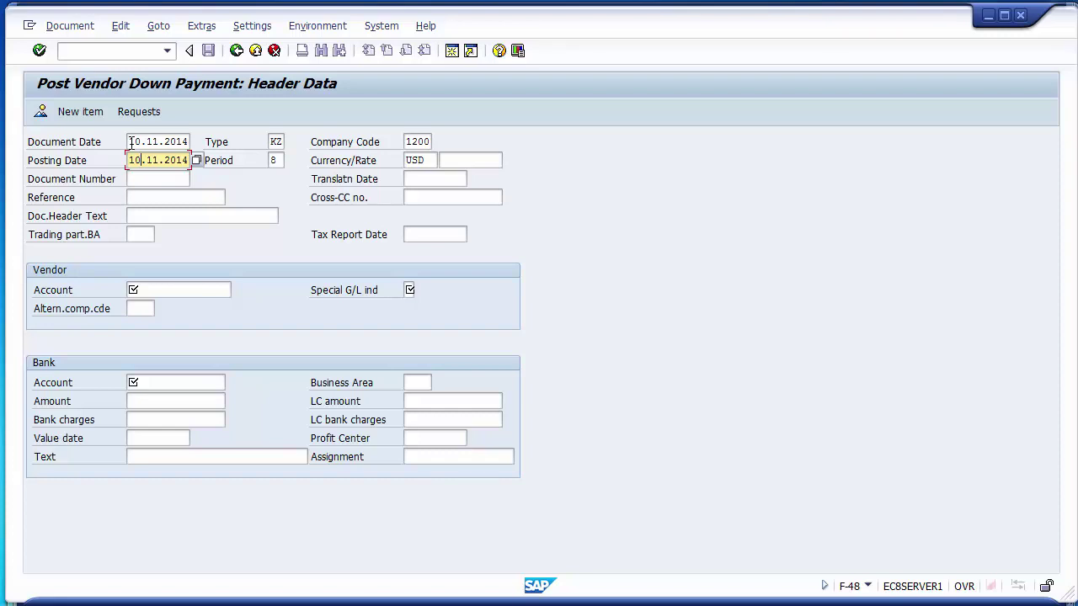
# - Enter the TCS vendor's account in the vendor data of the down payment
pyautogui.press('Down')
pyautogui.press('Down')
pyautogui.press('Down')
pyautogui.press('Down')
pyautogui.press('Down')
pyautogui.press('Down')
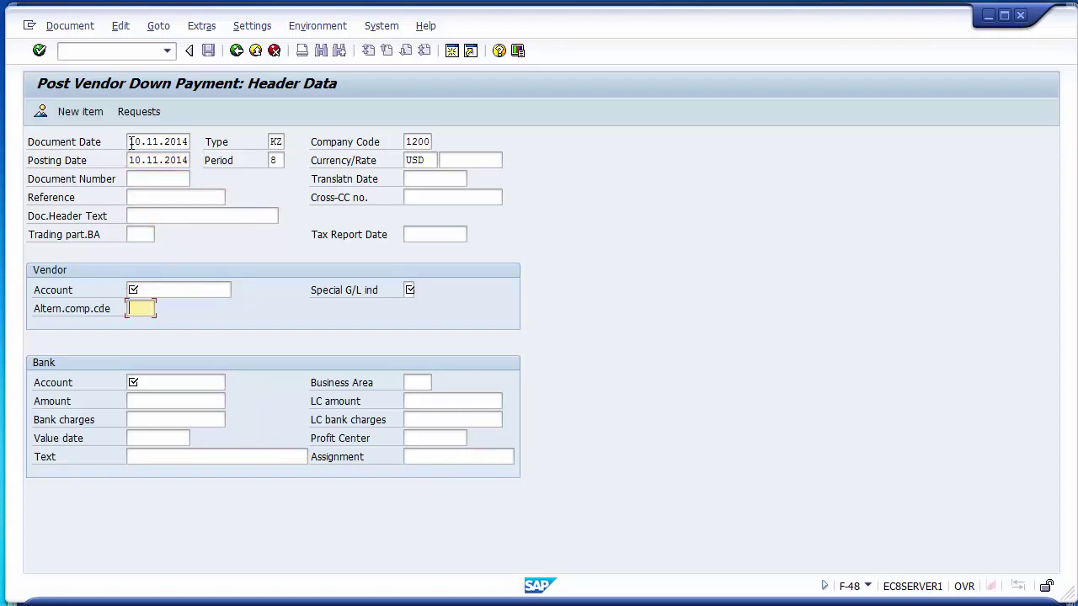
pyautogui.press('Up')
pyautogui.press('BackSpace')
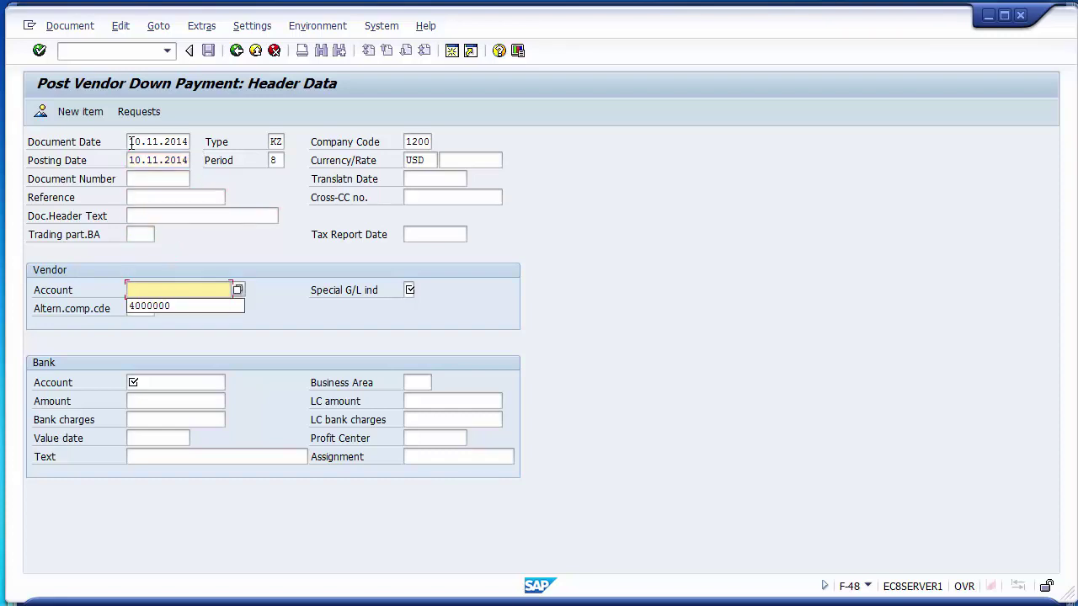
pyautogui.press('Down')
pyautogui.press('Return')
pyautogui.press('Tab')
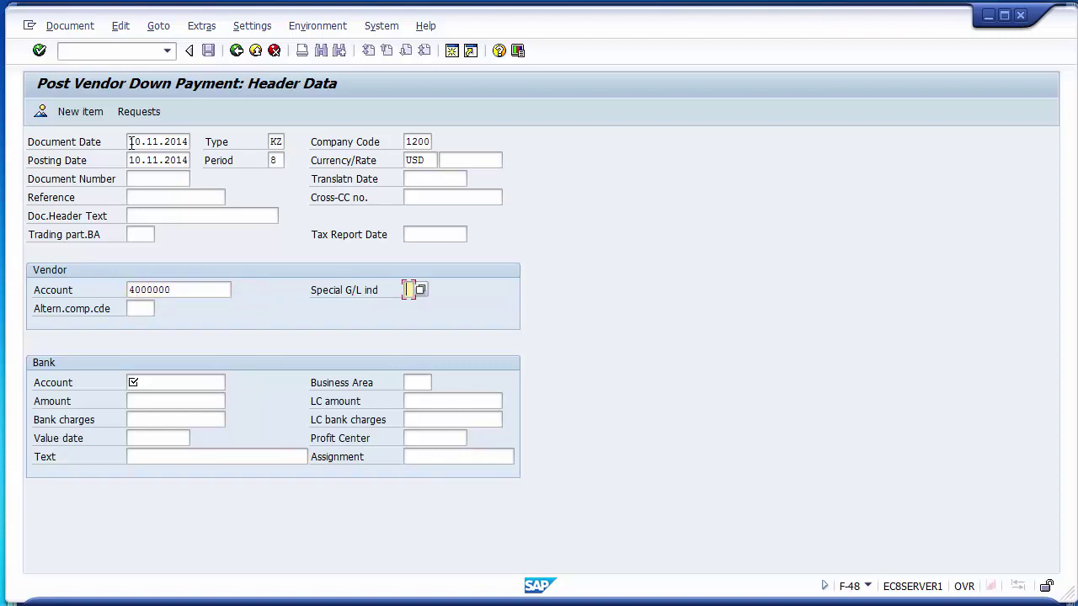
# - Set the vendor's special G/L indicator to C, Advance to Capital Vendors
pyautogui.click(420, 291)
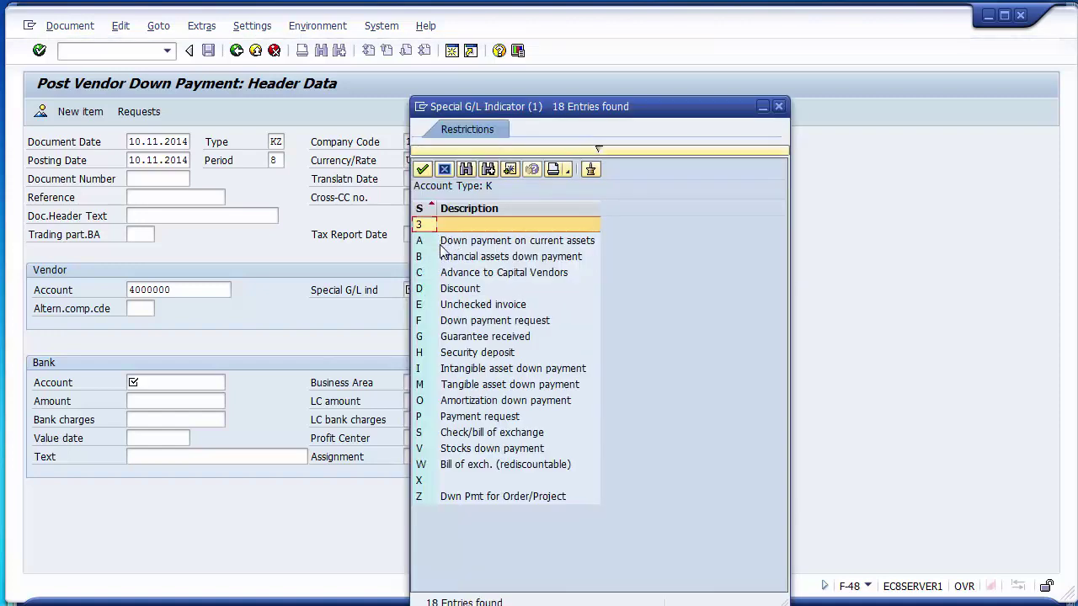
pyautogui.click(447, 242)
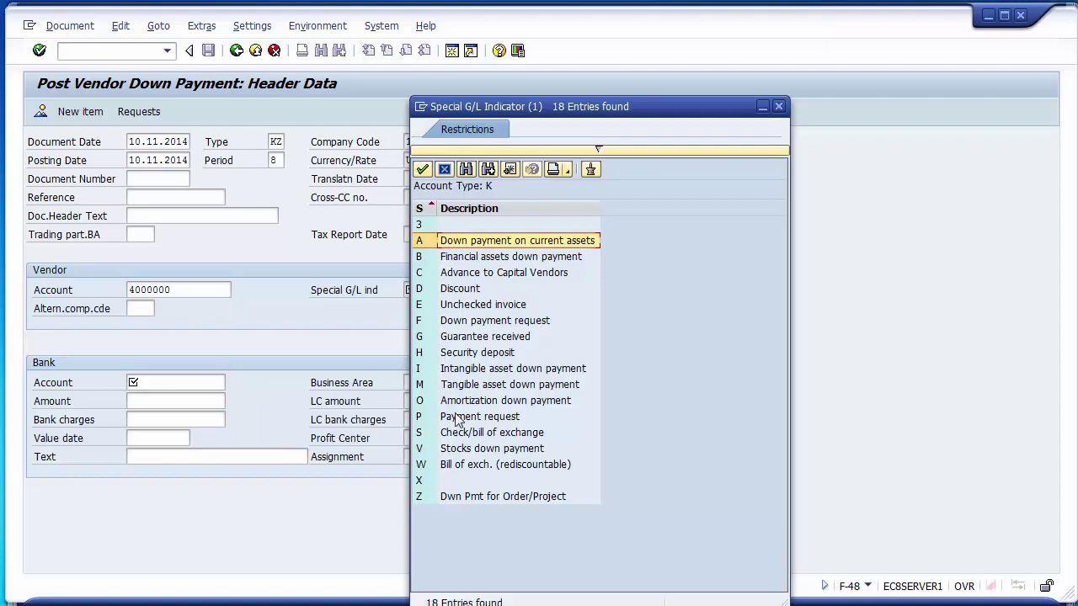
pyautogui.click(462, 279)
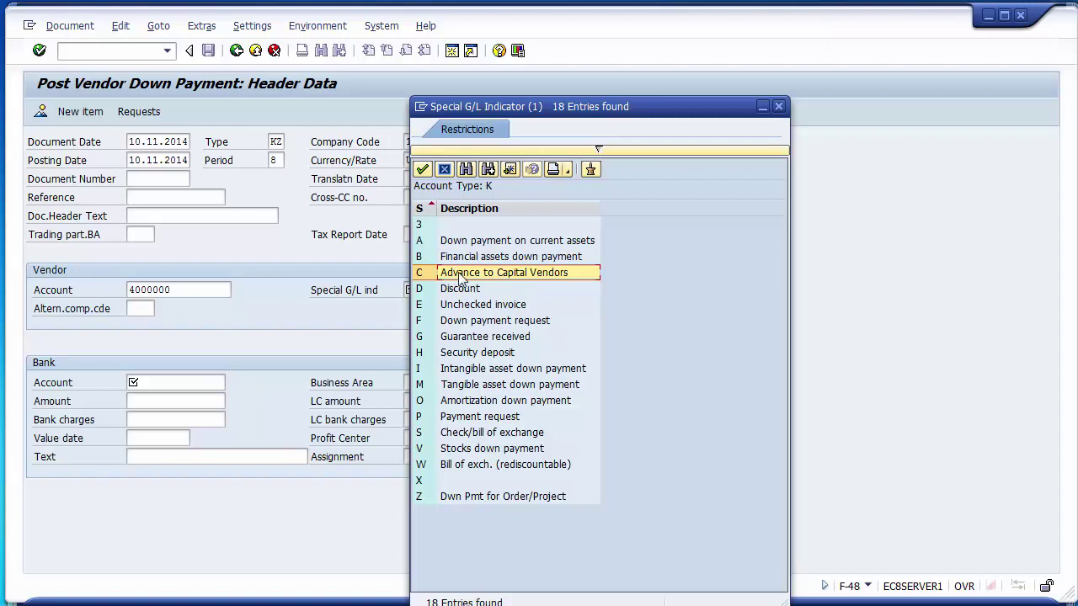
pyautogui.doubleClick(462, 279)
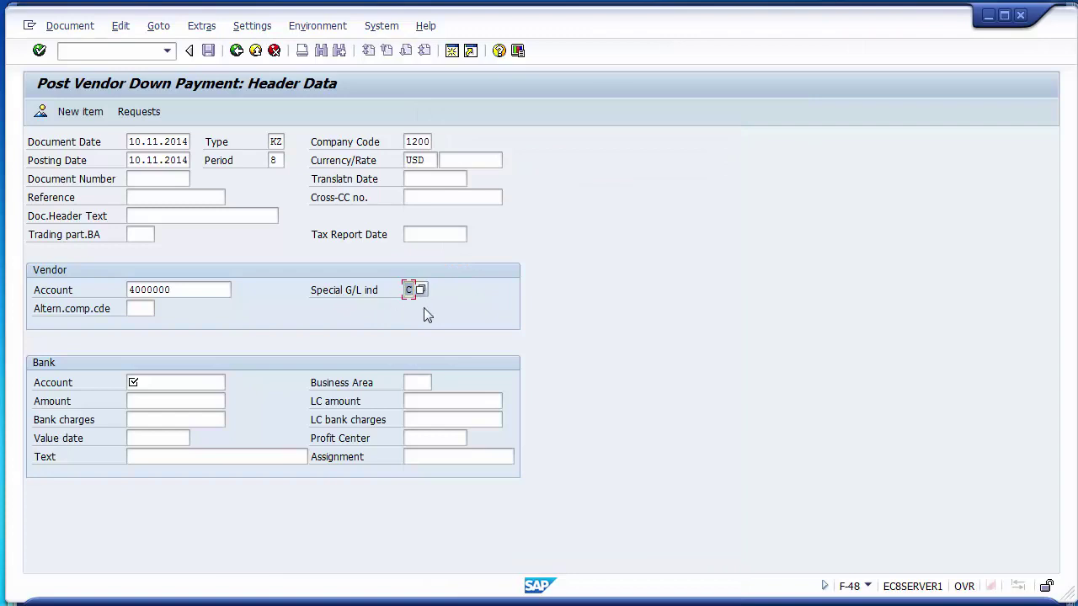
# - Enter the Citibank G/L account in the bank data and set the bank amount to 20000
pyautogui.click(176, 384)
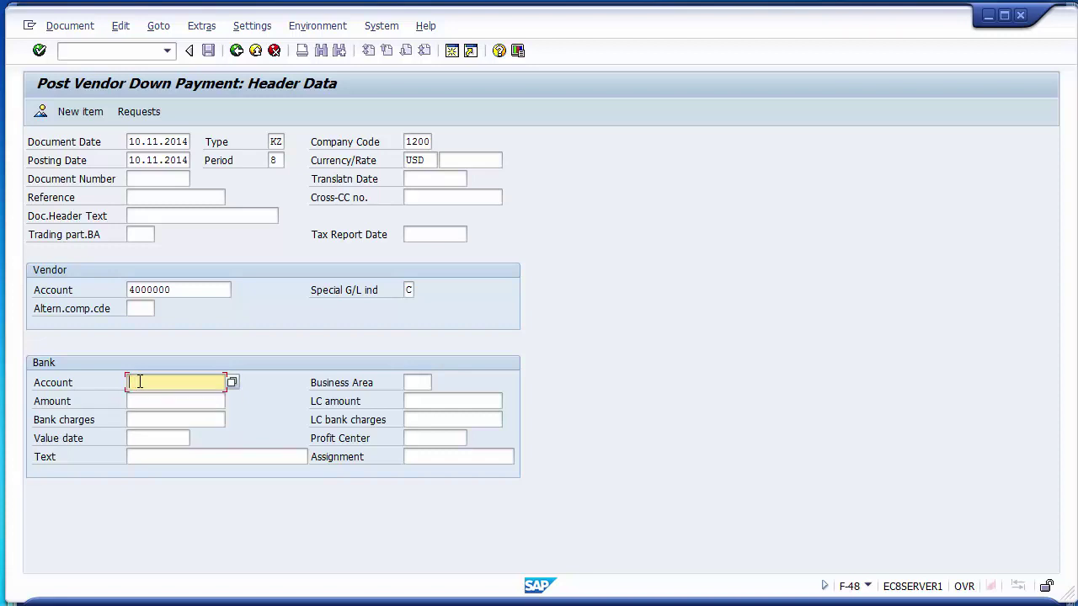
pyautogui.write('1')
pyautogui.press('Down')
pyautogui.press('Return')
pyautogui.click(175, 401)
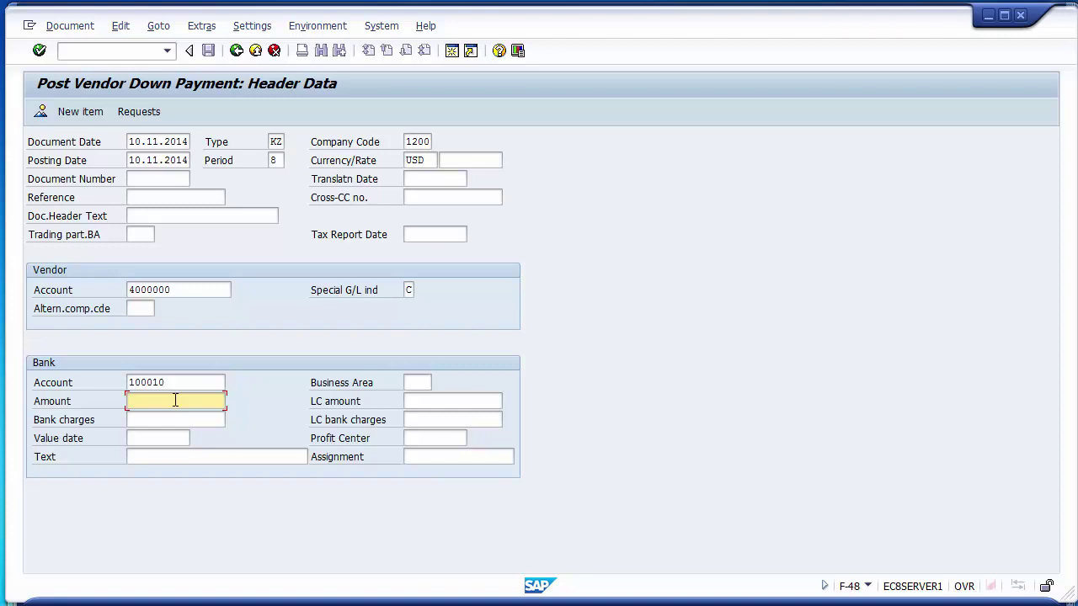
pyautogui.write('20000')
# - Set the value date in the bank data to 10.11.2014
pyautogui.click(164, 438)
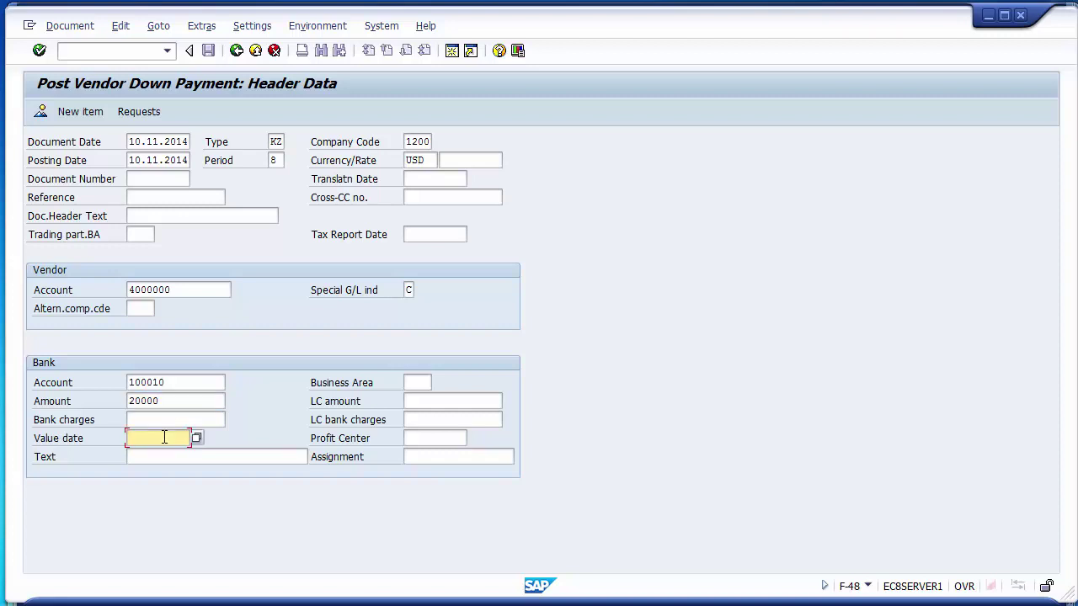
pyautogui.click(164, 438)
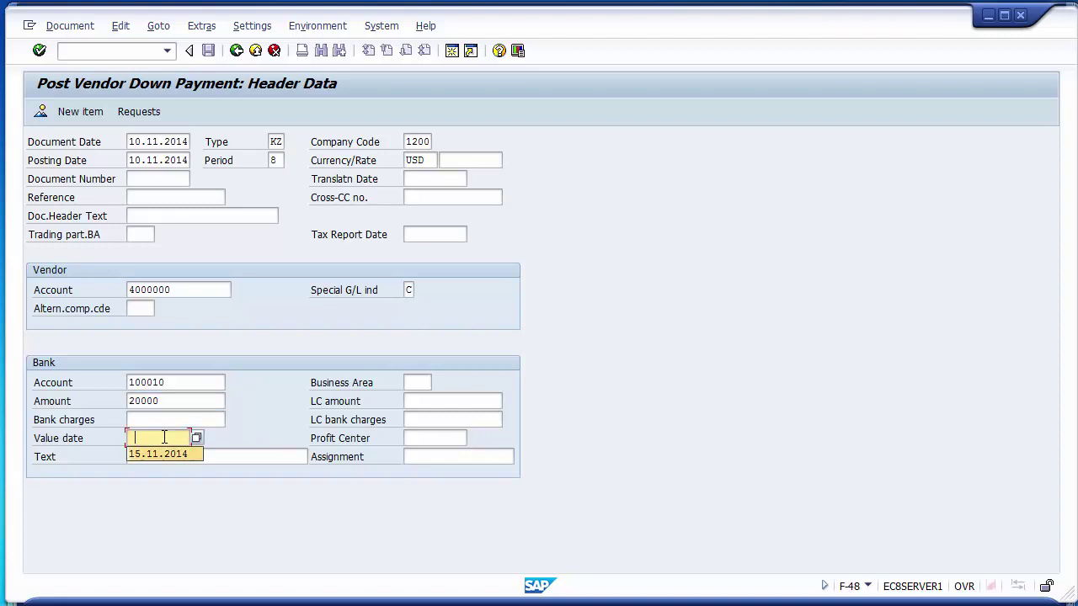
pyautogui.press('Down')
pyautogui.press('Return')
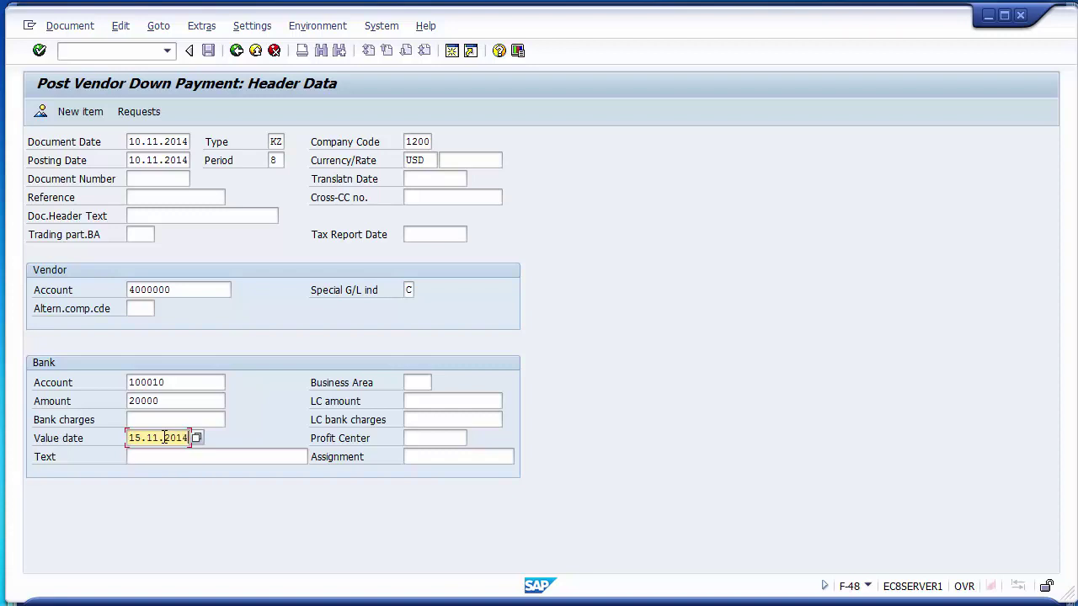
pyautogui.write('0')
pyautogui.press('Tab')
pyautogui.press('Down')
pyautogui.press('Down')
pyautogui.press('Down')
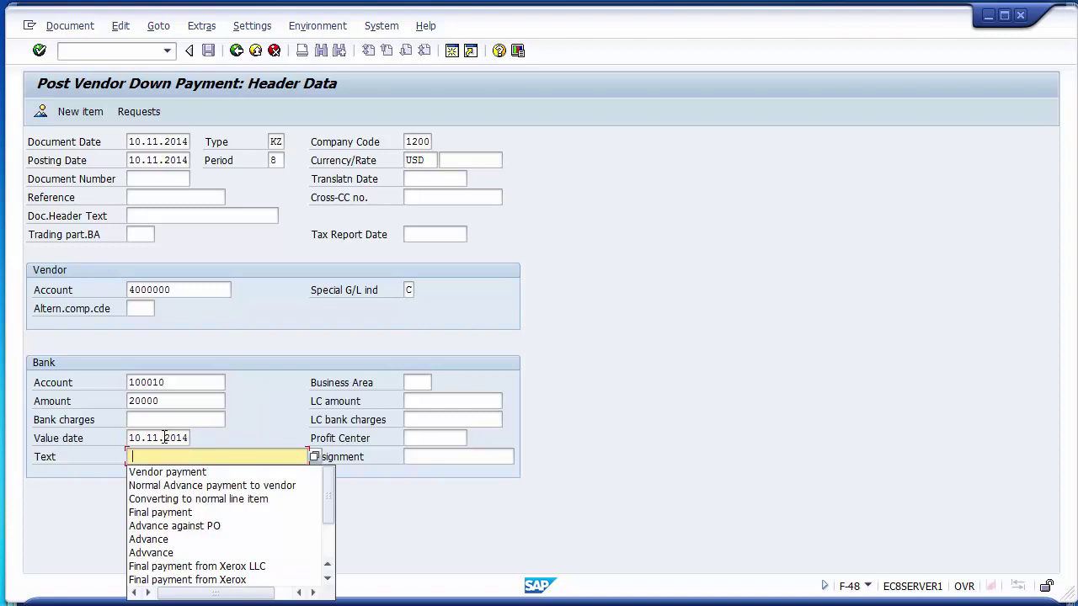
pyautogui.press('Return')
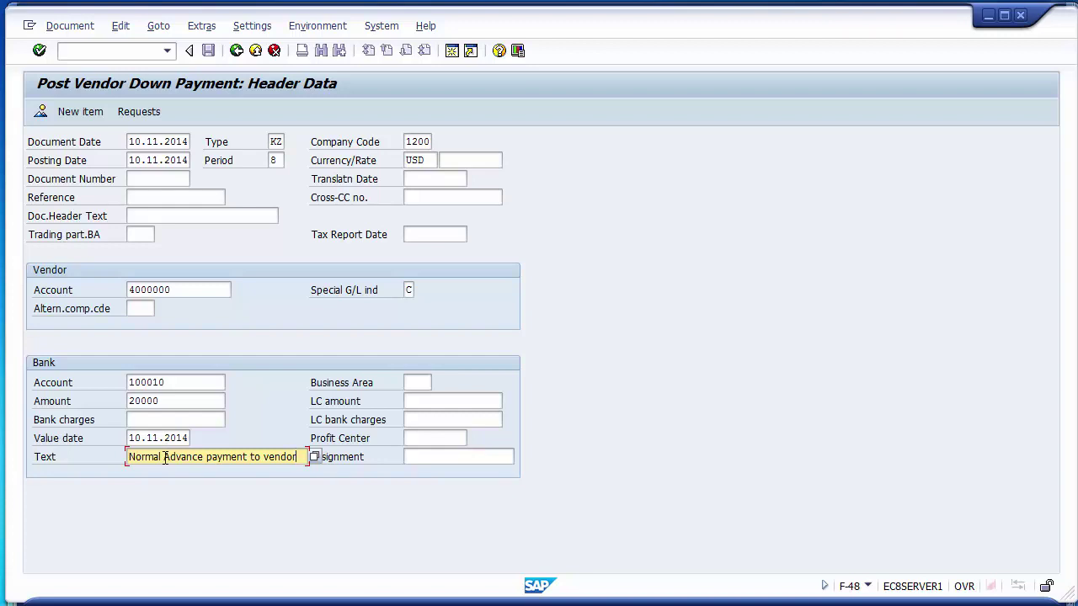
pyautogui.moveTo(165, 457); pyautogui.dragTo(120, 465)
pyautogui.press('Delete')
pyautogui.write('20')
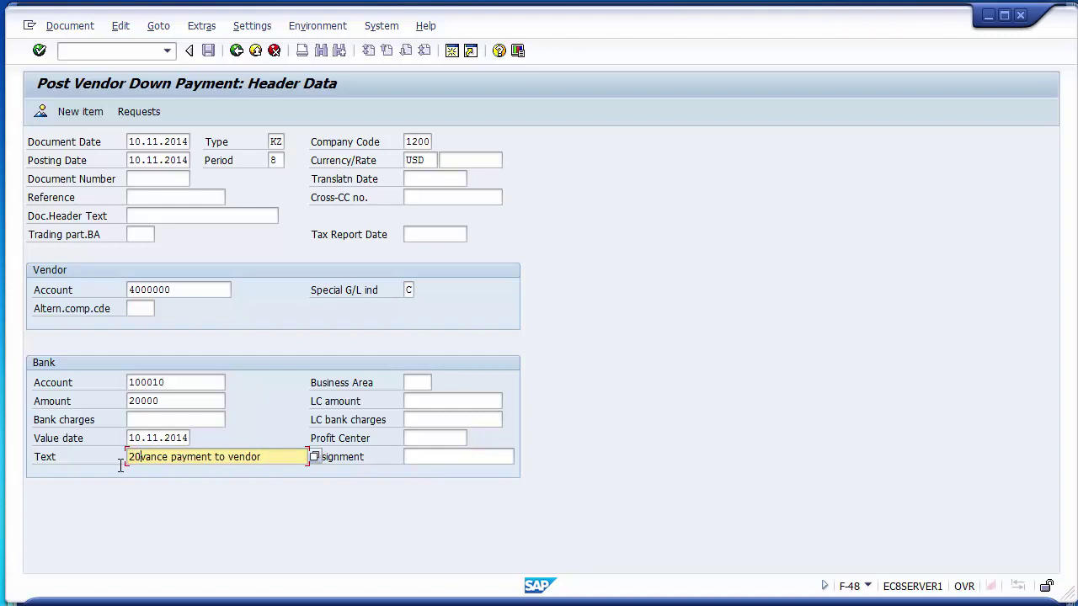
pyautogui.hotkey('ctrl', 'a')
pyautogui.press('Delete')
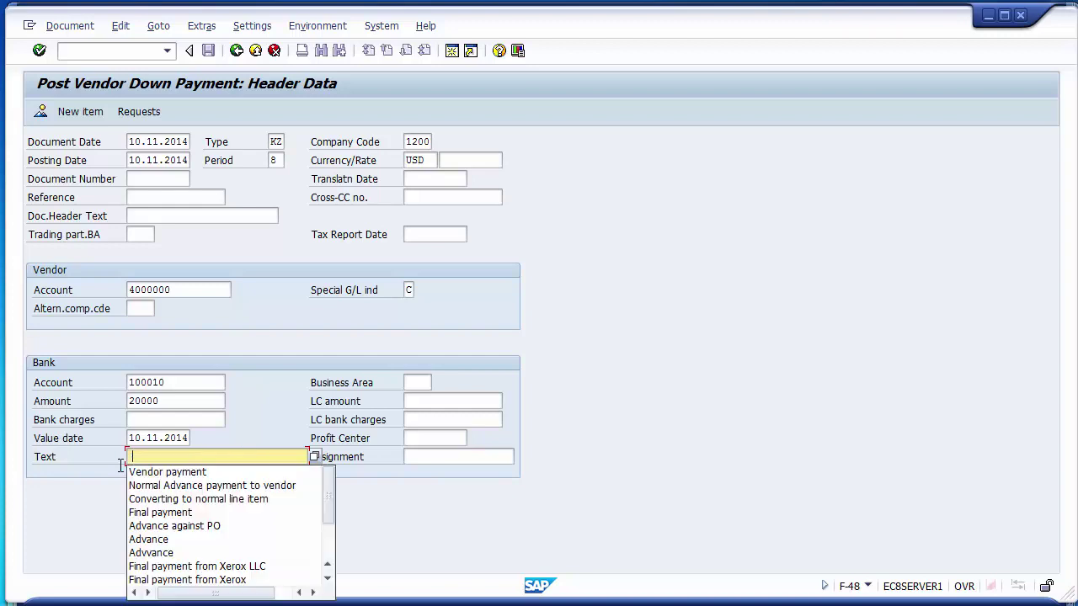
# - Fill the bank item's text with "20% Advance payment to vendor agnst 80000", adapting the earlier normal advance payment text
pyautogui.press('Down')
pyautogui.press('Down')
pyautogui.press('Return')
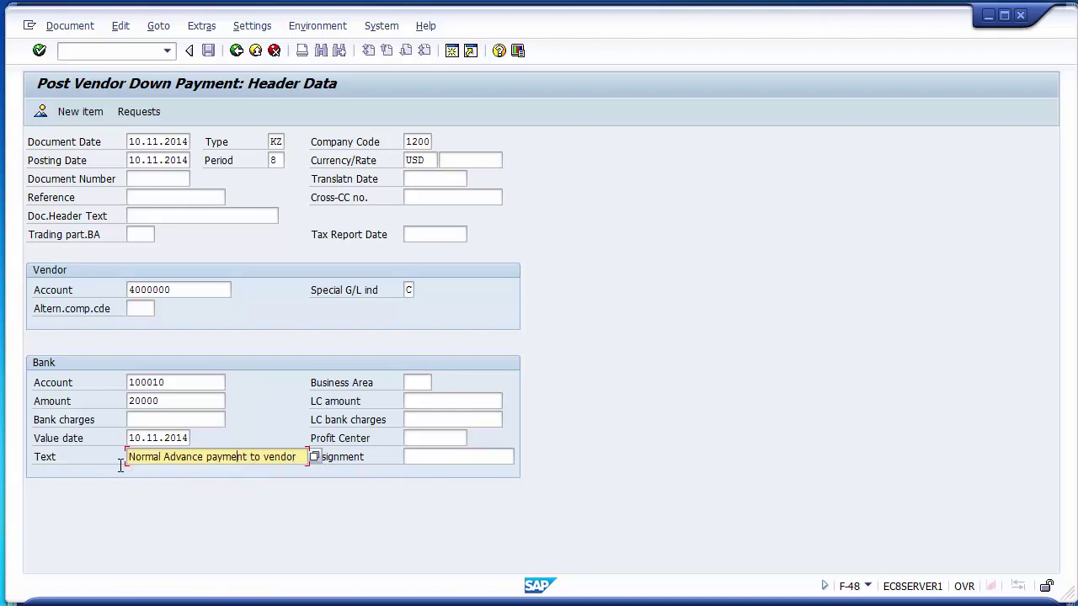
pyautogui.write('20%')
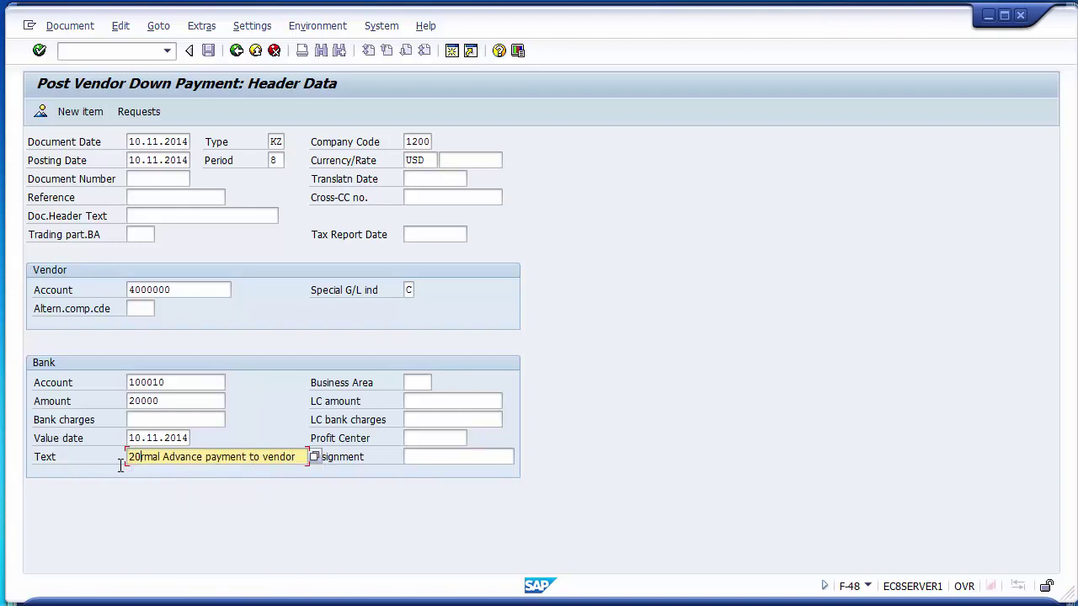
pyautogui.press('Delete')
pyautogui.press('Delete')
pyautogui.press('Delete')
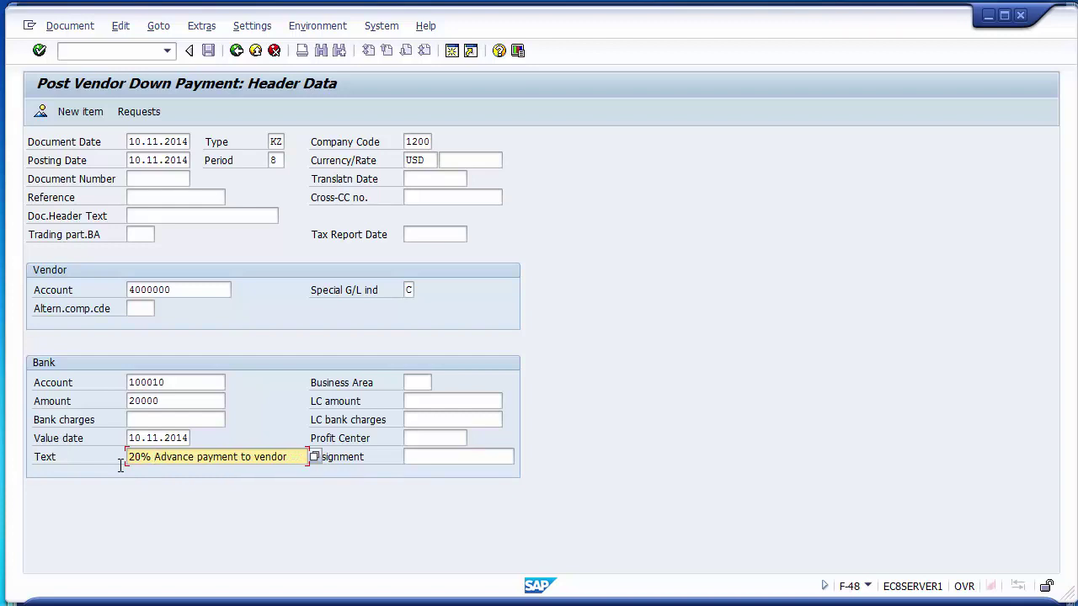
pyautogui.press('End')
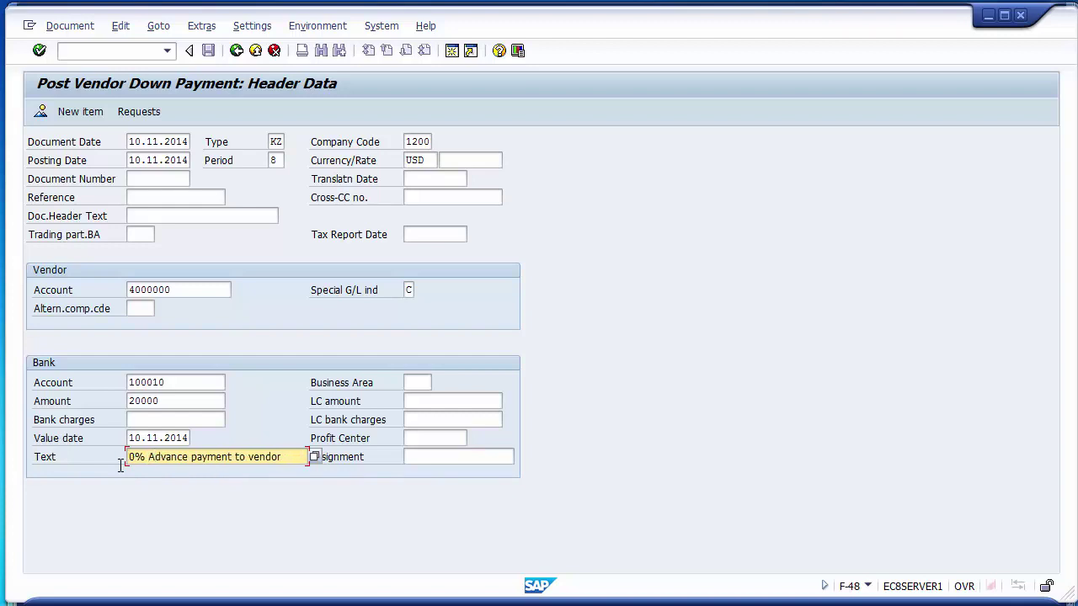
pyautogui.write('agnst')
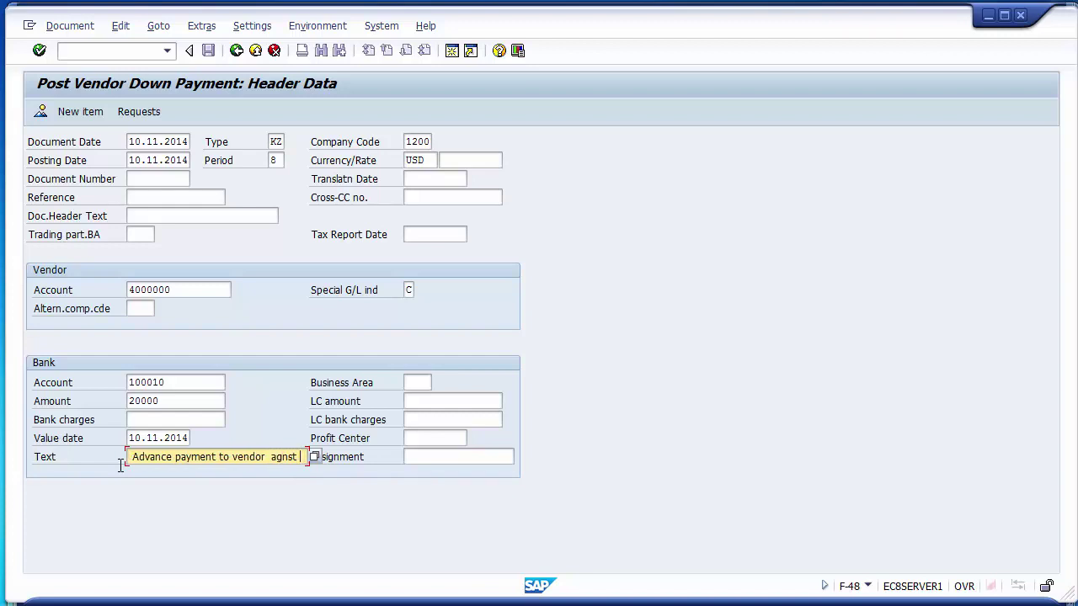
pyautogui.write(' 809')
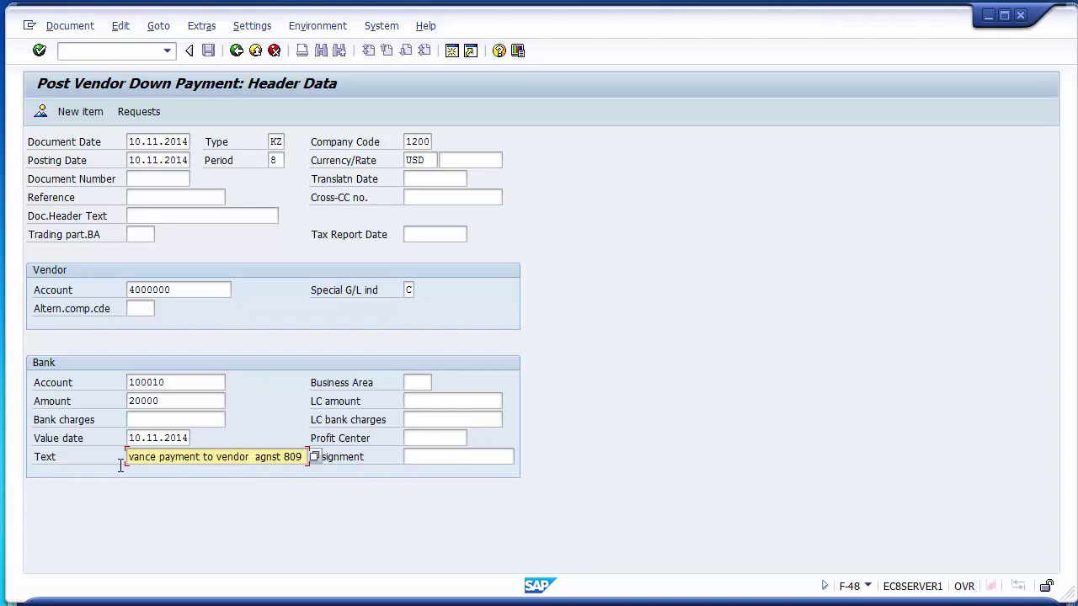
pyautogui.write('000')
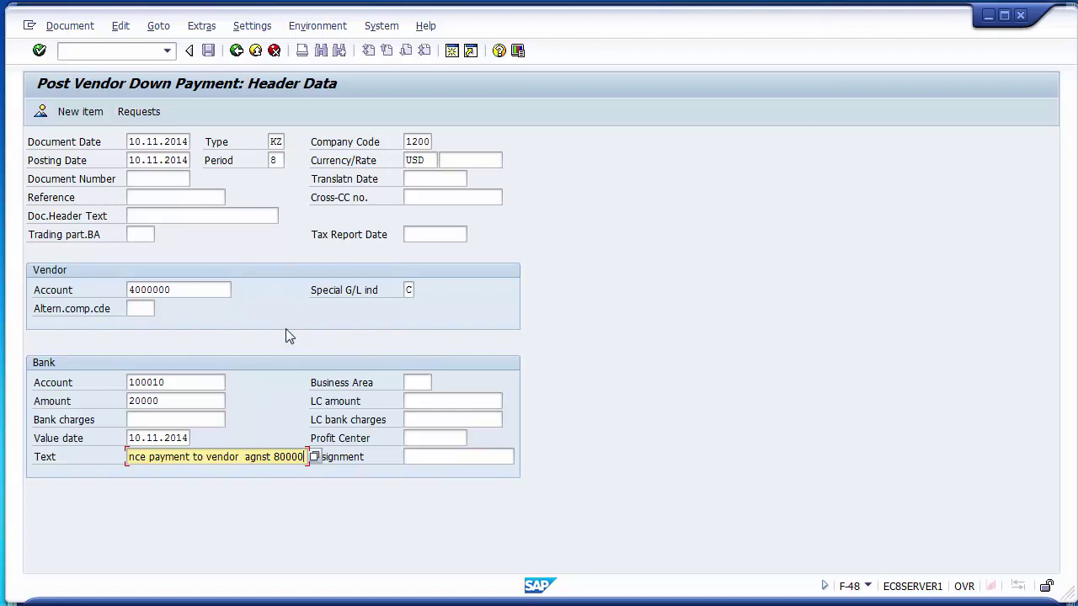
# - Proceed to the vendor item, set its amount to 20000 USD and reuse the text "20% Advance payment to vendor agnst 80000"
pyautogui.click(39, 52)
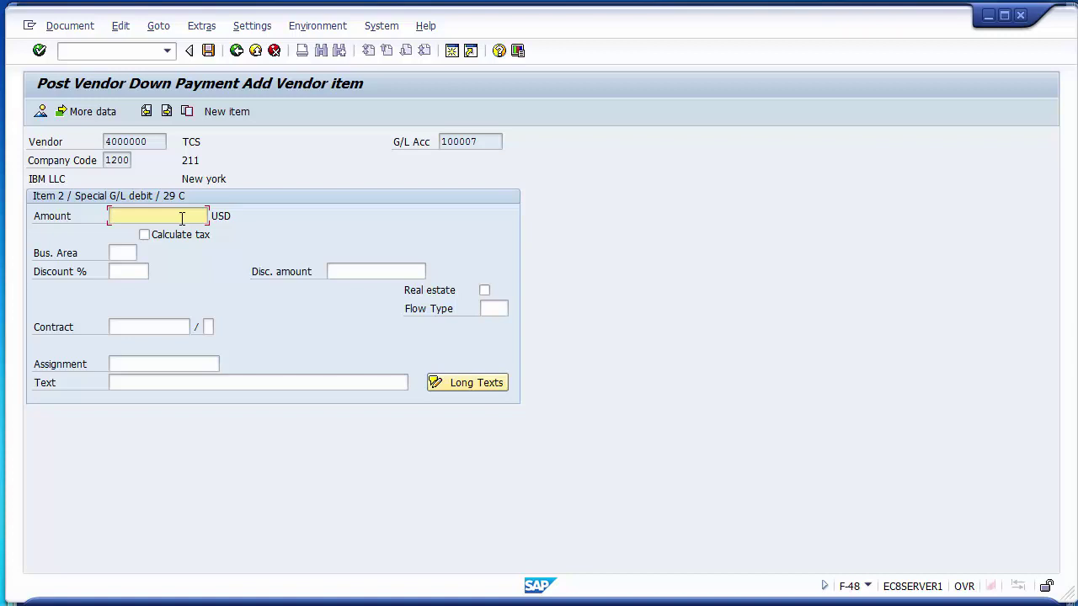
pyautogui.click(108, 216)
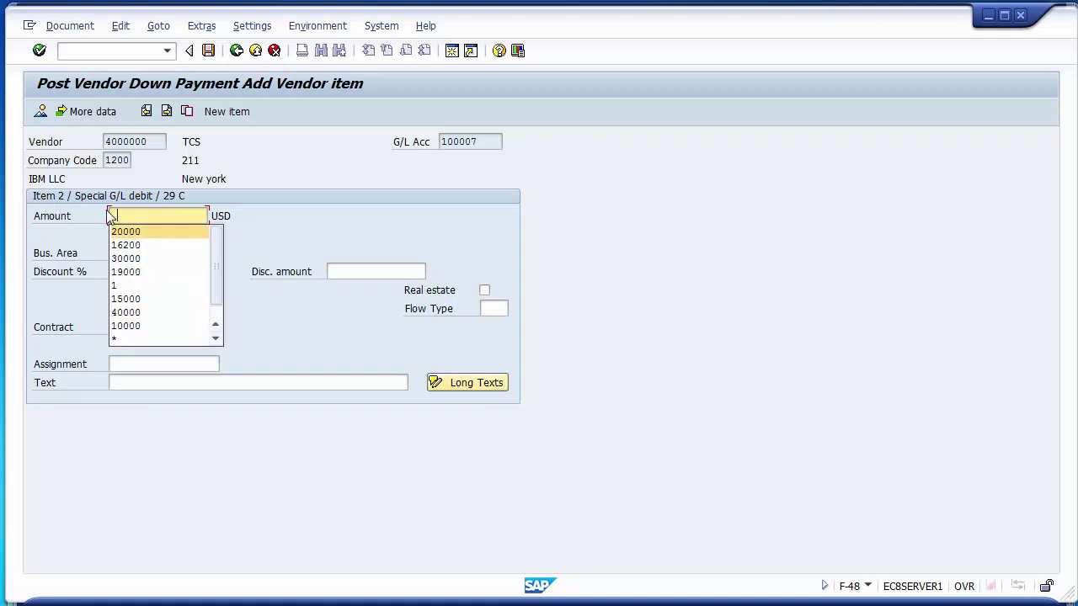
pyautogui.press('Return')
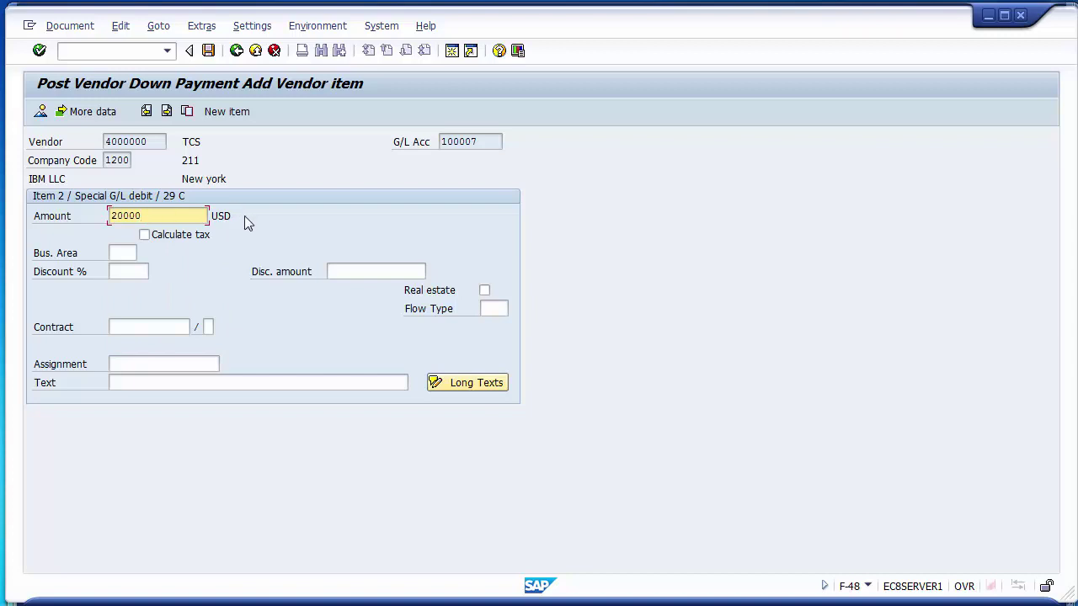
pyautogui.click(160, 381)
pyautogui.press('Down')
pyautogui.press('Return')
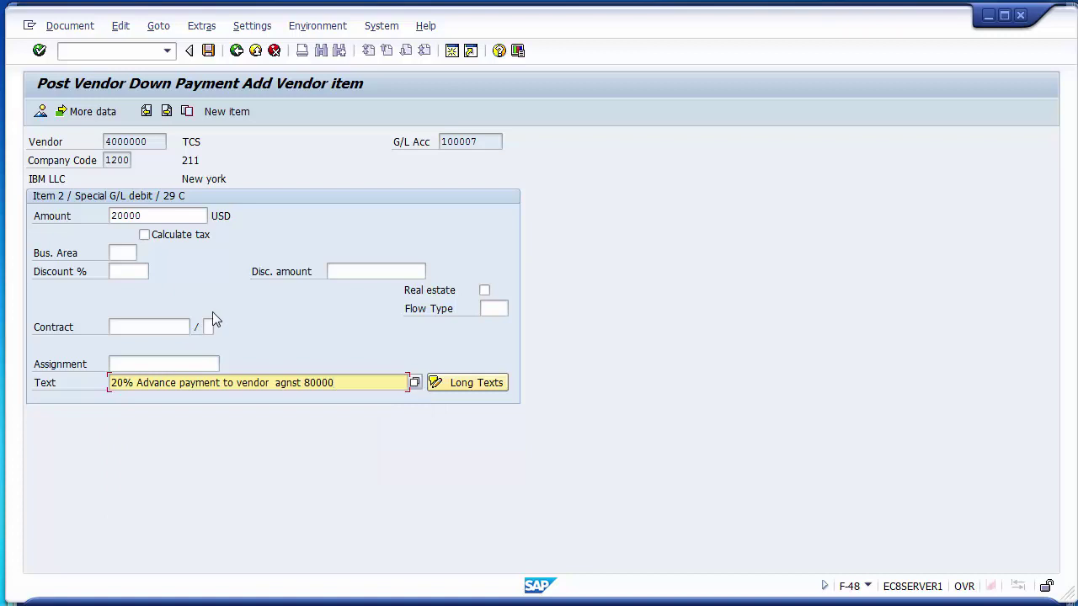
# - Simulate the vendor down payment document and try to post it
pyautogui.click(64, 27)
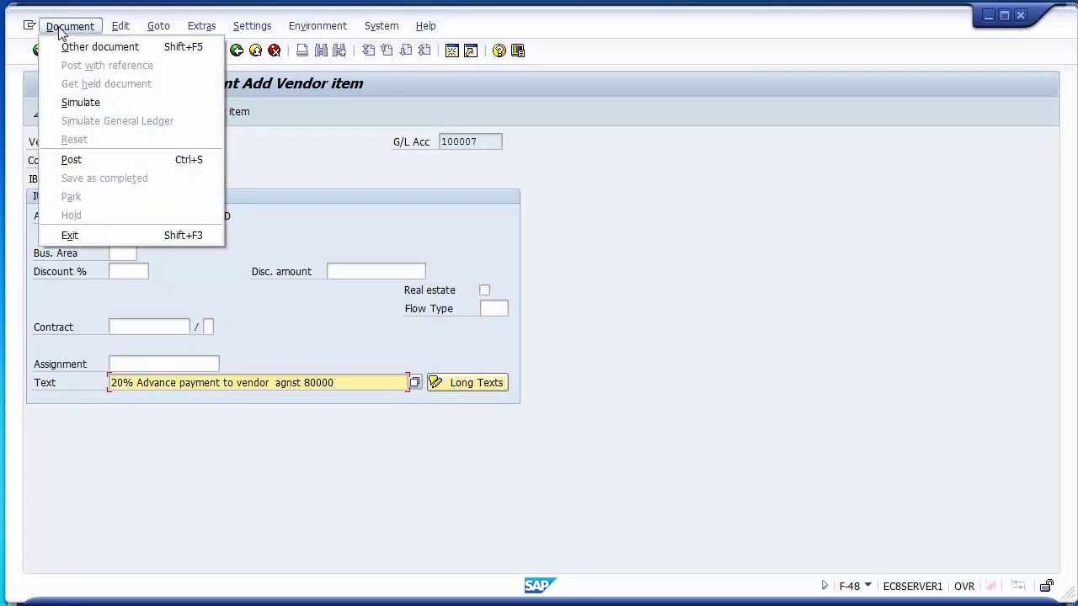
pyautogui.click(80, 103)
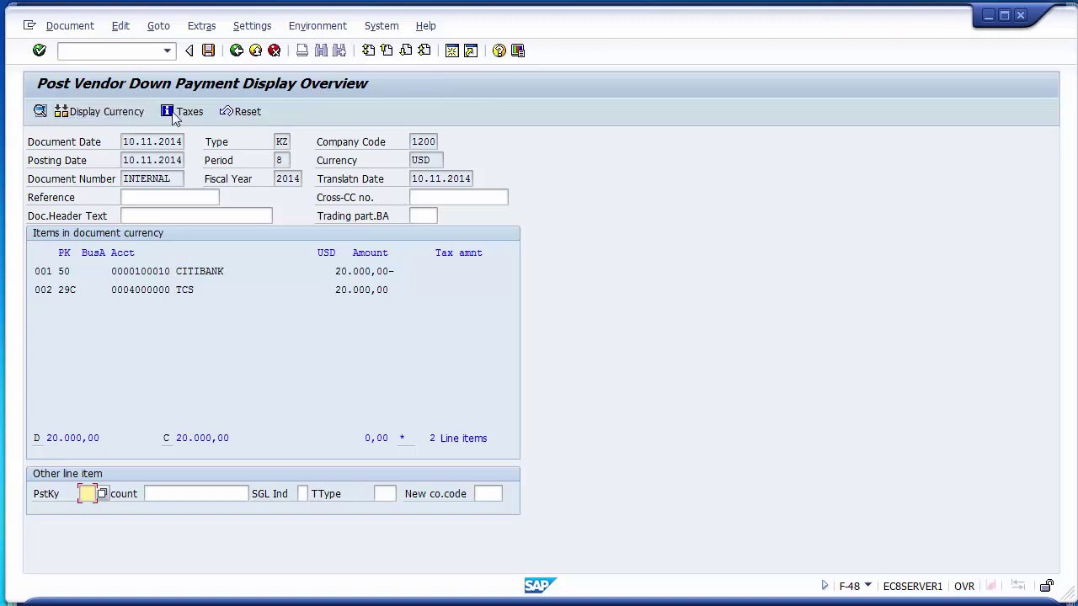
pyautogui.click(208, 52)
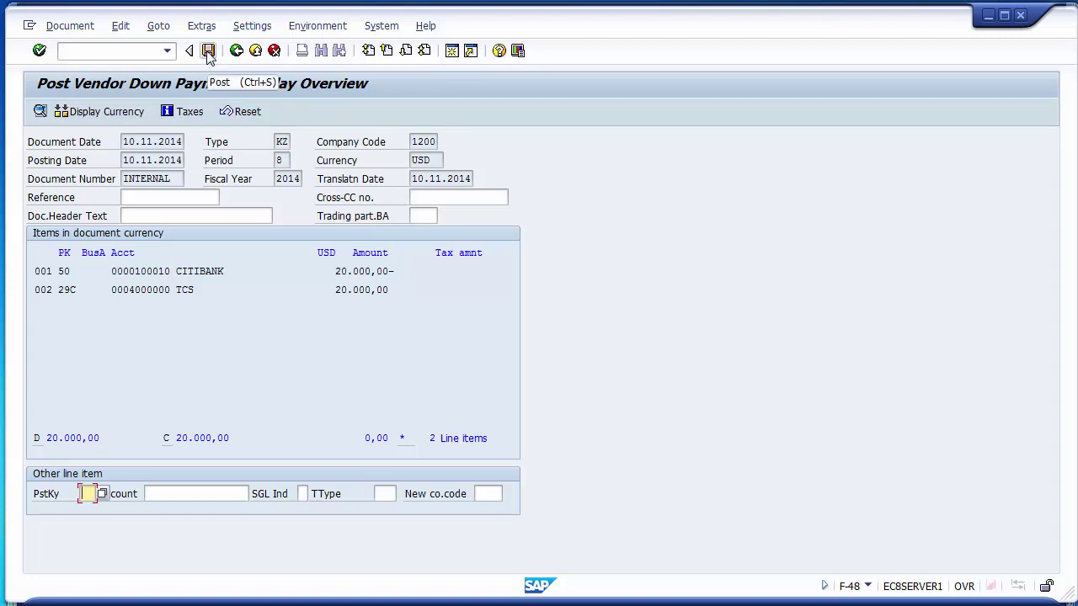
pyautogui.click(207, 53)
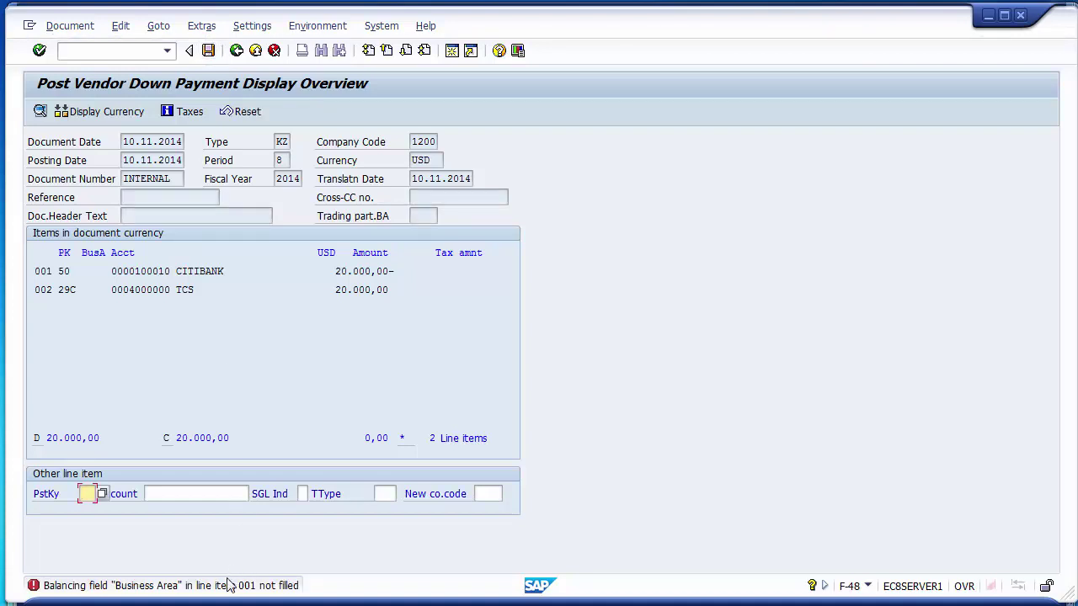
pyautogui.press('Return')
# - Open the Citibank line item from the document overview and set its business area to 1210
pyautogui.doubleClick(181, 280)
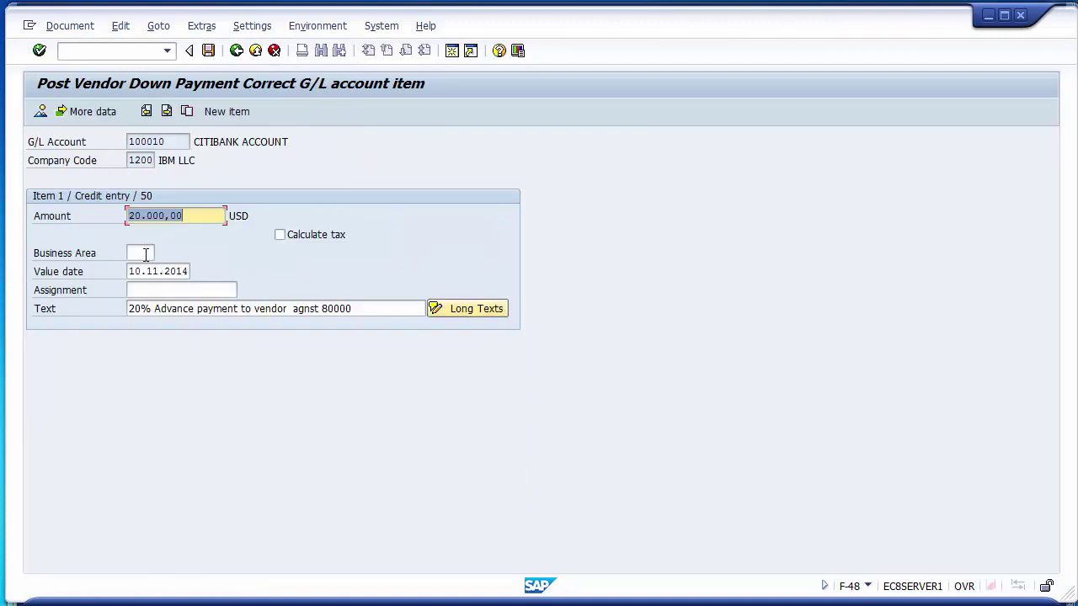
pyautogui.click(145, 254)
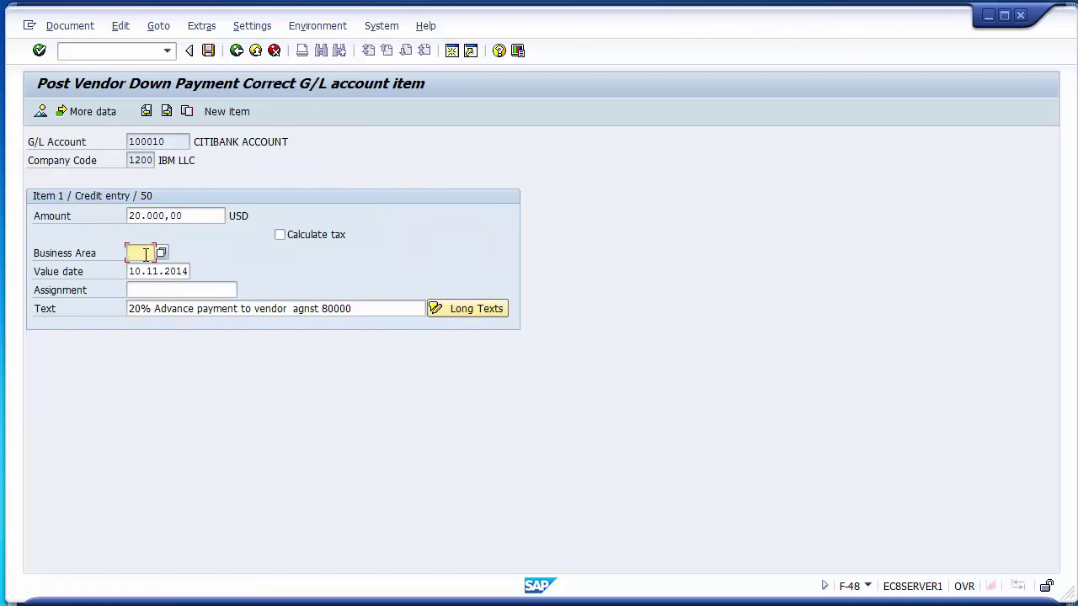
pyautogui.write('1210')
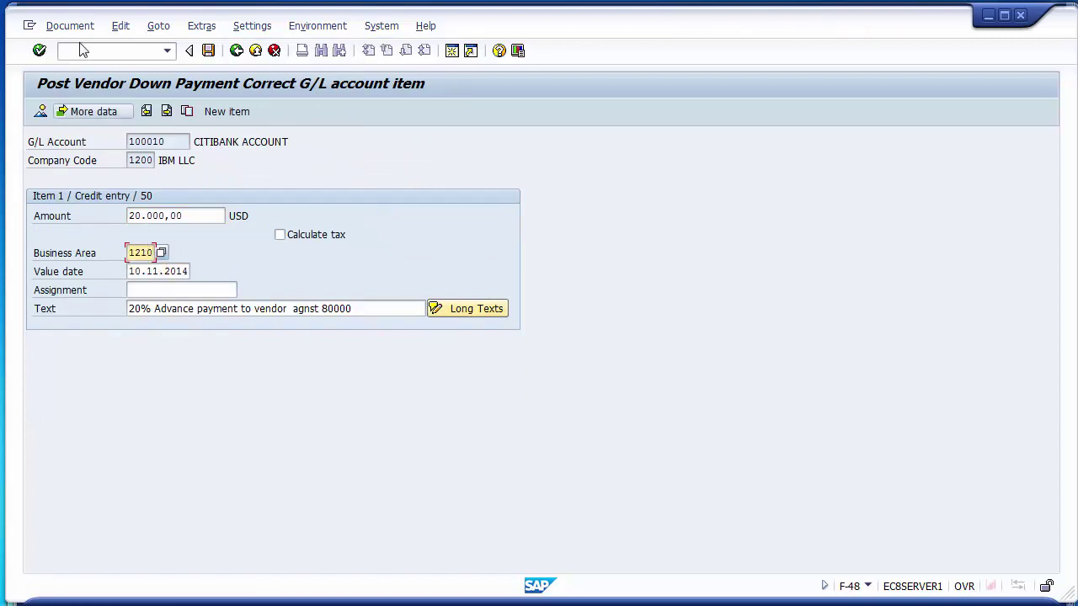
# - Simulate the corrected down payment document again and post it
pyautogui.click(71, 26)
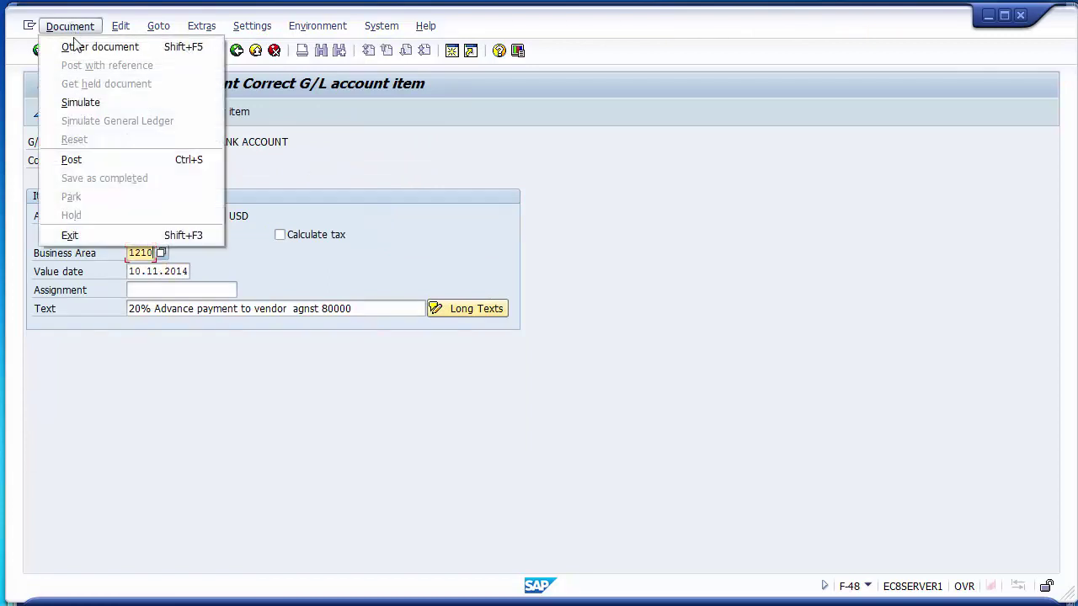
pyautogui.click(81, 103)
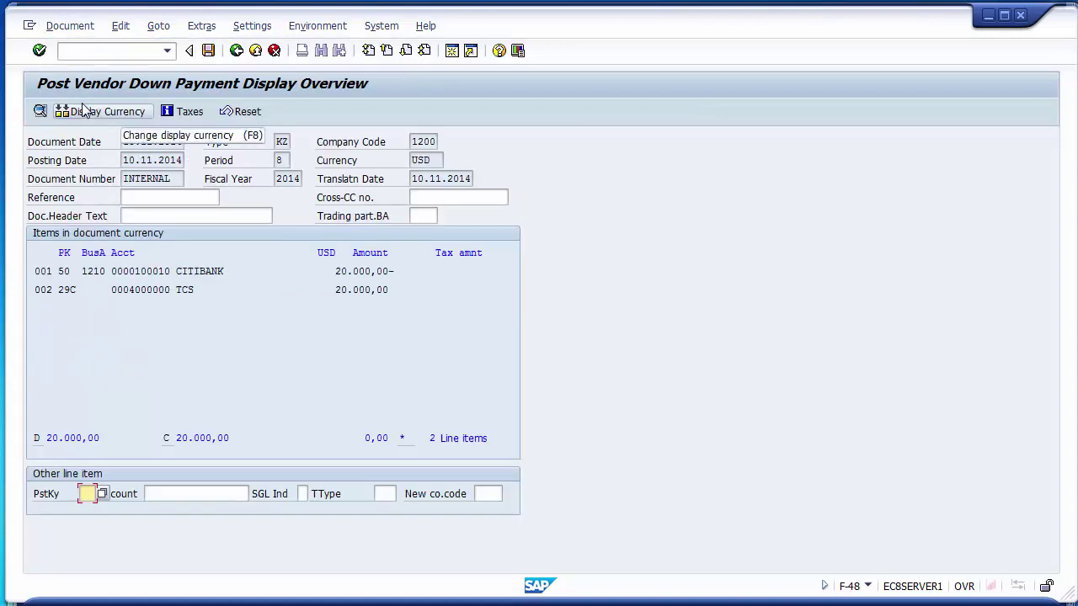
pyautogui.click(208, 51)
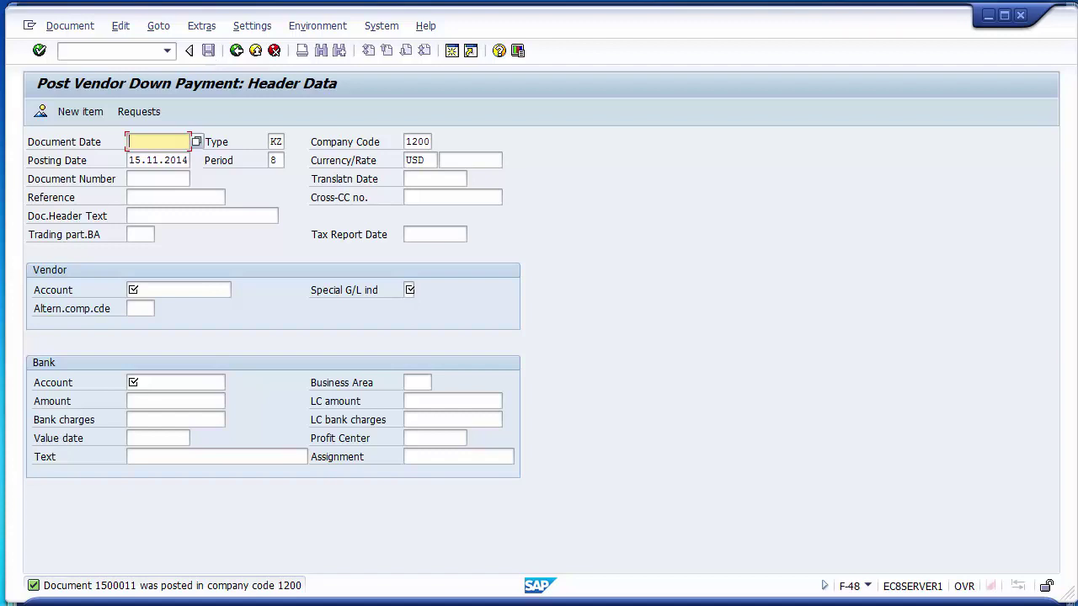
pyautogui.click(87, 32)
pyautogui.moveTo(118, 27)
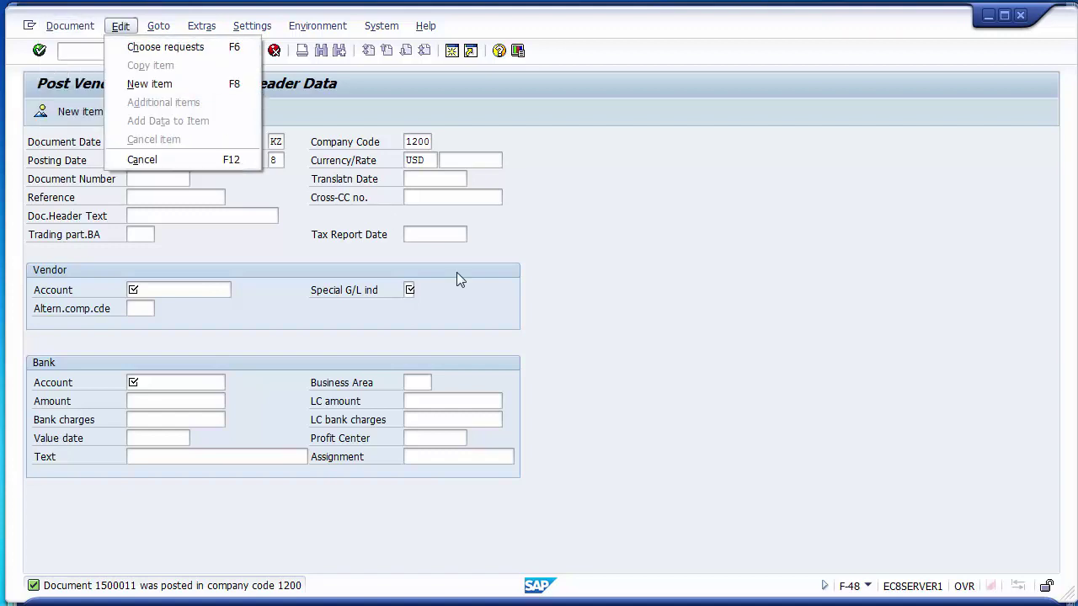
pyautogui.click(168, 92)
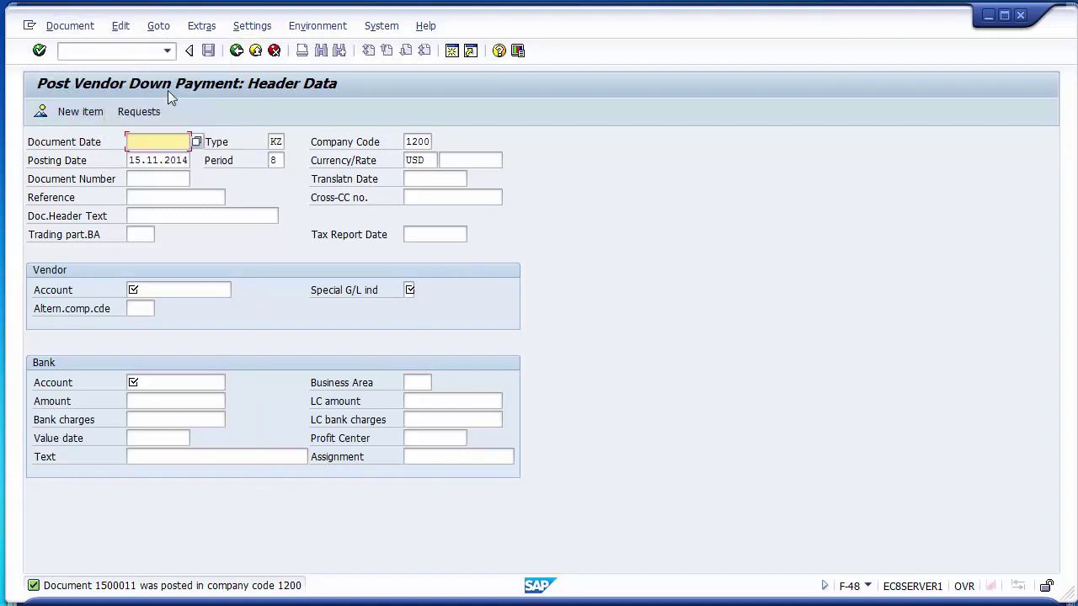
# - Switch to the document display transaction FB03 and display the down payment document just posted in company code 1200
pyautogui.click(117, 52)
pyautogui.write('/n')
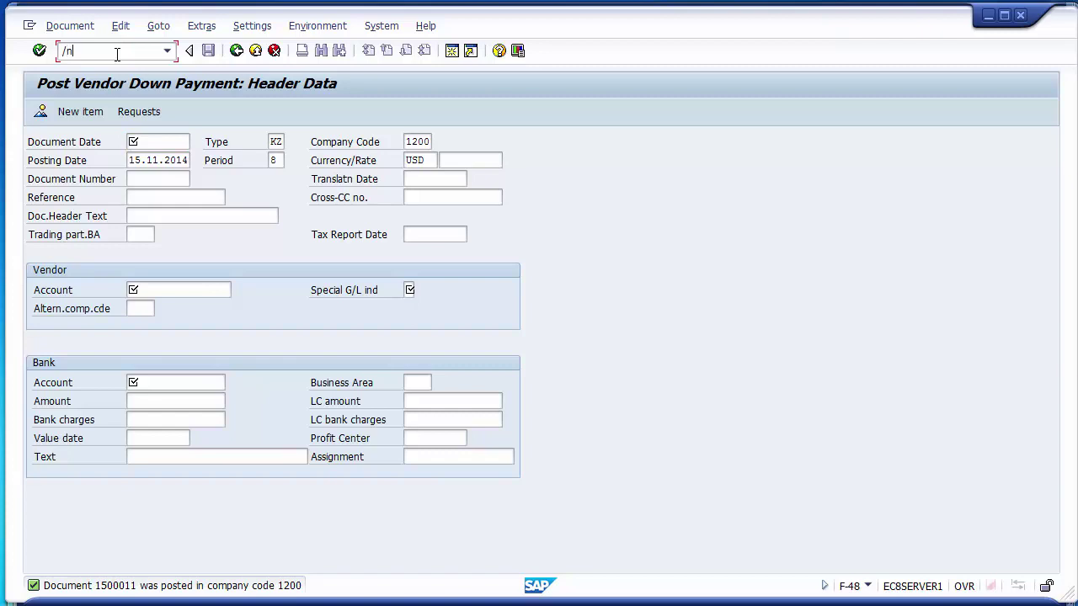
pyautogui.write('fb03')
pyautogui.press('Return')
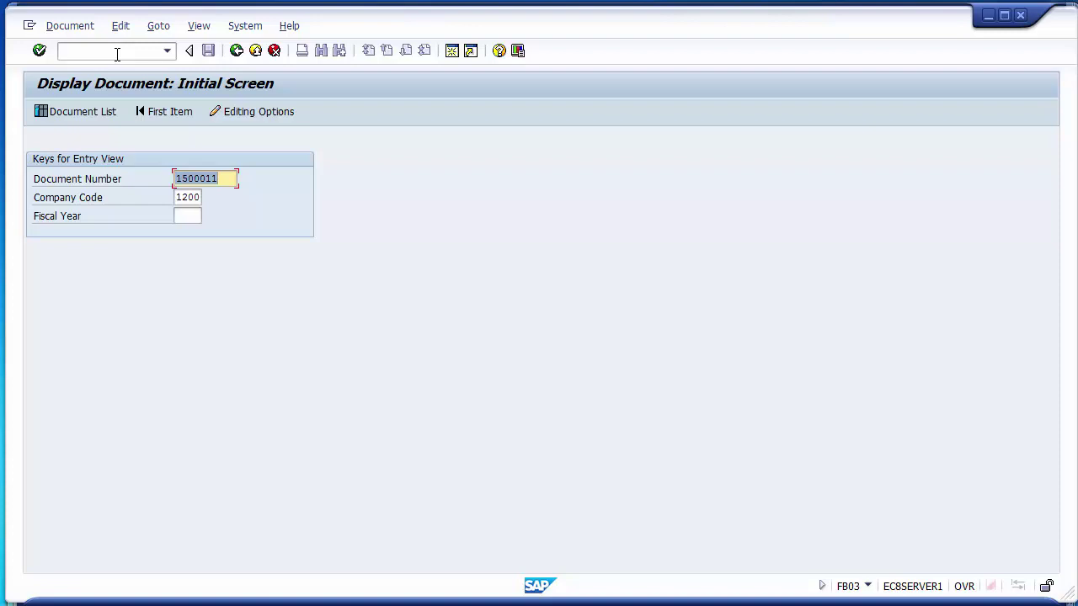
pyautogui.press('Return')
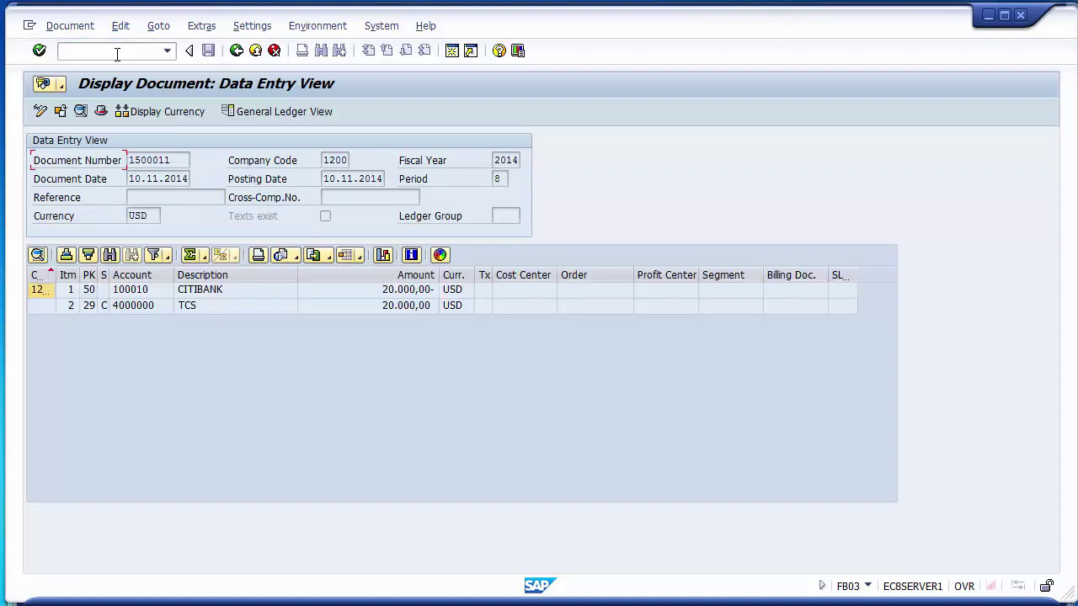
# - Leave the document display and open the vendor line item display transaction FBL1N
pyautogui.click(260, 306)
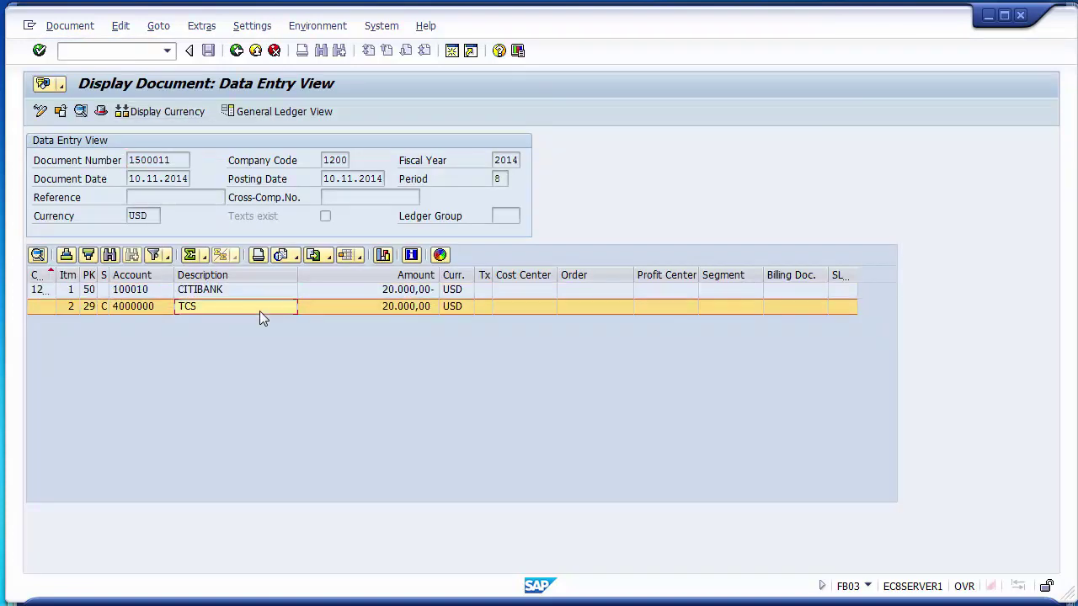
pyautogui.click(130, 52)
pyautogui.write('/n')
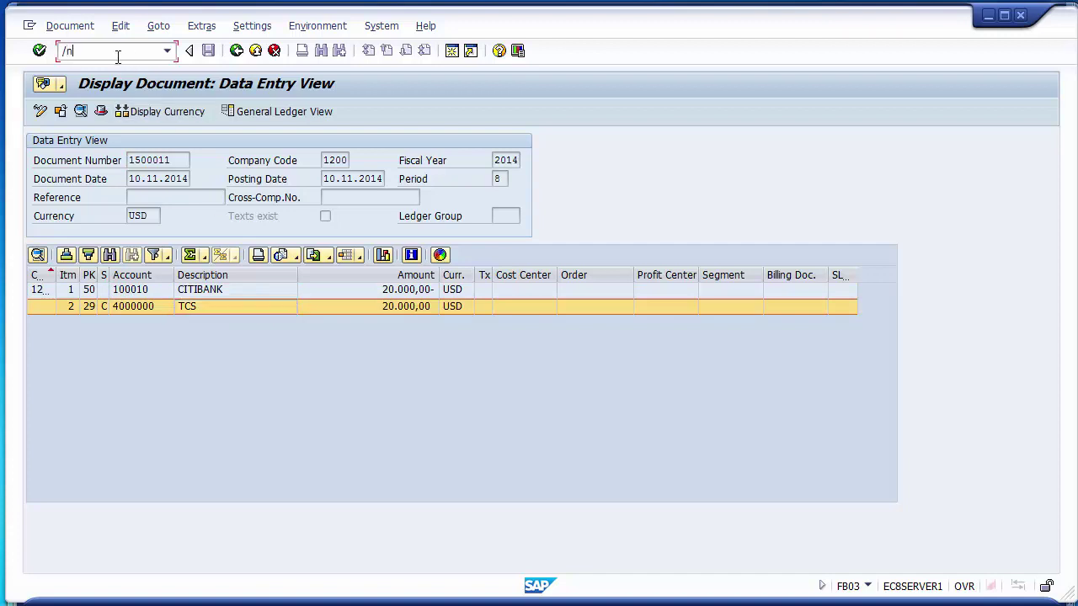
pyautogui.press('Return')
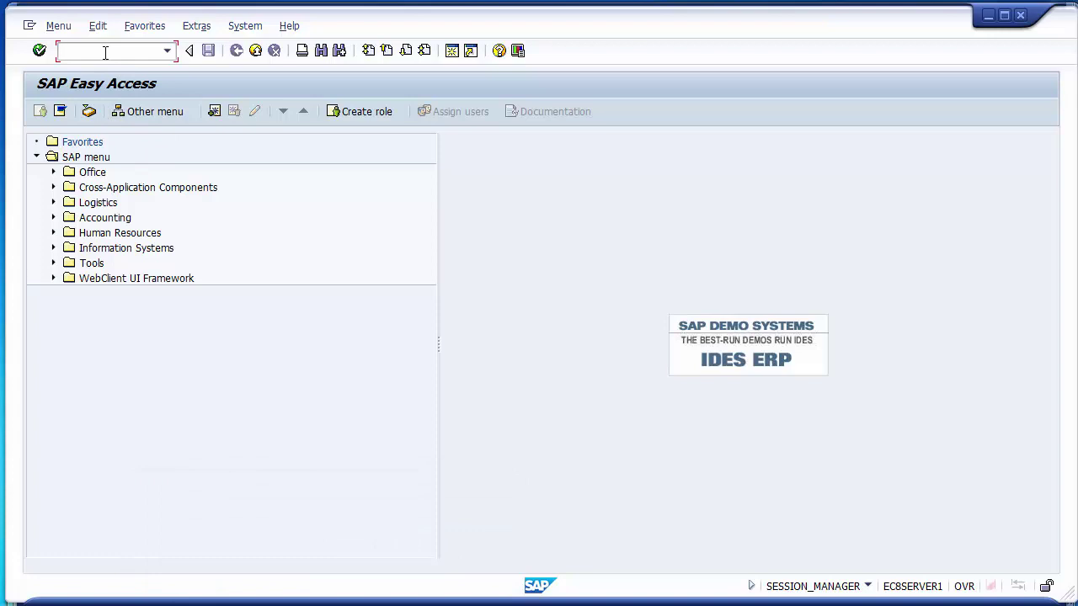
pyautogui.write('fbl1n')
pyautogui.press('Return')
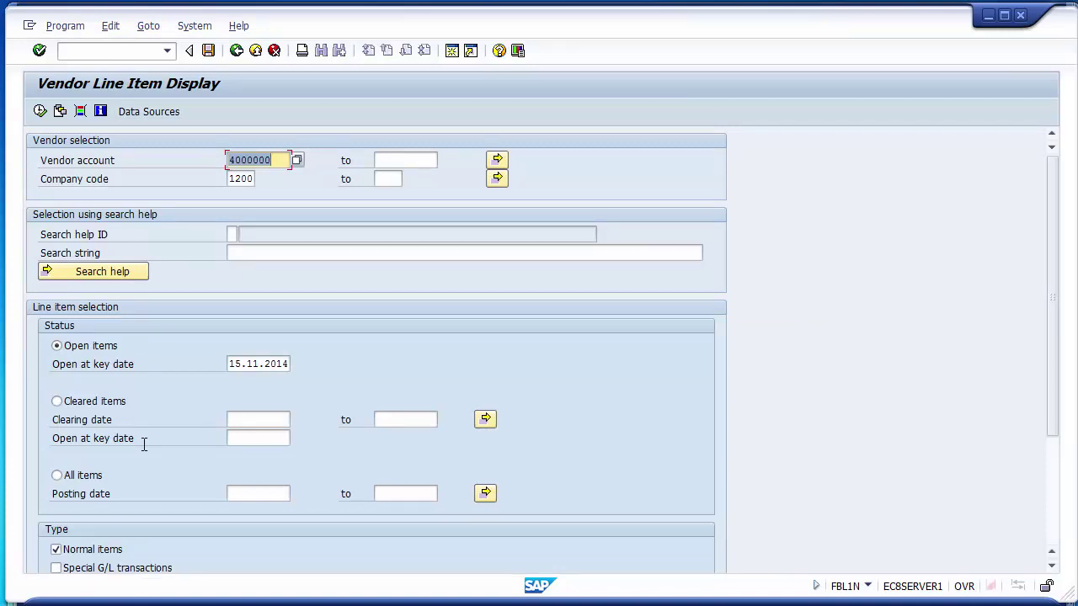
# - Include special G/L transactions and list the open items of vendor TCS in company code 1200 to examine the special G/L indicator
pyautogui.click(107, 569)
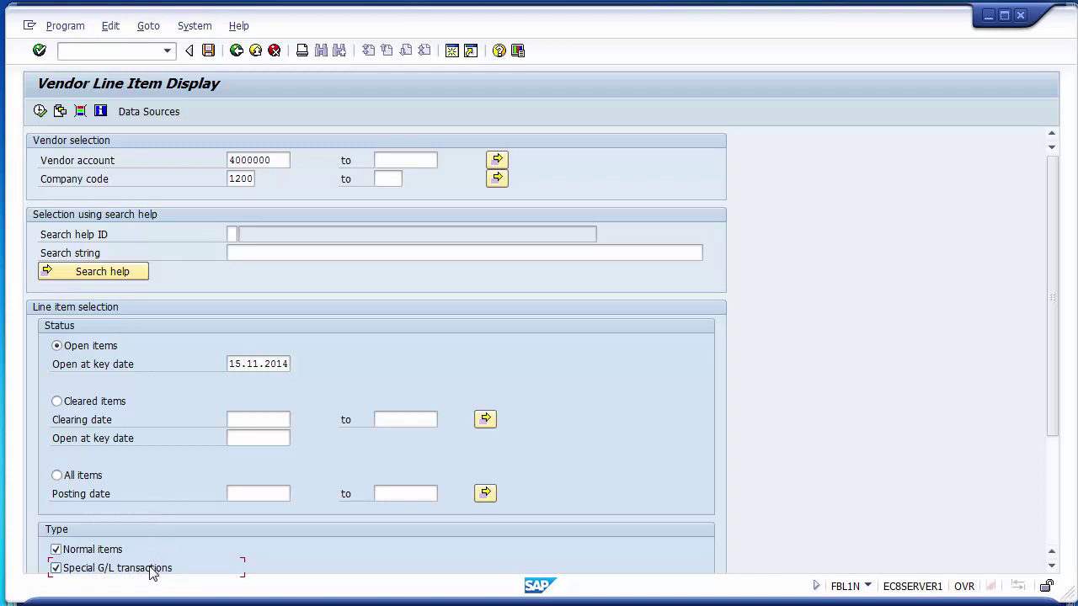
pyautogui.scroll(-1, 160, 421)
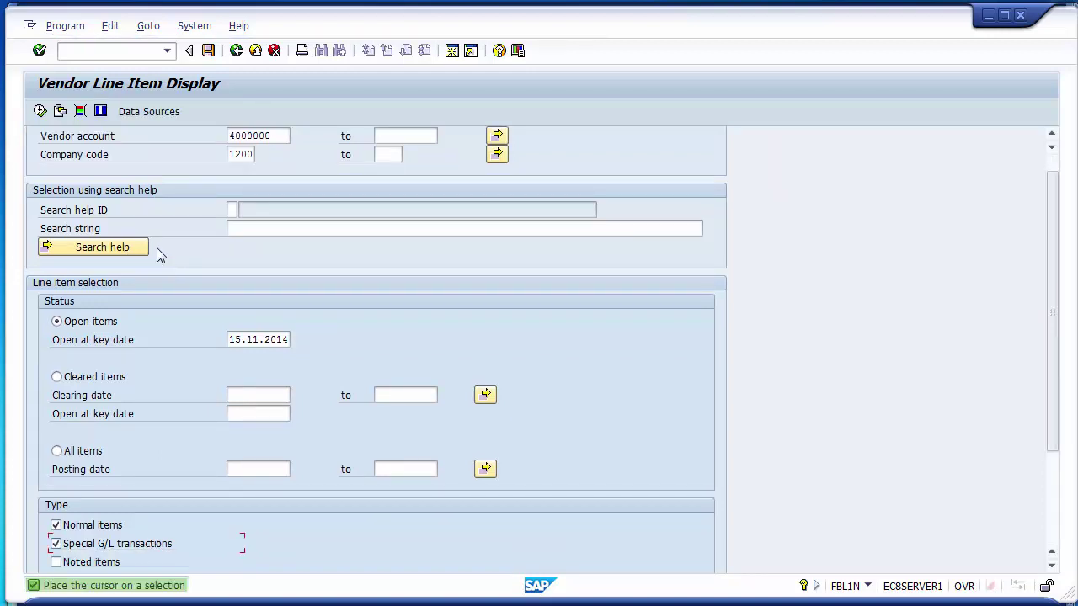
pyautogui.click(41, 112)
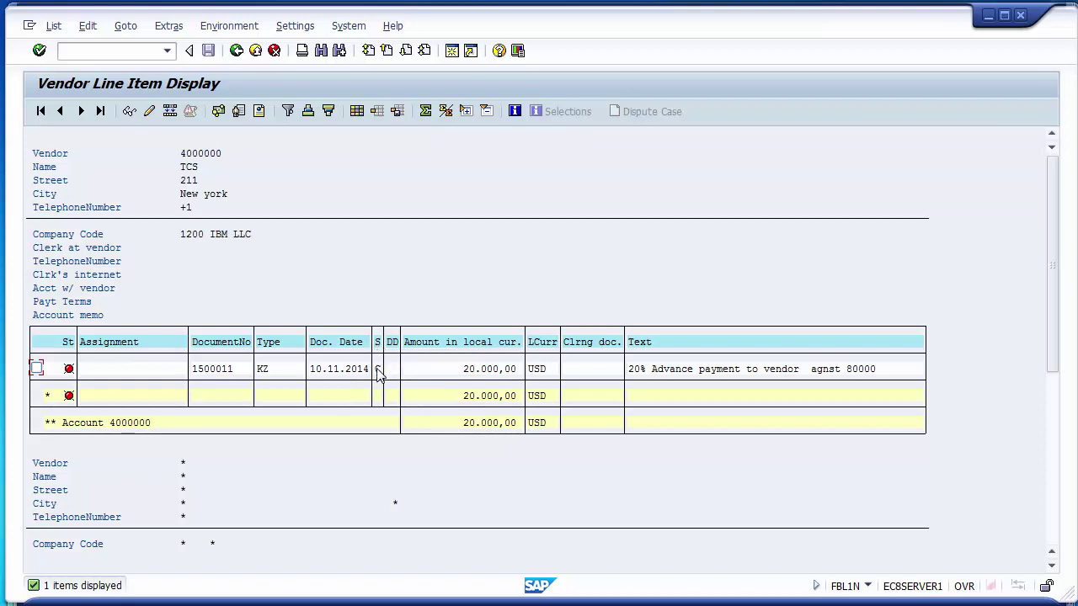
pyautogui.click(377, 369)
# - Switch to PowerPoint to check the Manual Payment – Unit Testing slide, and return to the SAP vendor line item list
pyautogui.moveTo(322, 603)
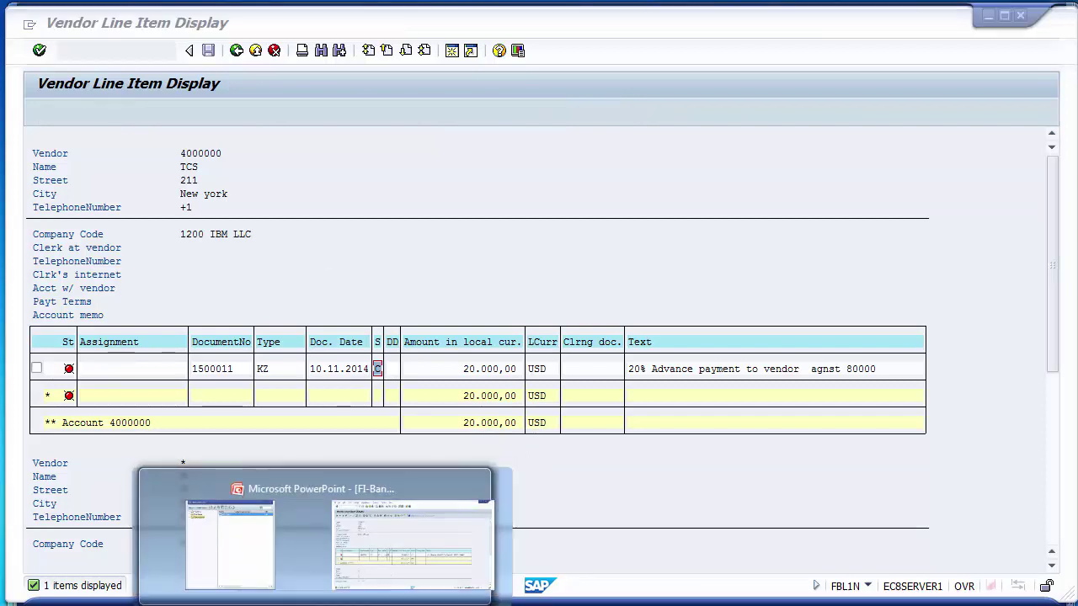
pyautogui.click(348, 602)
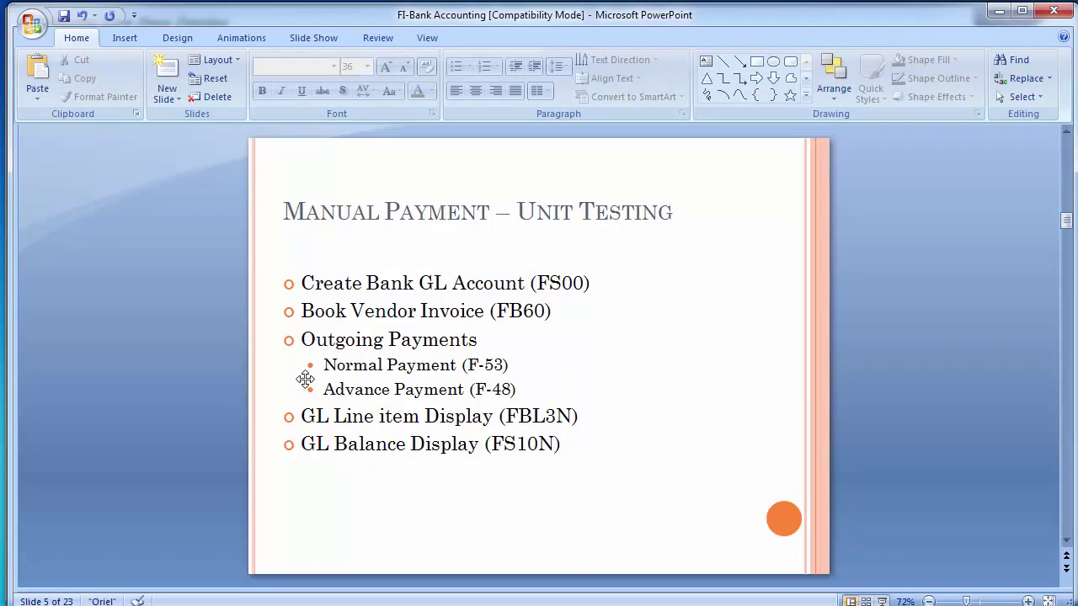
pyautogui.hotkey('alt', 'Tab')
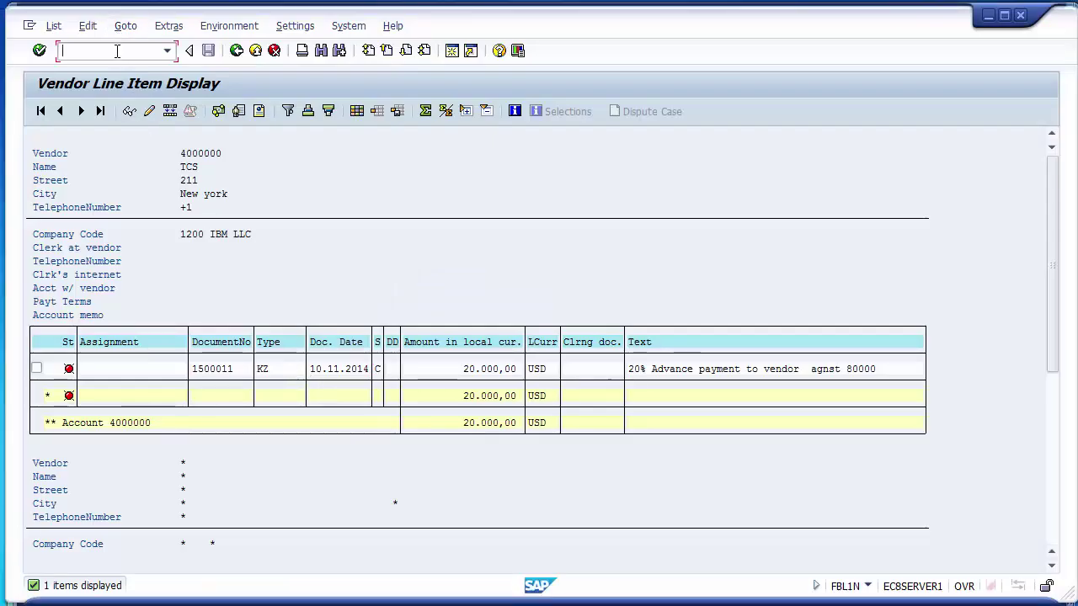
pyautogui.write('/')
pyautogui.press('BackSpace')
# - Open a new SAP session and start the vendor invoice entry transaction FB60
pyautogui.click(452, 52)
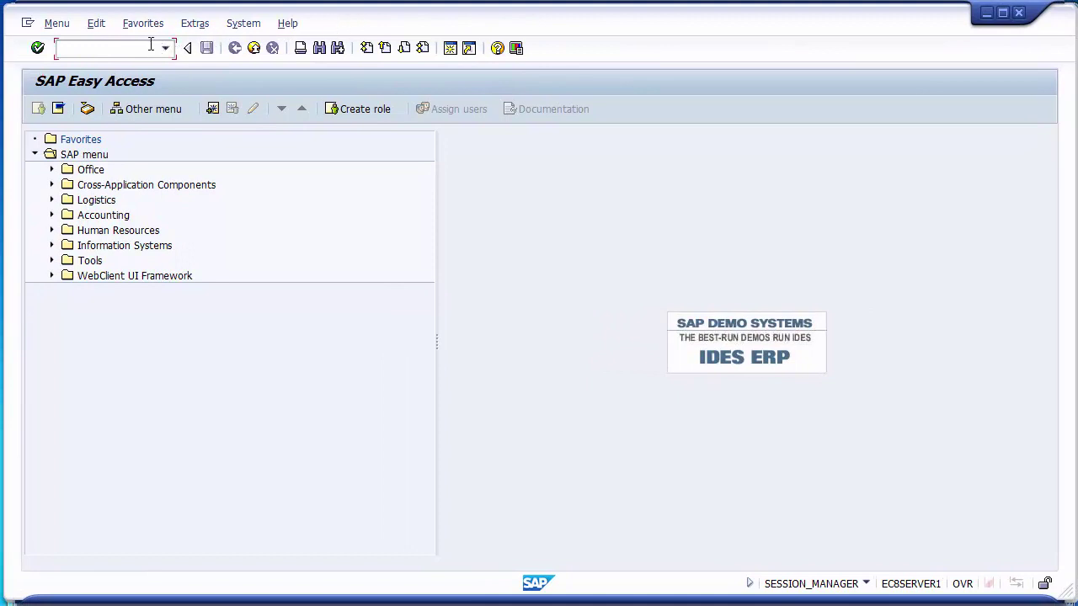
pyautogui.write('miro')
pyautogui.press('Return')
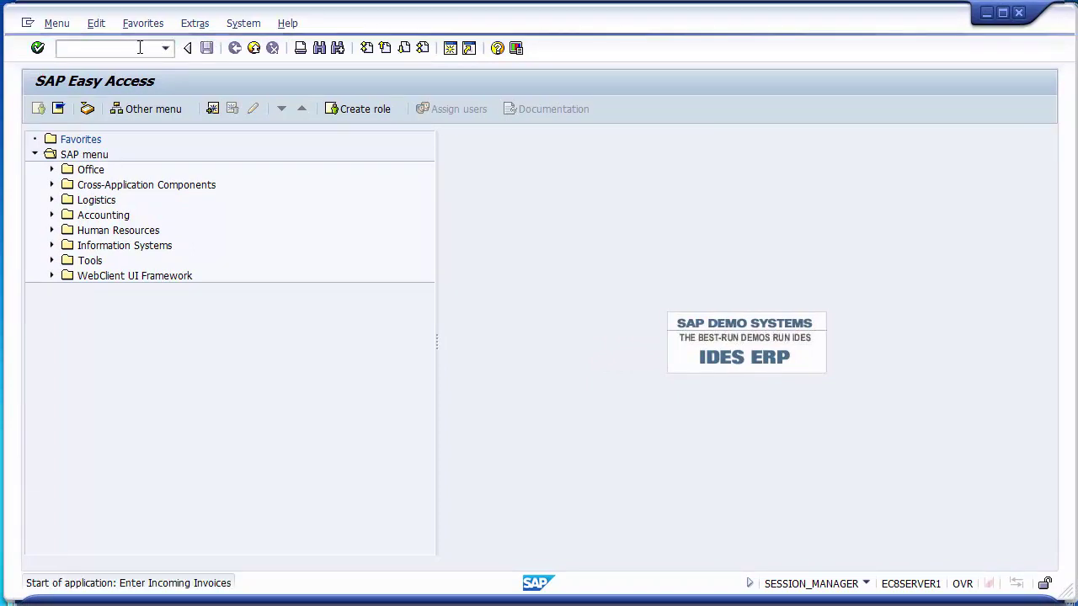
pyautogui.press('Return')
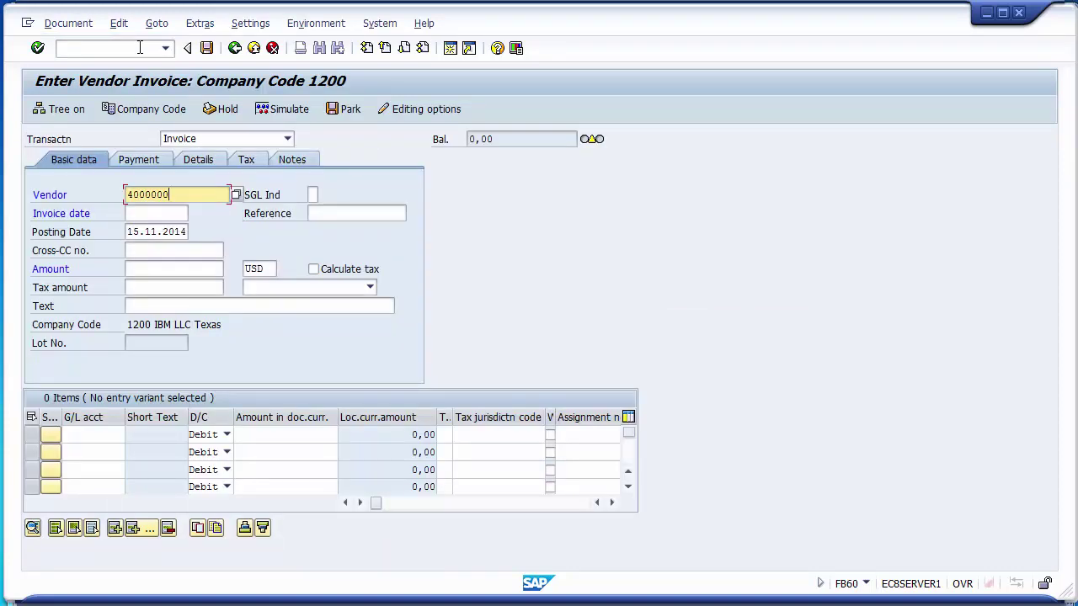
# - Fill in the invoice header with invoice date 13.11.2014, reference 501 and posting date 13.11.2014
pyautogui.press('Tab')
pyautogui.press('Down')
pyautogui.press('Down')
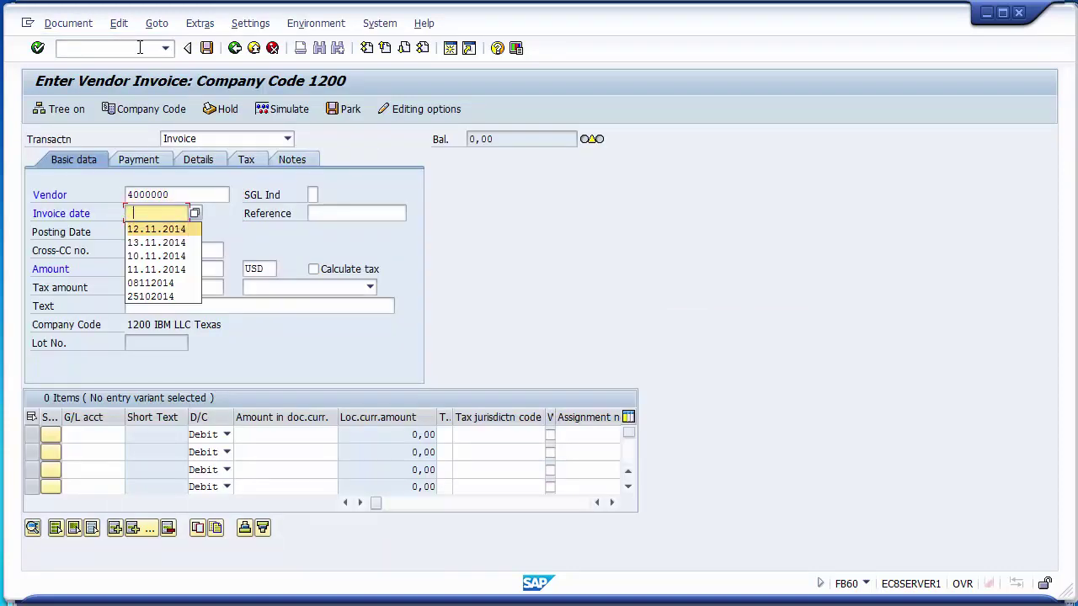
pyautogui.press('Return')
pyautogui.press('Tab')
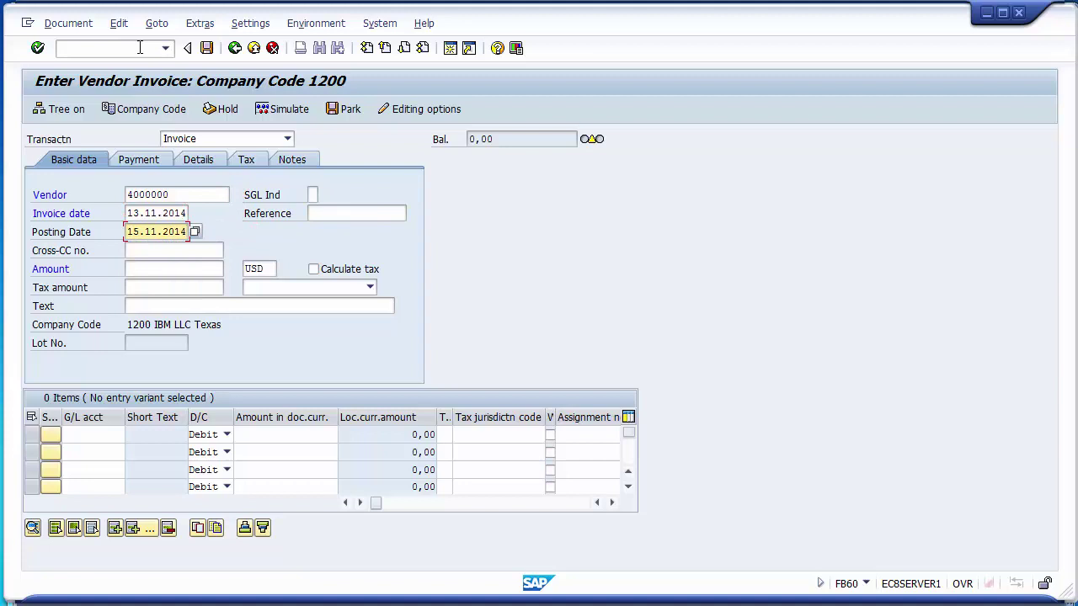
pyautogui.press('Up')
pyautogui.press('Tab')
pyautogui.write('501')
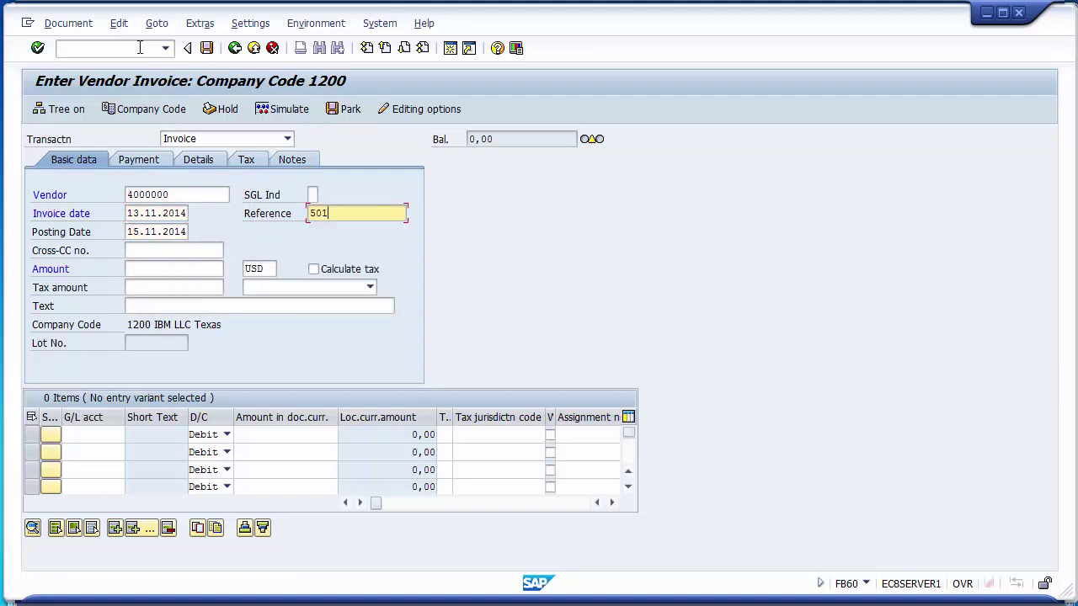
pyautogui.press('Tab')
pyautogui.press('End')
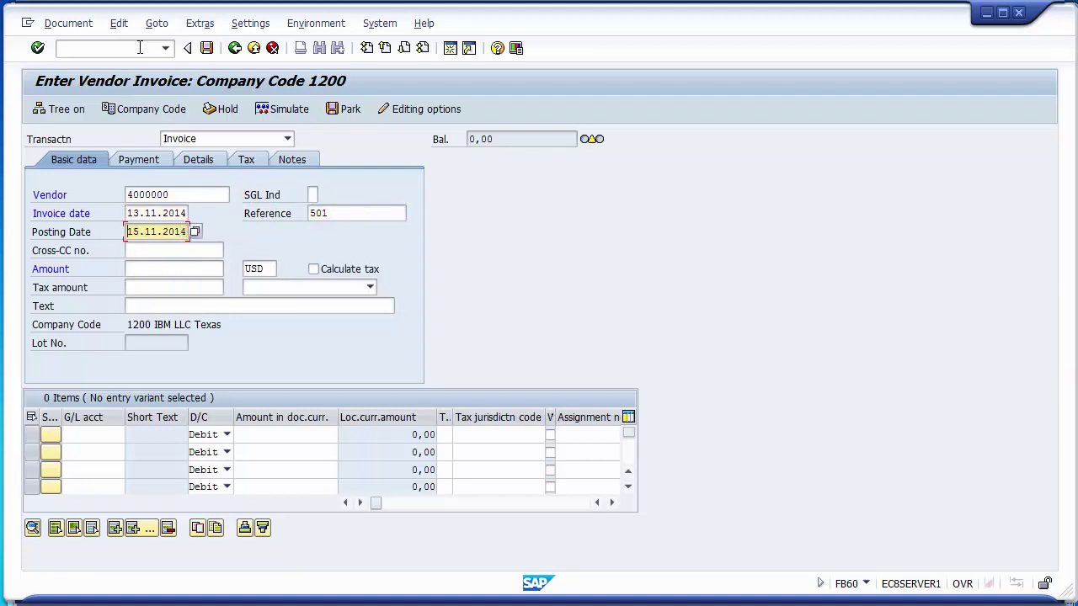
pyautogui.write('3')
# - Enter a debit line item for G/L account 400000 with an amount of 80000
pyautogui.press('Tab')
pyautogui.press('Tab')
pyautogui.press('Tab')
pyautogui.press('Tab')
pyautogui.press('Tab')
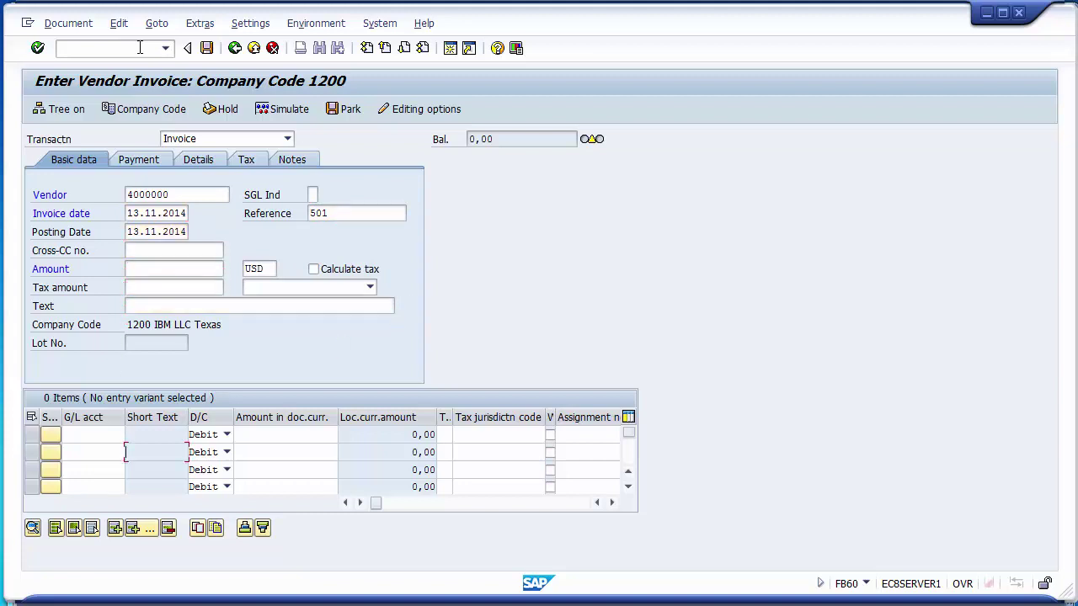
pyautogui.click(112, 435)
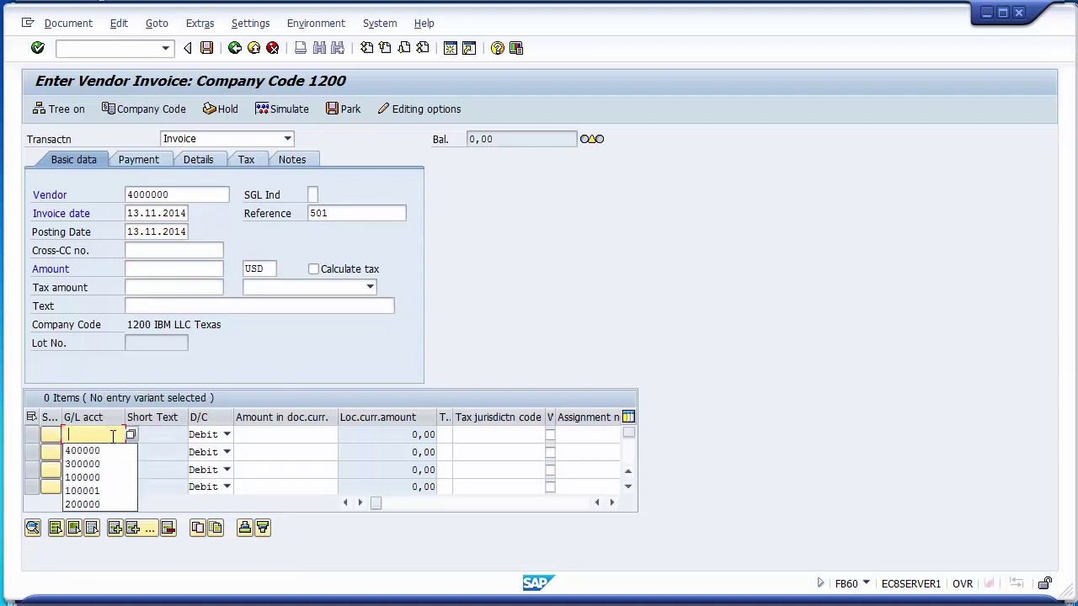
pyautogui.press('Down')
pyautogui.press('Return')
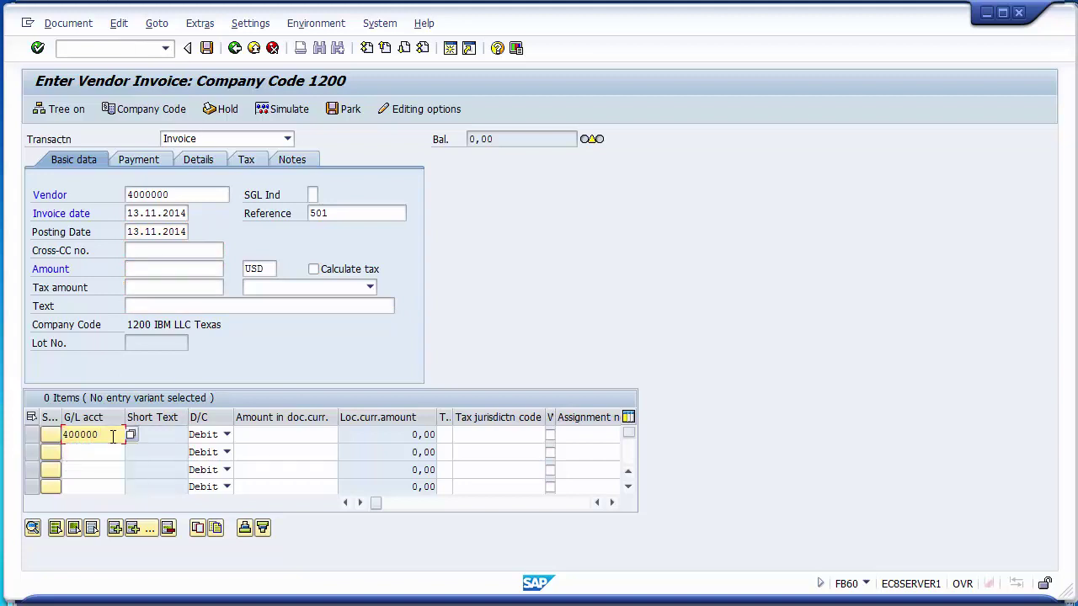
pyautogui.press('Tab')
pyautogui.press('Tab')
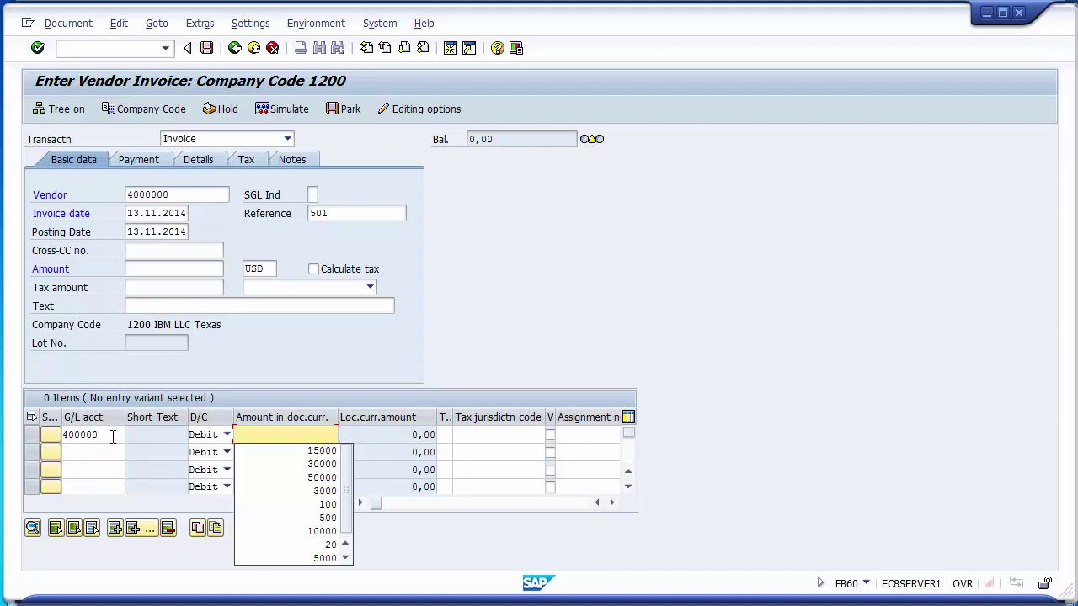
pyautogui.write('80000')
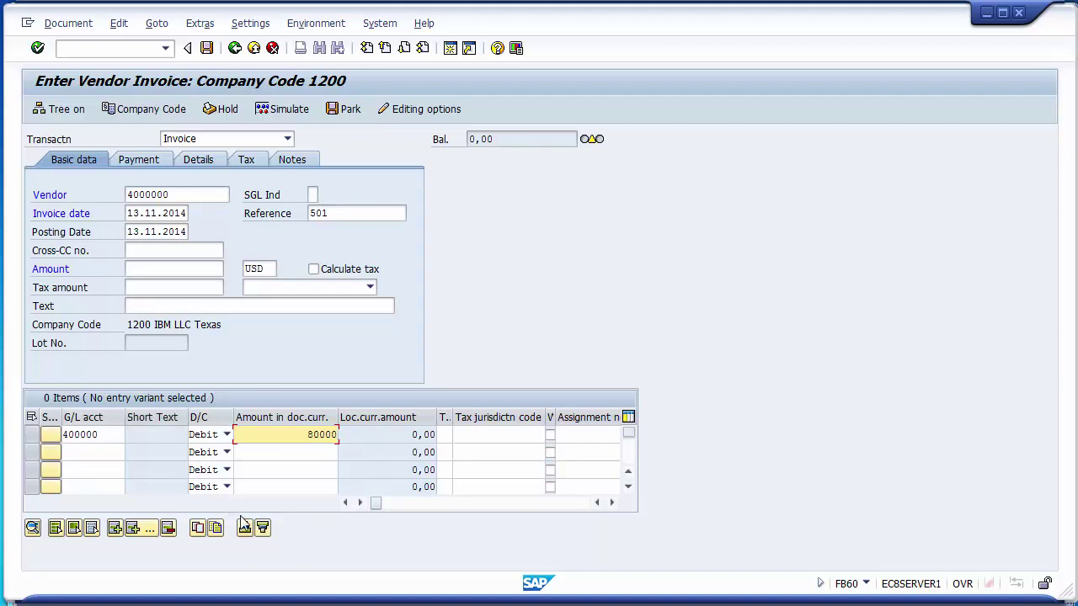
# - Give the line item the text "Vendor Invoice" and business area 1210
pyautogui.click(301, 445)
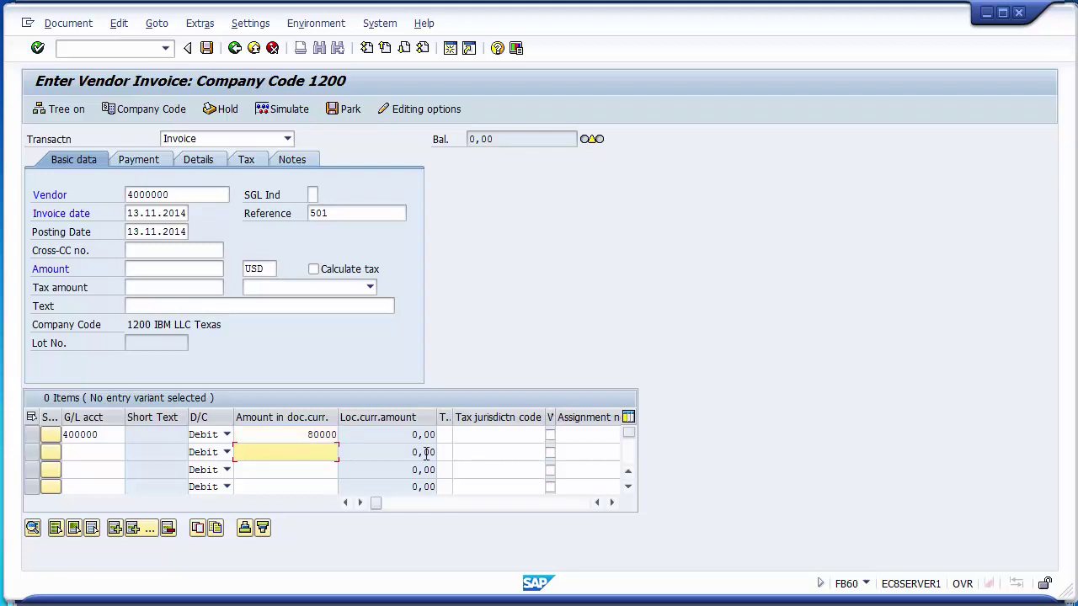
pyautogui.click(487, 433)
pyautogui.press('Tab')
pyautogui.press('Tab')
pyautogui.press('Tab')
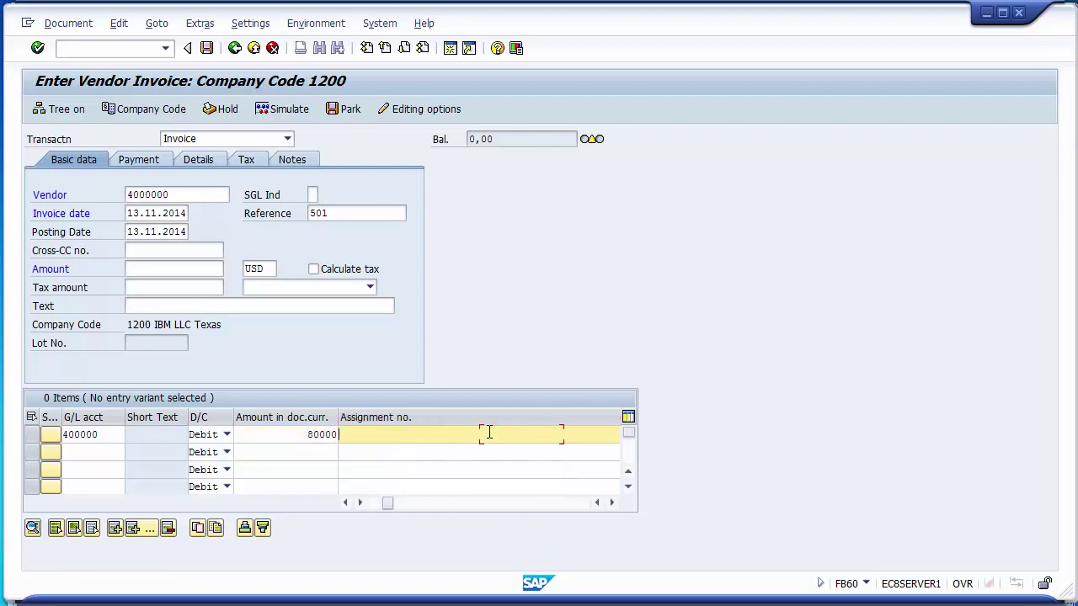
pyautogui.press('BackSpace')
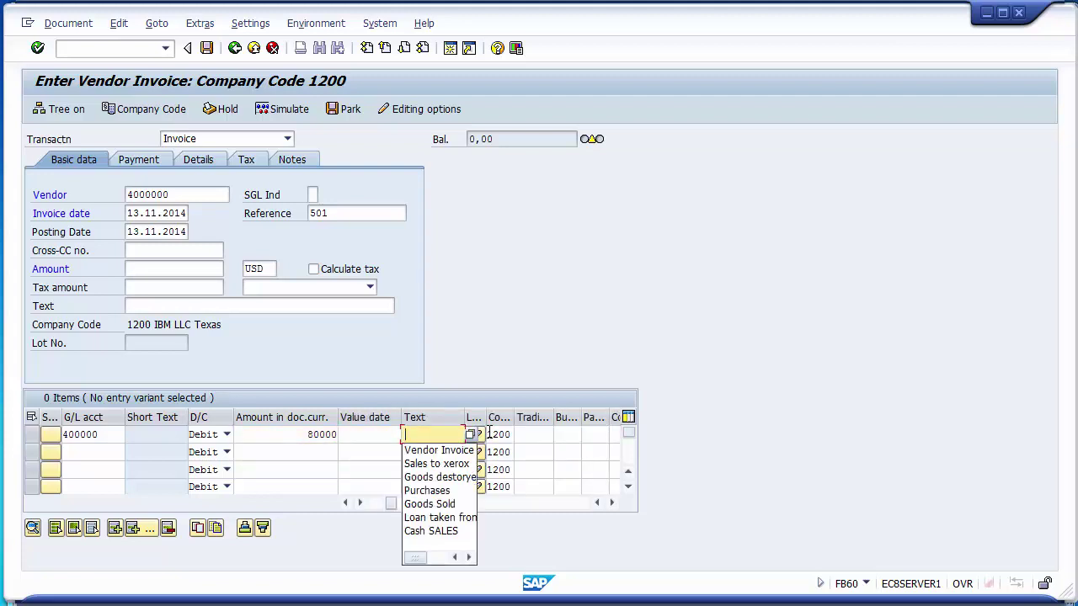
pyautogui.press('Down')
pyautogui.press('Return')
pyautogui.press('Tab')
pyautogui.press('Tab')
pyautogui.press('Tab')
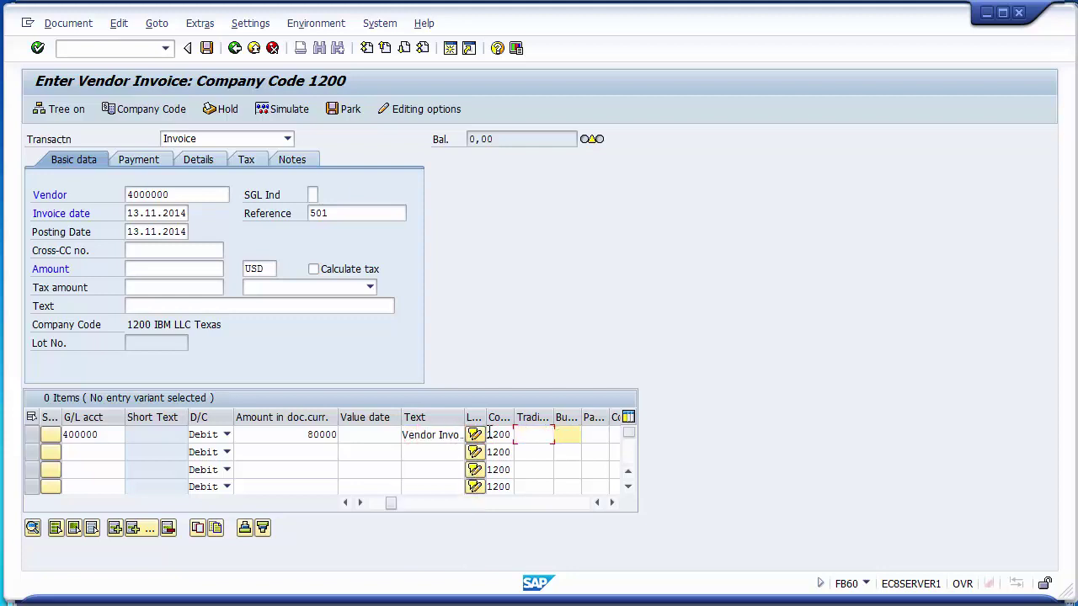
pyautogui.press('BackSpace')
pyautogui.press('Down')
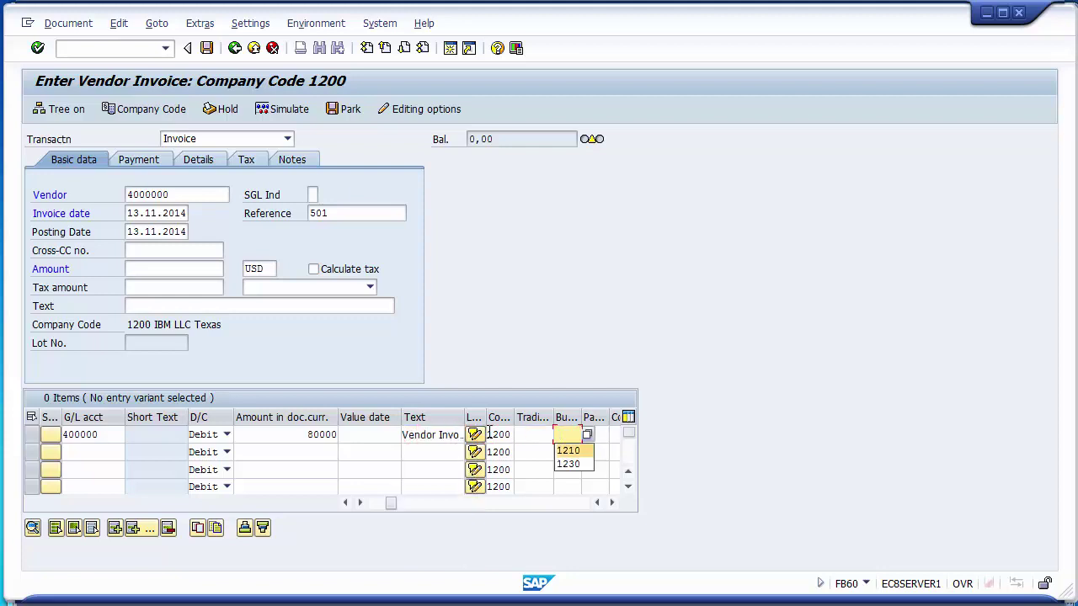
pyautogui.press('Return')
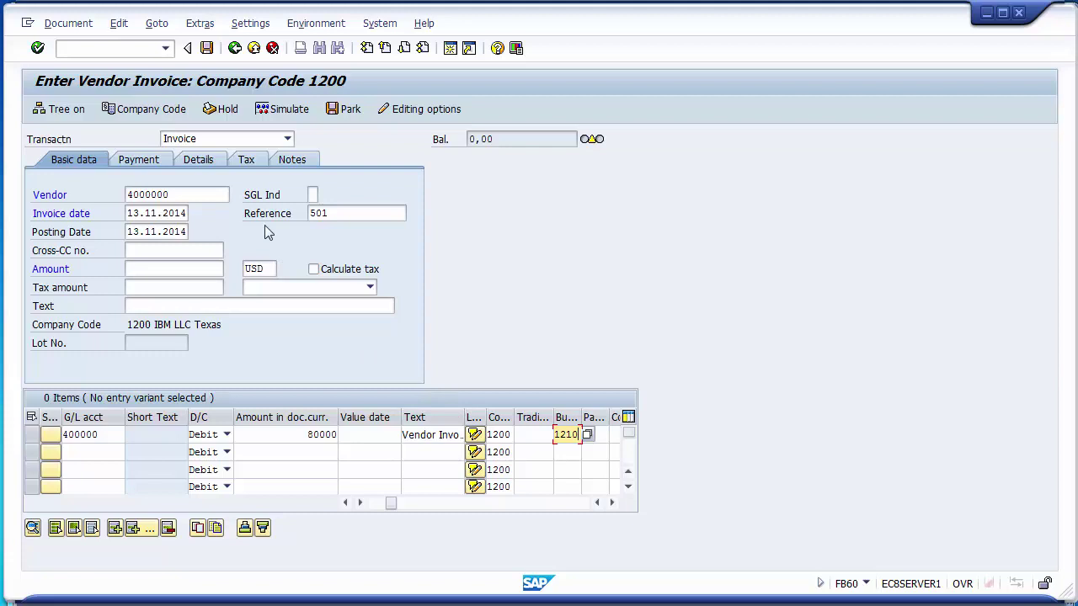
# - Set the invoice header text to "Vendor Invoice" and validate the entries, accepting the advance payment and tax code messages
pyautogui.click(187, 306)
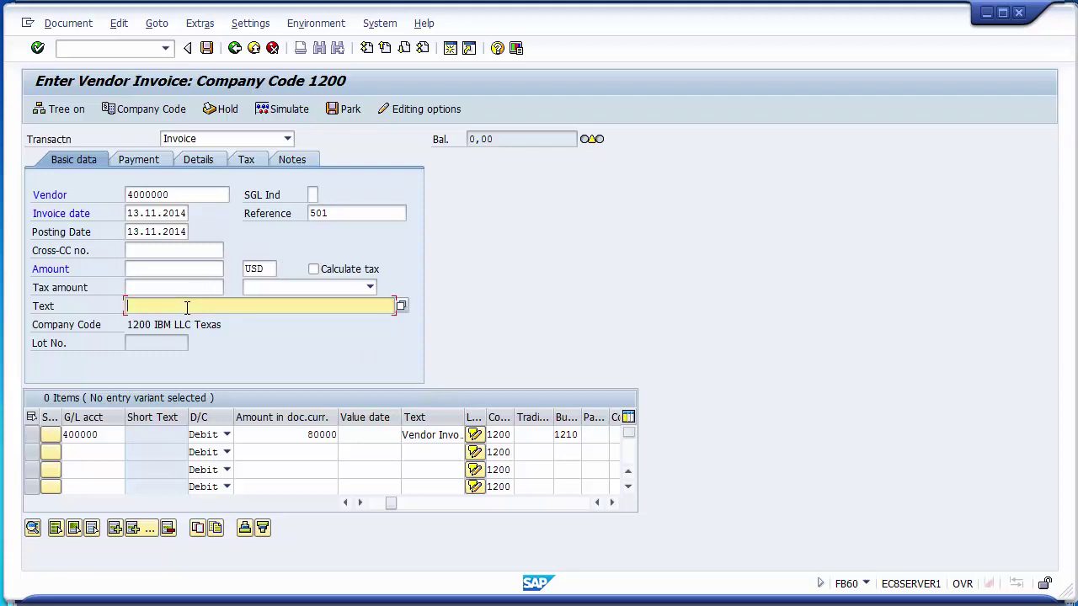
pyautogui.press('Down')
pyautogui.press('Return')
pyautogui.press('Return')
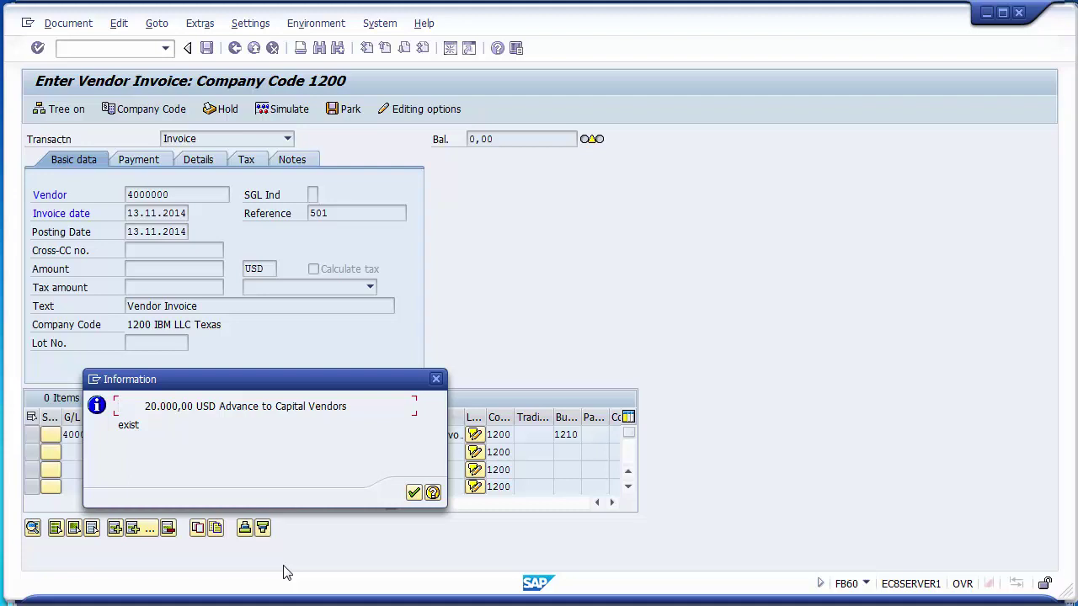
pyautogui.press('Return')
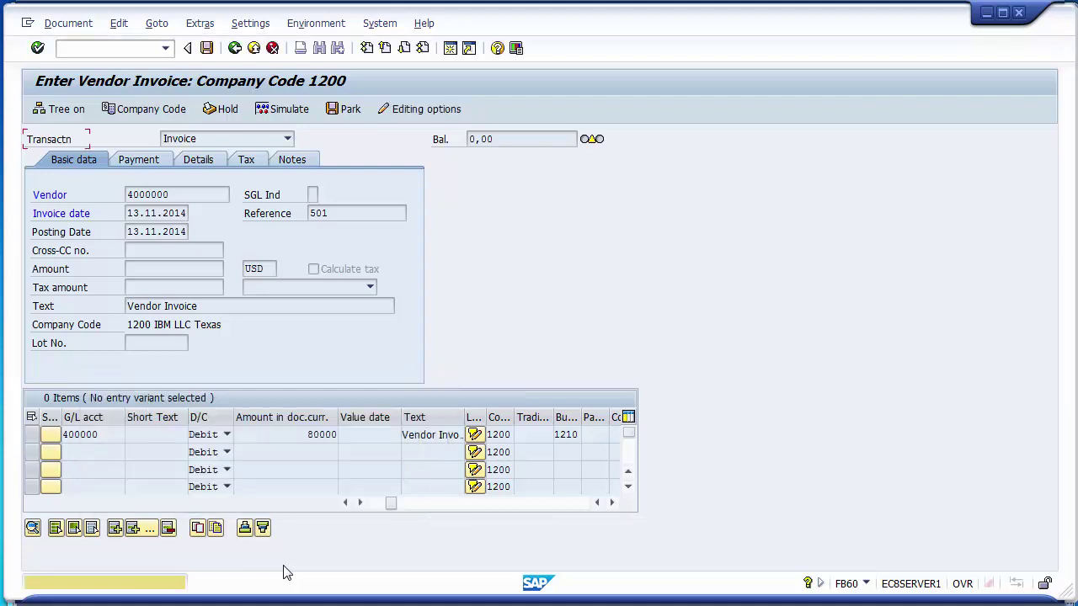
pyautogui.press('Return')
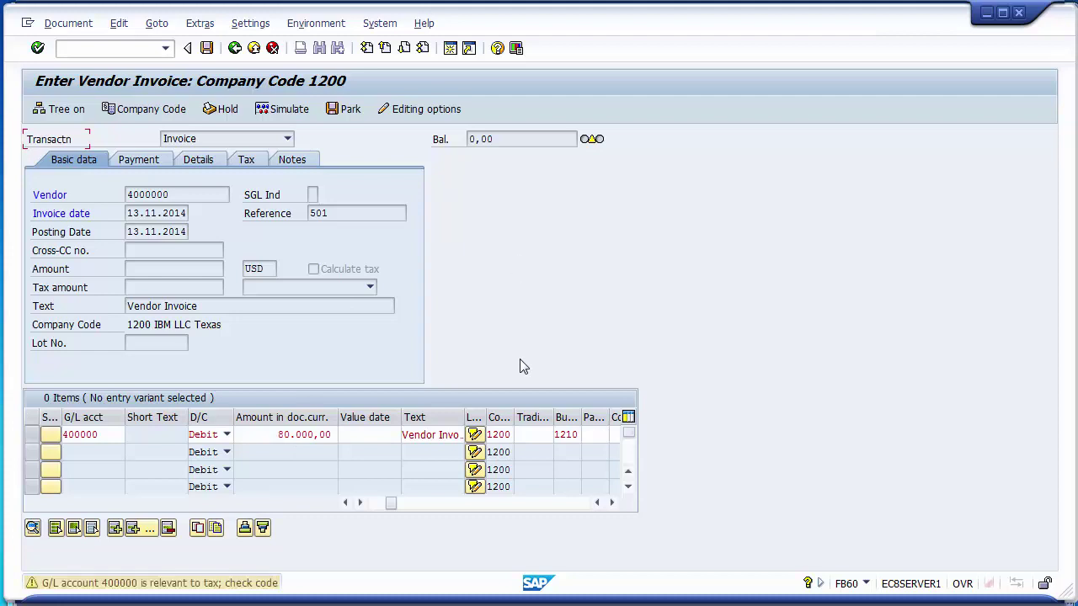
pyautogui.press('Return')
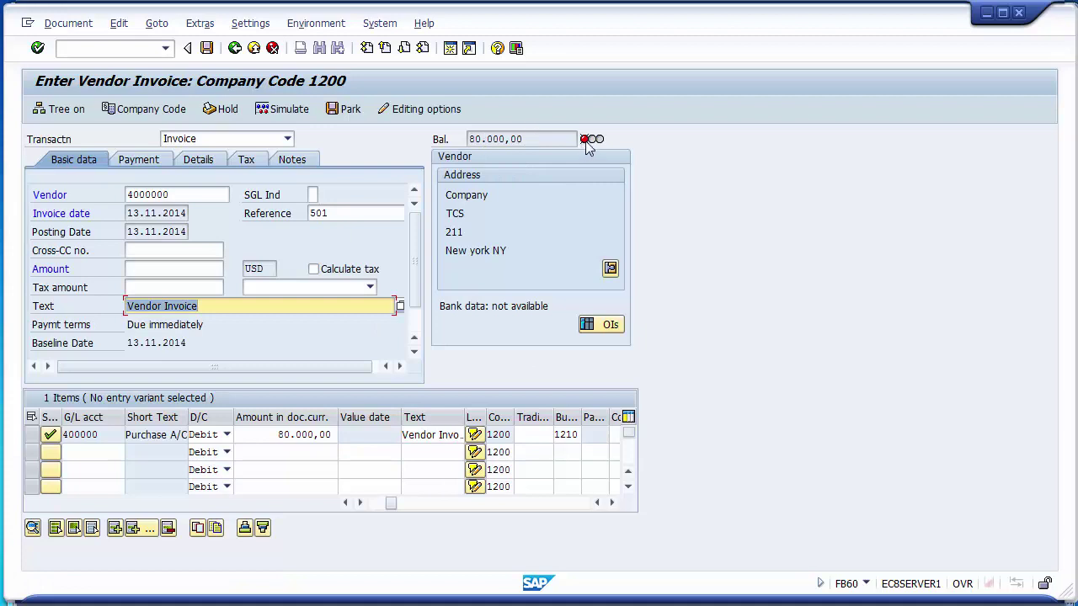
# - Set the invoice amount to 80.000,00, matching the open balance, and validate the entry past the tax code message
pyautogui.moveTo(586, 143)
pyautogui.click(190, 268)
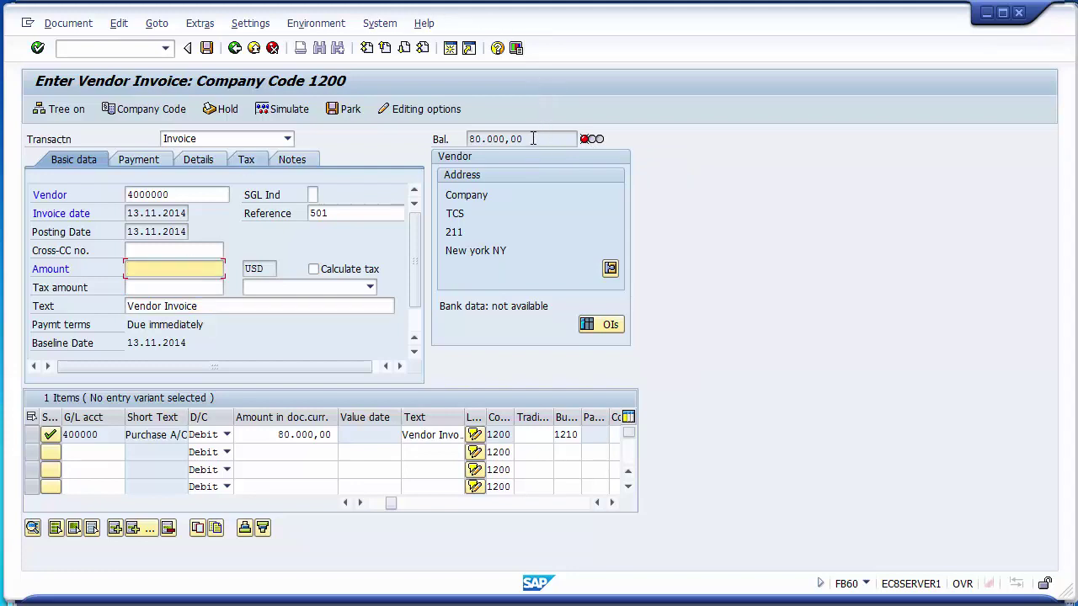
pyautogui.moveTo(523, 139); pyautogui.dragTo(467, 139)
pyautogui.hotkey('ctrl', 'c')
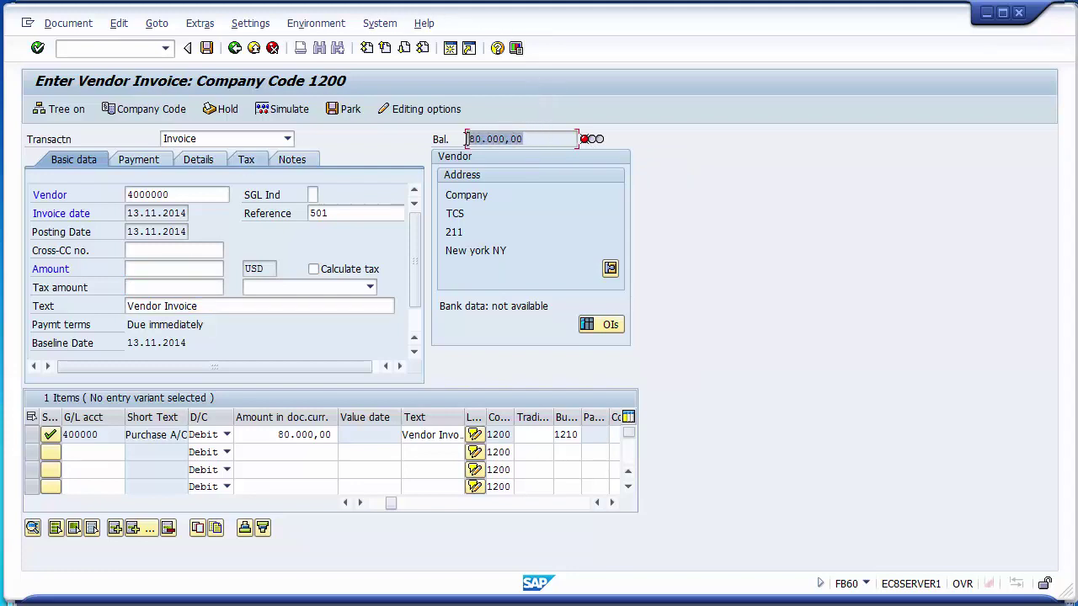
pyautogui.click(192, 266)
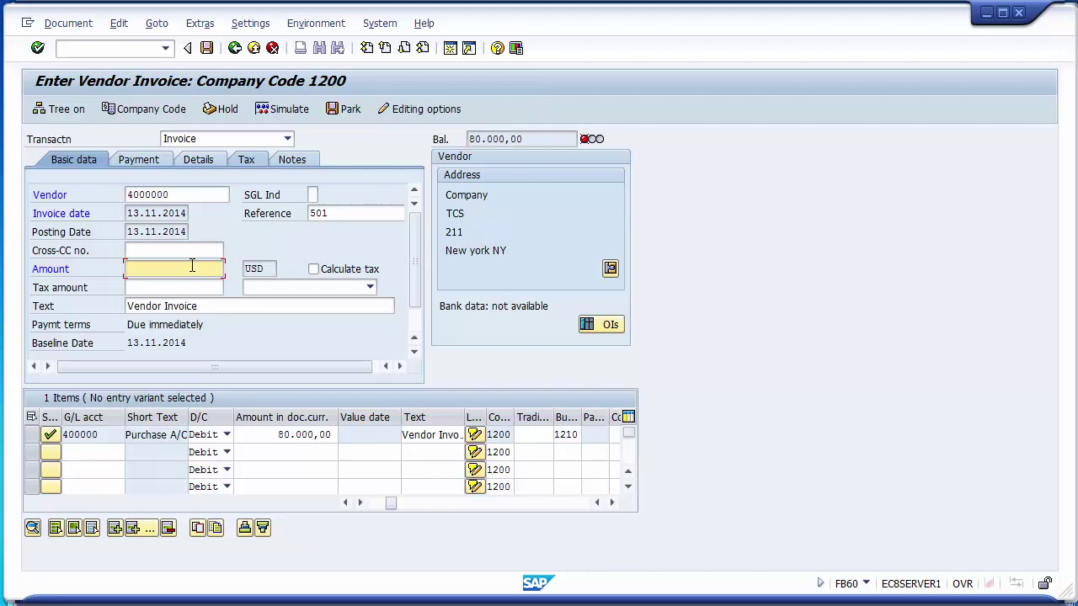
pyautogui.hotkey('ctrl', 'v')
pyautogui.press('Return')
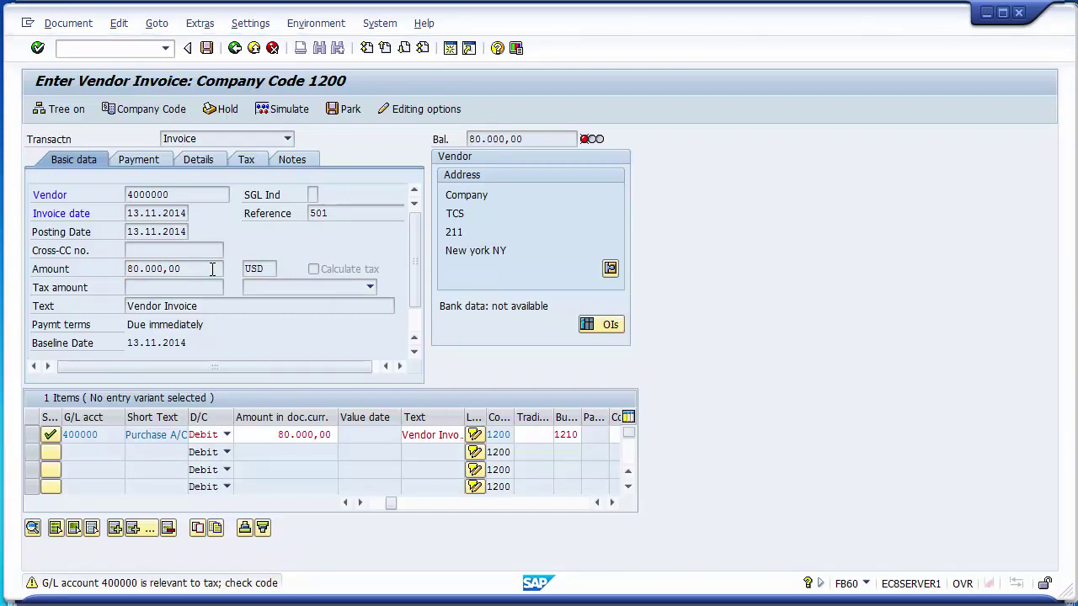
pyautogui.press('Return')
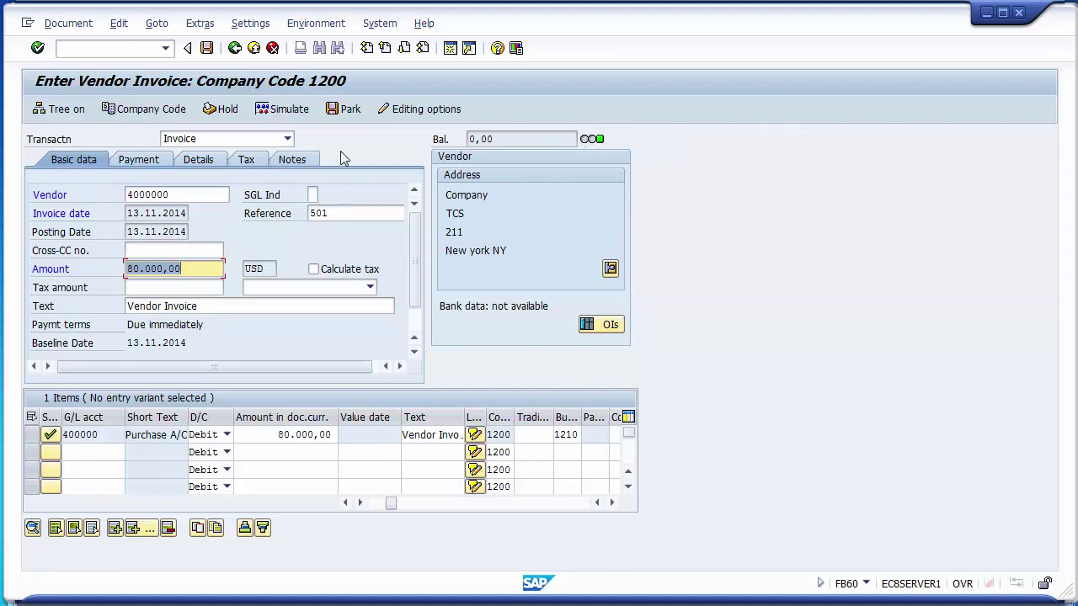
# - Simulate the vendor invoice, review both line items in the document overview, and post the document
pyautogui.click(283, 109)
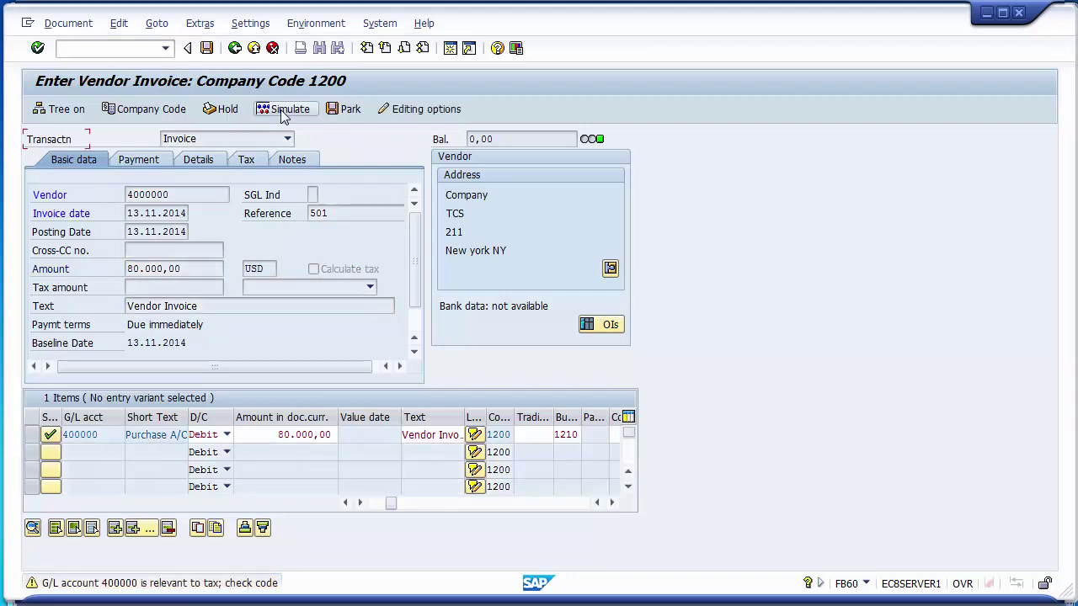
pyautogui.click(282, 114)
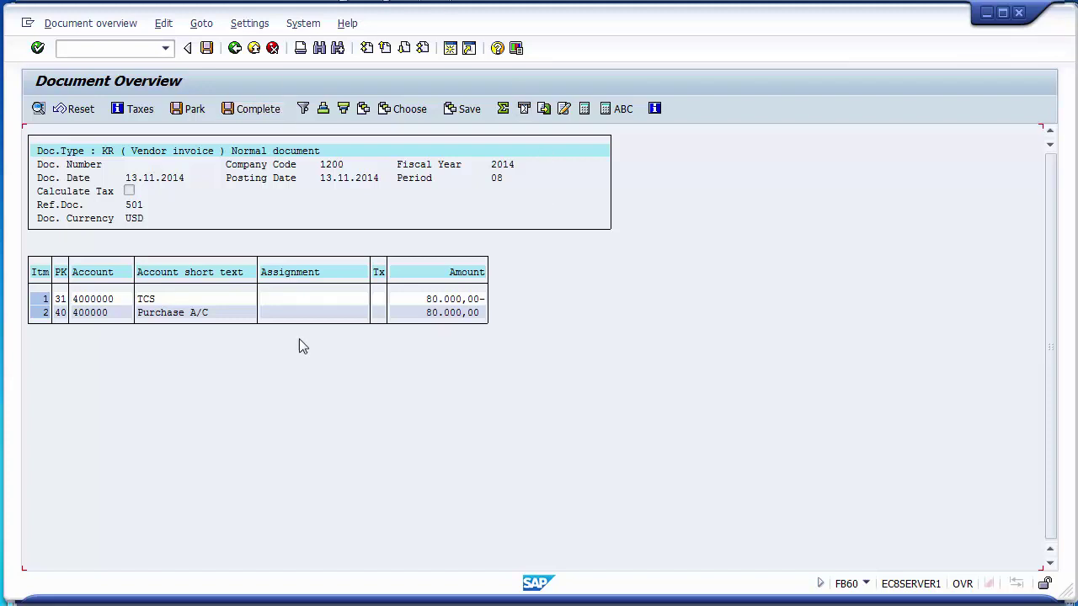
pyautogui.click(444, 314)
pyautogui.click(435, 298)
pyautogui.click(207, 48)
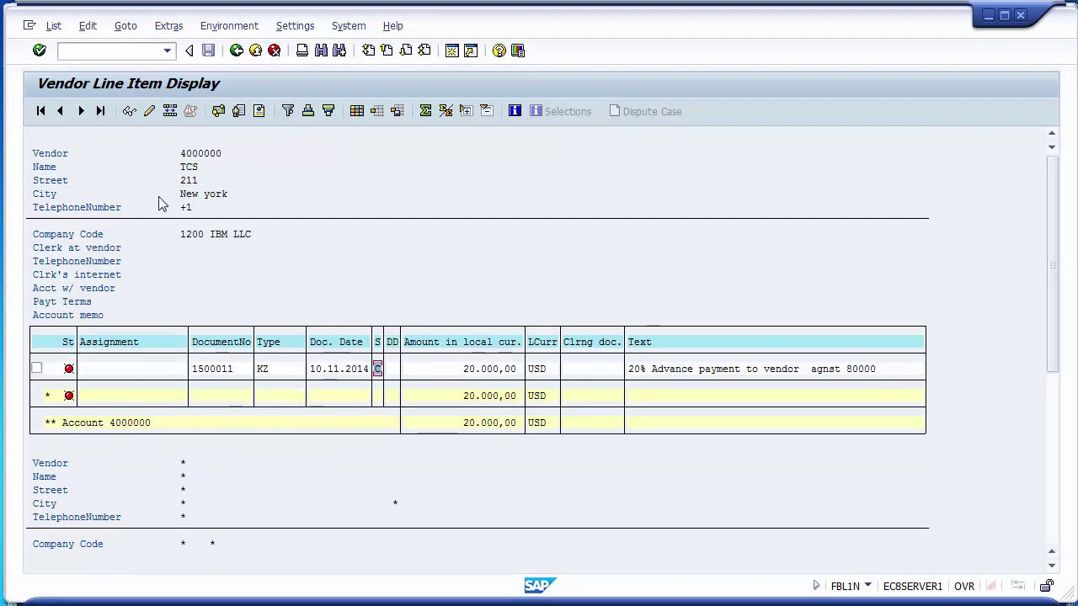
# - Switch to the vendor line item session (FBL1N) and refresh the TCS line item list
pyautogui.click(53, 25)
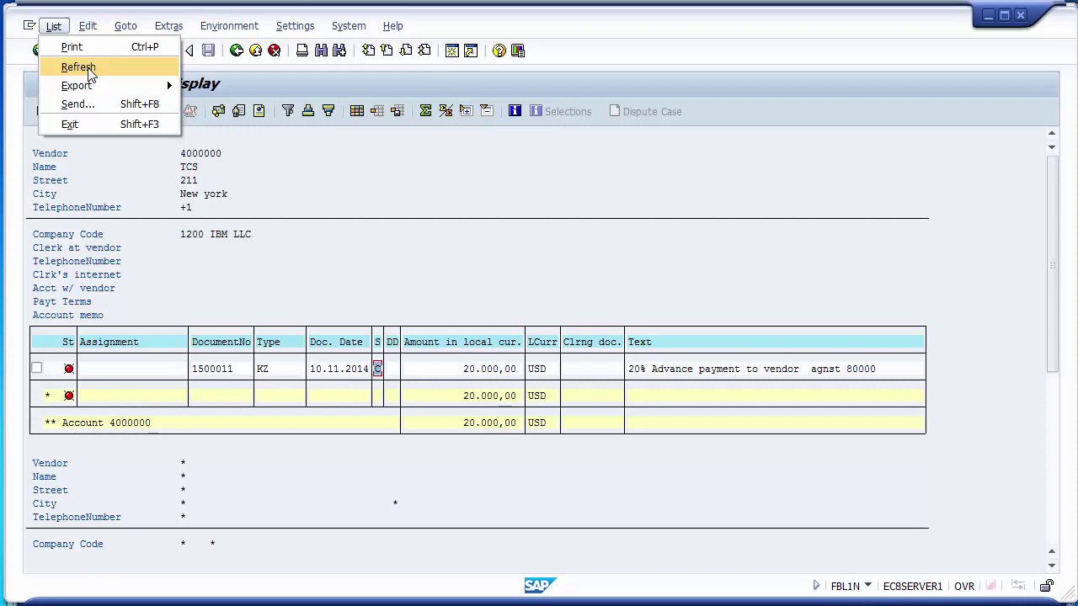
pyautogui.click(50, 23)
pyautogui.click(51, 24)
pyautogui.click(67, 68)
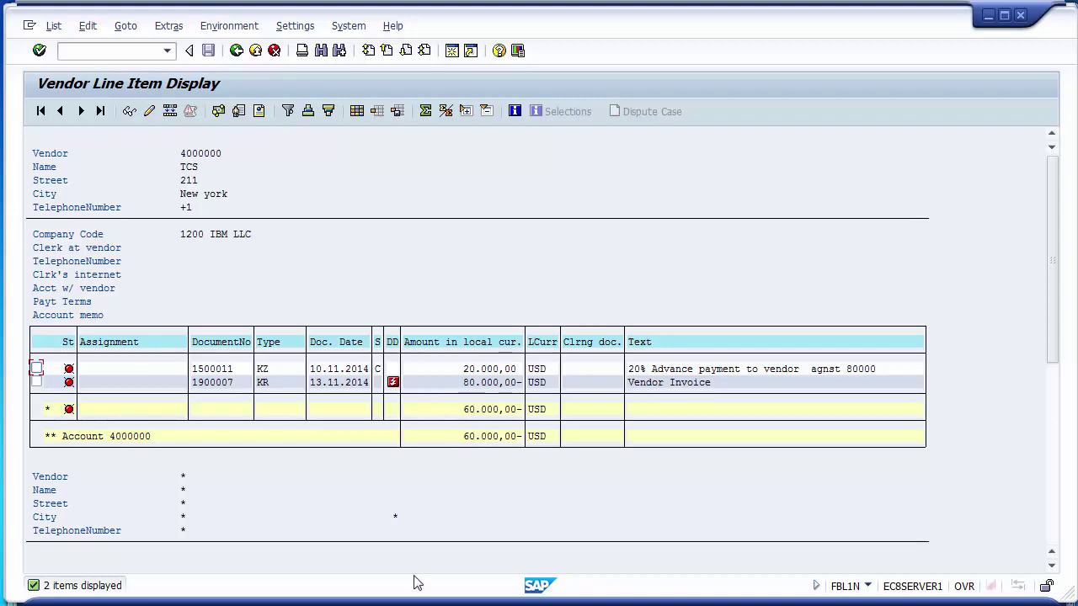
# - Switch back to the invoice session, start Post Outgoing Payments (F-53) and set the document date to 15.11.2014
pyautogui.hotkey('alt', 'Tab')
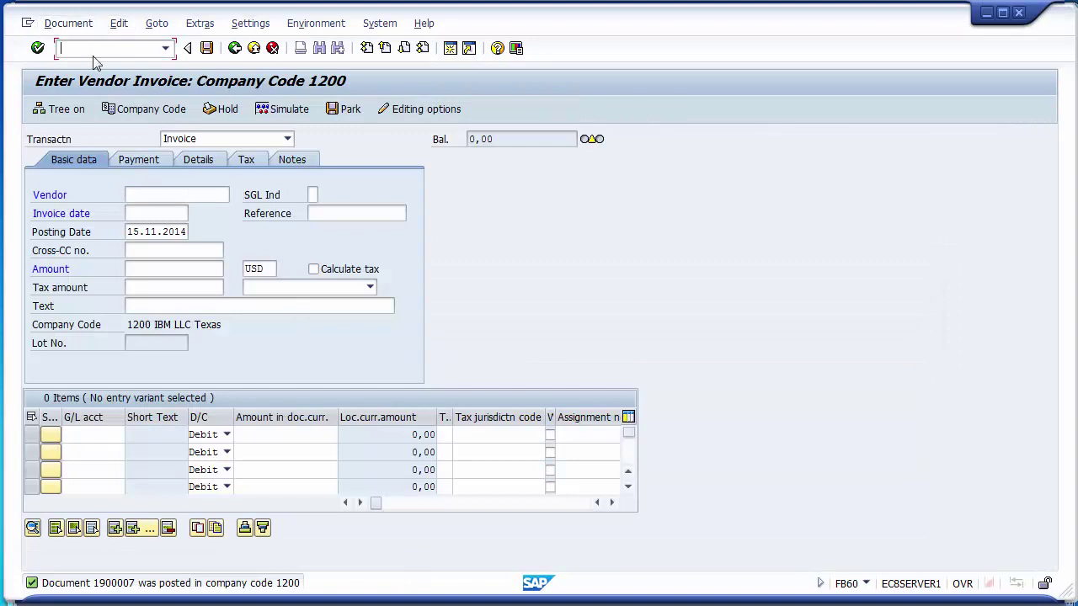
pyautogui.write('/nf-53')
pyautogui.press('Return')
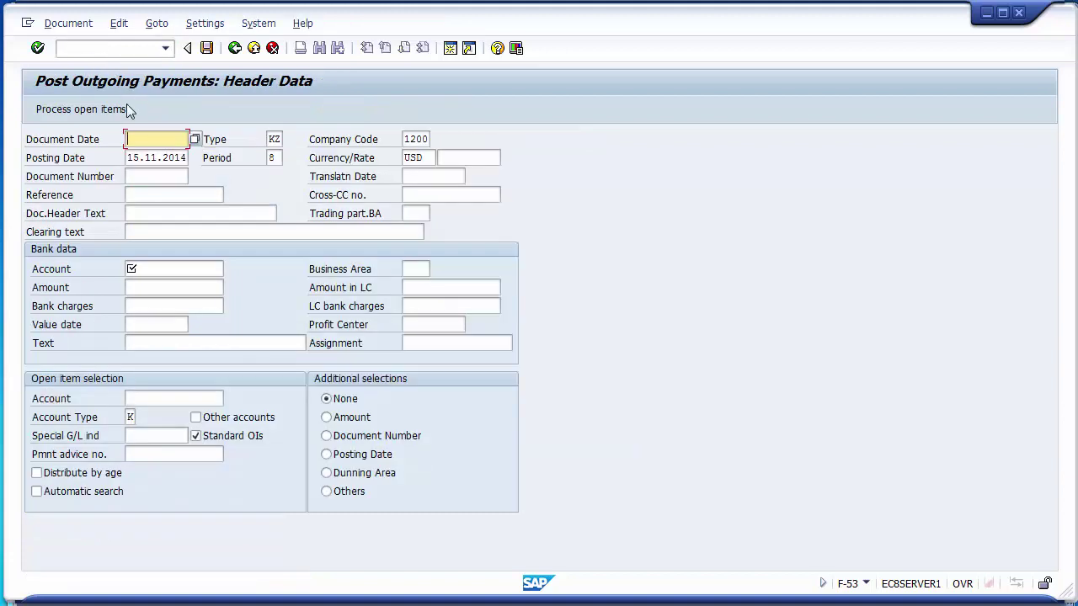
pyautogui.press('BackSpace')
pyautogui.press('Down')
pyautogui.press('Down')
pyautogui.press('Return')
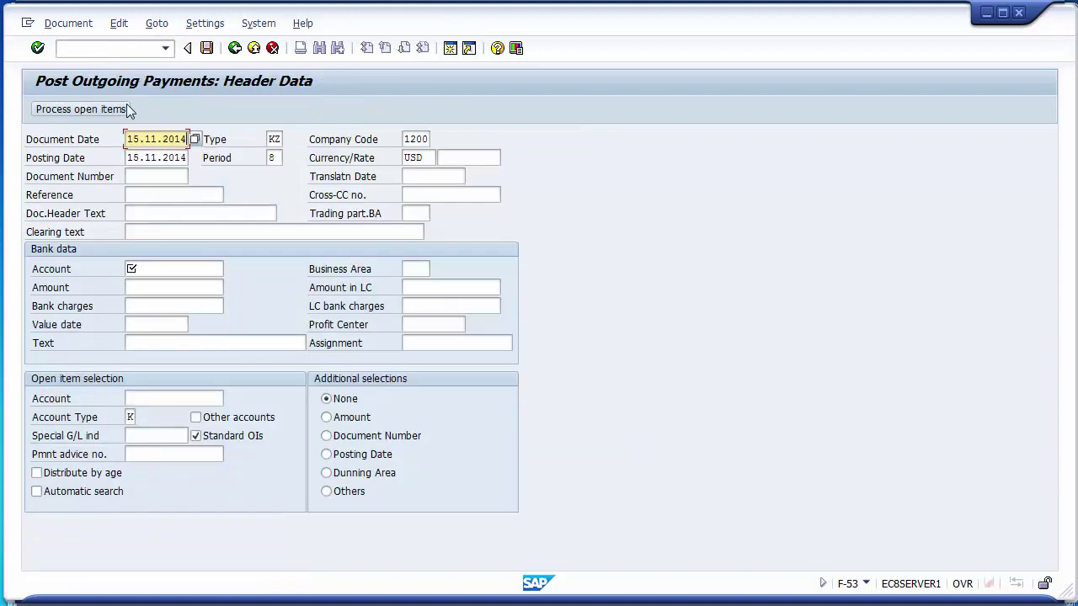
# - Enter G/L account 100010 as the bank account of the payment with an amount of 60000
pyautogui.press('Tab')
pyautogui.press('Tab')
pyautogui.press('Tab')
pyautogui.press('Tab')
pyautogui.press('Tab')
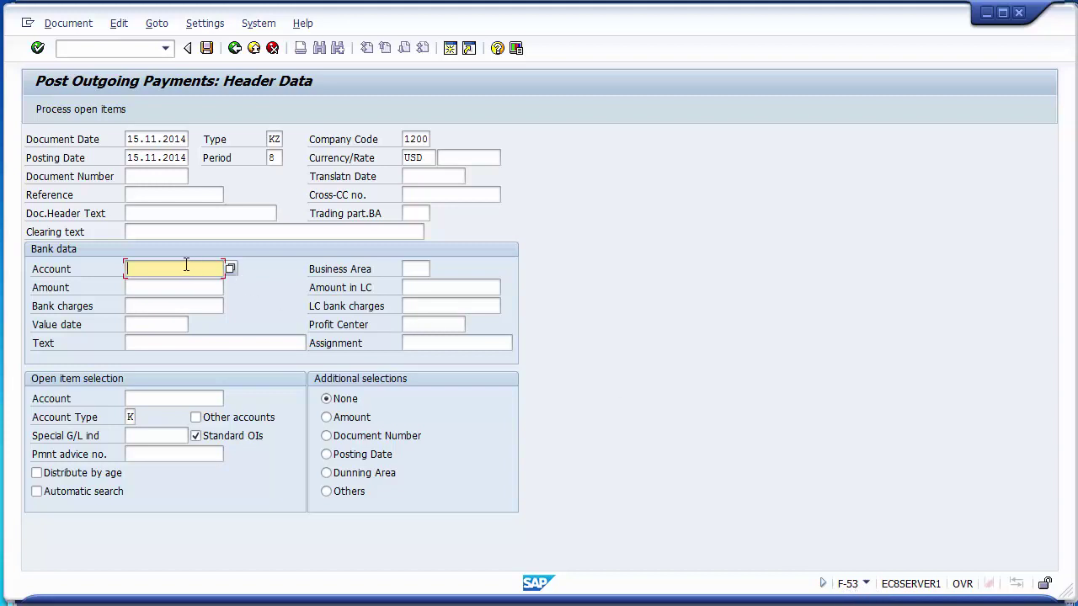
pyautogui.write('1')
pyautogui.press('Down')
pyautogui.press('Return')
pyautogui.press('Tab')
pyautogui.press('Tab')
pyautogui.press('BackSpace')
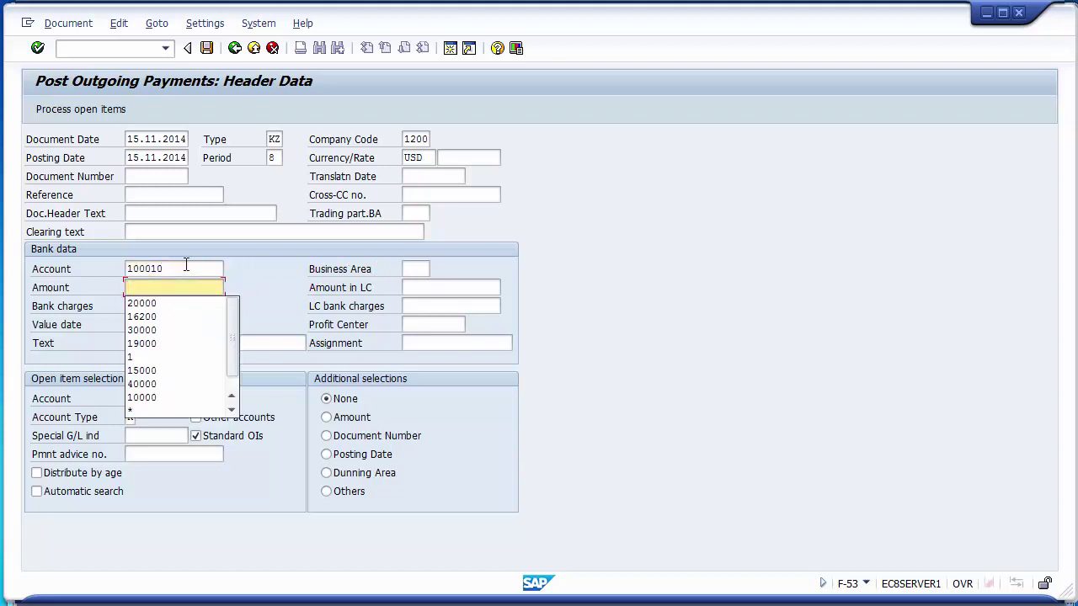
pyautogui.press('BackSpace')
pyautogui.write('60000')
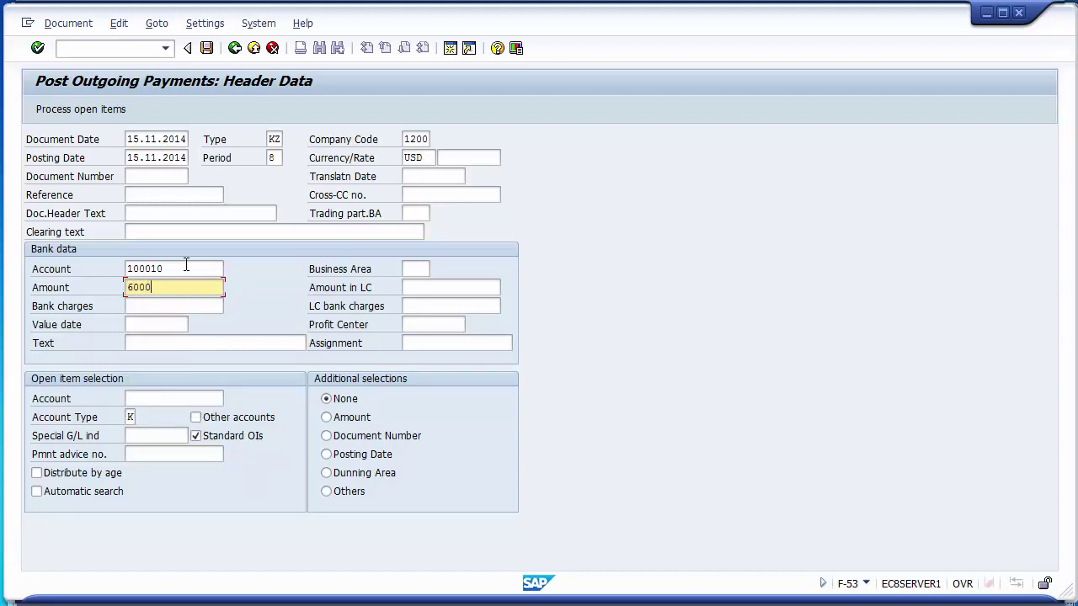
# - Set the payment's value date to 15.11.2014 and its text to "Final payment"
pyautogui.press('Tab')
pyautogui.press('Tab')
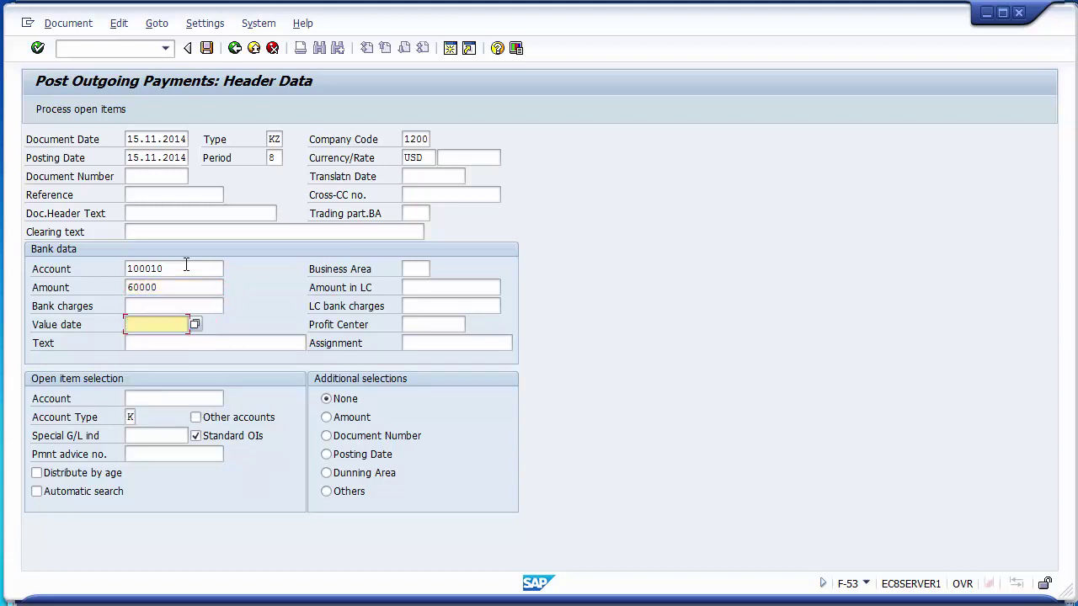
pyautogui.press('BackSpace')
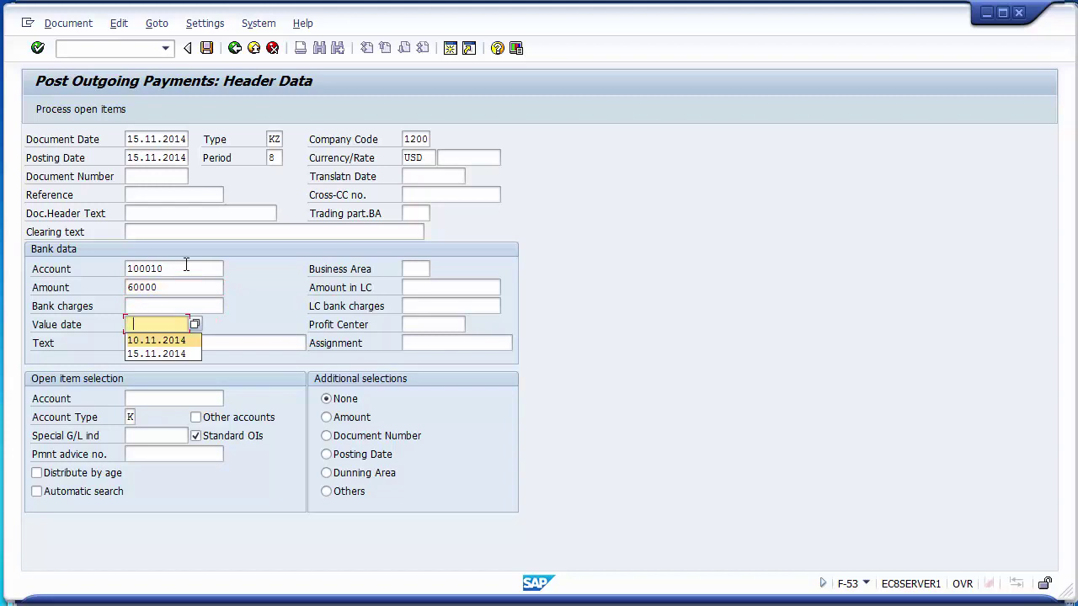
pyautogui.press('Down')
pyautogui.press('Return')
pyautogui.press('Tab')
pyautogui.press('Tab')
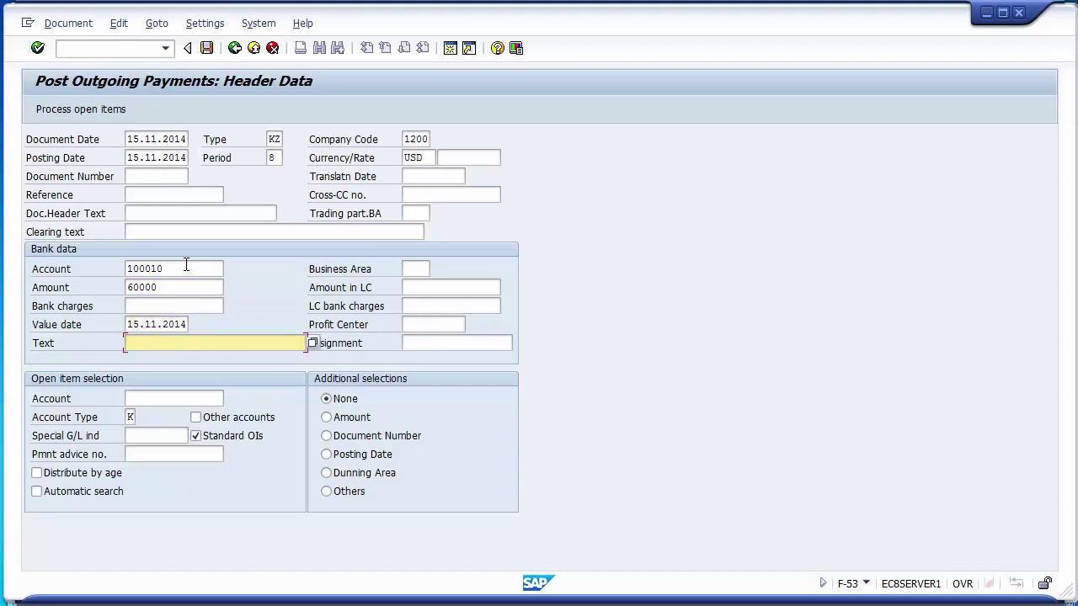
pyautogui.press('BackSpace')
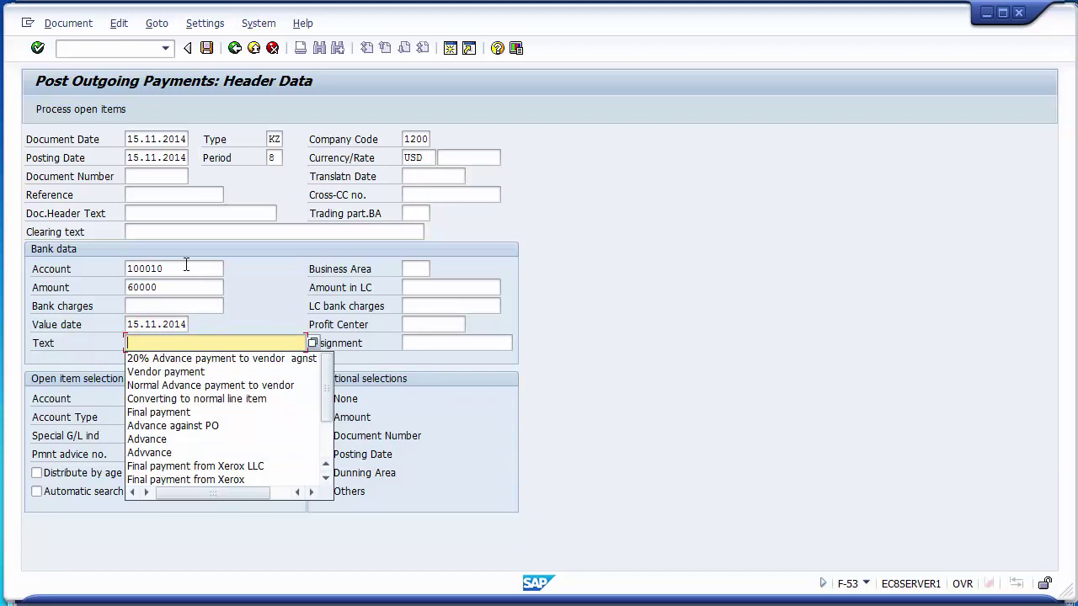
pyautogui.write('Fina')
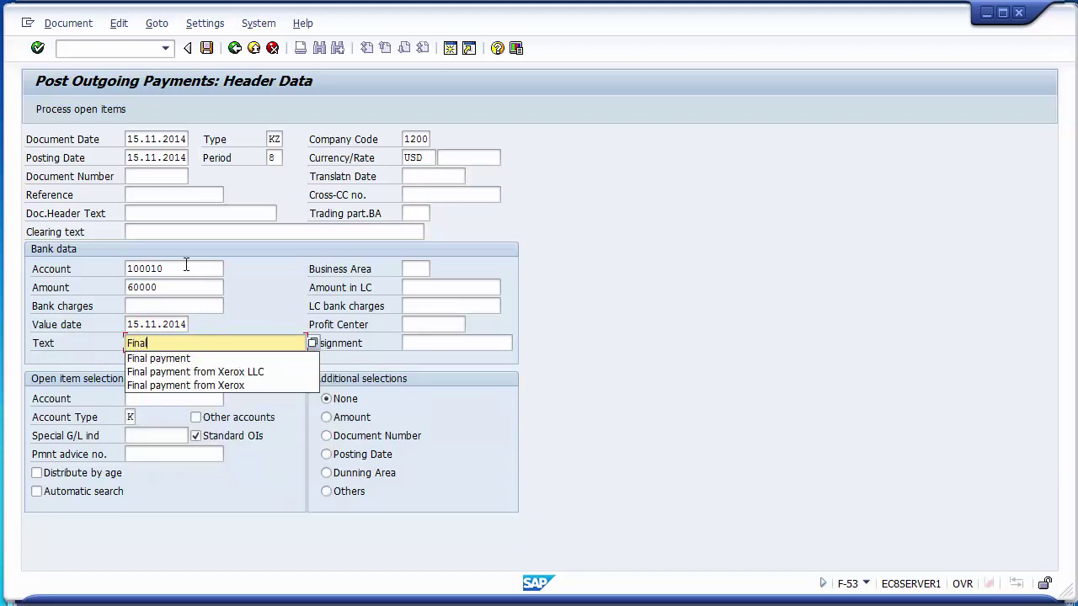
pyautogui.write('l')
pyautogui.press('Down')
pyautogui.press('Return')
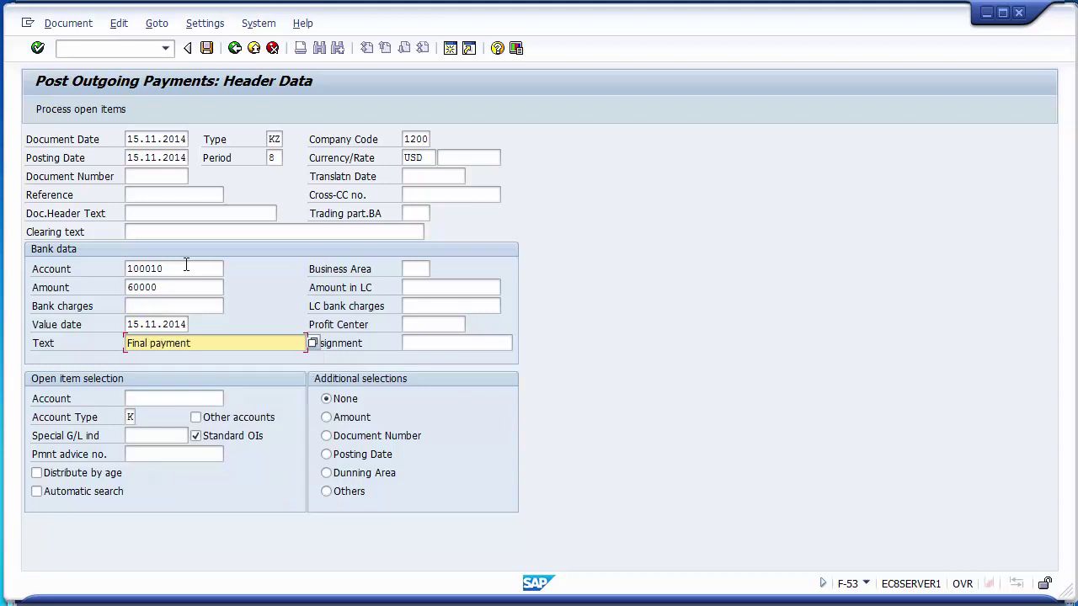
# - Enter the TCS vendor account for open item selection without a special G/L indicator and process its open items
pyautogui.click(177, 396)
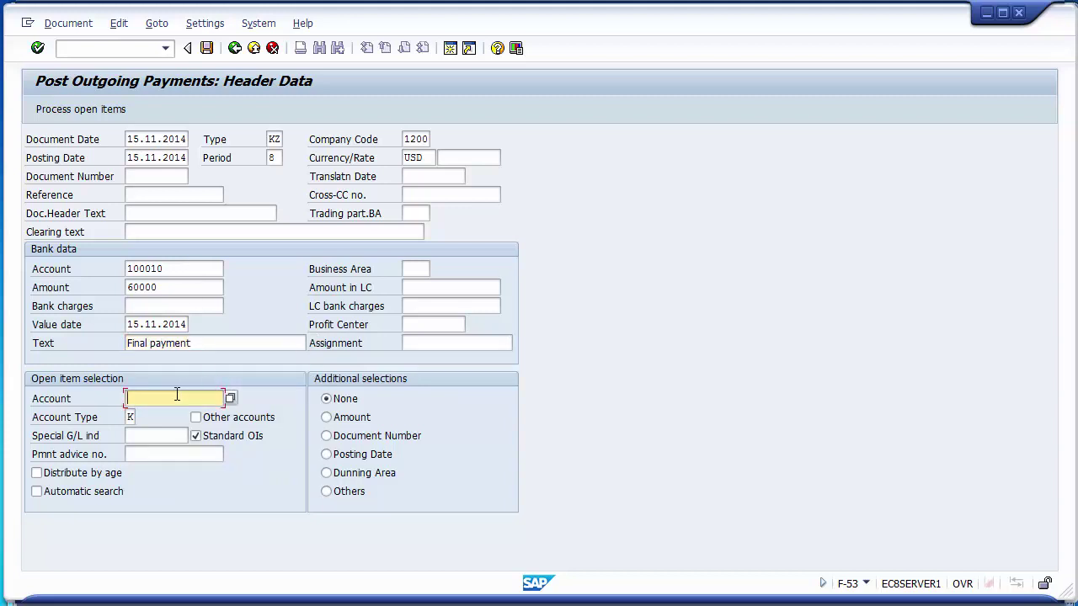
pyautogui.write('4000000')
pyautogui.click(80, 110)
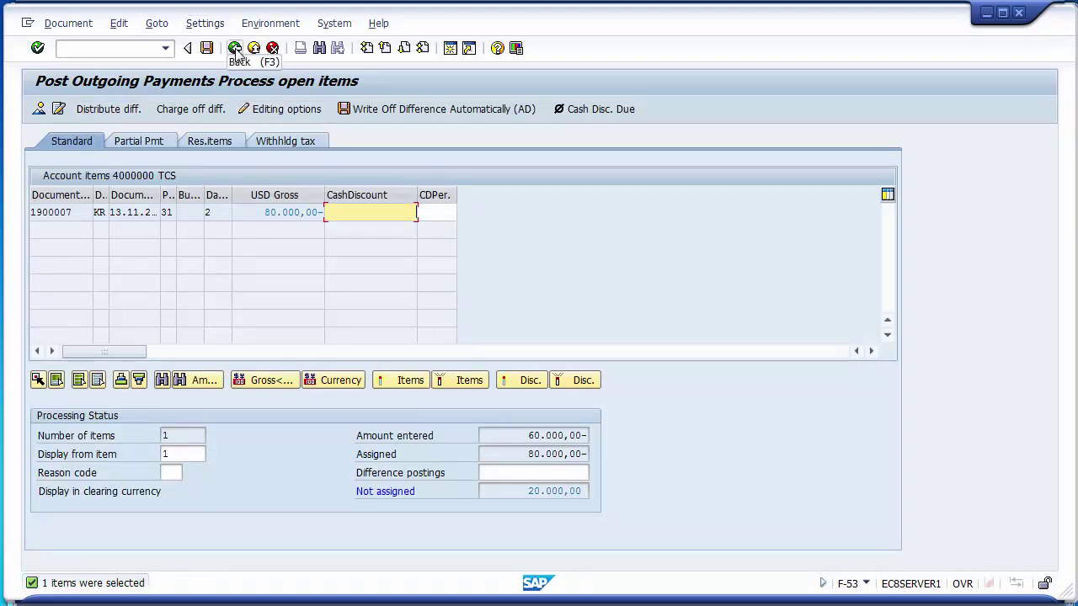
# - Restart Post Outgoing Payments (F-53) with document date 15.11.2014 and enter bank G/L account 100010
pyautogui.click(139, 50)
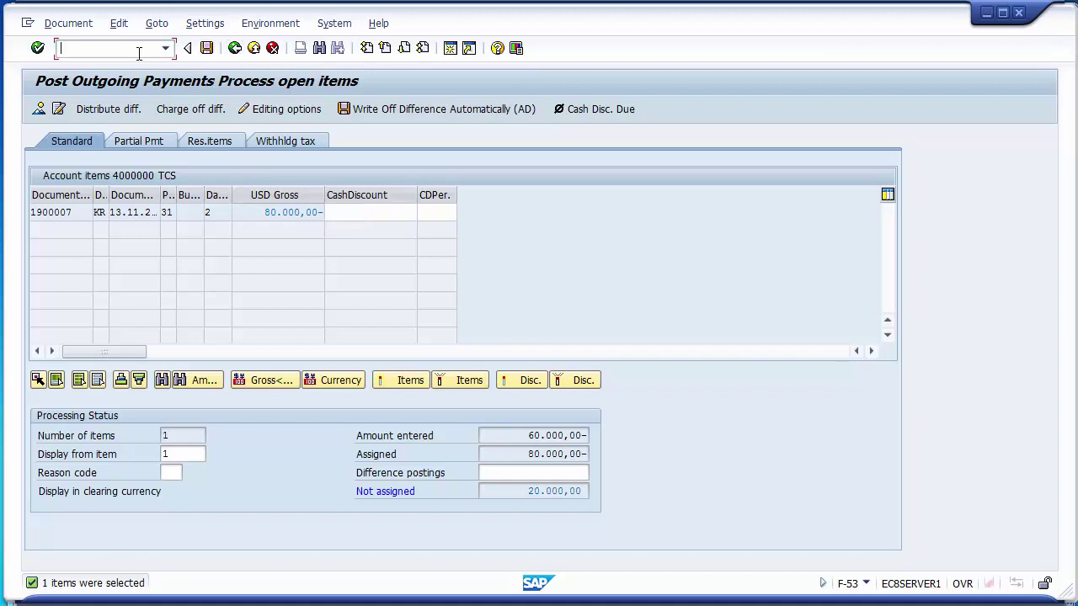
pyautogui.write('/nf-53')
pyautogui.press('Return')
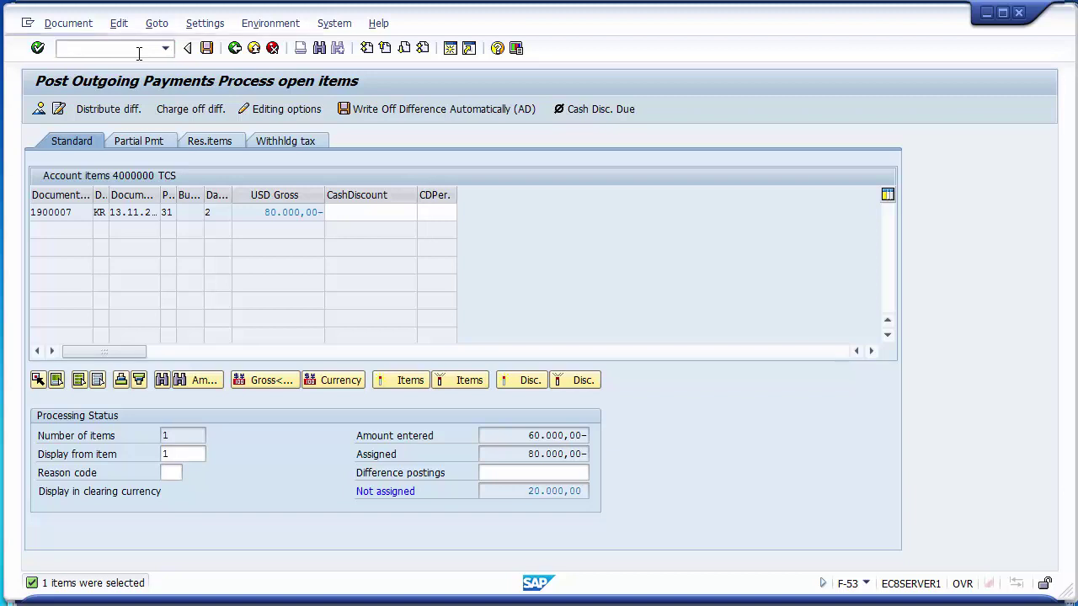
pyautogui.press('Return')
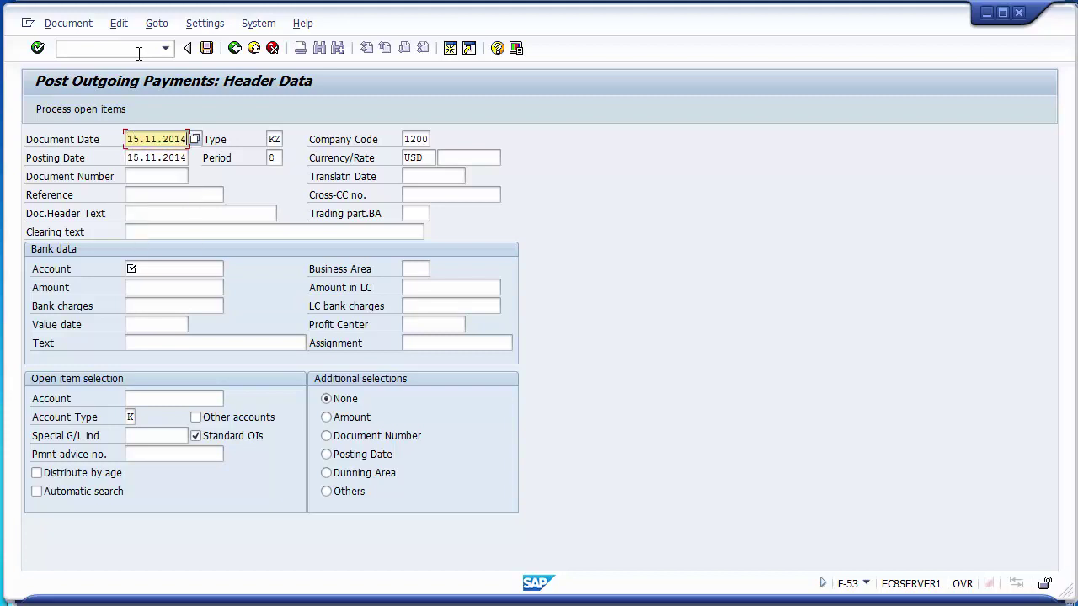
pyautogui.press('Tab')
pyautogui.press('Tab')
pyautogui.press('Tab')
pyautogui.press('Tab')
pyautogui.press('Tab')
pyautogui.press('Tab')
pyautogui.press('Return')
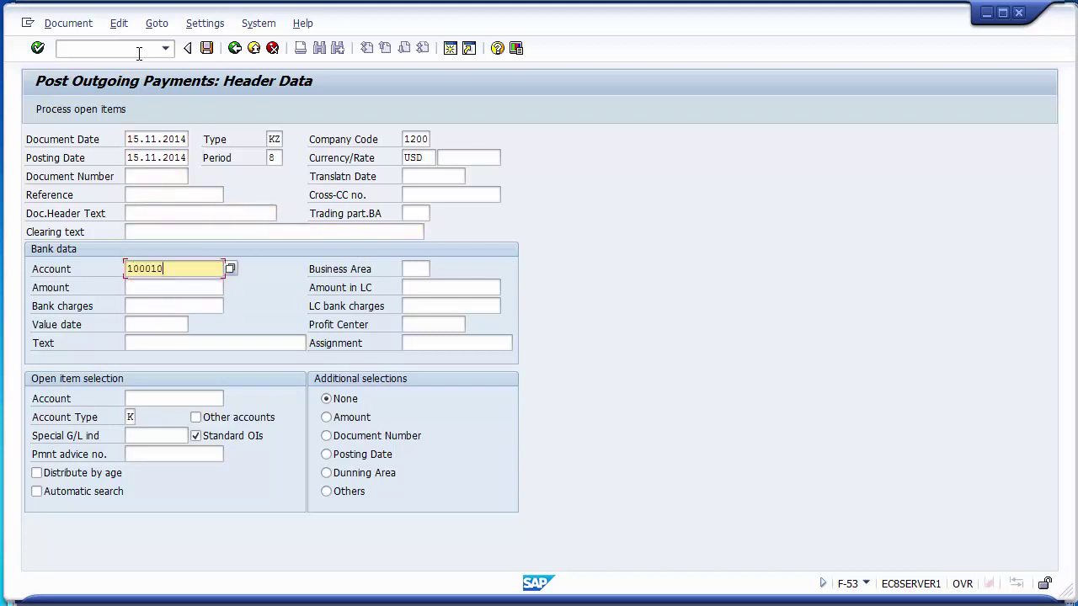
# - Set the payment amount to 60000 and the value date to 15.11.2014
pyautogui.press('Tab')
pyautogui.write('60000')
pyautogui.press('Tab')
pyautogui.press('Tab')
pyautogui.press('Tab')
pyautogui.press('Tab')
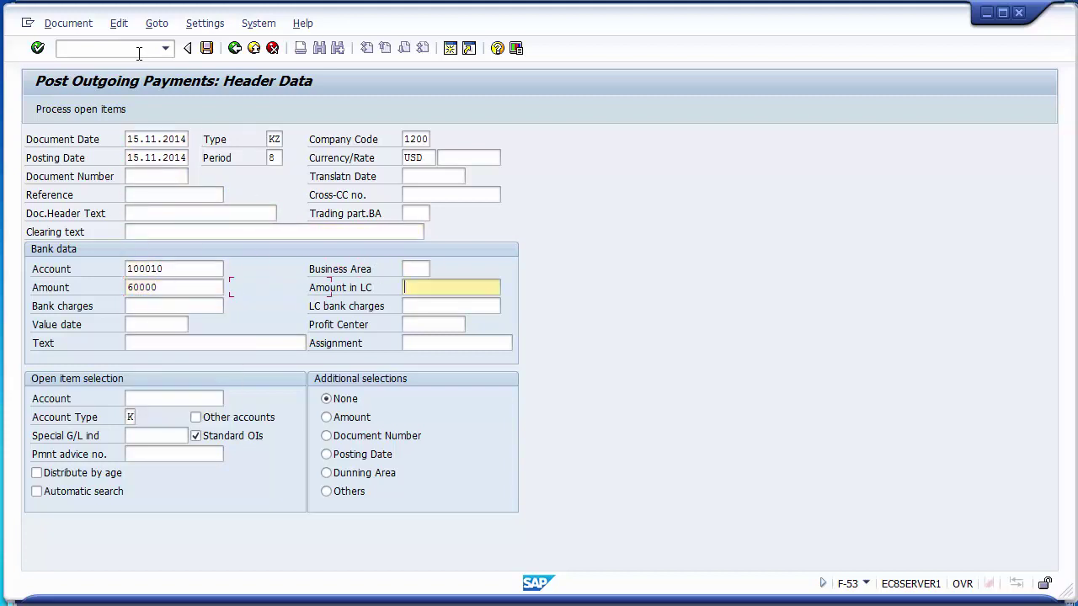
pyautogui.press('Return')
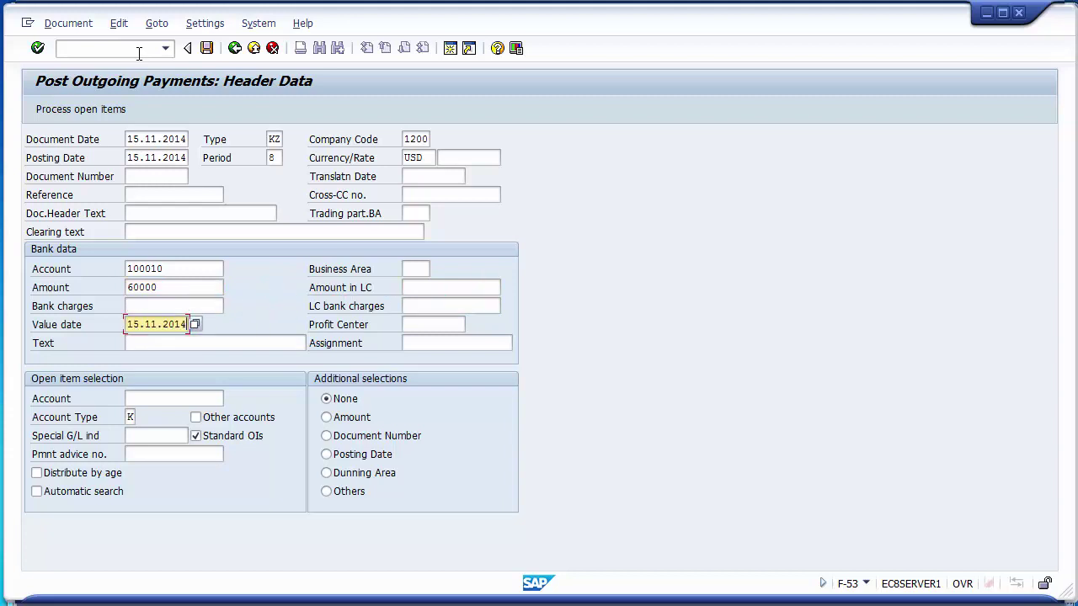
# - Set the payment text to "Final payment" and enter the TCS vendor account for open item selection
pyautogui.press('Tab')
pyautogui.press('Tab')
pyautogui.press('Return')
pyautogui.press('Tab')
pyautogui.press('Tab')
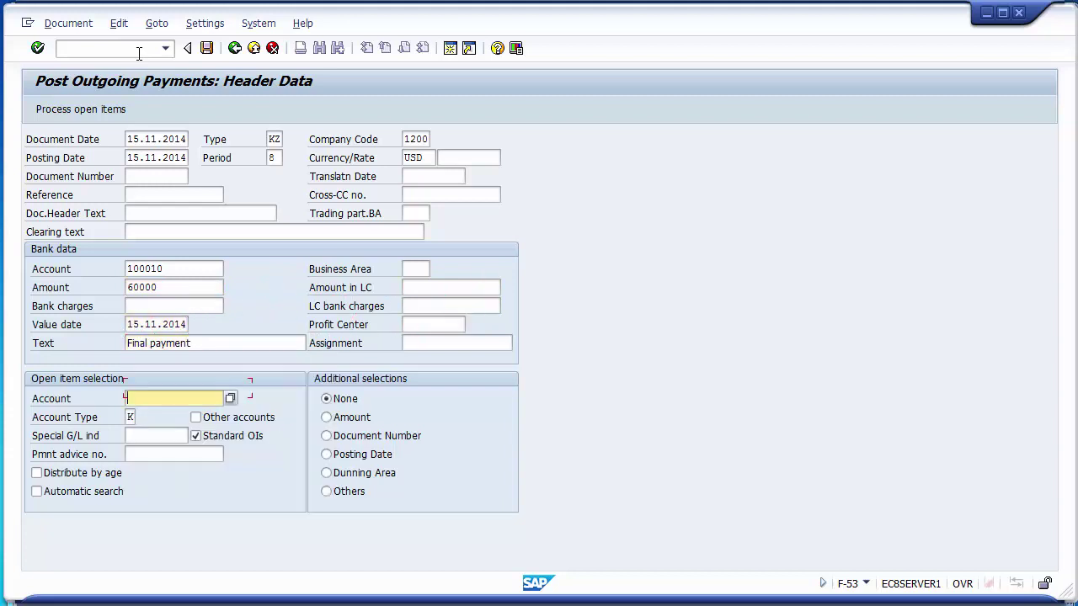
pyautogui.press('Tab')
pyautogui.hotkey('shift', 'Tab')
pyautogui.press('Return')
pyautogui.press('Tab')
pyautogui.press('Tab')
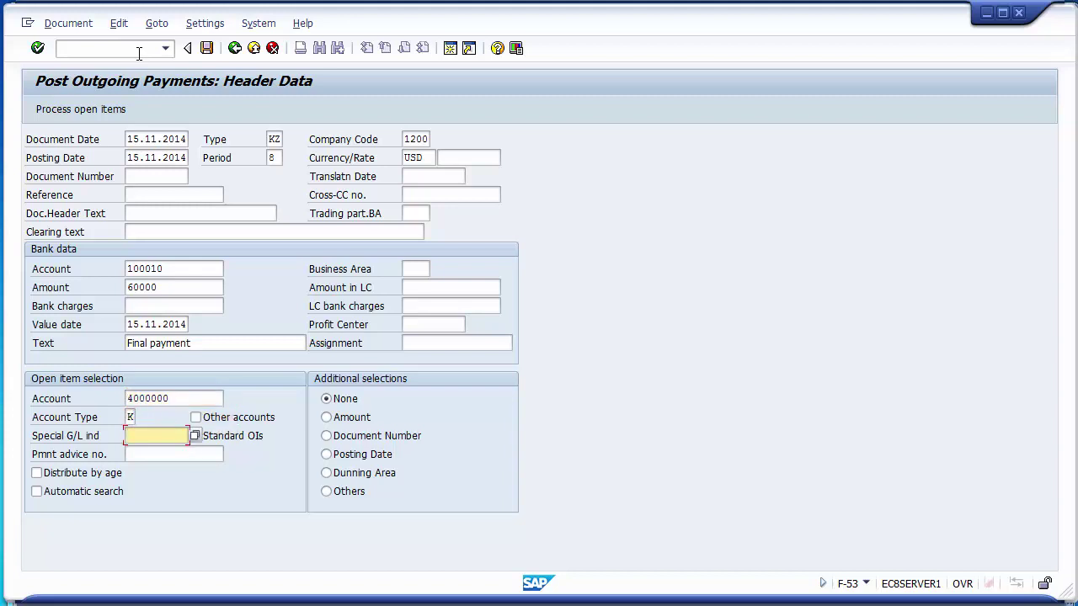
# - Add special G/L indicator C to the open item selection, keeping standard open items included, and process the open items
pyautogui.press('Tab')
pyautogui.press('space')
pyautogui.click(74, 444)
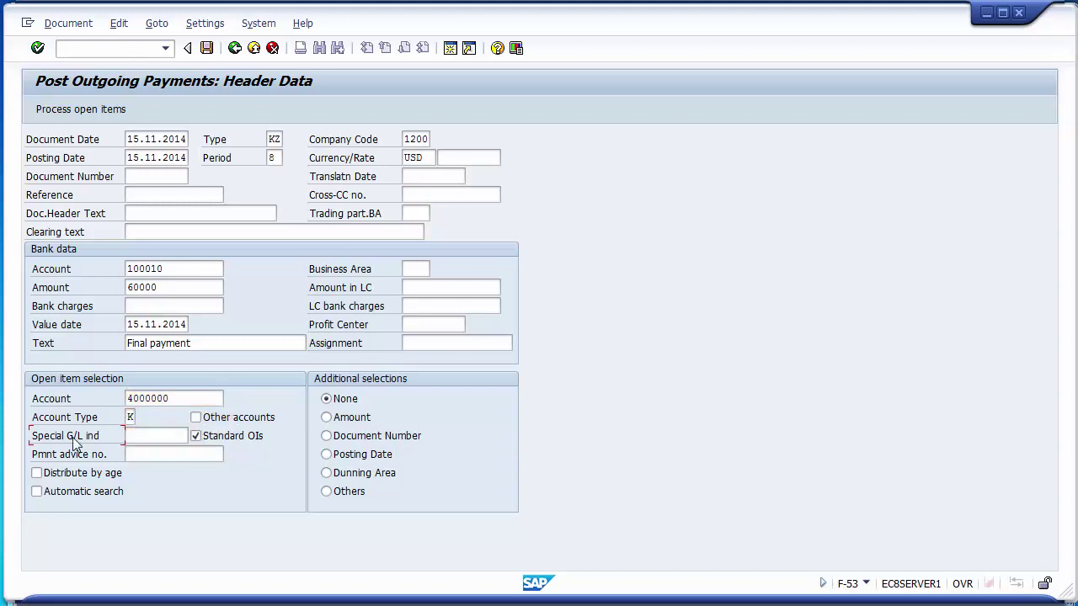
pyautogui.click(142, 439)
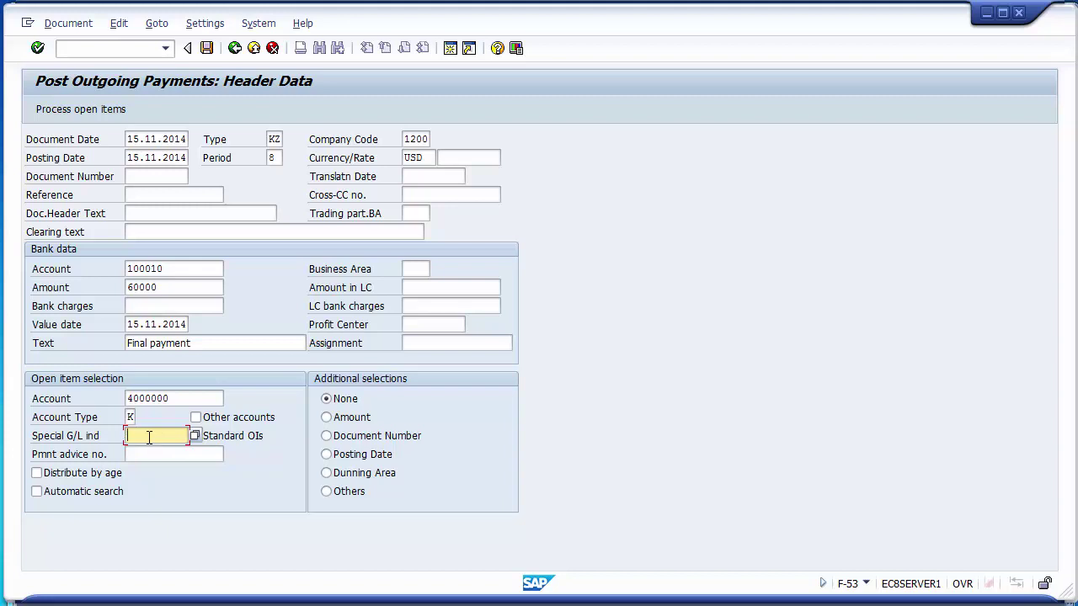
pyautogui.write('C')
pyautogui.click(82, 109)
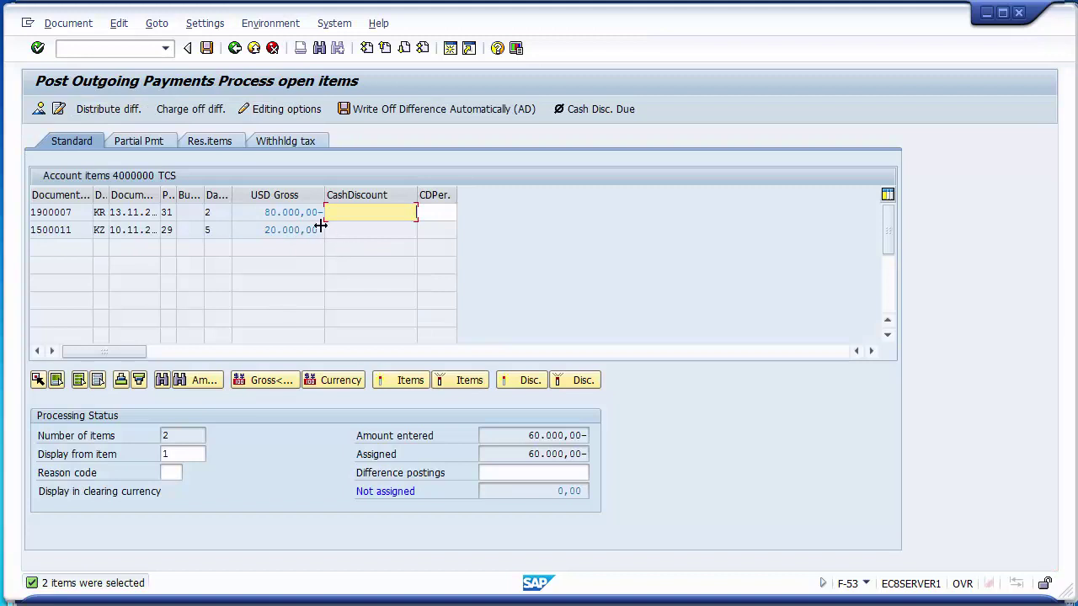
# - Check the invoice and down payment items and the unassigned difference, and simulate the outgoing payment document
pyautogui.click(308, 216)
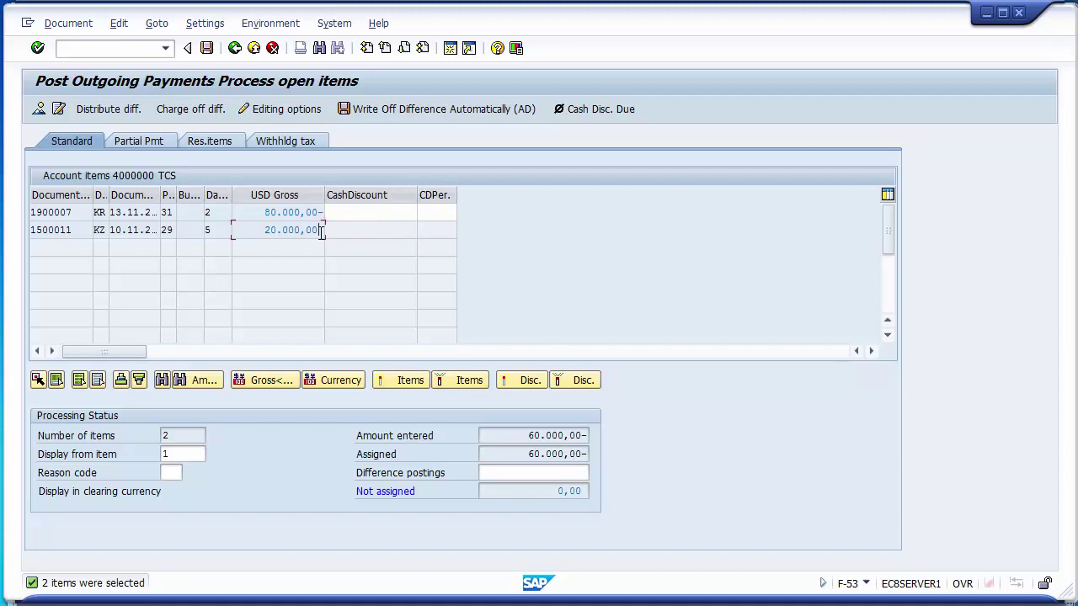
pyautogui.click(306, 229)
pyautogui.moveTo(556, 491); pyautogui.dragTo(589, 491)
pyautogui.click(69, 22)
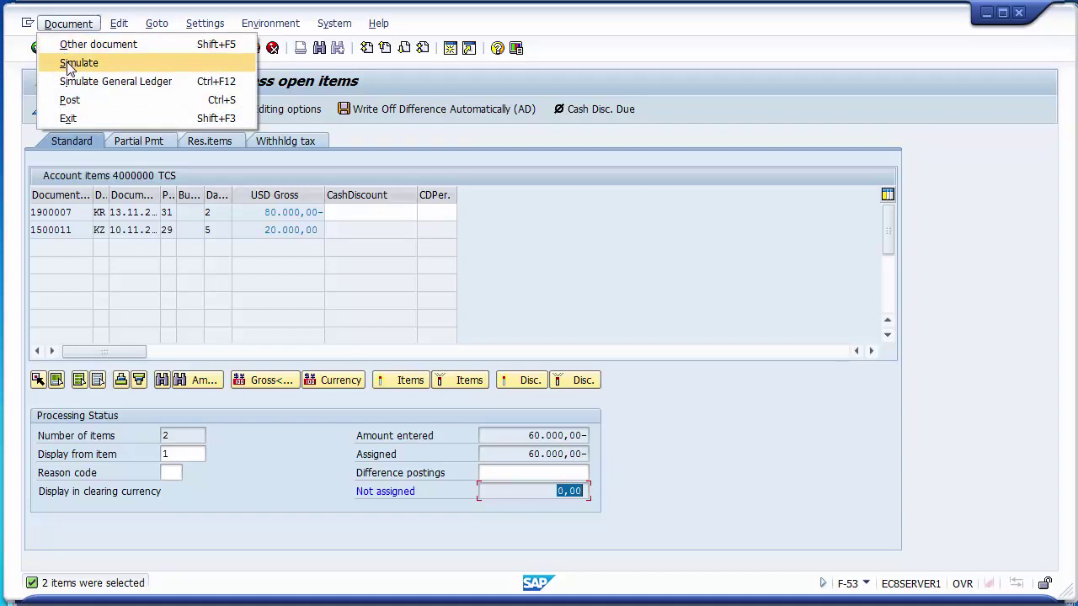
pyautogui.click(78, 63)
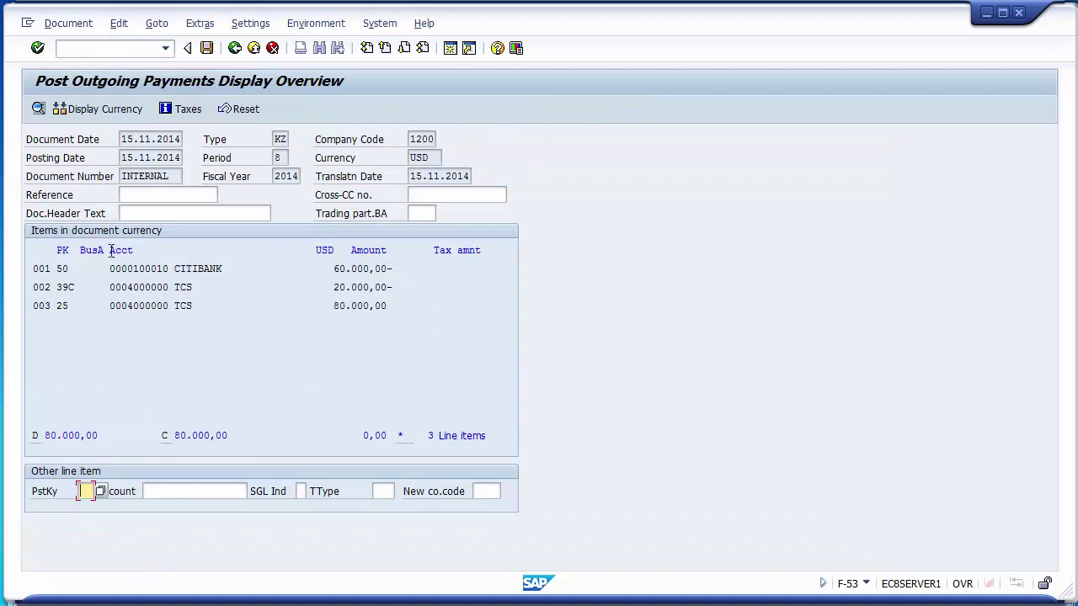
# - Review the bank, down payment and vendor line item amounts in the simulated document, and post the outgoing payment
pyautogui.click(381, 269)
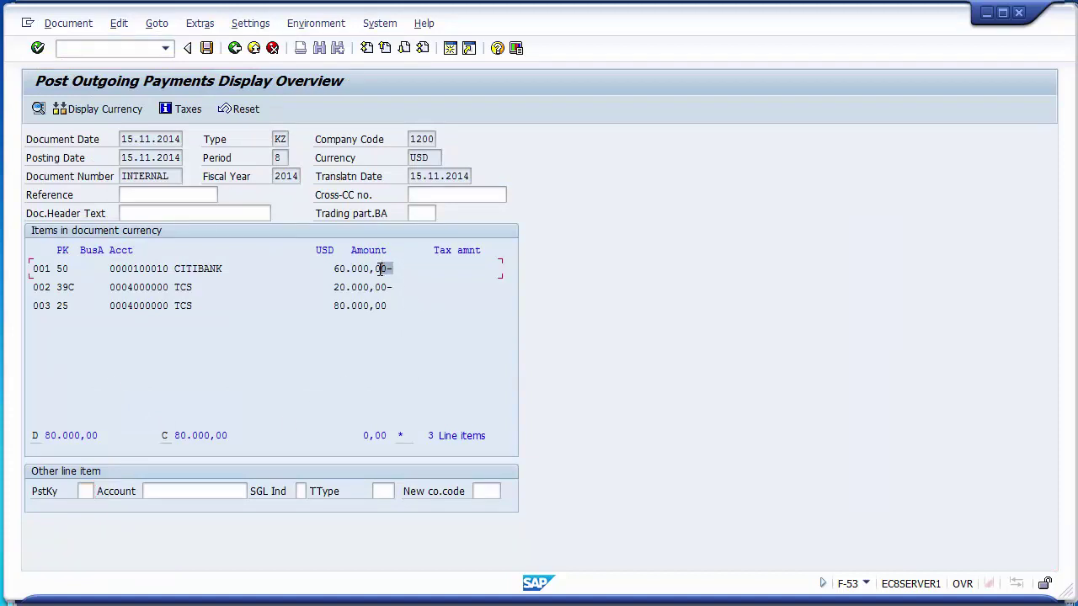
pyautogui.moveTo(381, 269); pyautogui.dragTo(333, 269)
pyautogui.click(337, 306)
pyautogui.moveTo(346, 310); pyautogui.dragTo(392, 307)
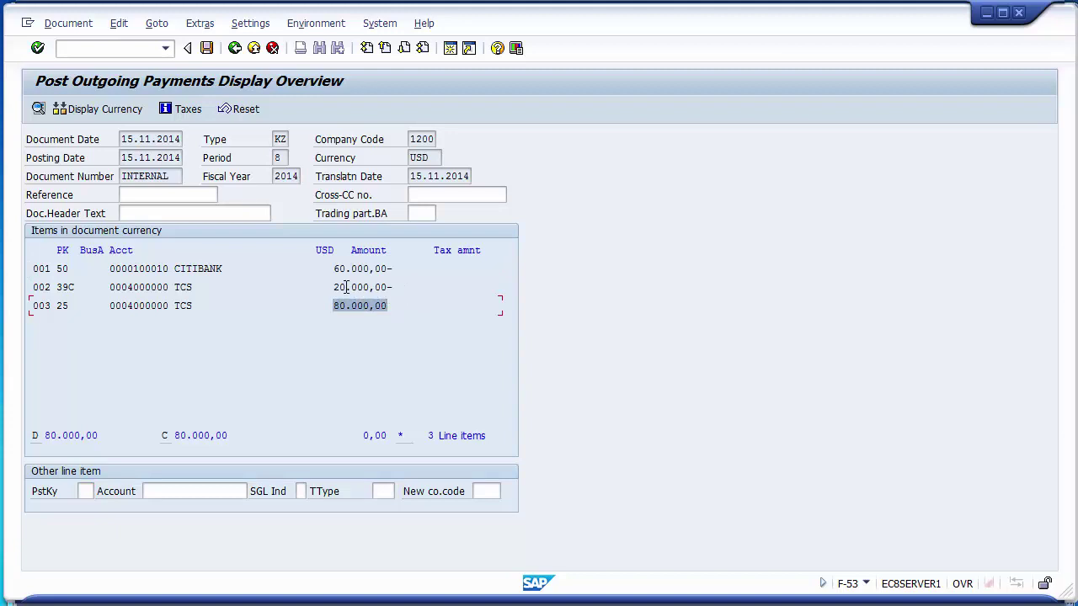
pyautogui.moveTo(334, 287); pyautogui.dragTo(394, 289)
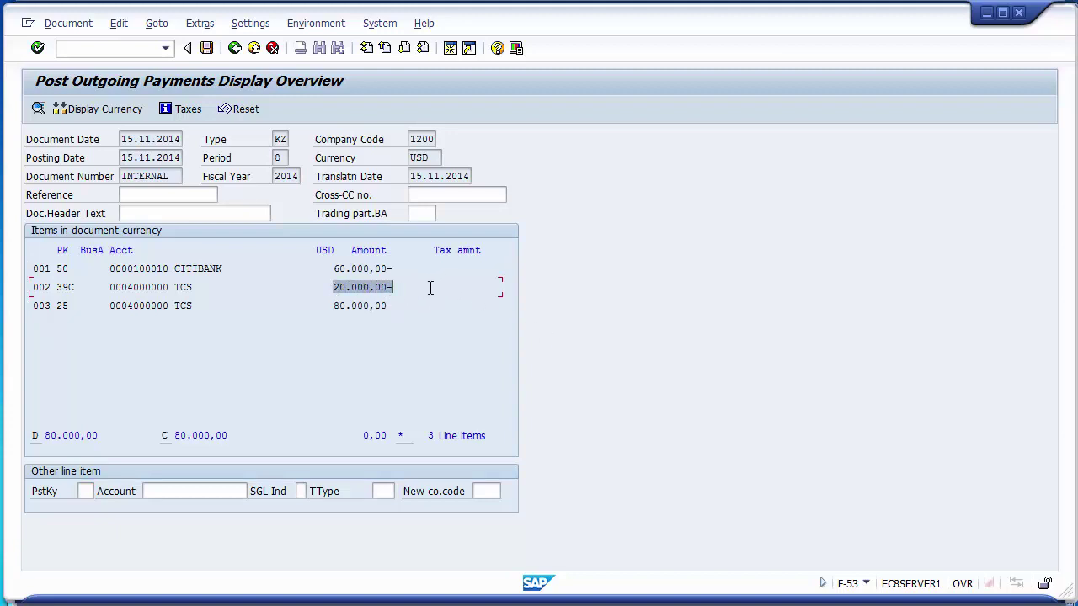
pyautogui.click(427, 289)
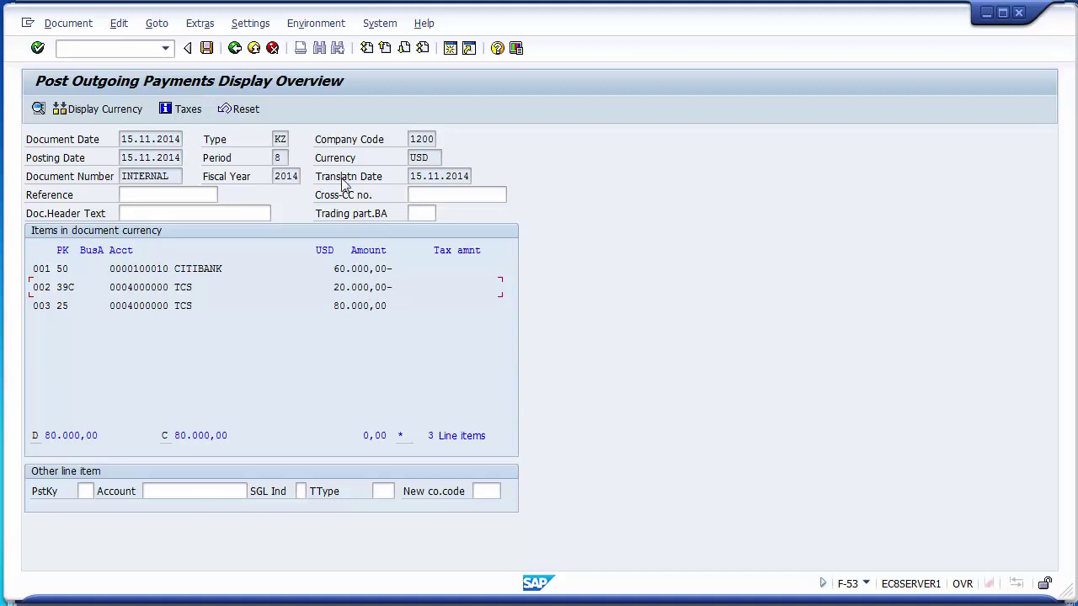
pyautogui.click(207, 49)
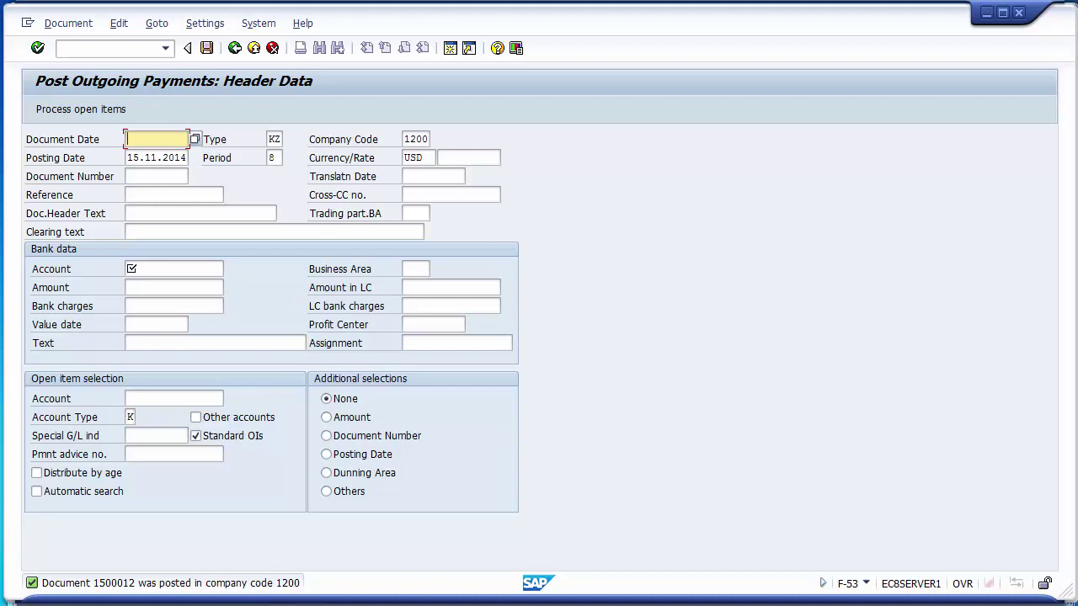
# - Switch to the vendor line item display, refresh the TCS open items list, and close the information dialog
pyautogui.click(316, 523)
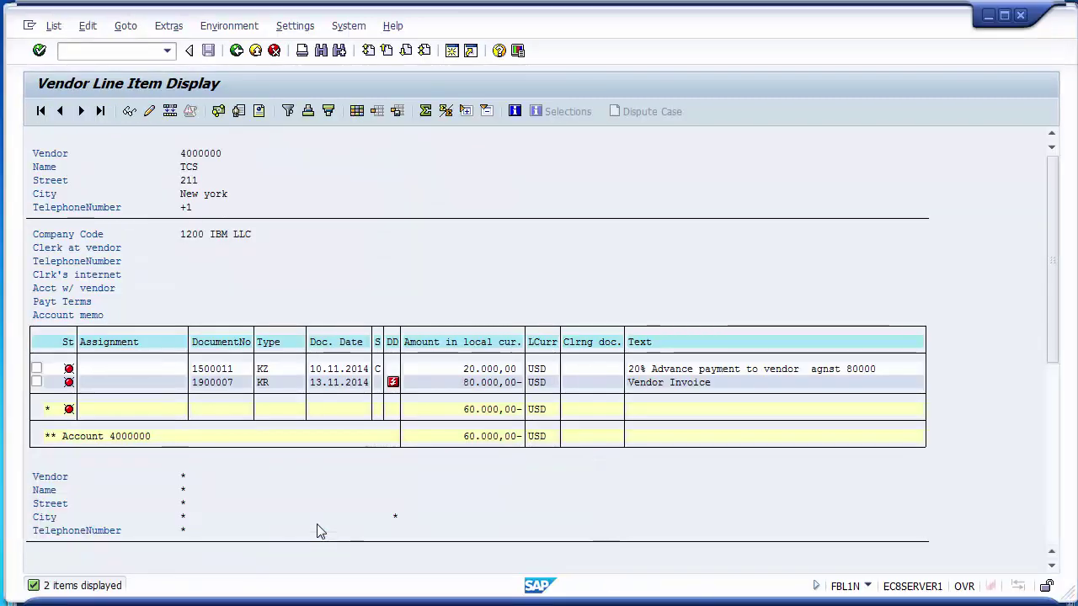
pyautogui.click(53, 26)
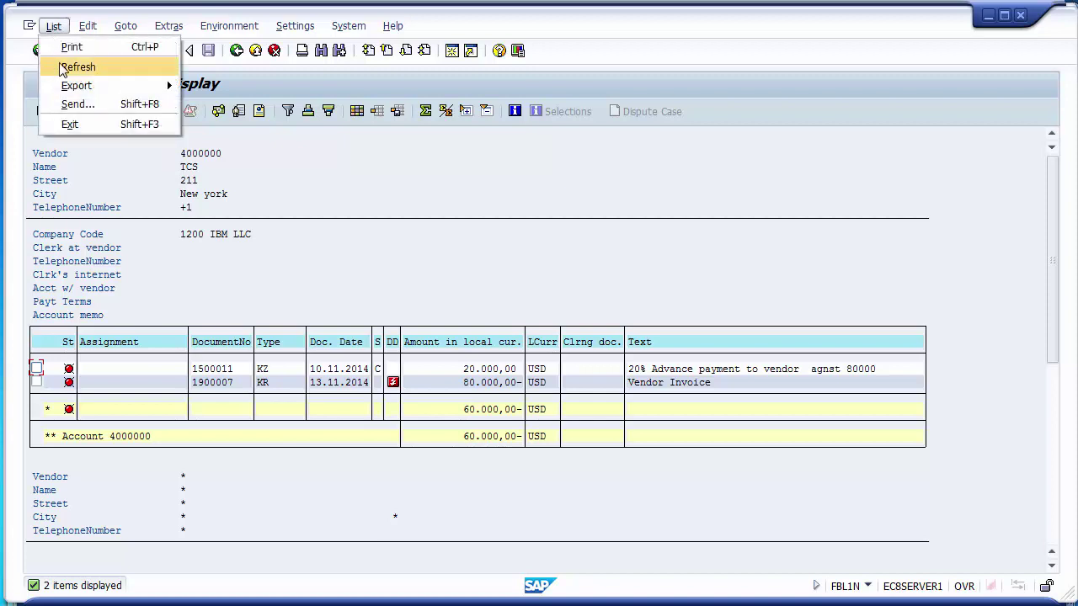
pyautogui.click(66, 67)
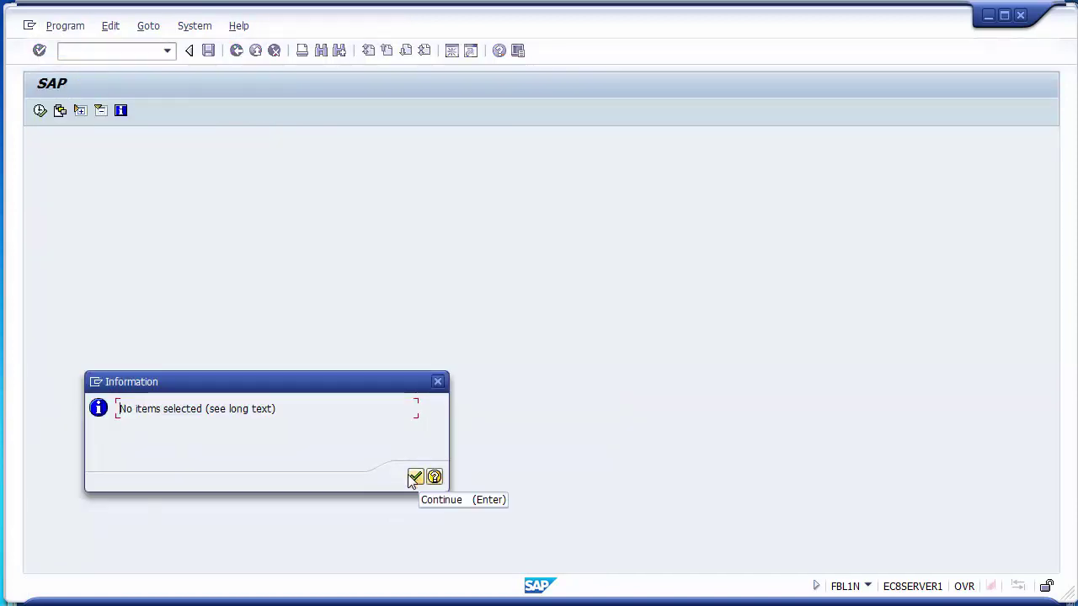
pyautogui.click(414, 477)
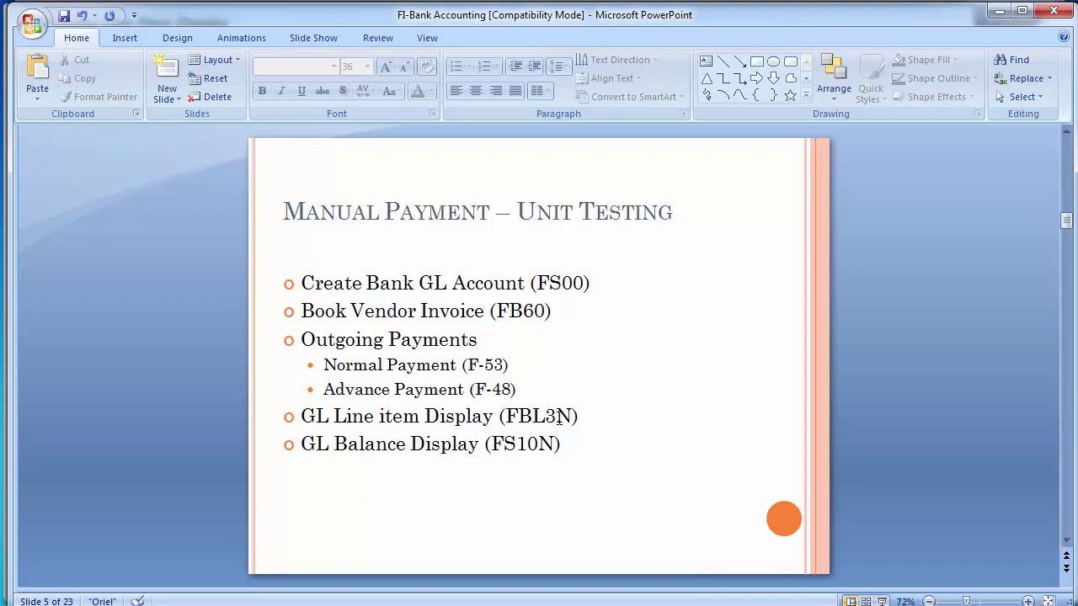
# - Look up the G/L line item transaction on the unit testing slide and open FBL3N in the line item session
pyautogui.click(559, 418)
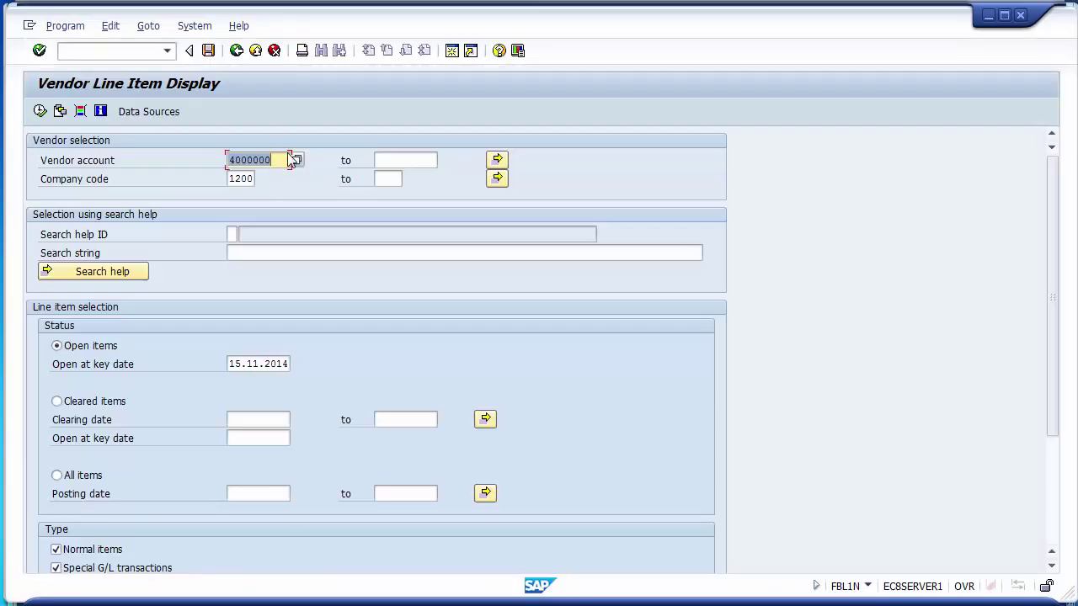
pyautogui.click(102, 50)
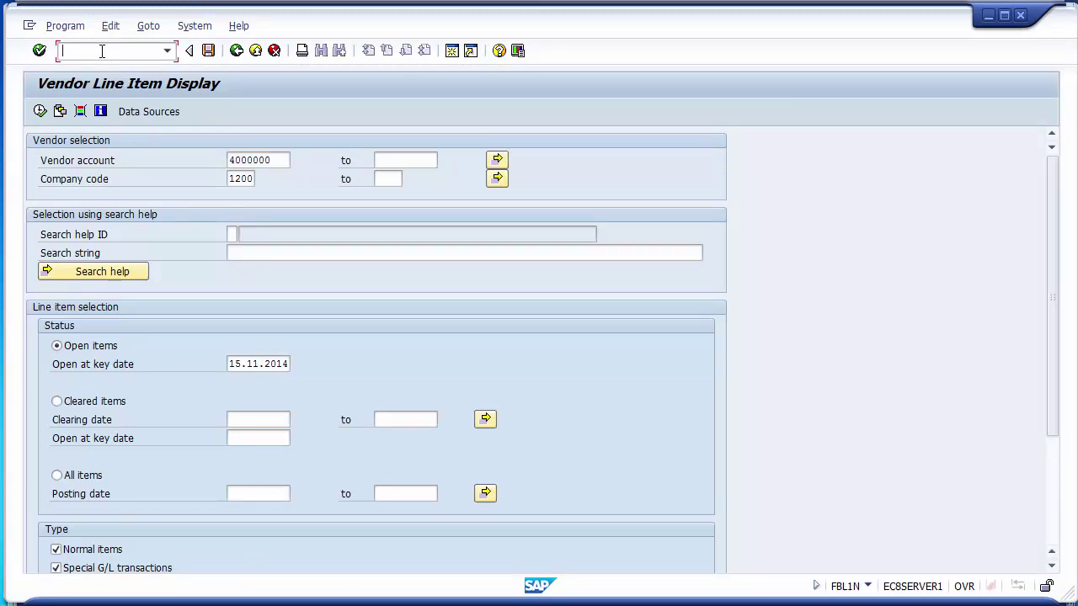
pyautogui.write('/NFBL3N')
pyautogui.press('Return')
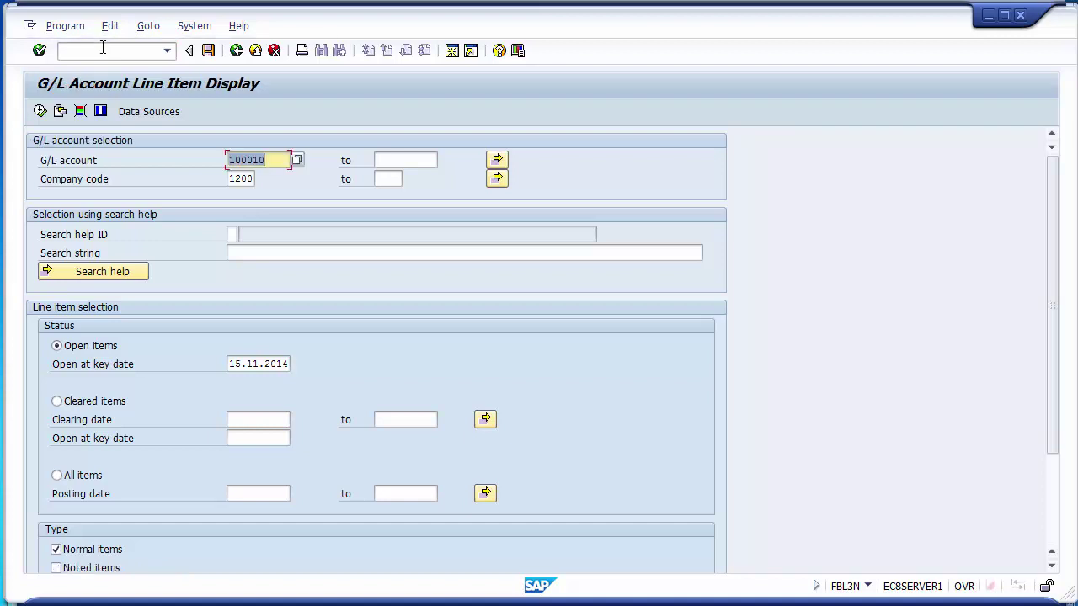
# - Clear the G/L account selection and choose 100010 CITIBANK ACCOUNT from the list of accounts in chart 1000
pyautogui.moveTo(280, 167); pyautogui.dragTo(222, 160)
pyautogui.press('Delete')
pyautogui.press('F4')
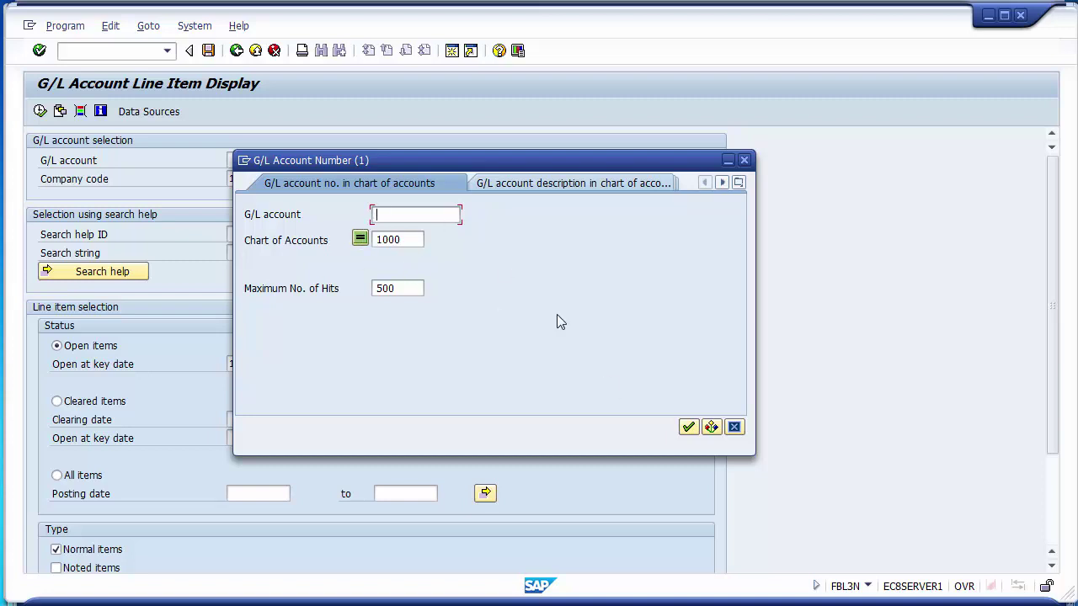
pyautogui.click(688, 428)
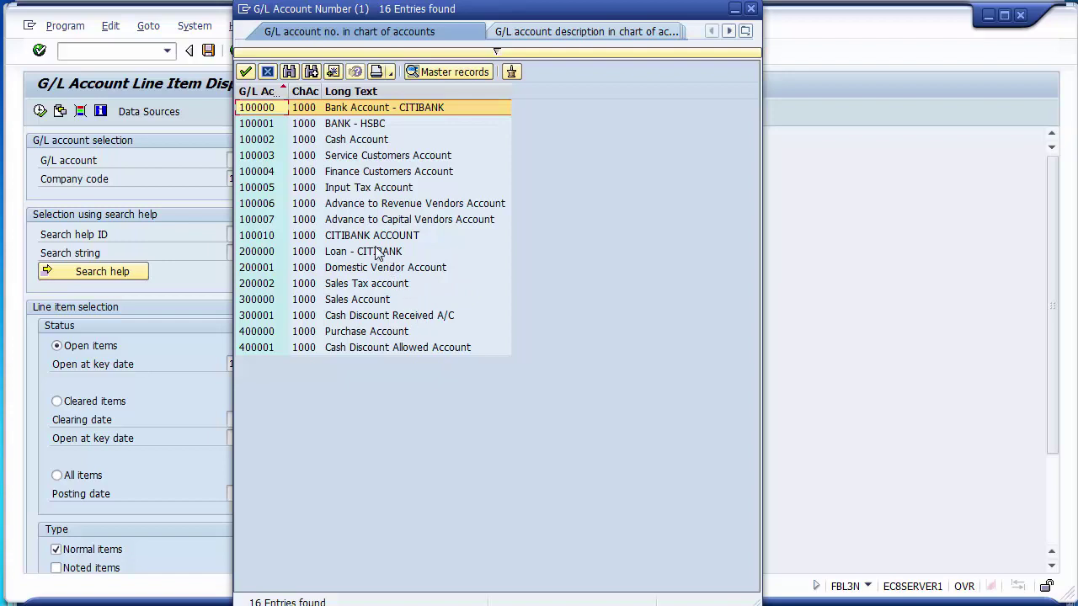
pyautogui.moveTo(322, 10); pyautogui.dragTo(521, 40)
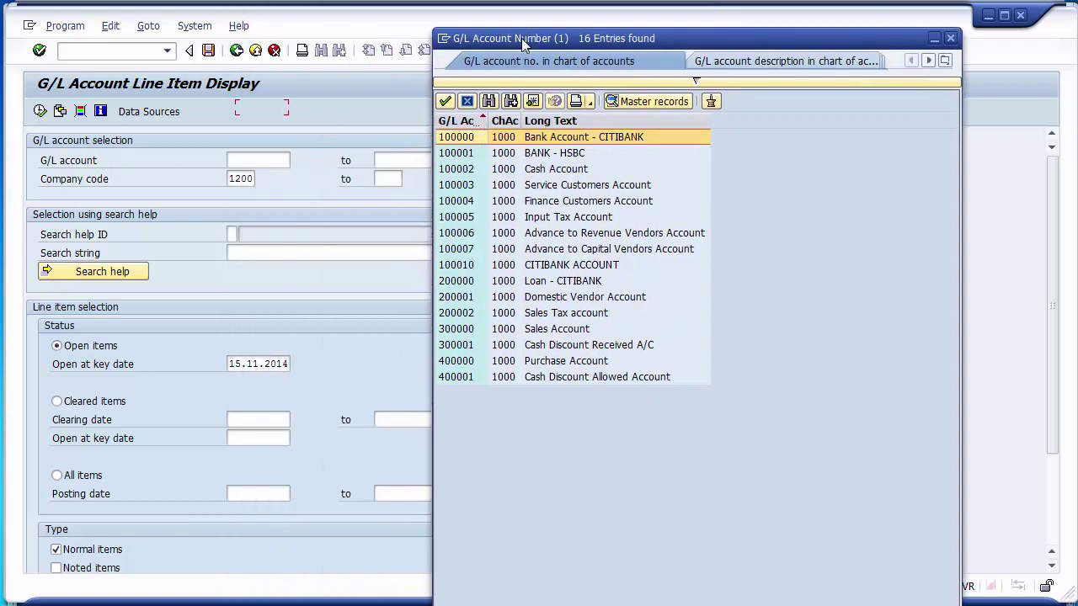
pyautogui.click(530, 266)
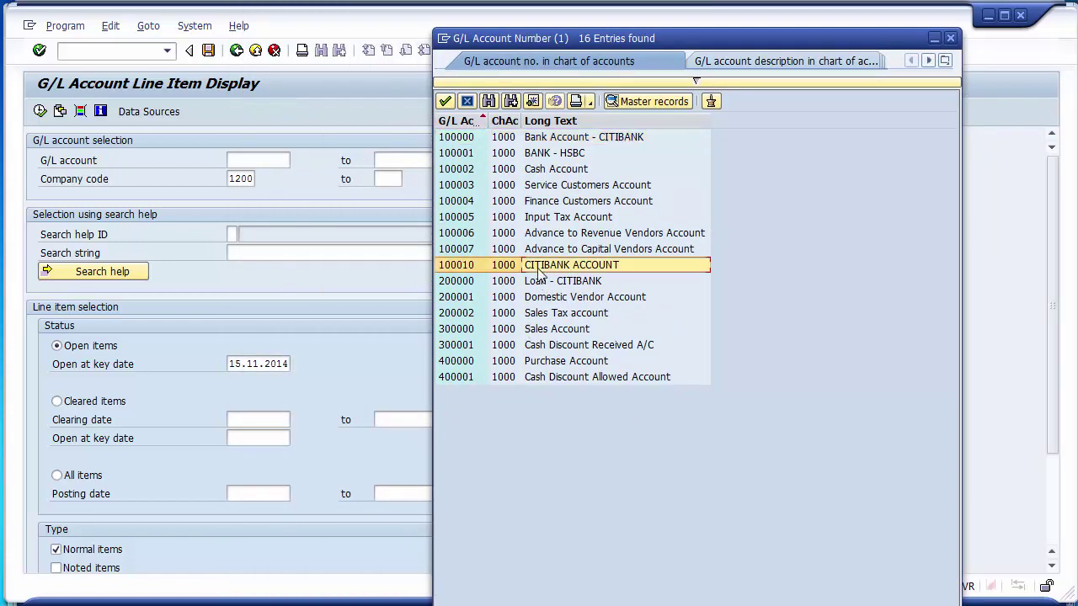
pyautogui.doubleClick(530, 266)
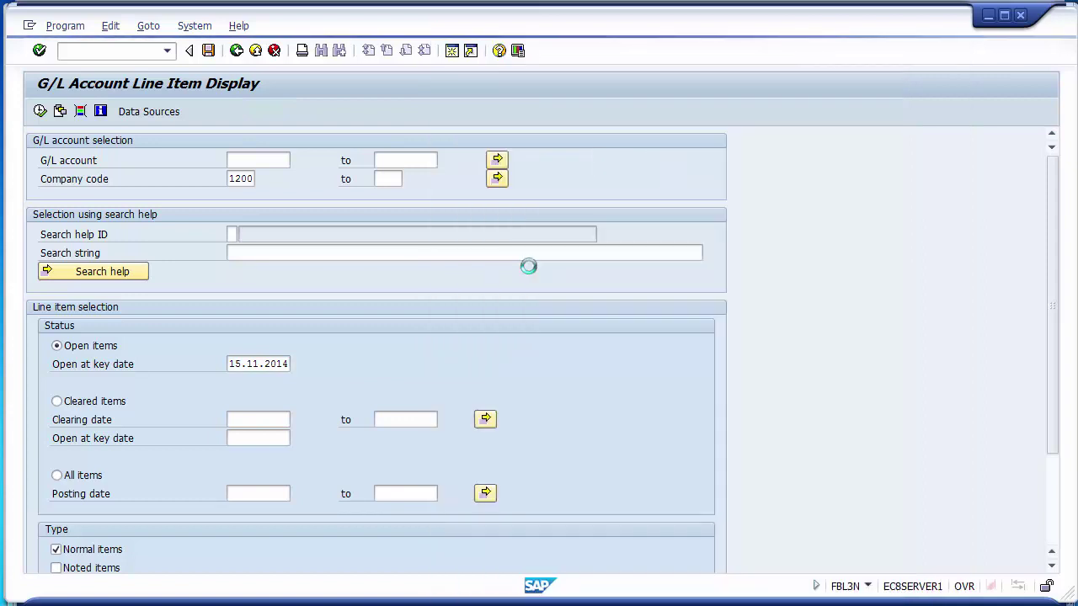
pyautogui.click(284, 163)
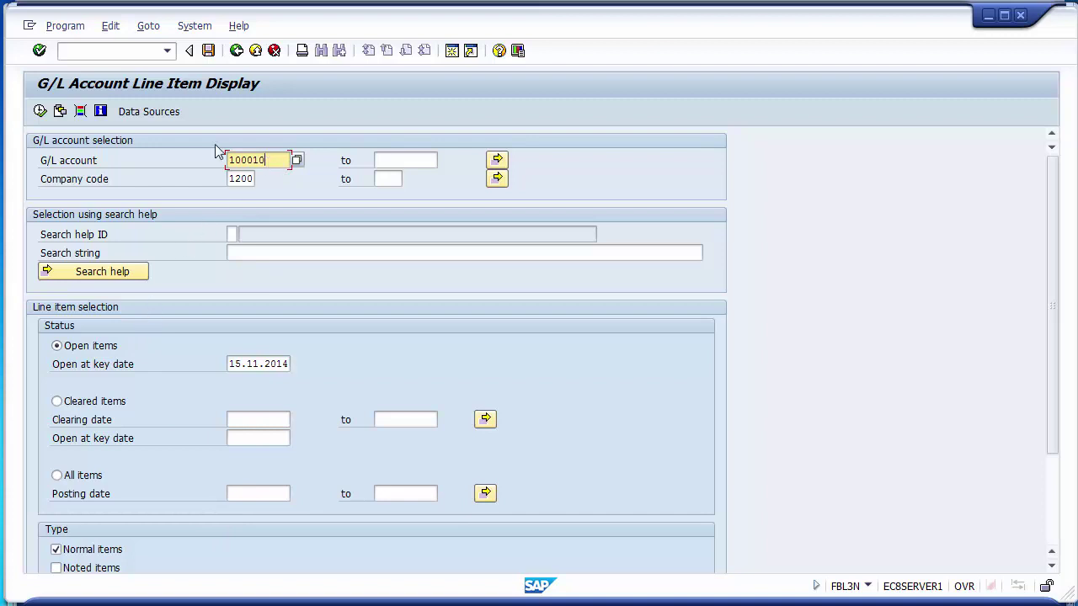
# - Display the open line items of G/L account 100010 and examine the vendor, advance and final payment amounts
pyautogui.click(40, 115)
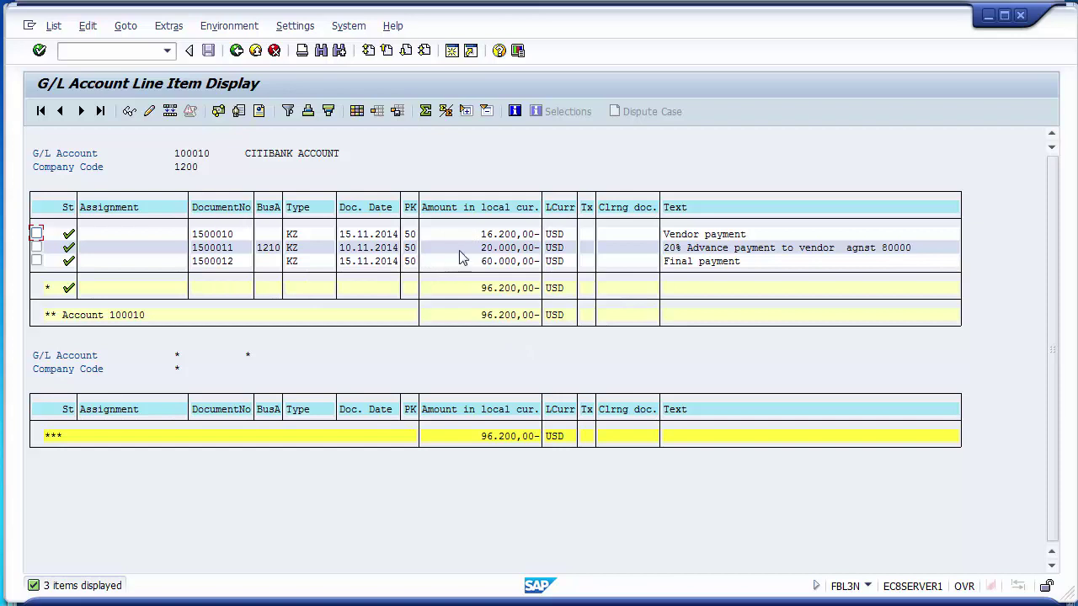
pyautogui.click(495, 240)
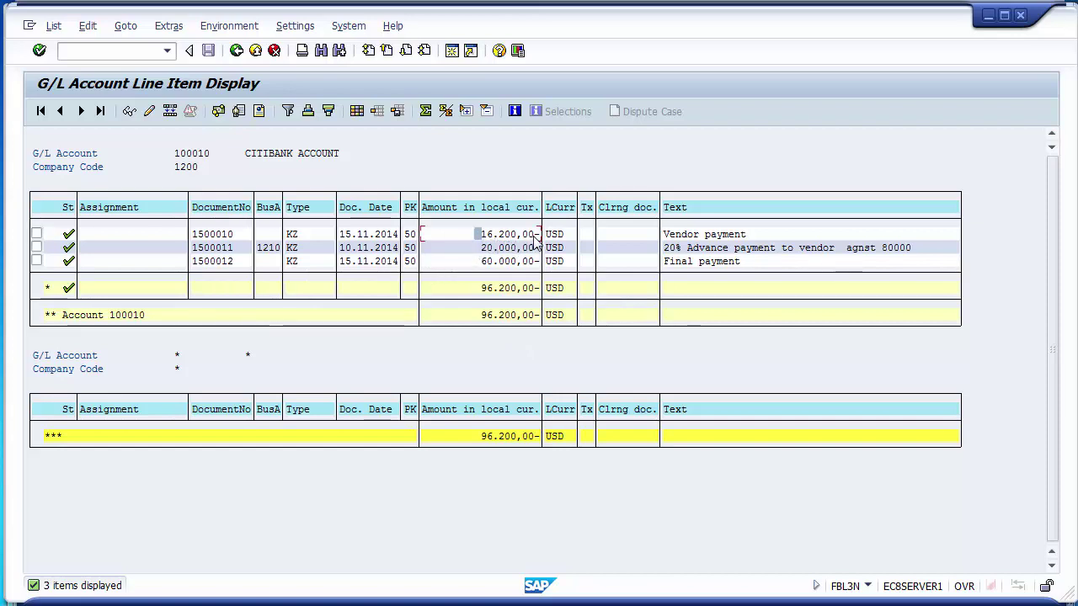
pyautogui.click(534, 240)
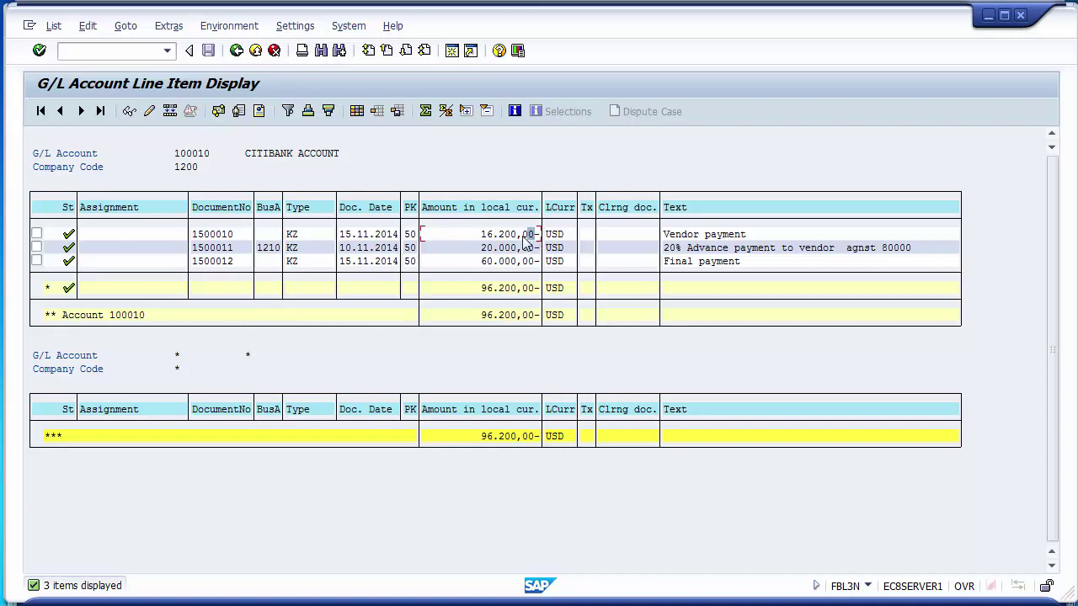
pyautogui.click(483, 249)
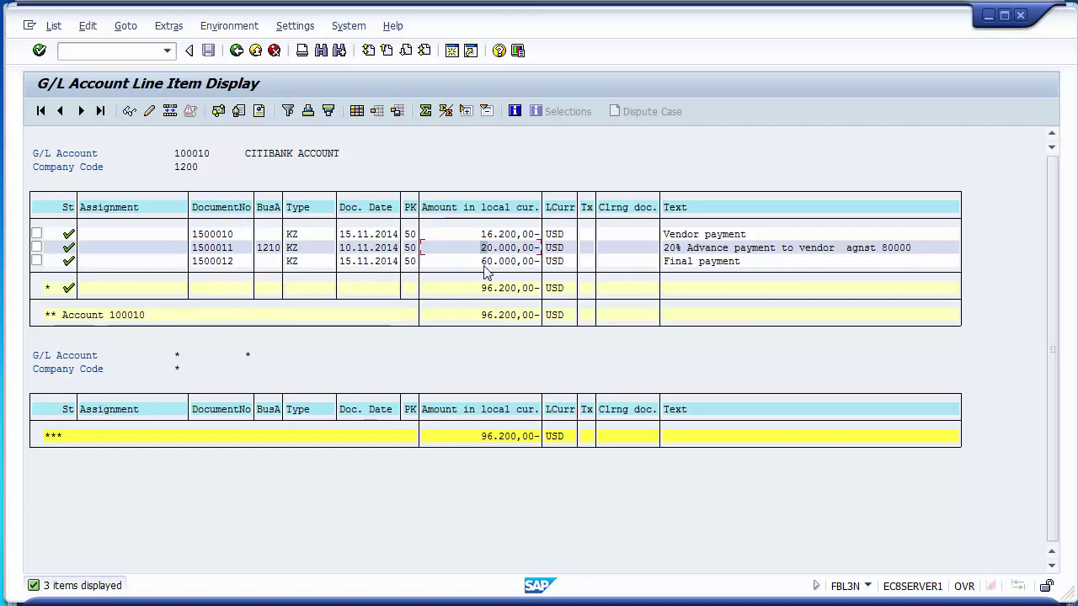
pyautogui.click(484, 264)
pyautogui.click(481, 236)
pyautogui.click(248, 156)
# - Check the unit testing slide in PowerPoint for the remaining transaction, return to SAP, and open G/L Account Balance Display (FS10N)
pyautogui.hotkey('alt', 'Tab')
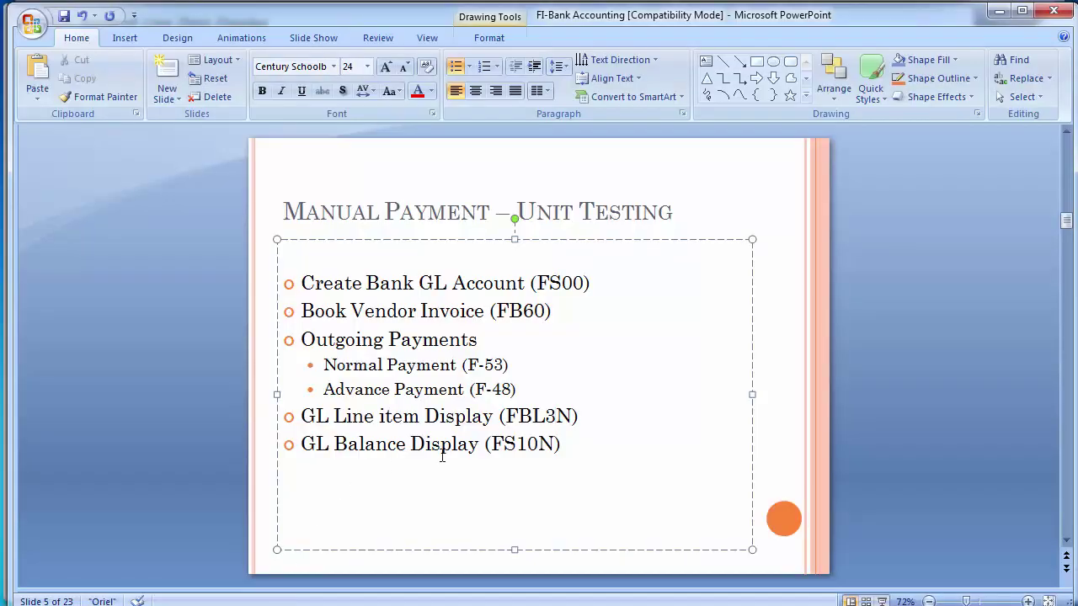
pyautogui.click(192, 403)
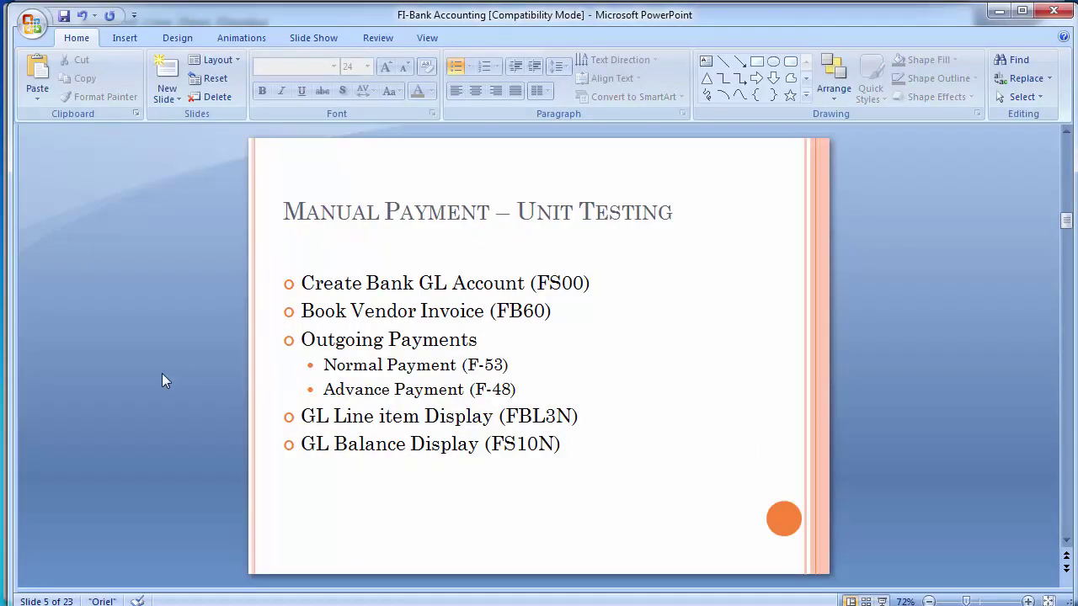
pyautogui.hotkey('alt', 'Tab')
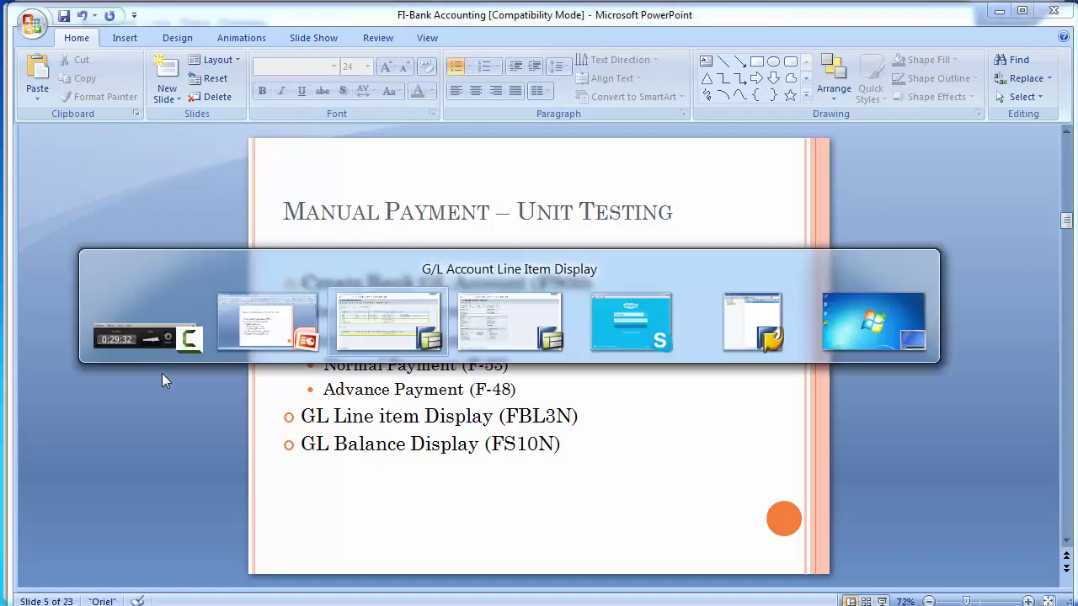
pyautogui.click(95, 52)
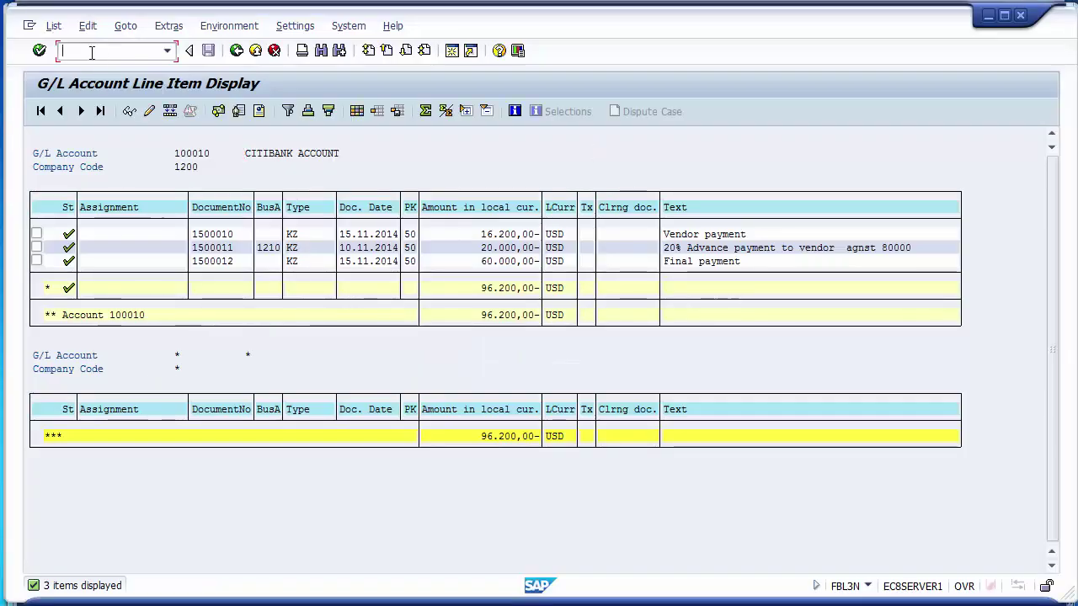
pyautogui.write('/N')
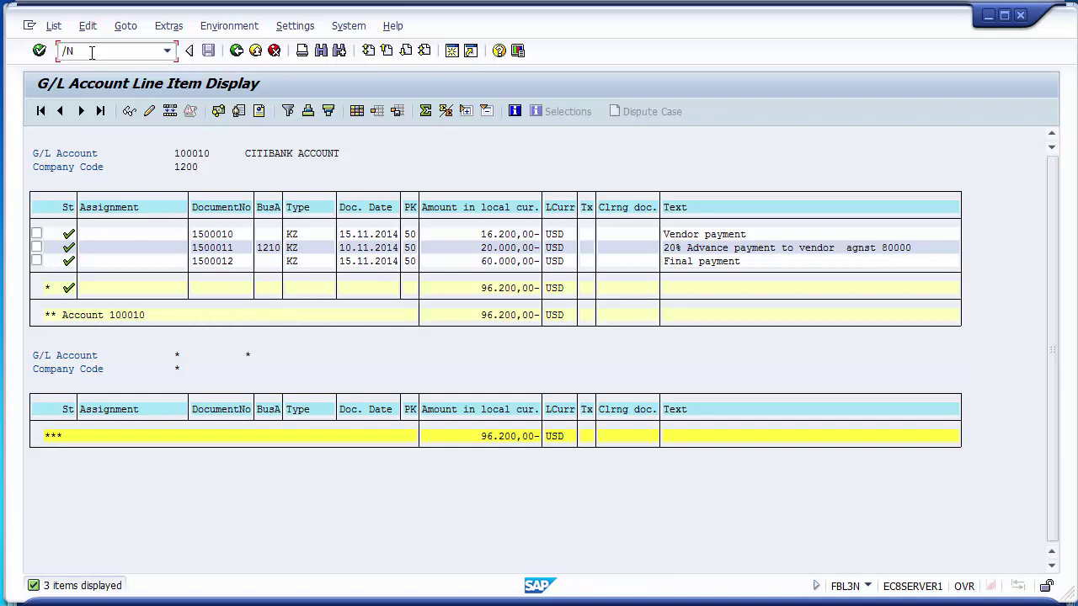
pyautogui.write('FS10N')
pyautogui.press('Return')
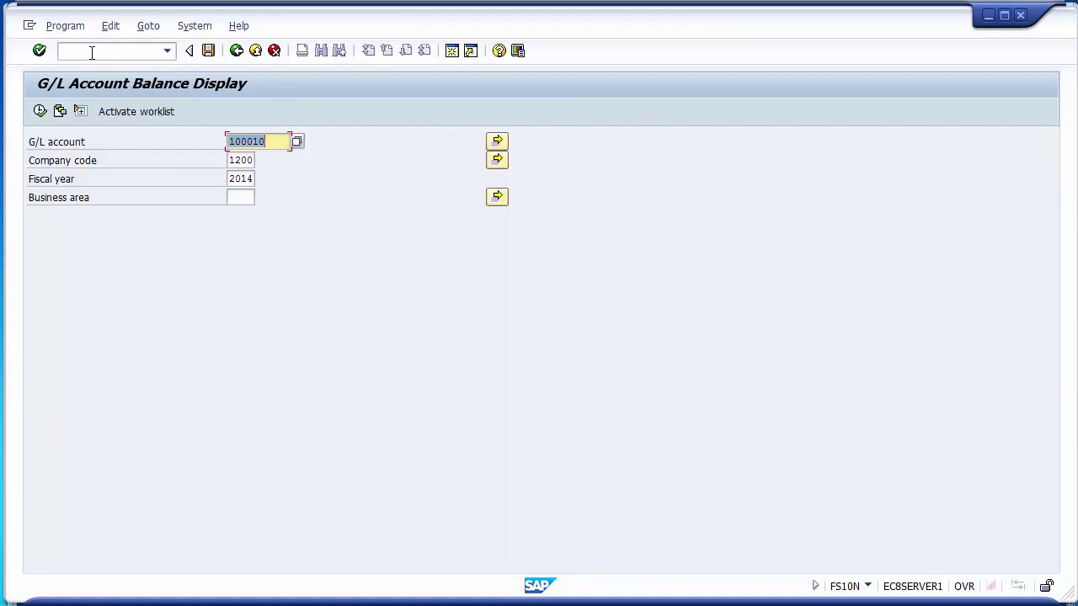
# - Display the balances of G/L account 100010 for company code 1200 and fiscal year 2014, and examine period 8's debit and credit
pyautogui.click(39, 112)
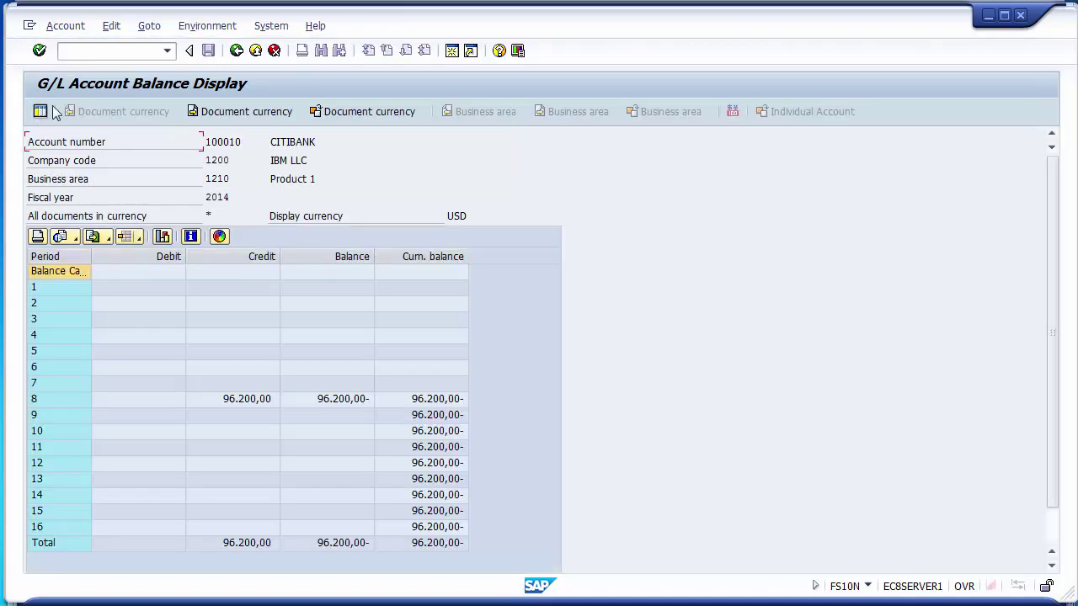
pyautogui.click(48, 401)
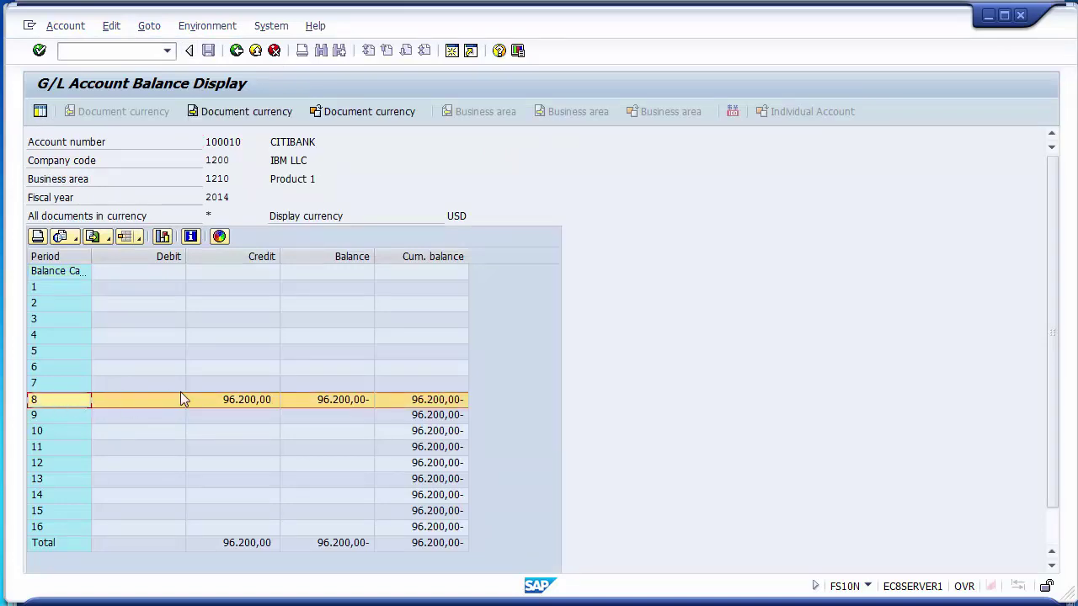
pyautogui.click(253, 403)
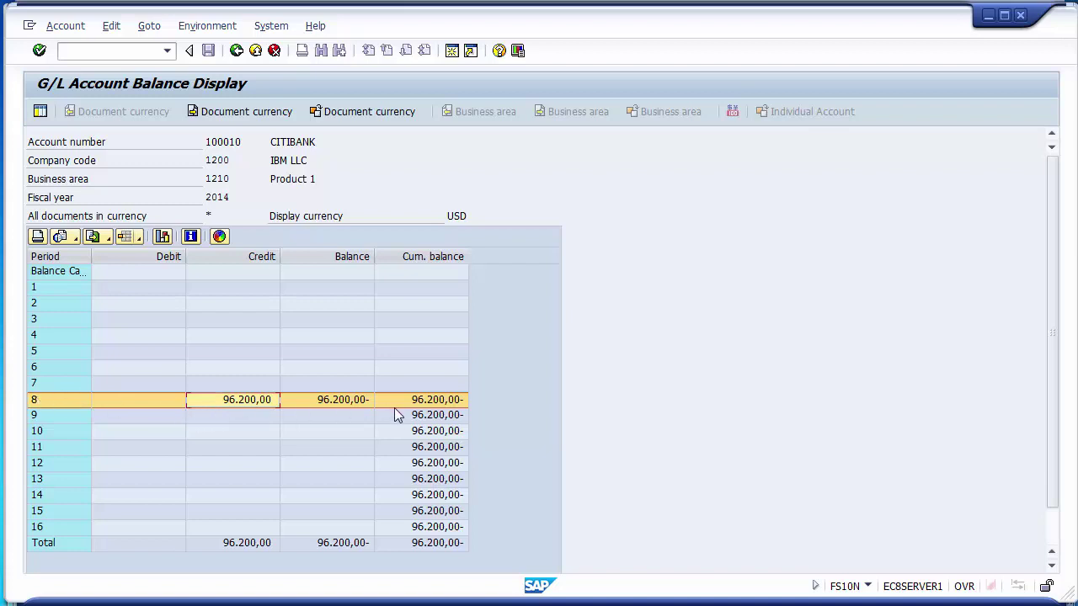
pyautogui.click(151, 403)
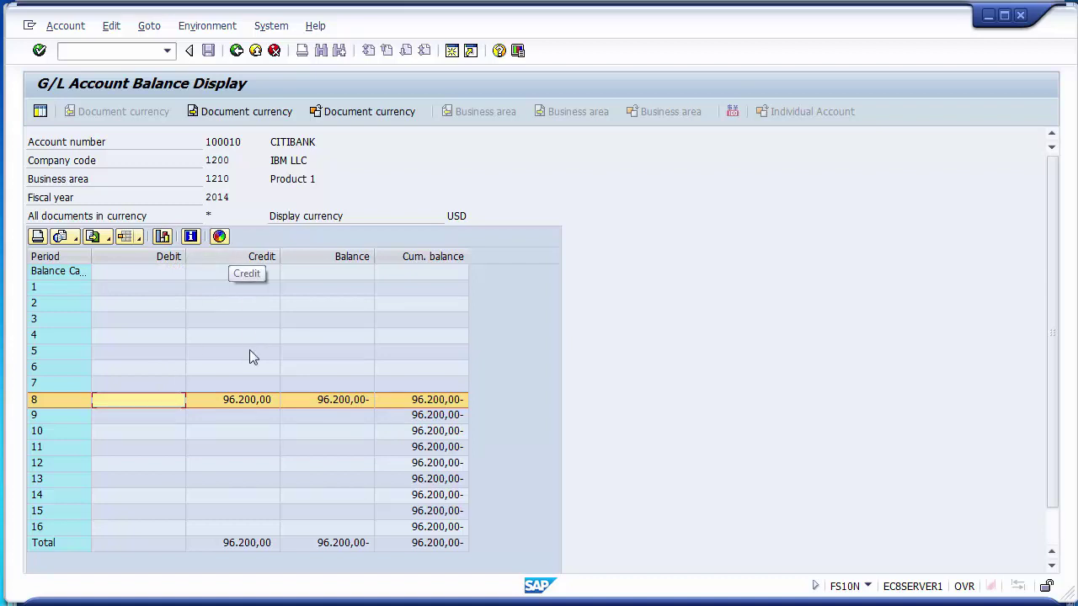
# - Examine the period 8 credit and balance and the debit entries of the neighbouring periods, and return to the balance selection screen
pyautogui.click(231, 404)
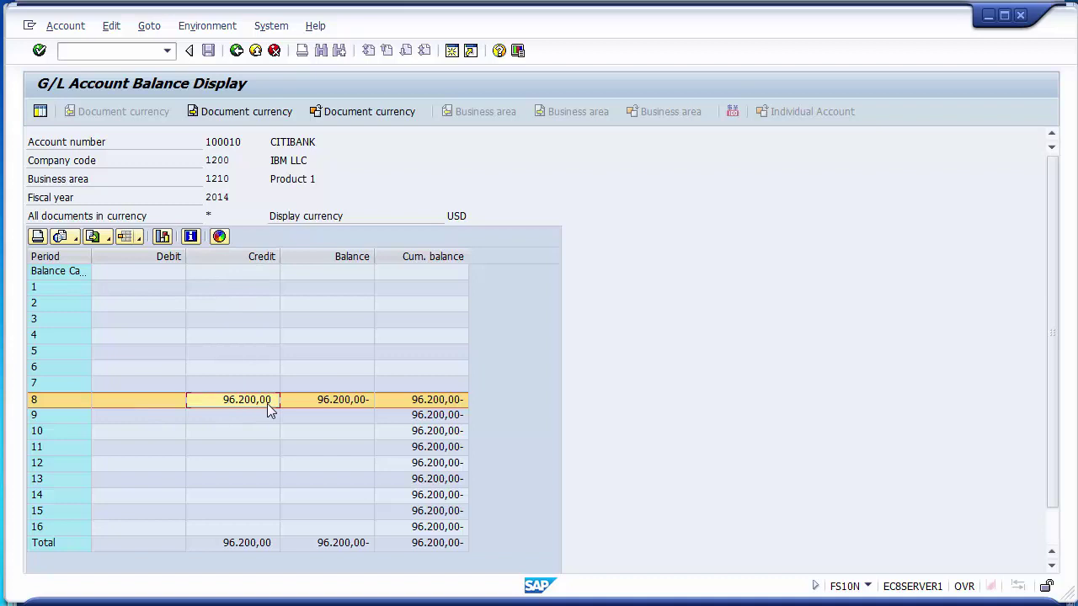
pyautogui.click(331, 401)
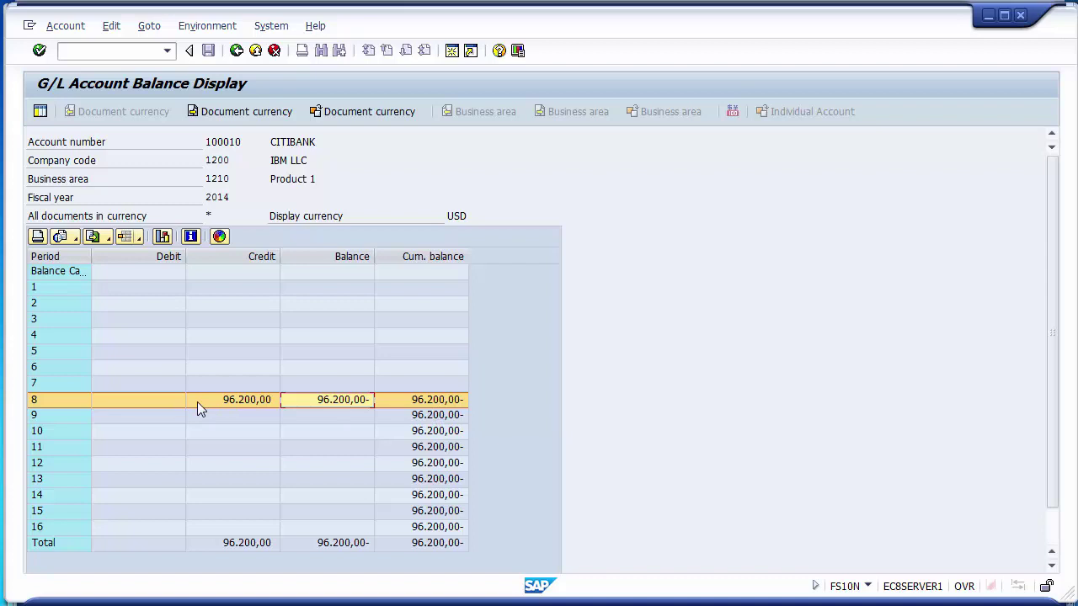
pyautogui.click(99, 288)
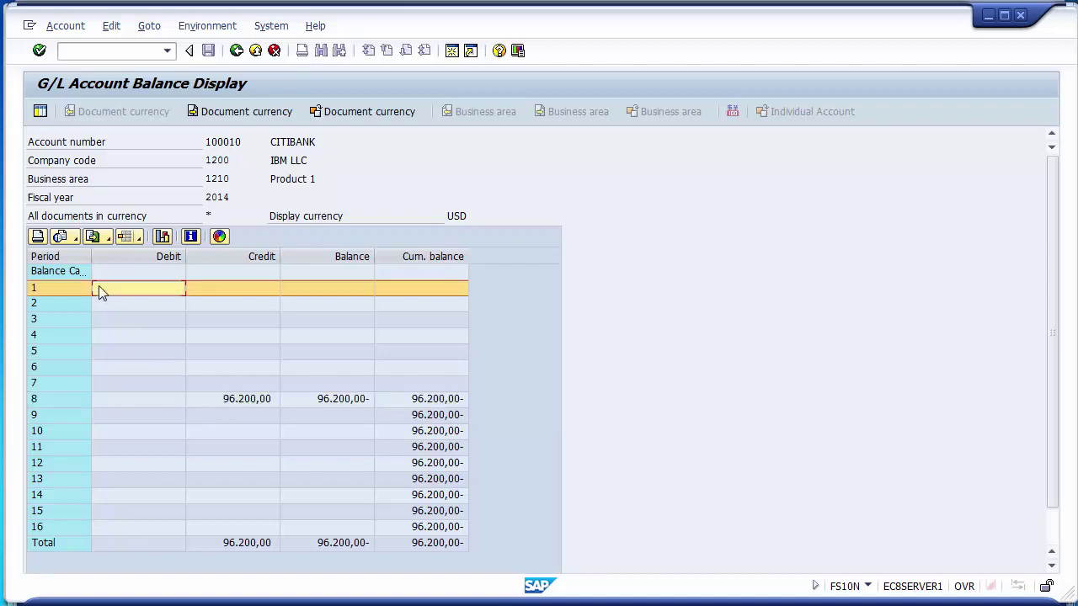
pyautogui.click(104, 389)
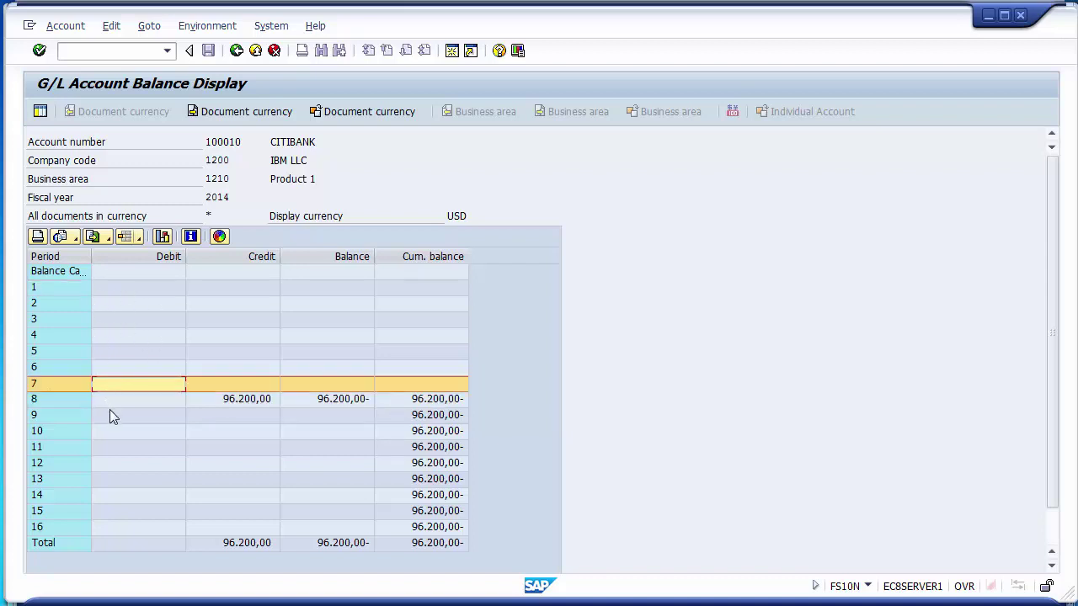
pyautogui.click(110, 414)
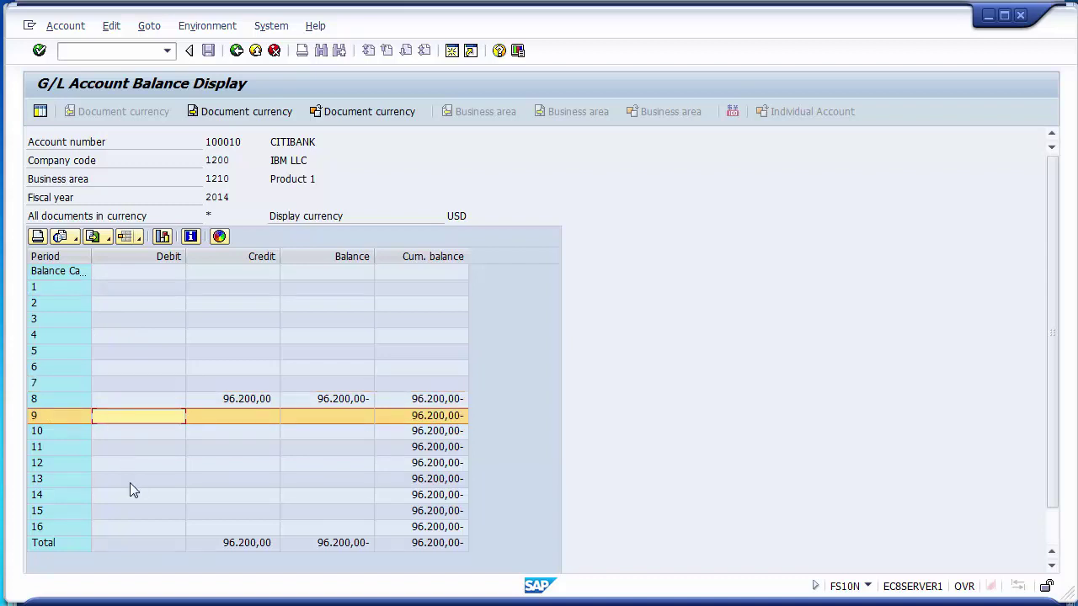
pyautogui.click(253, 52)
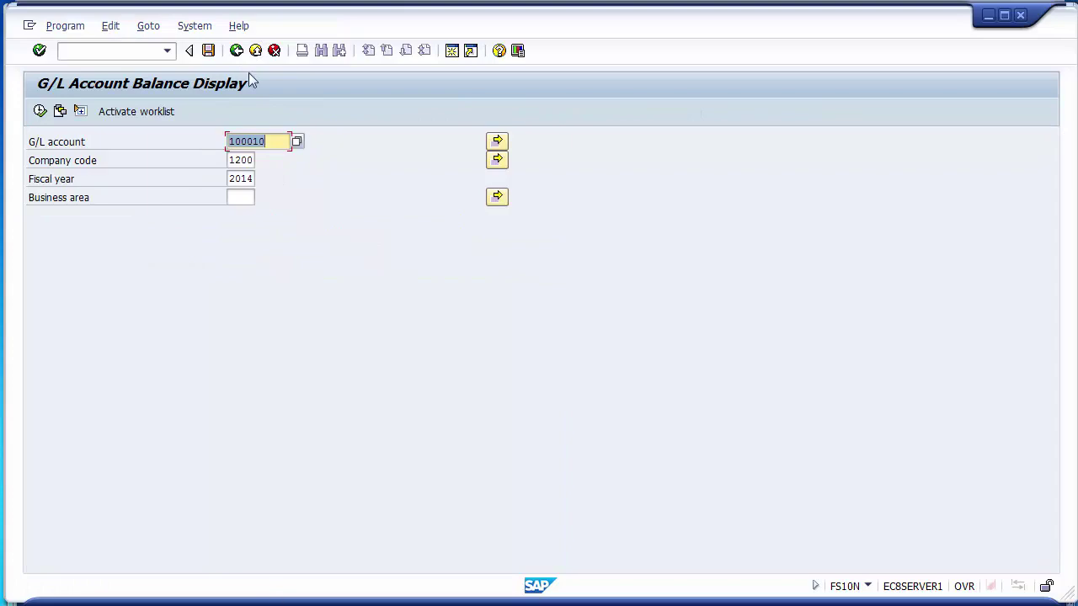